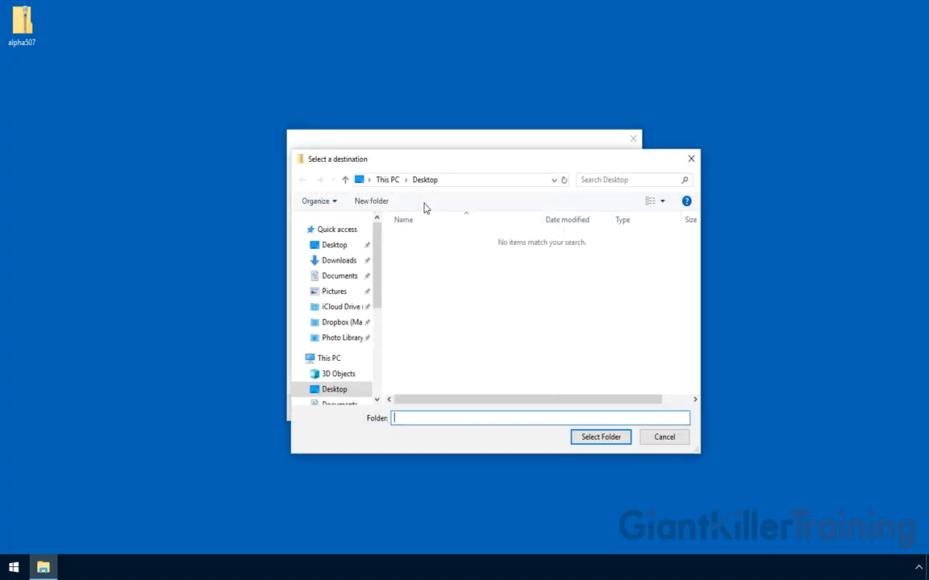
# - Extract the alpha507 zip archive with the Desktop as the destination folder
pyautogui.click(337, 244)
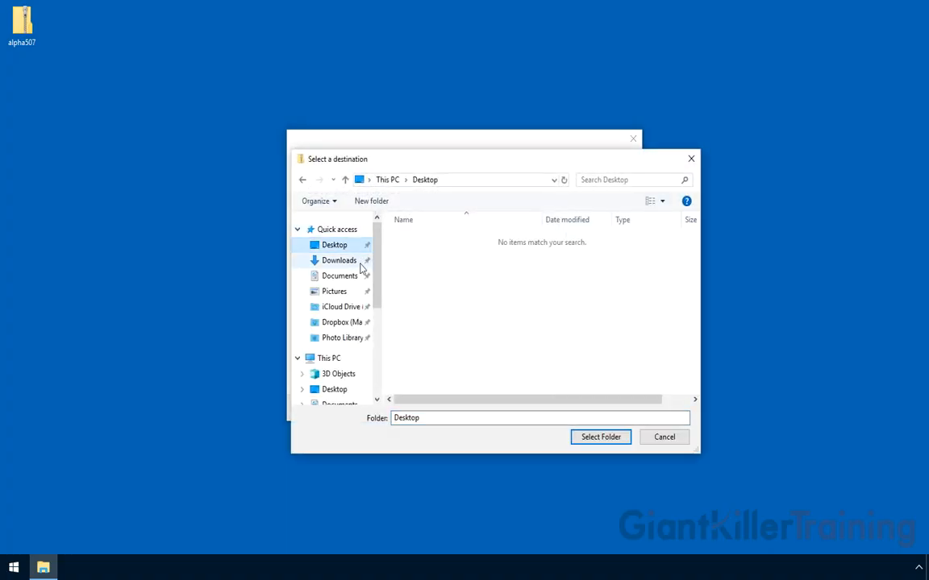
pyautogui.click(606, 439)
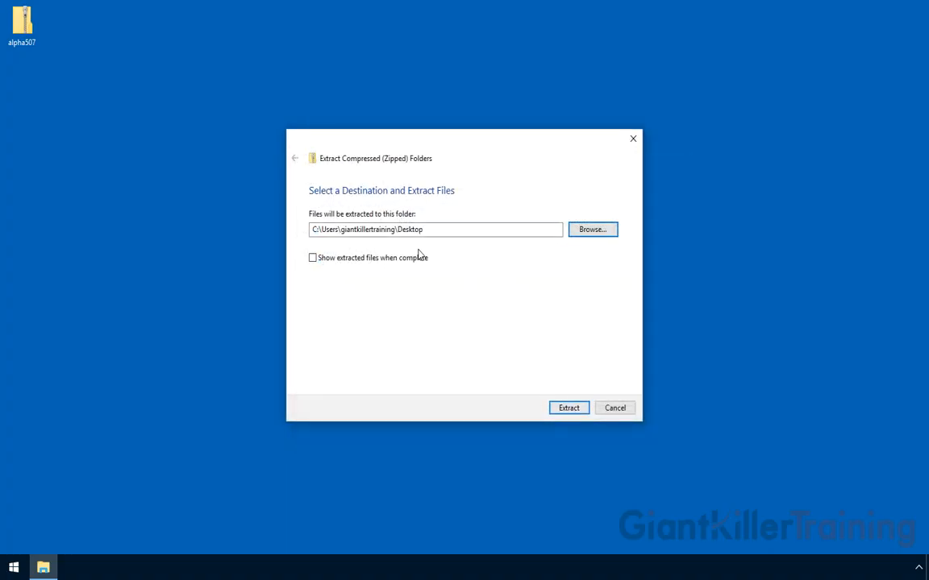
pyautogui.click(564, 409)
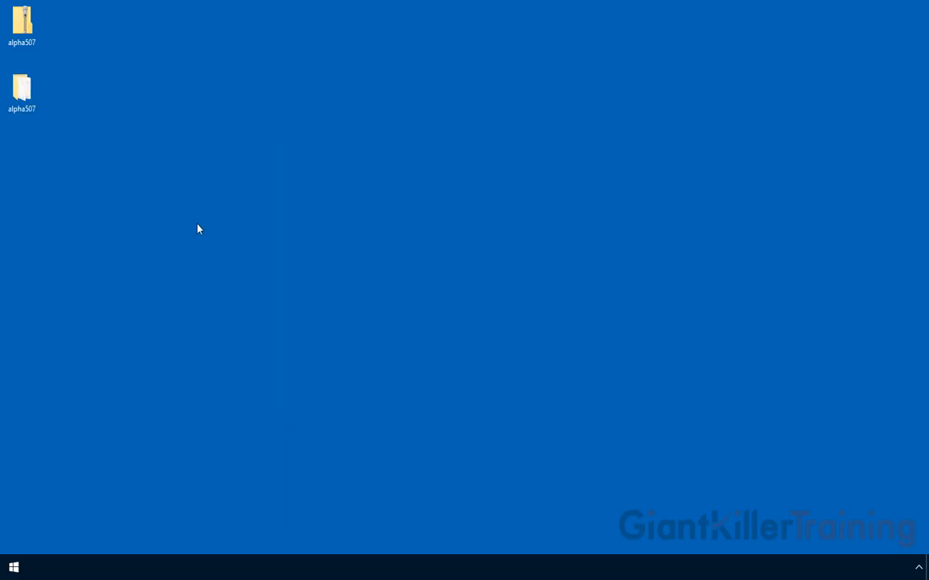
# - Cut the alpha507 folder from the Desktop and open Documents\Alpha Anywhere V12 in File Explorer
pyautogui.rightClick(21, 94)
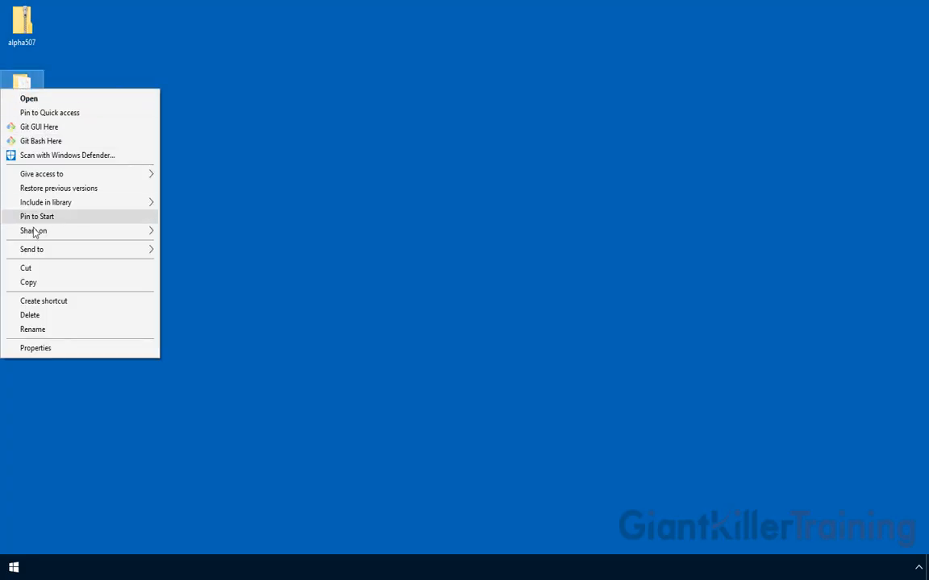
pyautogui.click(37, 272)
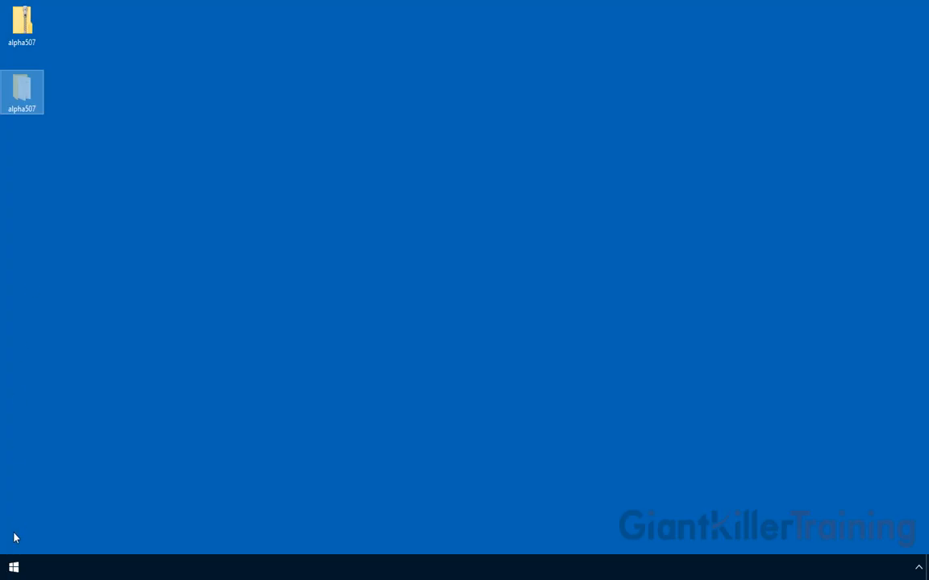
pyautogui.click(14, 568)
pyautogui.click(58, 258)
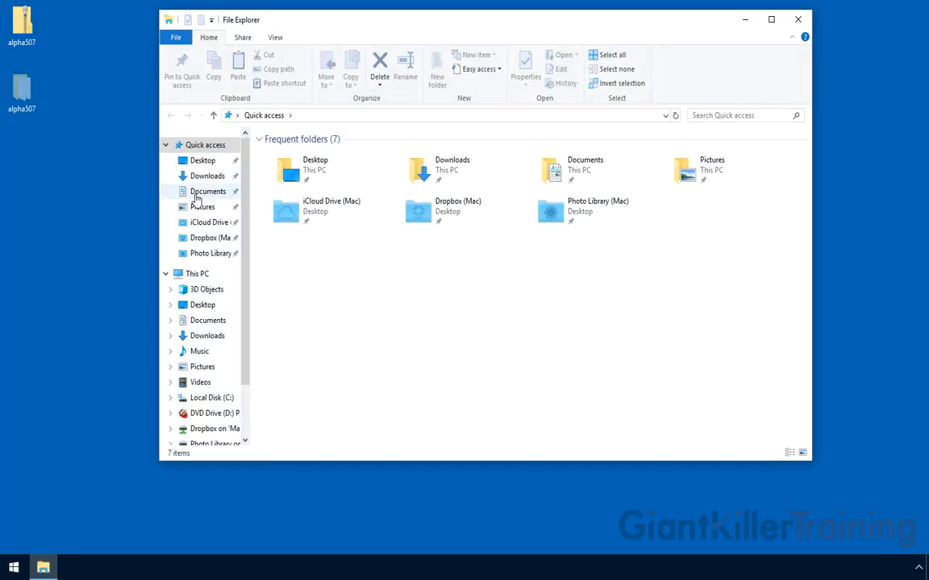
pyautogui.click(195, 193)
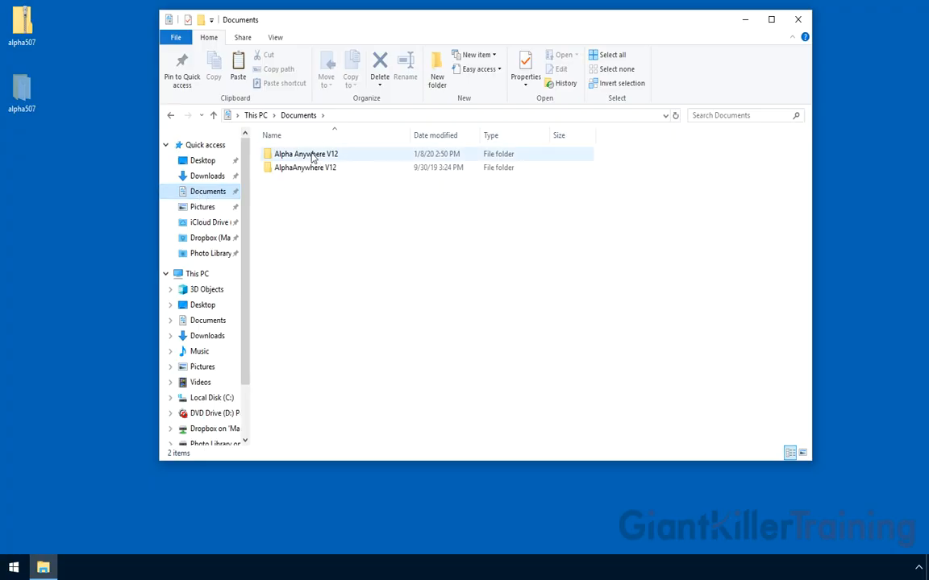
pyautogui.doubleClick(312, 157)
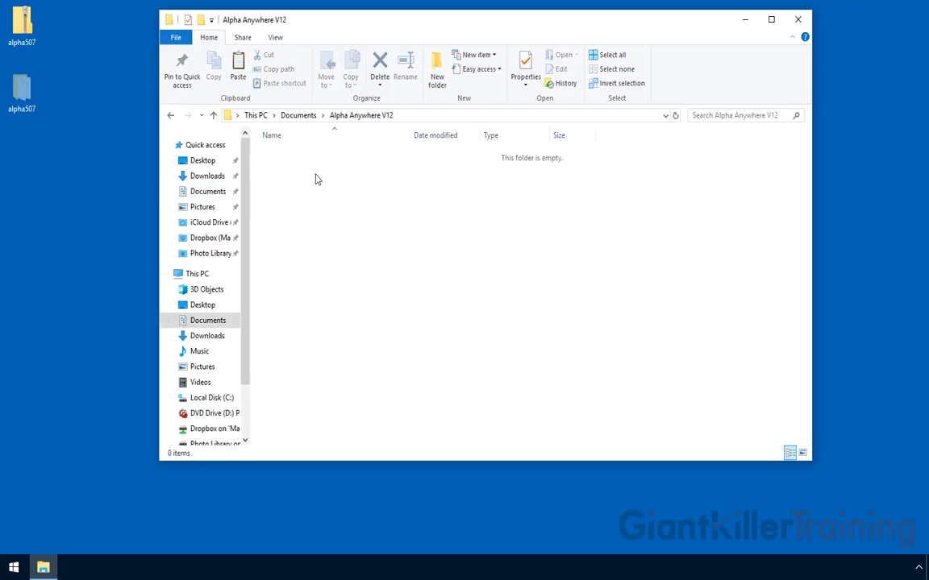
# - Paste alpha507 into Alpha Anywhere V12 and open it to view its files
pyautogui.rightClick(315, 178)
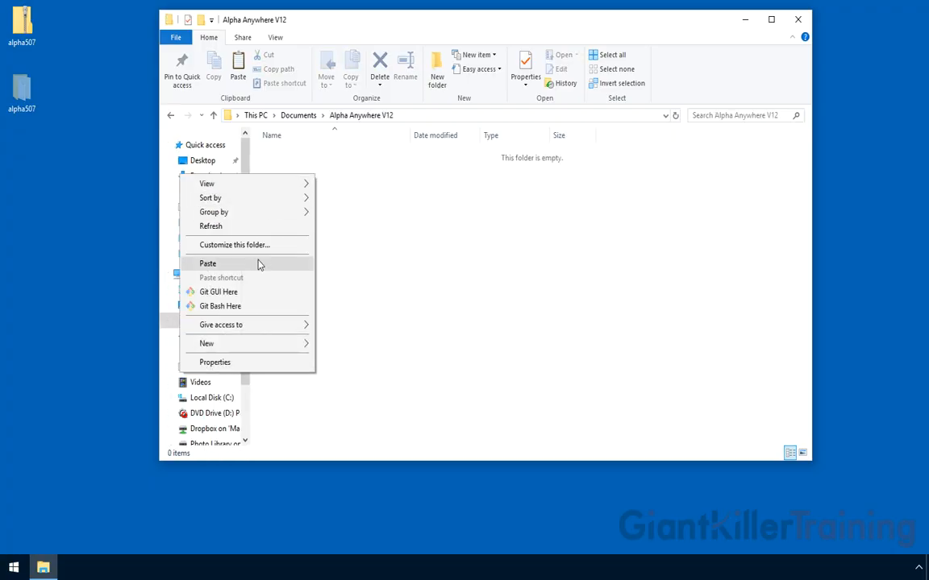
pyautogui.click(208, 264)
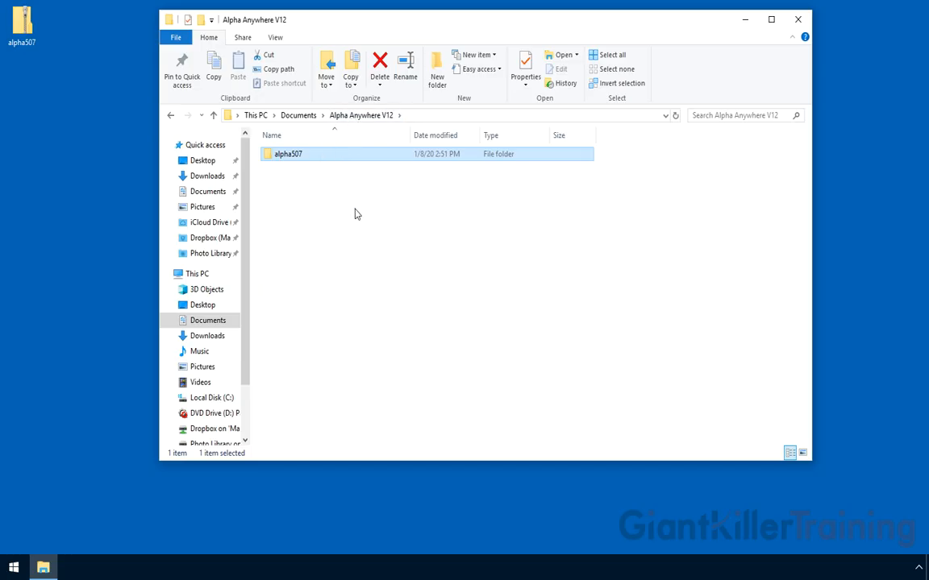
pyautogui.doubleClick(273, 159)
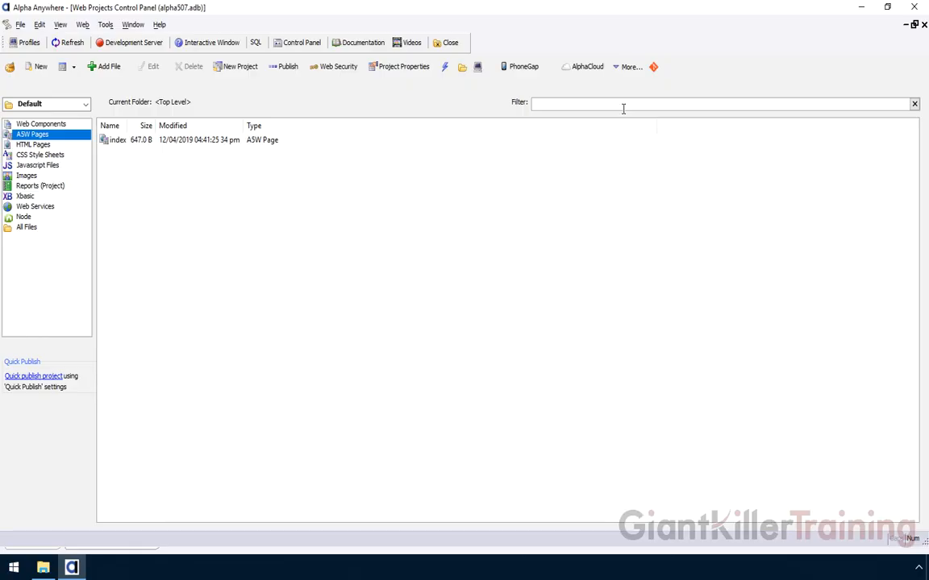
# - Open the Git menu for the alpha507 web project, which reports Git isn't installed
pyautogui.click(653, 68)
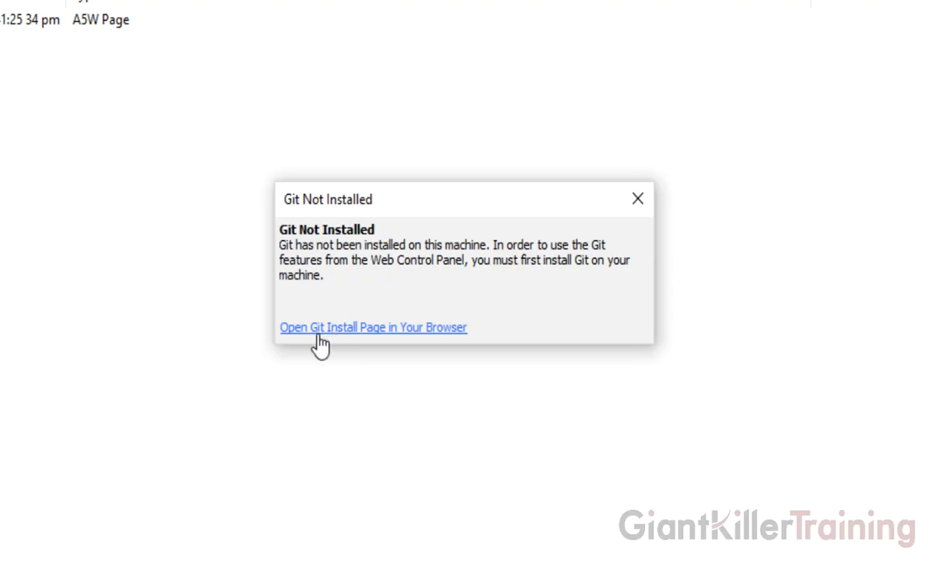
# - Download the Git 2.24.0 for Windows installer from the Git install page and run it
pyautogui.click(390, 331)
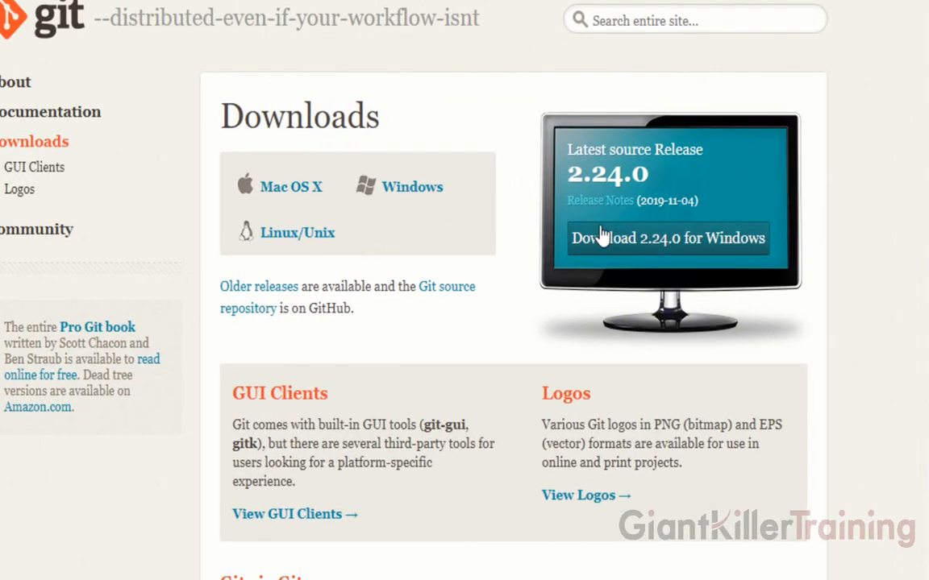
pyautogui.click(645, 249)
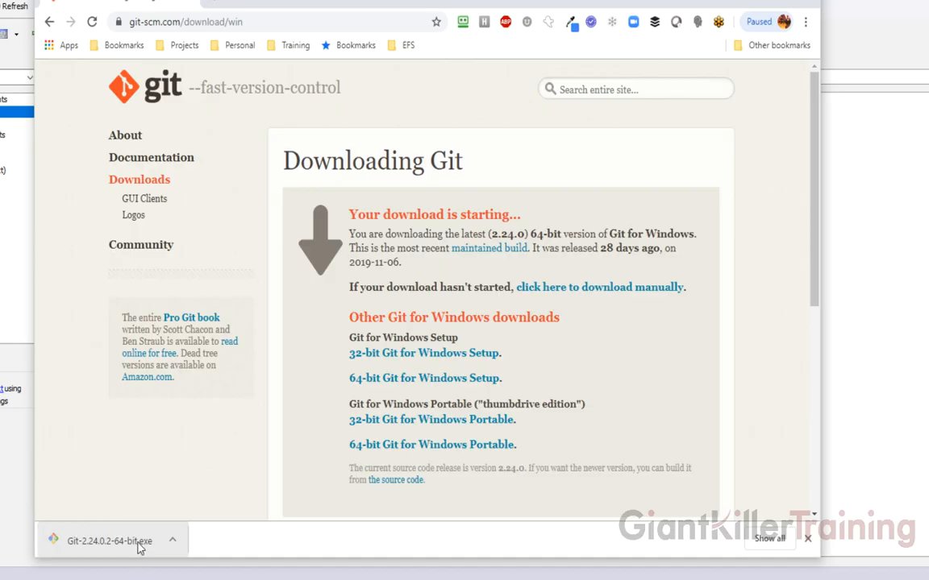
pyautogui.click(113, 541)
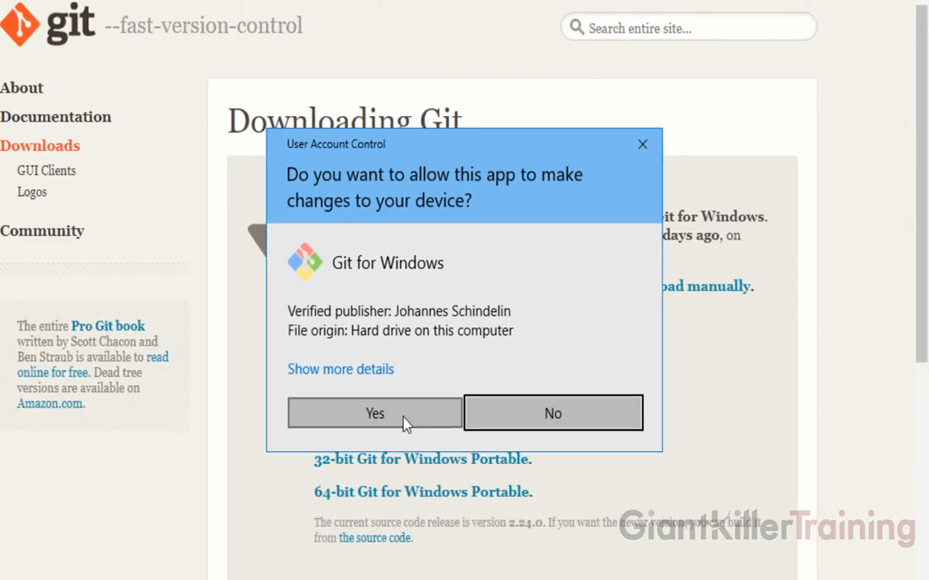
# - Allow the installer, then accept the licence, C:\Program Files\Git, default components and 'Git' Start Menu folder
pyautogui.click(406, 422)
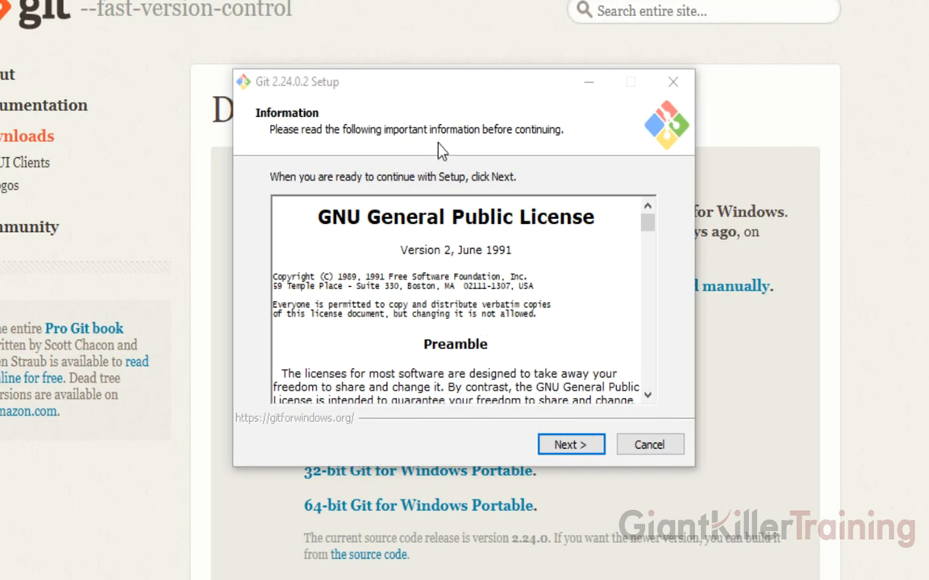
pyautogui.click(565, 448)
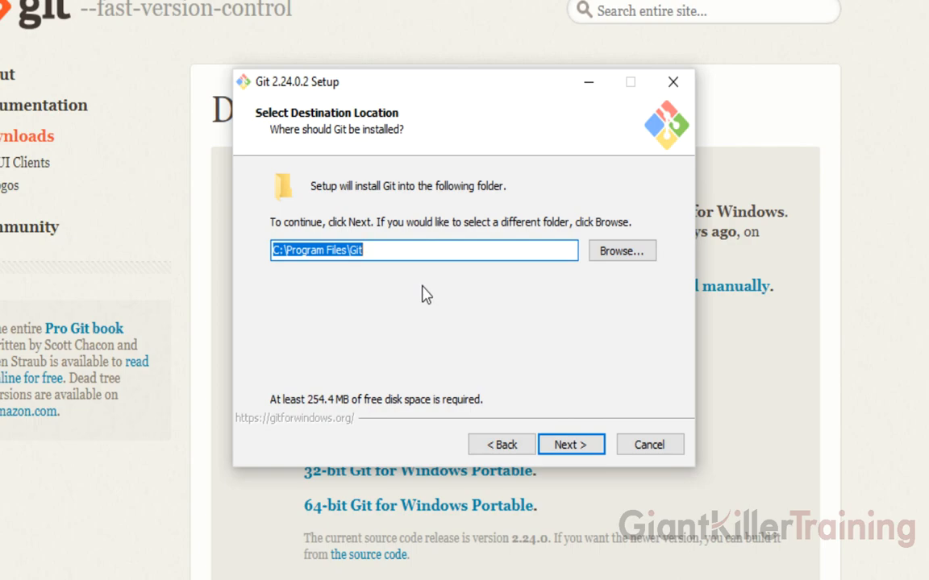
pyautogui.click(573, 445)
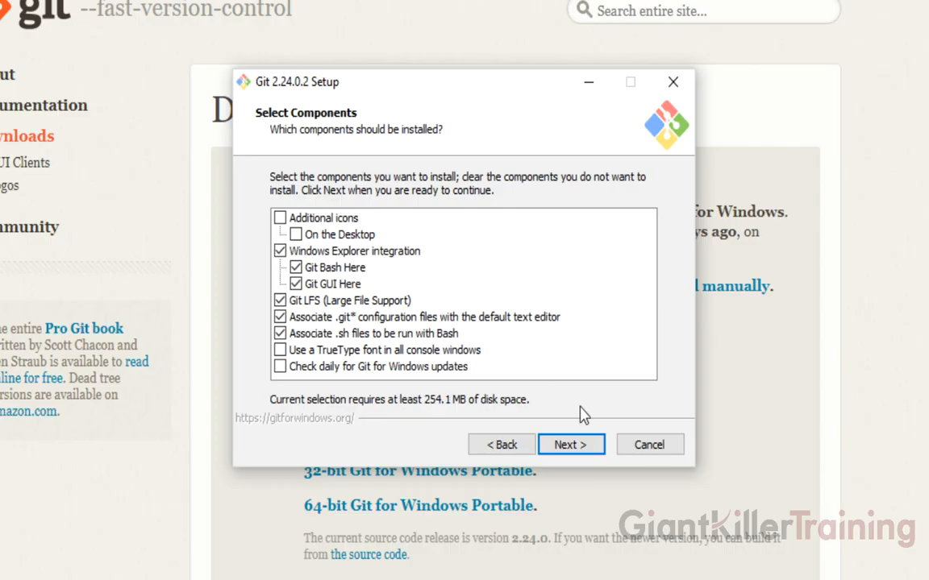
pyautogui.click(570, 446)
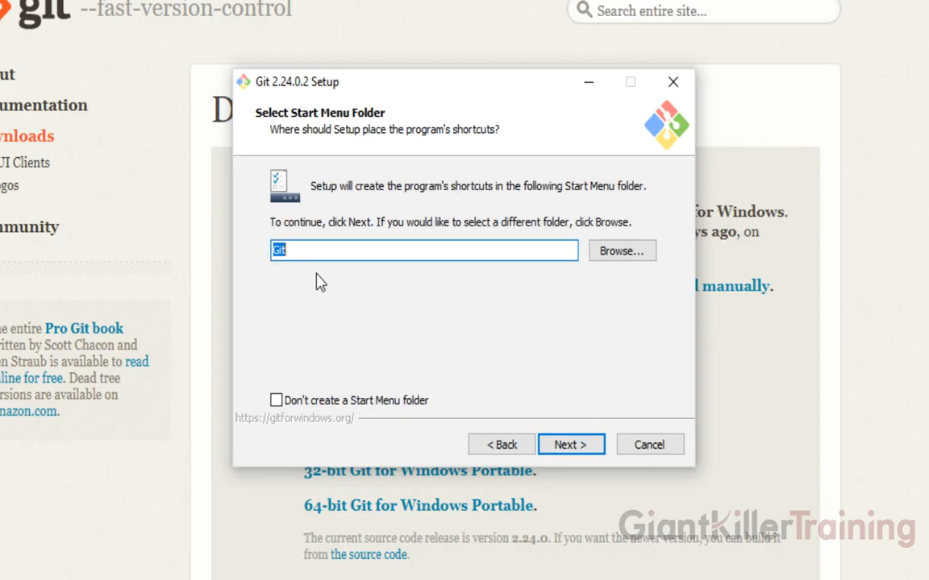
pyautogui.click(570, 448)
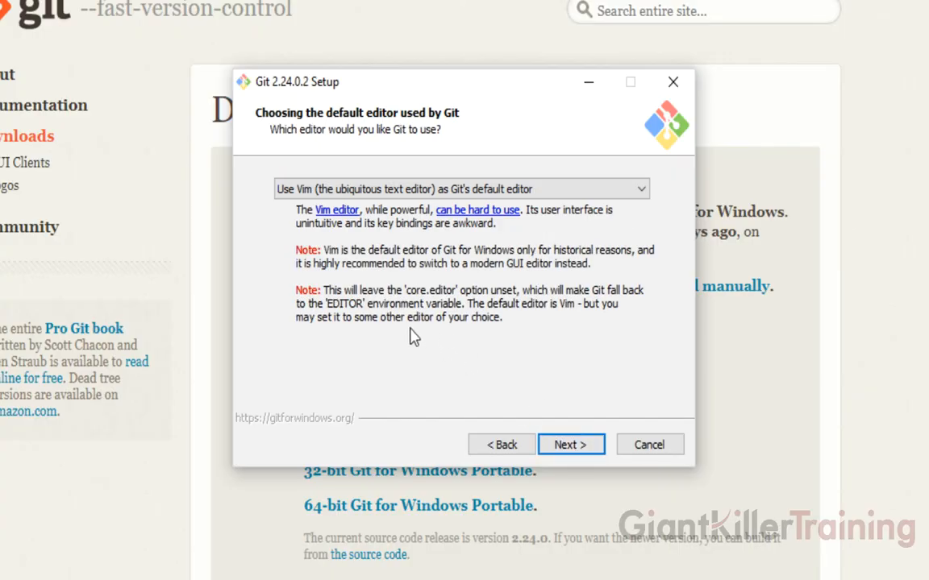
# - Keep Vim as Git's default editor and continue to the PATH settings
pyautogui.click(414, 188)
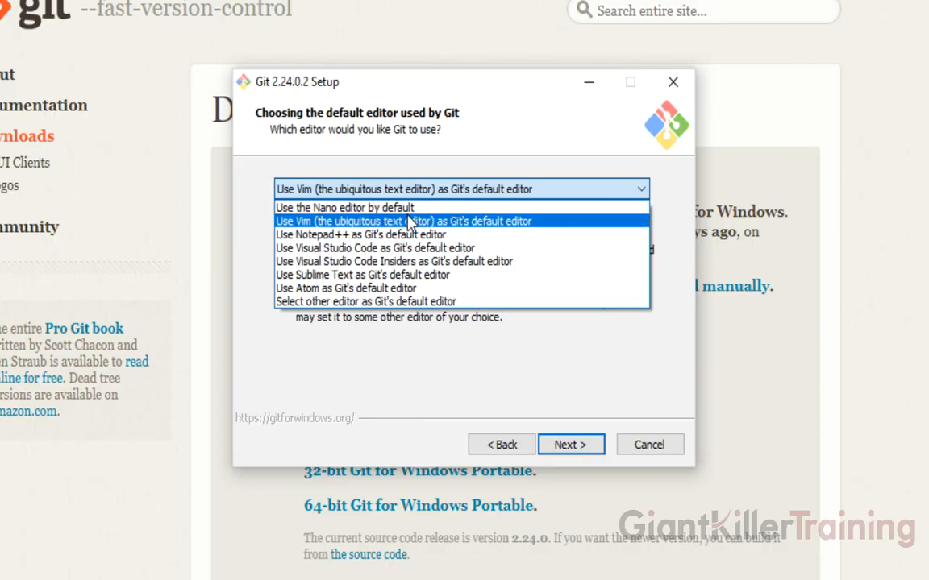
pyautogui.click(411, 222)
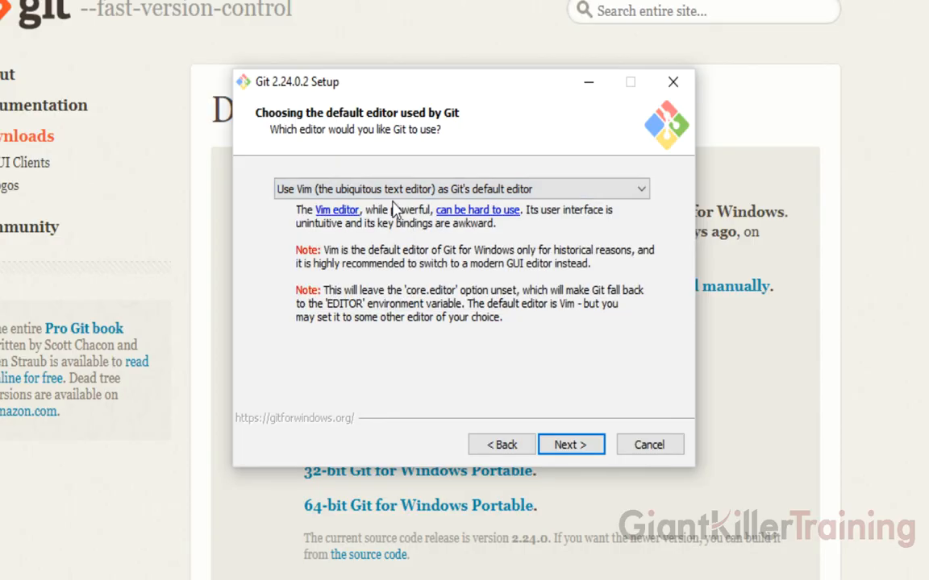
pyautogui.click(569, 446)
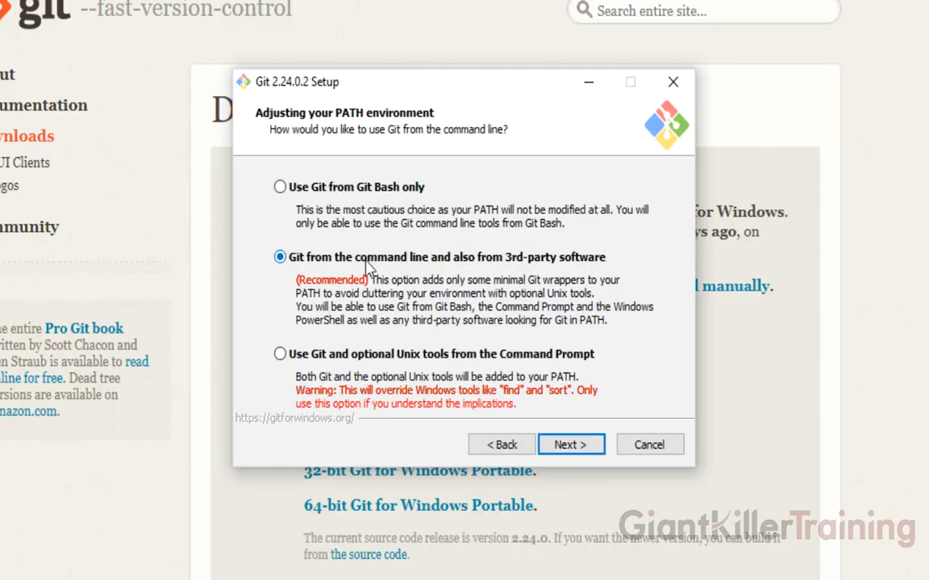
# - Keep the recommended PATH and OpenSSL options and choose checkout as-is, commit as-is line endings
pyautogui.click(569, 448)
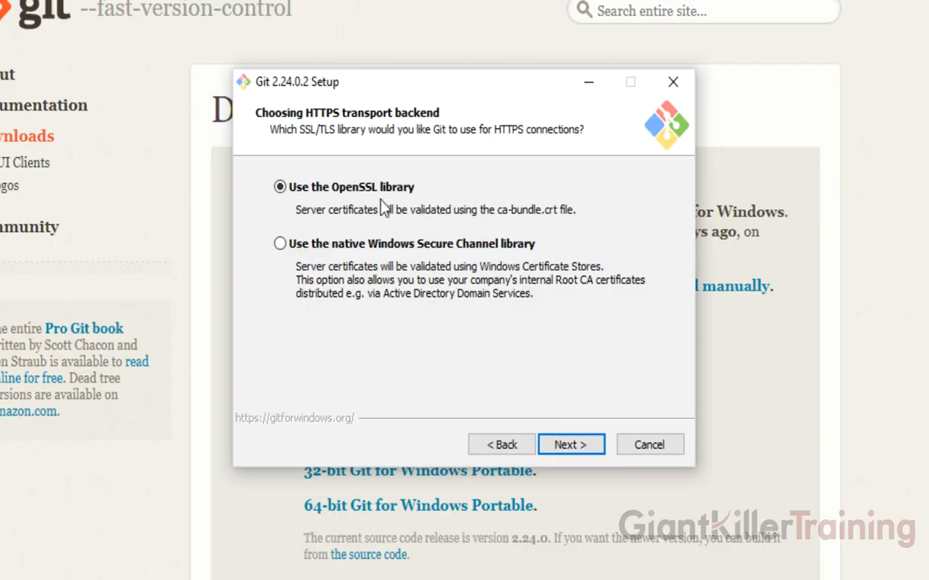
pyautogui.click(572, 454)
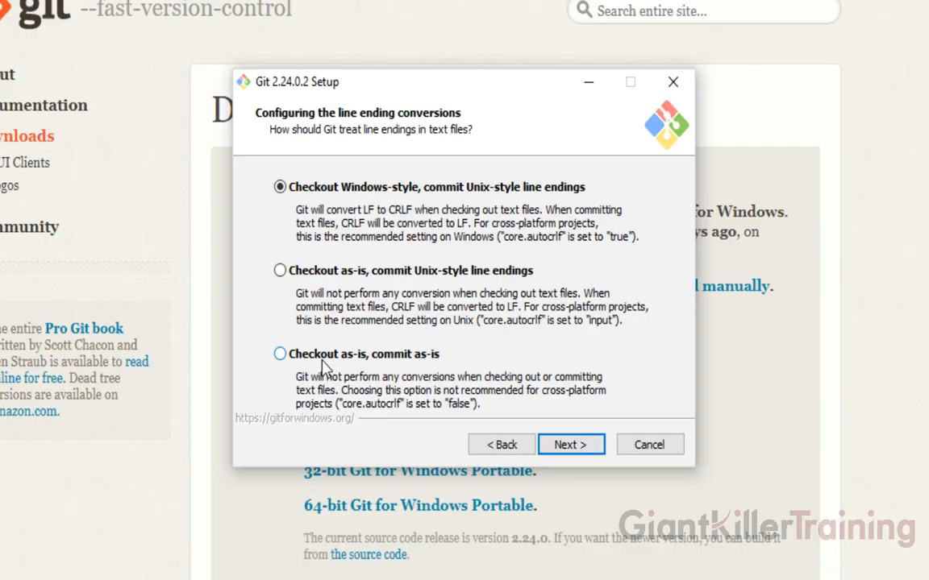
pyautogui.click(282, 356)
pyautogui.click(570, 445)
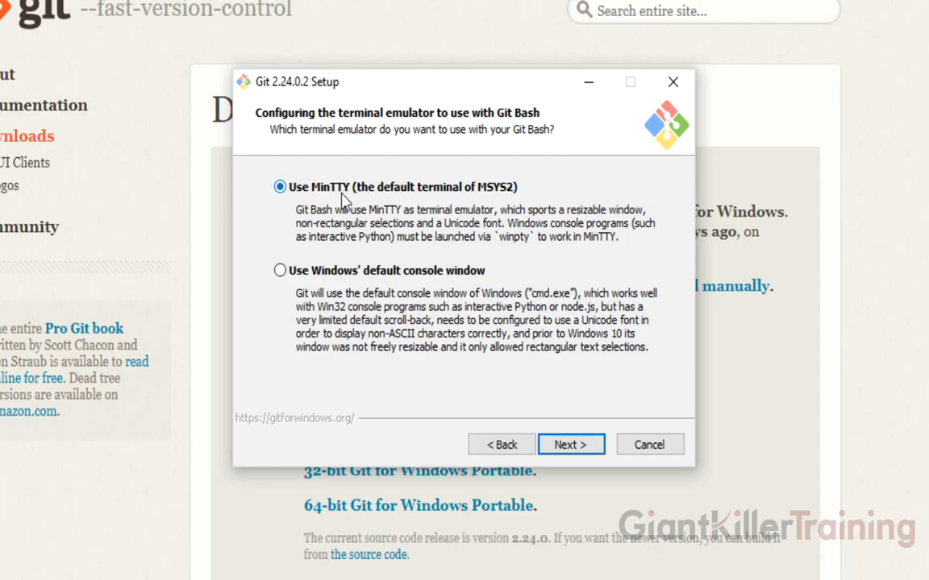
# - Keep MinTTY and the default extra options, then install Git 2.24.0.2
pyautogui.click(582, 448)
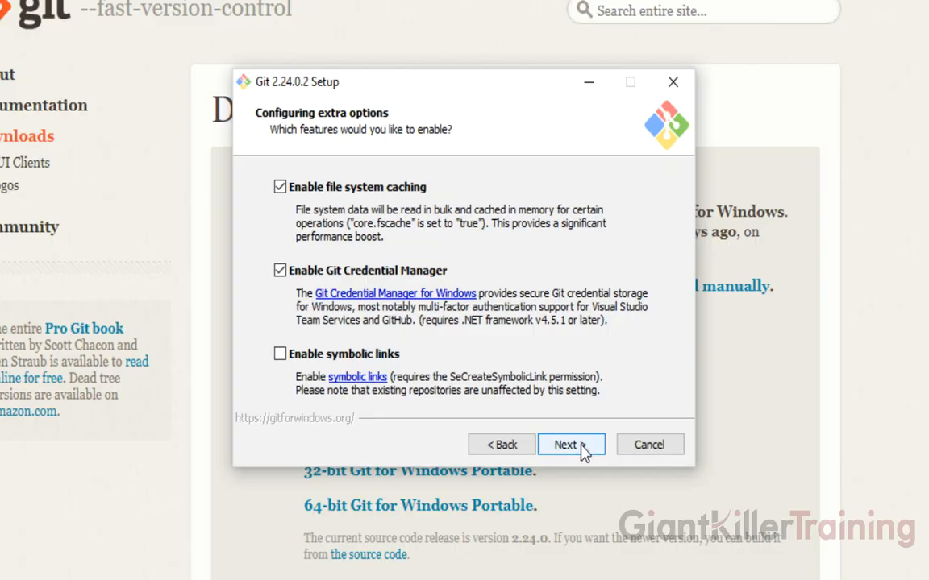
pyautogui.click(582, 449)
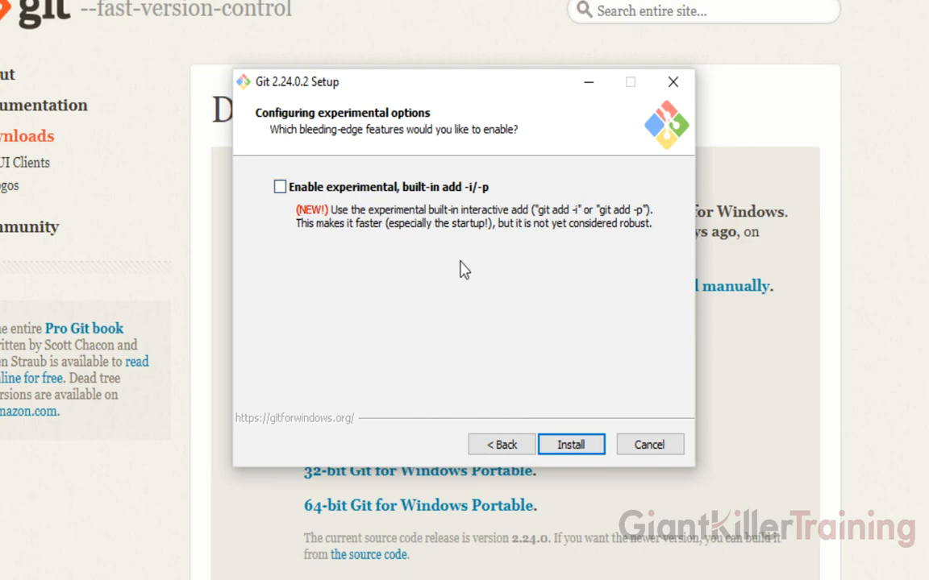
pyautogui.click(597, 449)
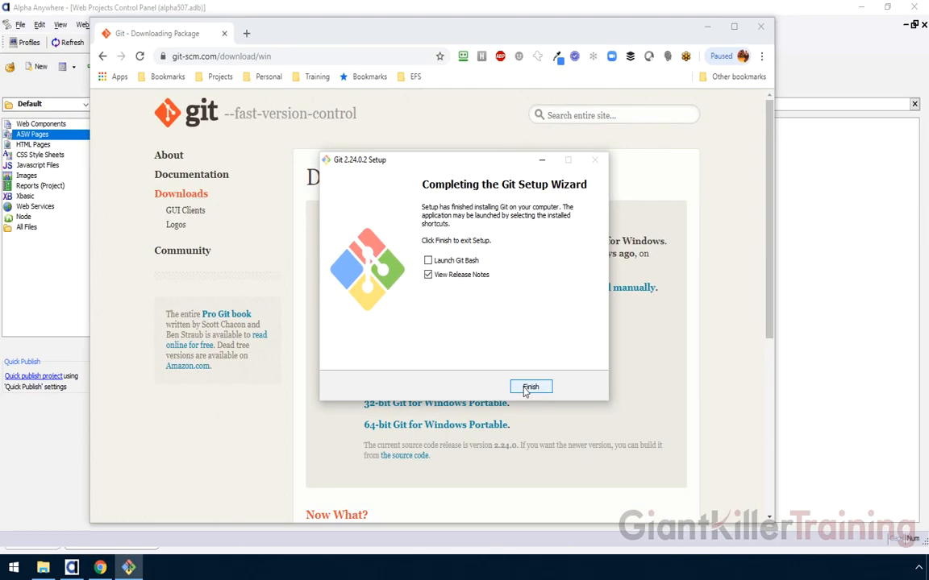
# - Finish Git setup, close the Chrome release notes, and dismiss the Git Not Installed notice
pyautogui.click(528, 388)
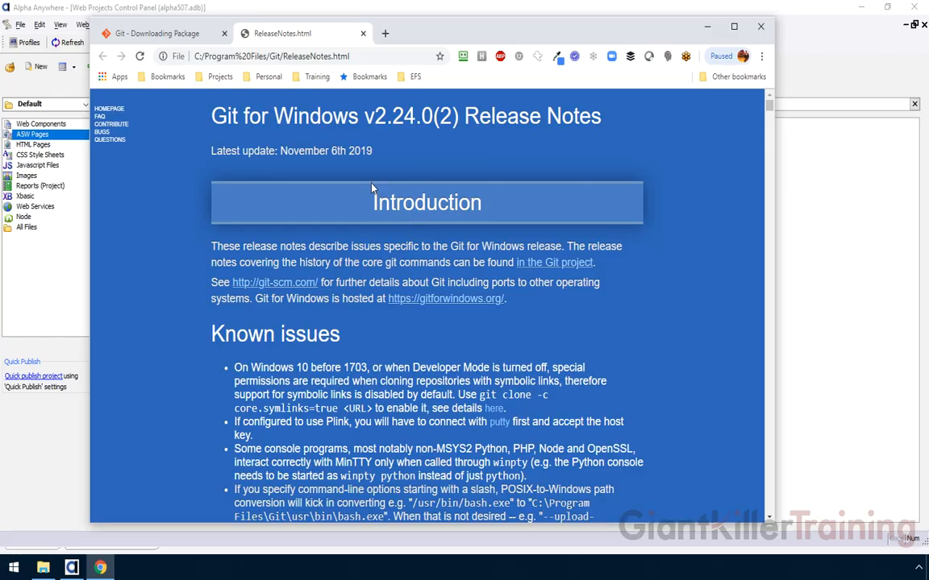
pyautogui.click(761, 28)
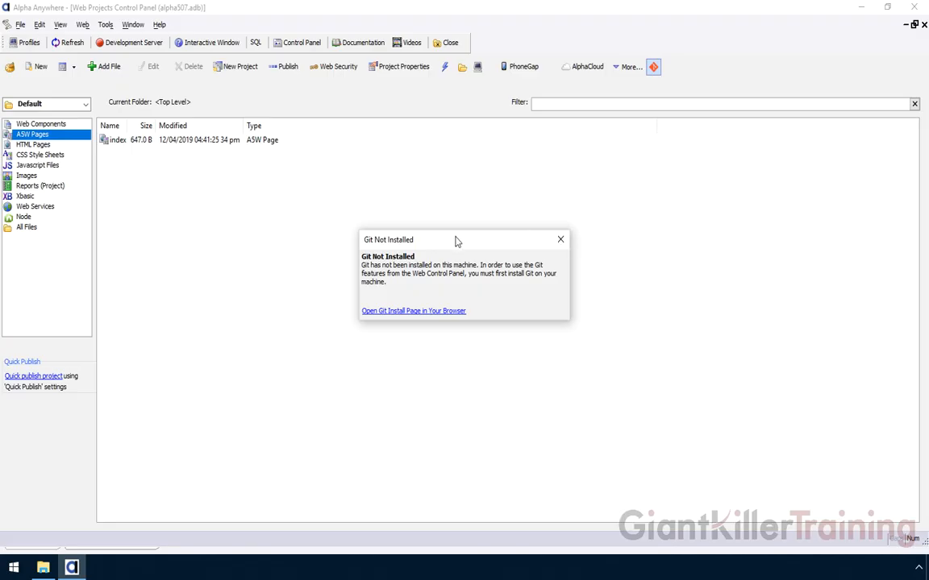
pyautogui.click(560, 239)
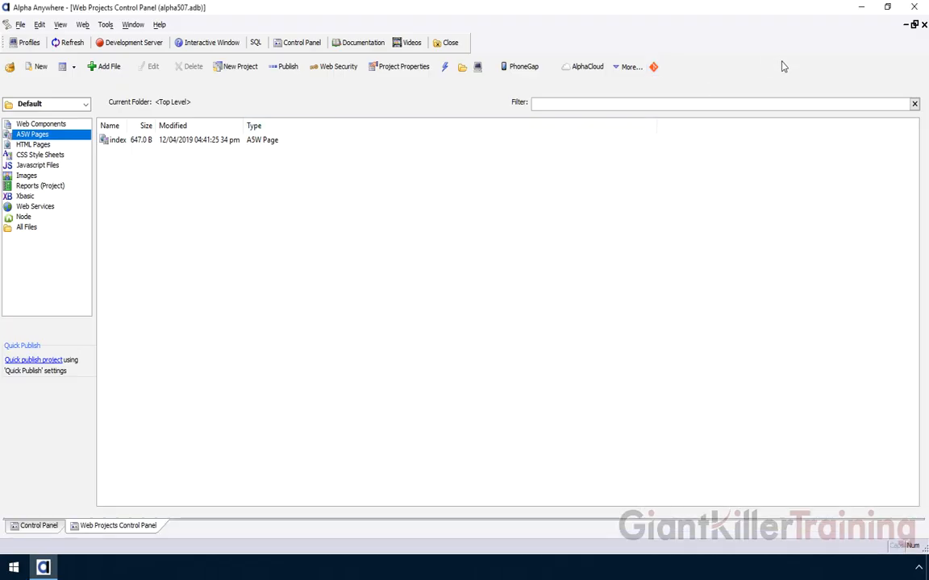
# - Restart Alpha Anywhere, reopen the alpha507 workspace, and close the new-version notice
pyautogui.click(918, 8)
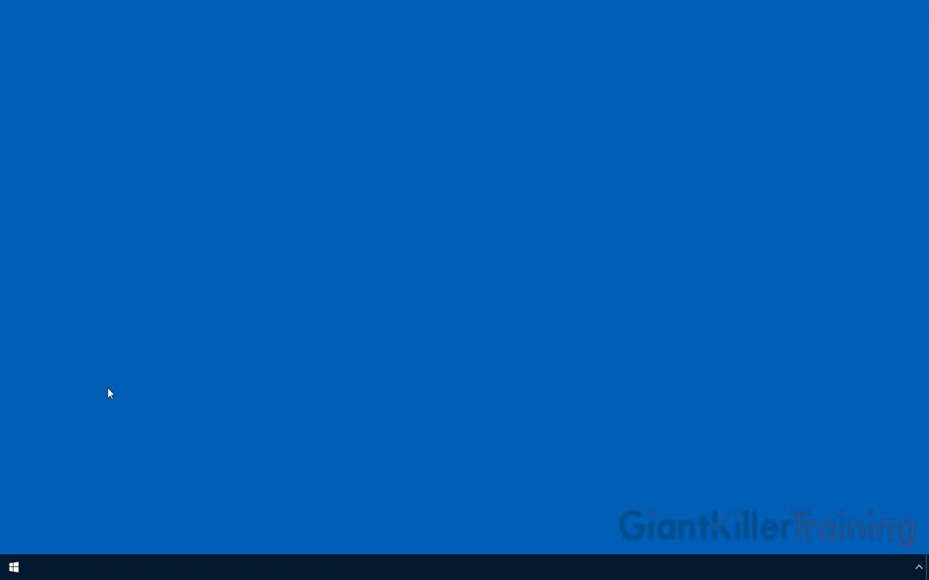
pyautogui.click(12, 568)
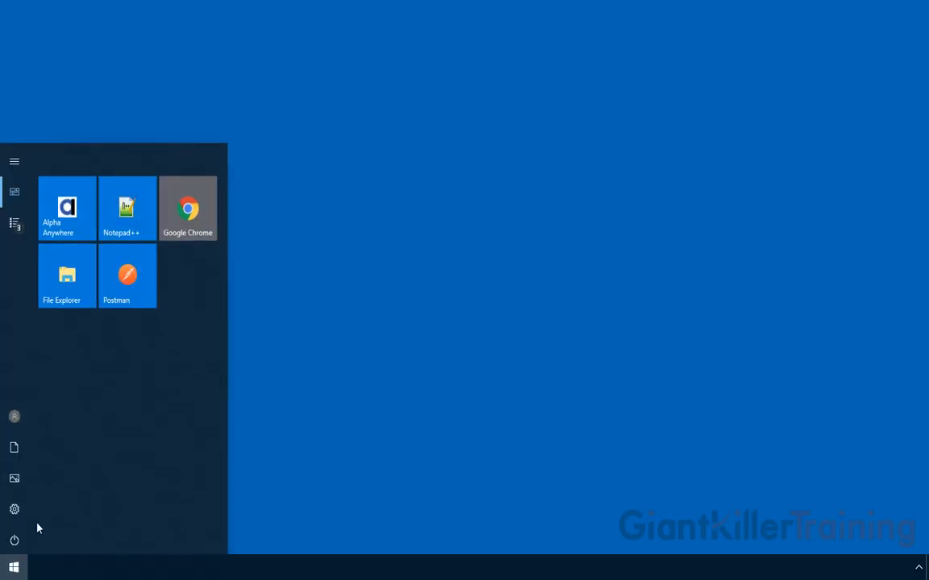
pyautogui.click(78, 232)
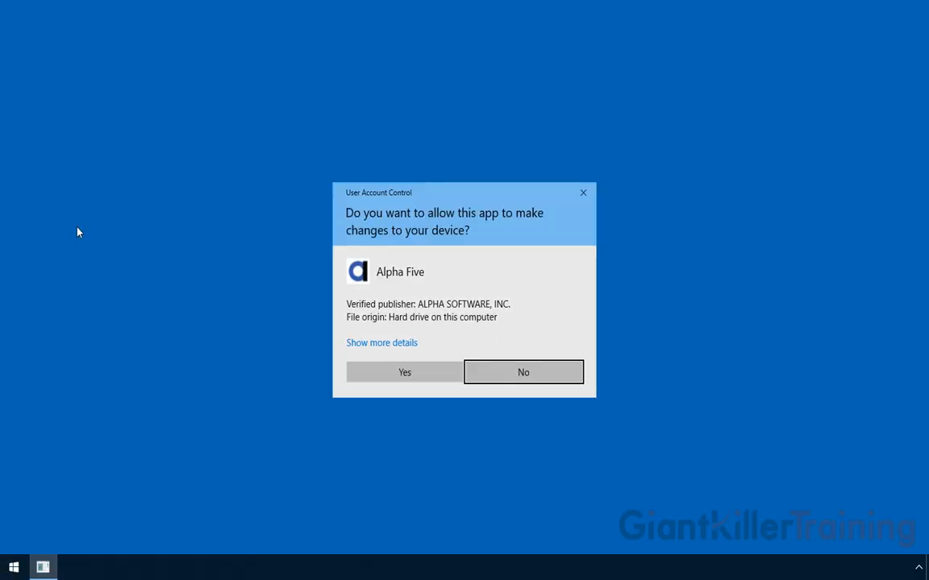
pyautogui.click(405, 373)
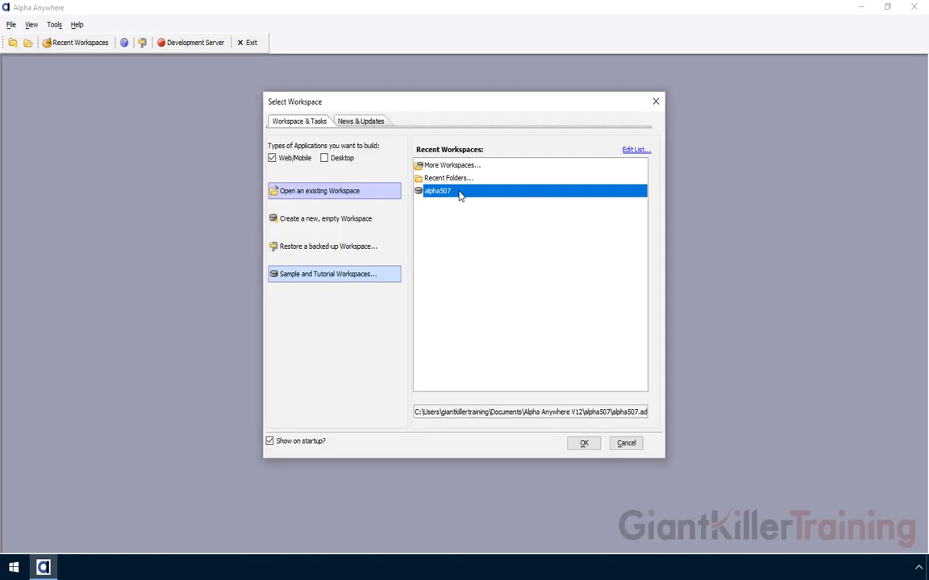
pyautogui.doubleClick(459, 194)
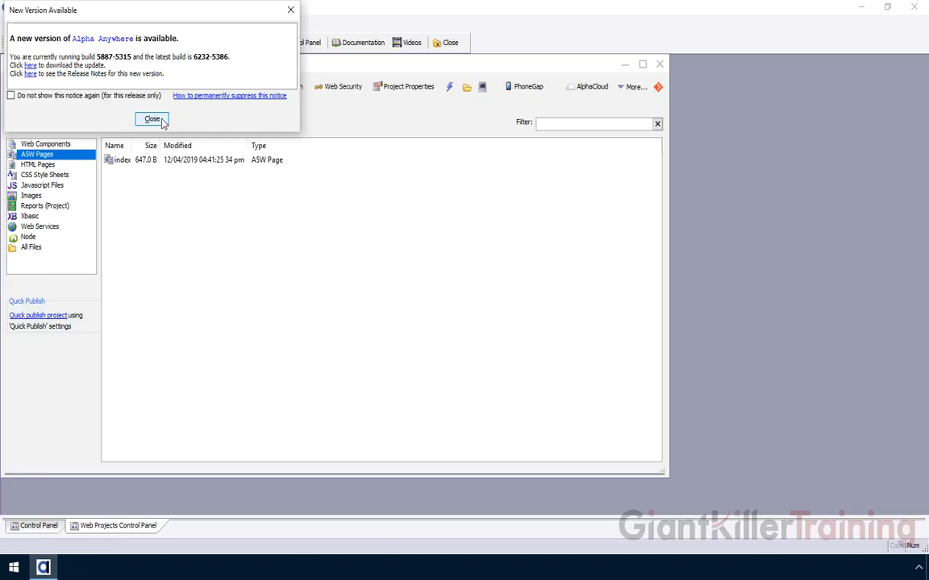
pyautogui.click(156, 120)
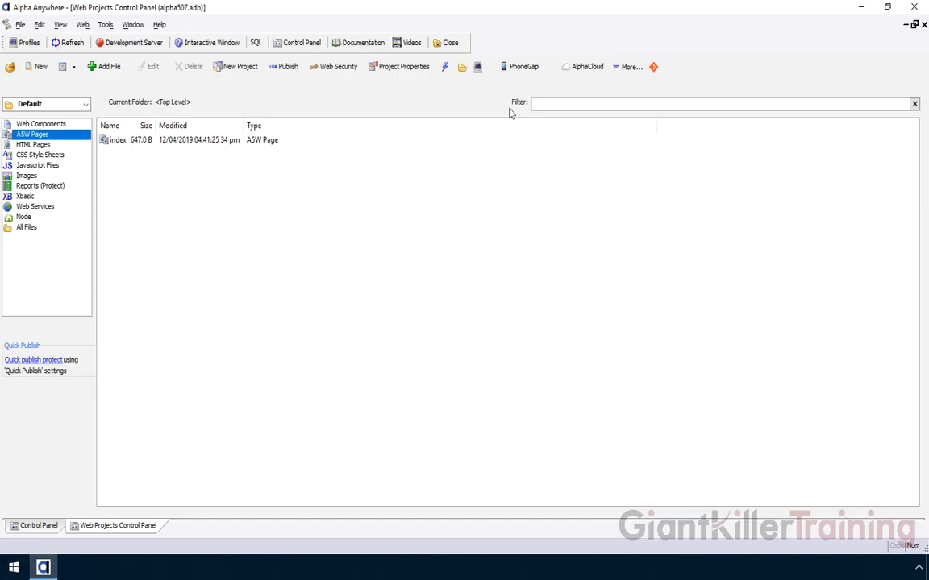
# - Open the web project's Git menu and choose to make it a Git repository
pyautogui.click(654, 69)
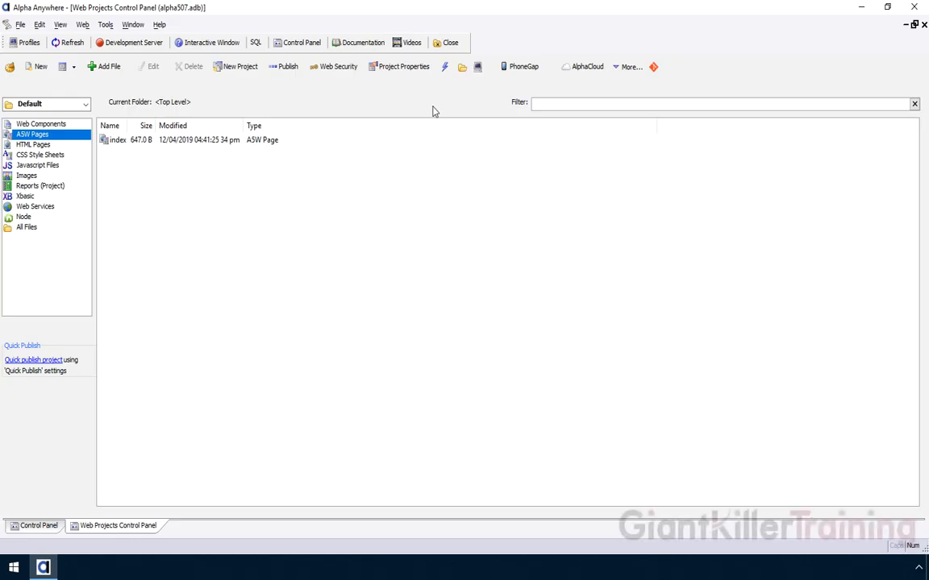
pyautogui.click(654, 68)
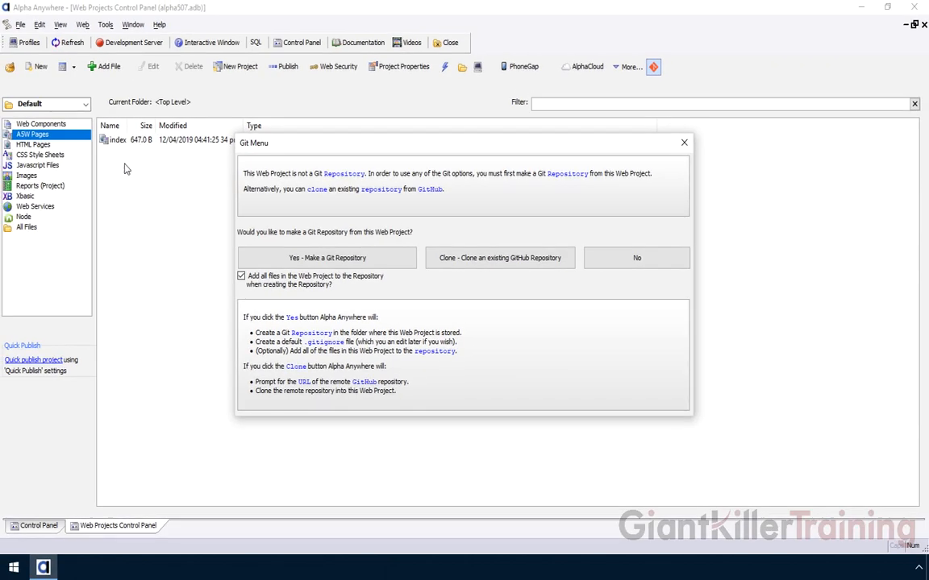
pyautogui.click(327, 259)
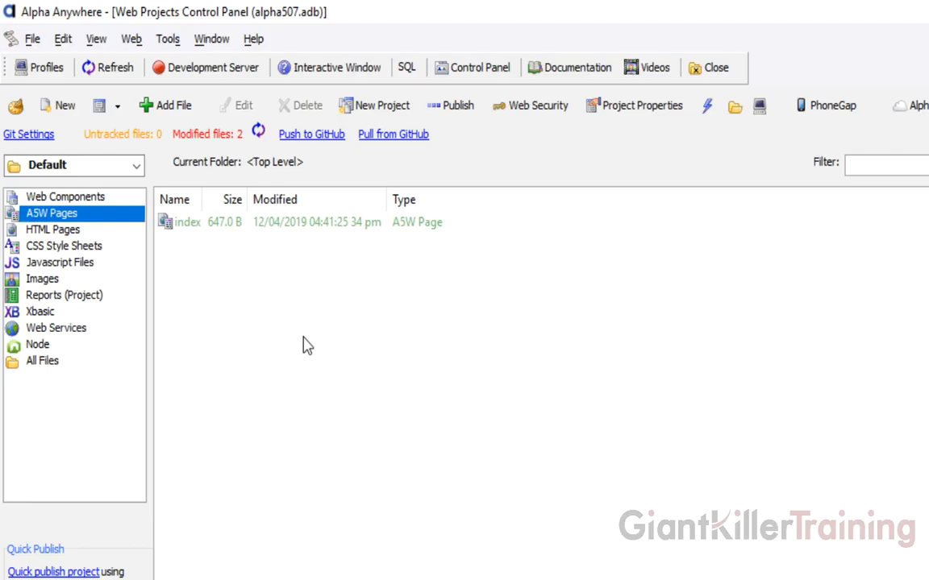
# - Open the Git settings list with .gitignore, GitHub remote, credentials and color-coding options
pyautogui.click(42, 142)
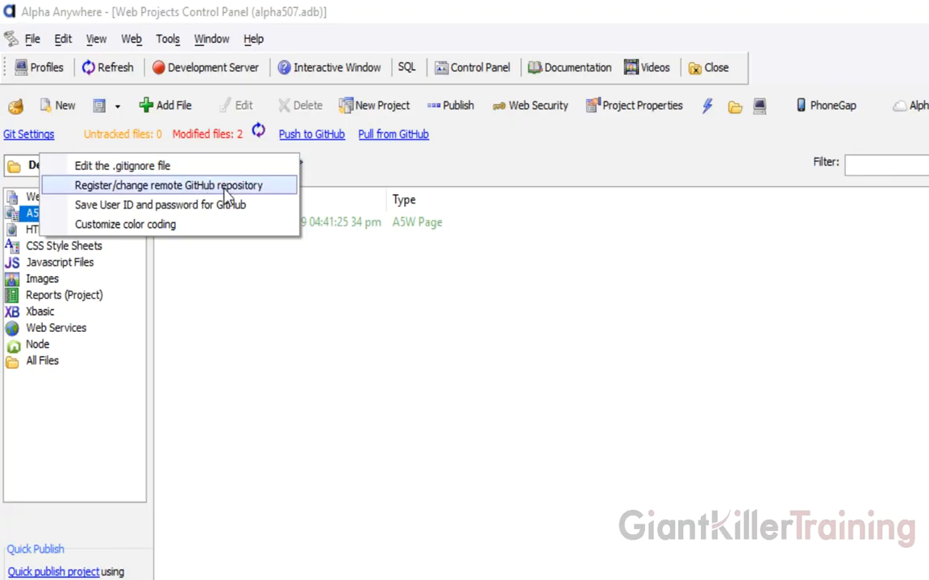
pyautogui.click(201, 229)
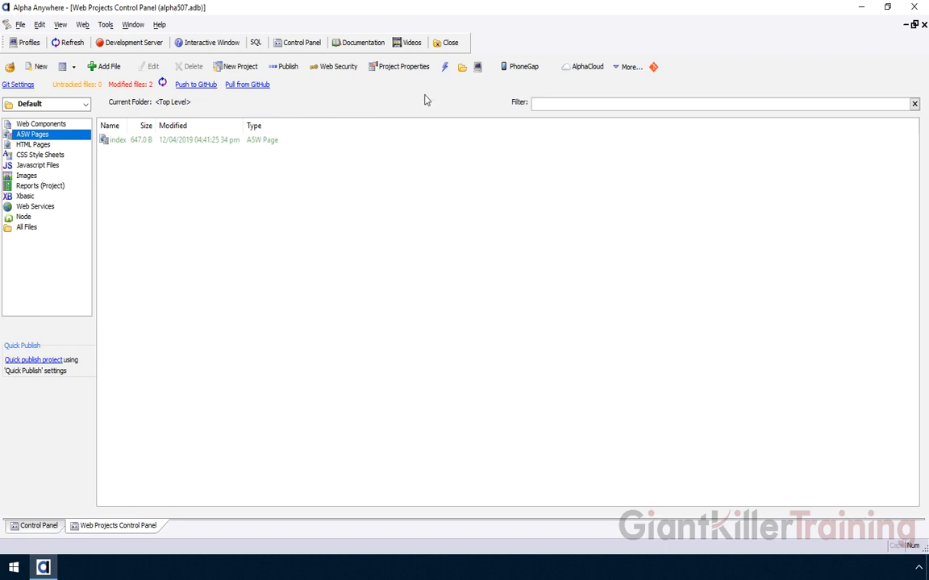
# - Browse from the project folder up to Alpha Anywhere V12, into alpha507, then alpha507.WebProjects
pyautogui.click(464, 71)
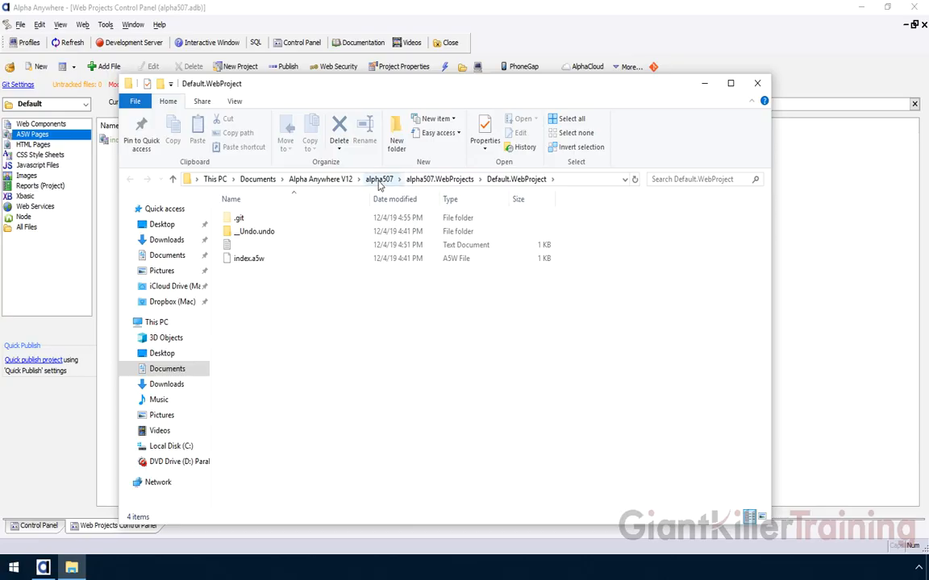
pyautogui.click(321, 179)
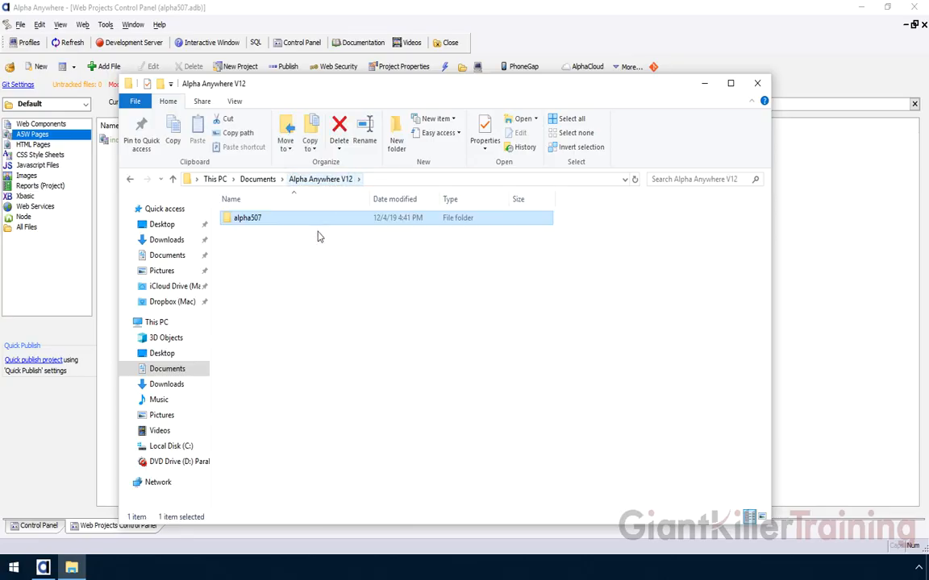
pyautogui.doubleClick(253, 223)
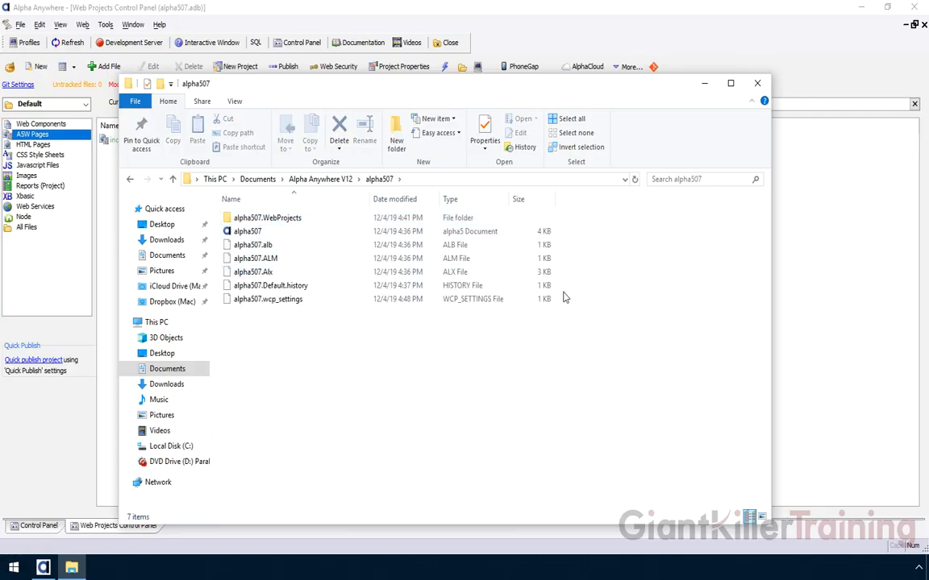
pyautogui.click(246, 233)
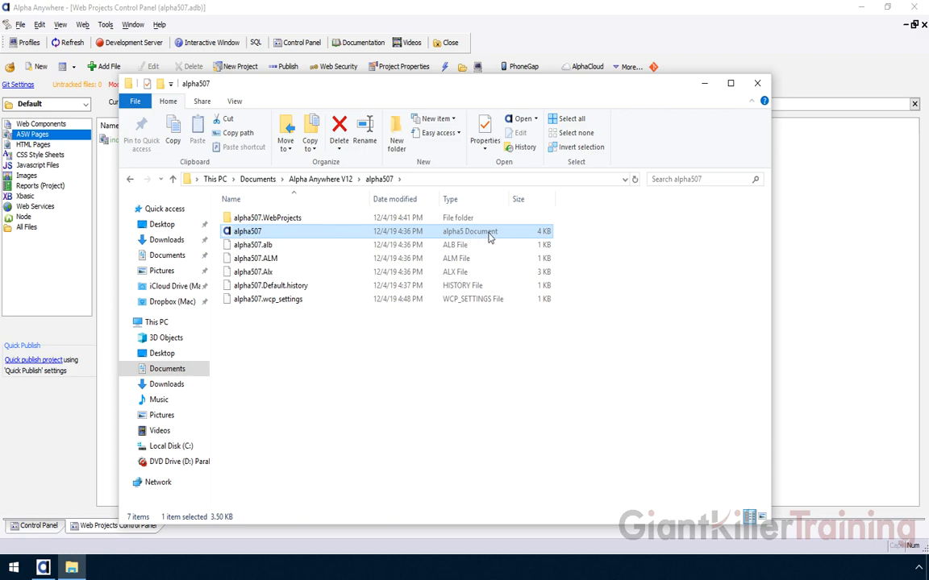
pyautogui.doubleClick(295, 218)
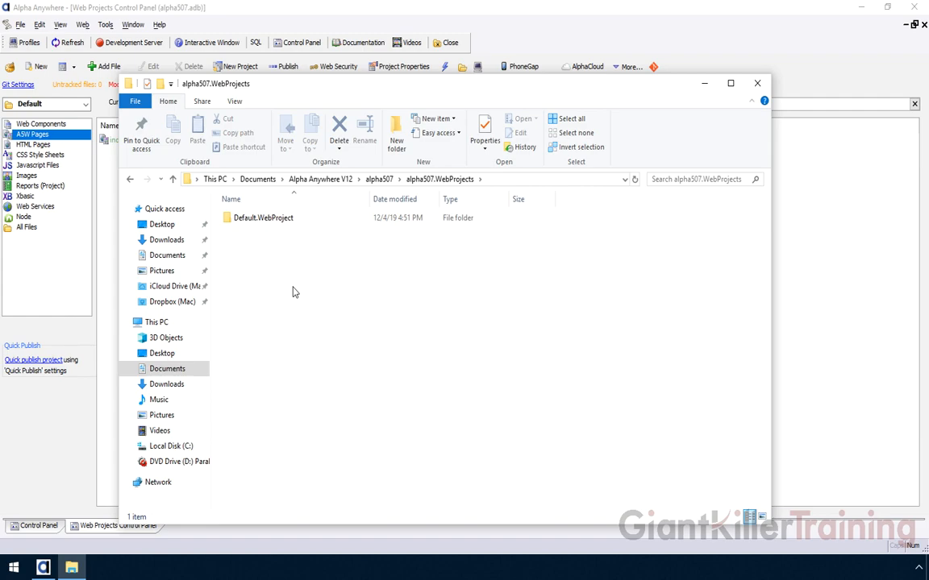
pyautogui.click(379, 179)
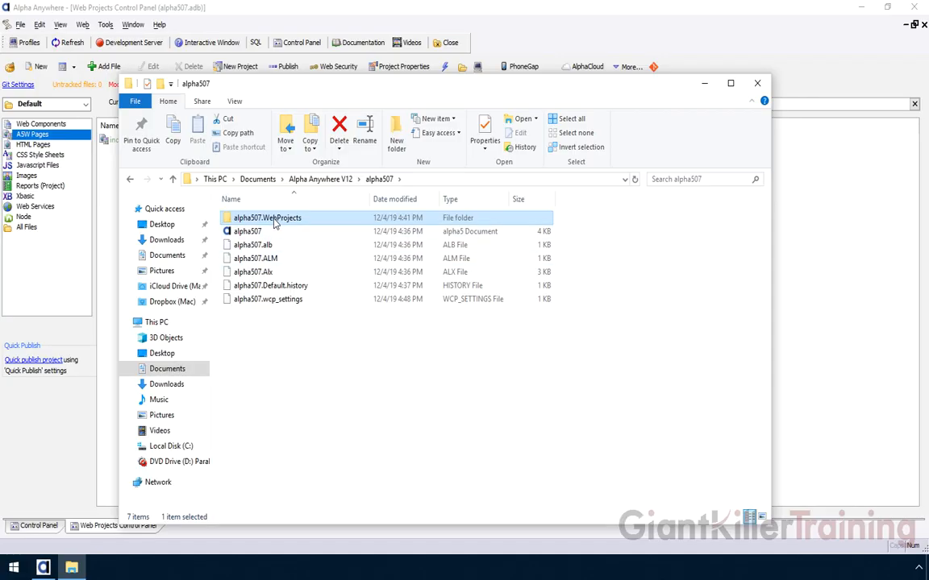
pyautogui.doubleClick(263, 219)
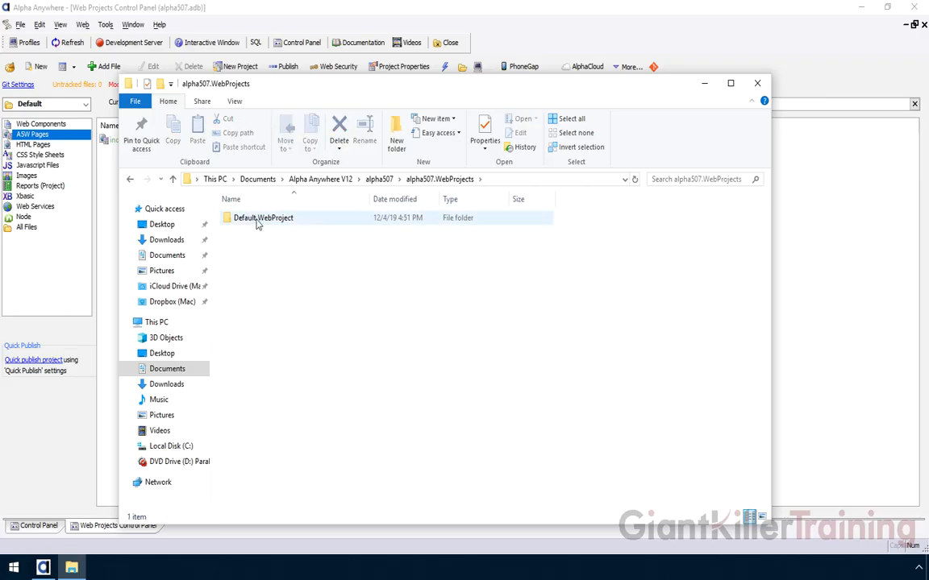
pyautogui.doubleClick(258, 225)
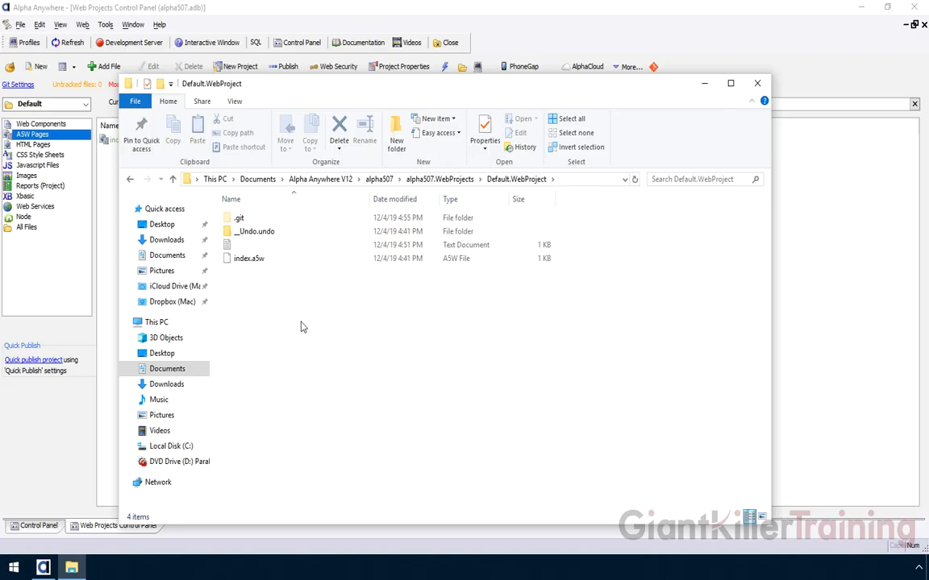
pyautogui.click(266, 259)
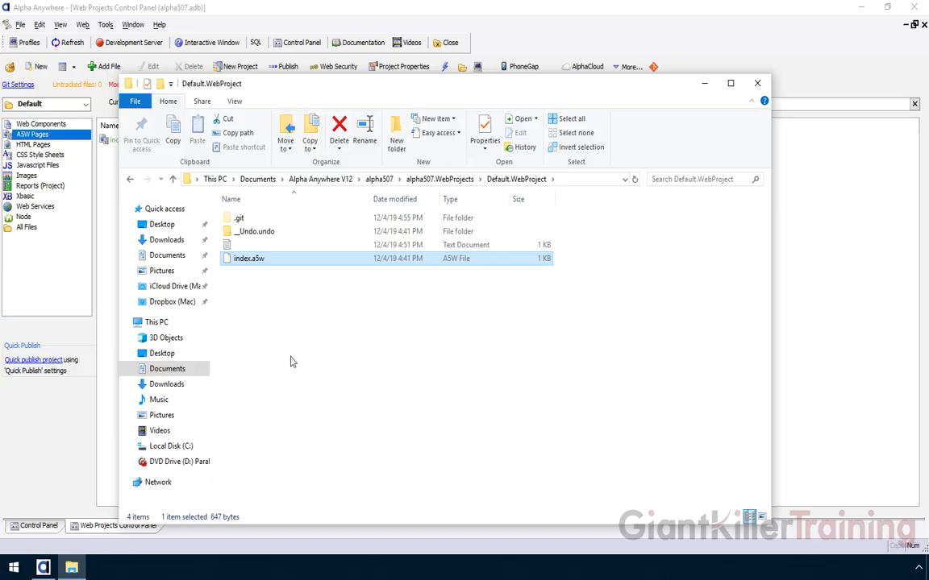
pyautogui.click(237, 220)
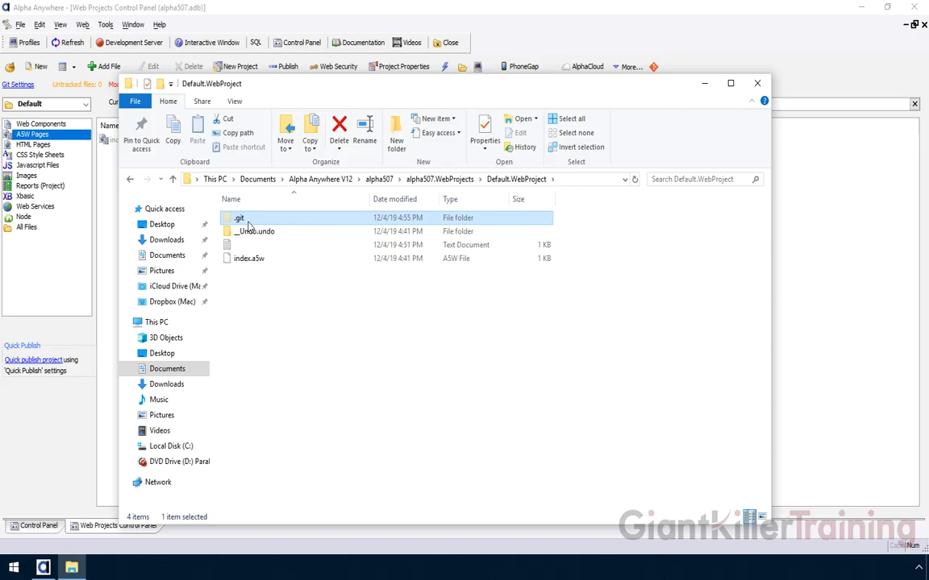
pyautogui.moveTo(235, 218)
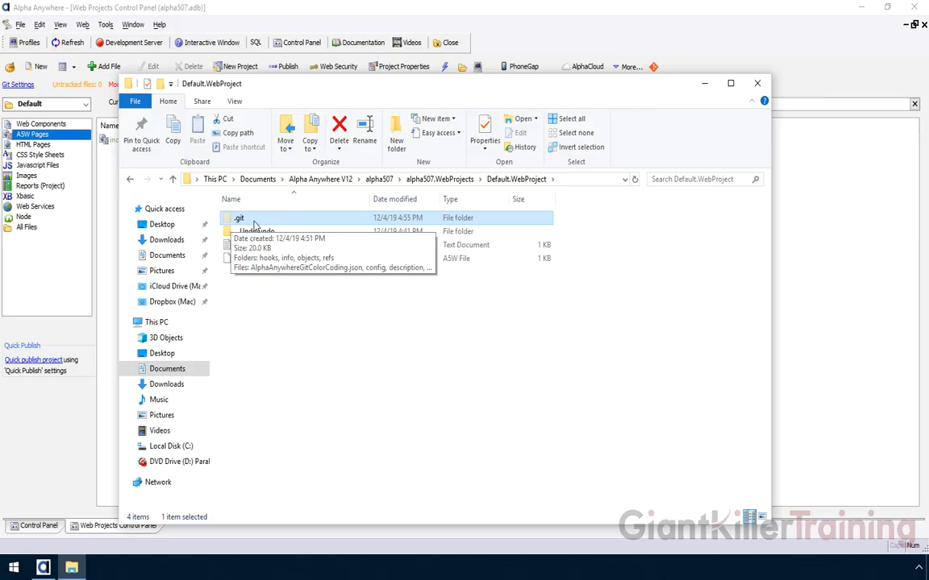
pyautogui.click(356, 345)
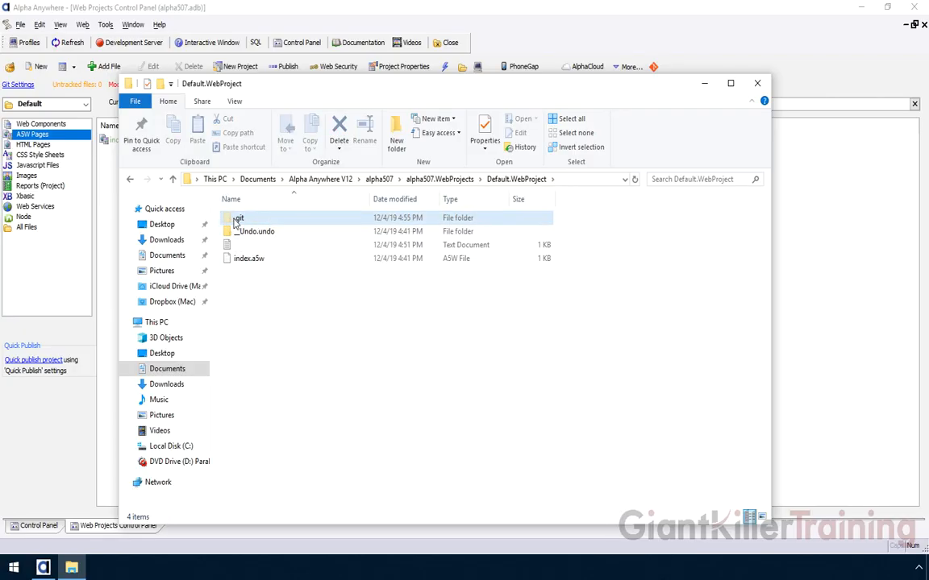
# - Show the View ribbon options and open the project's .git folder
pyautogui.click(234, 102)
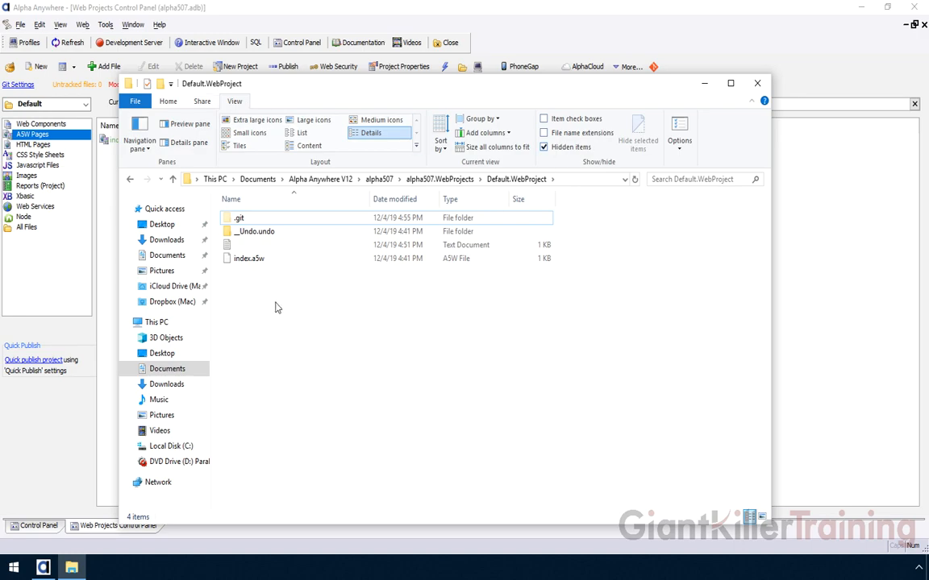
pyautogui.doubleClick(242, 219)
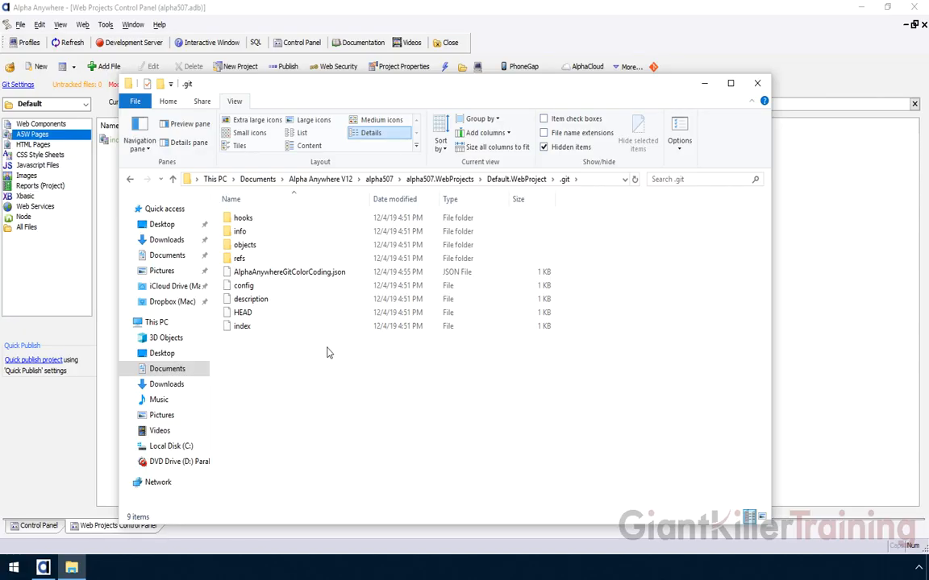
# - Go back up through Default.WebProject to the alpha507.WebProjects folder
pyautogui.click(520, 180)
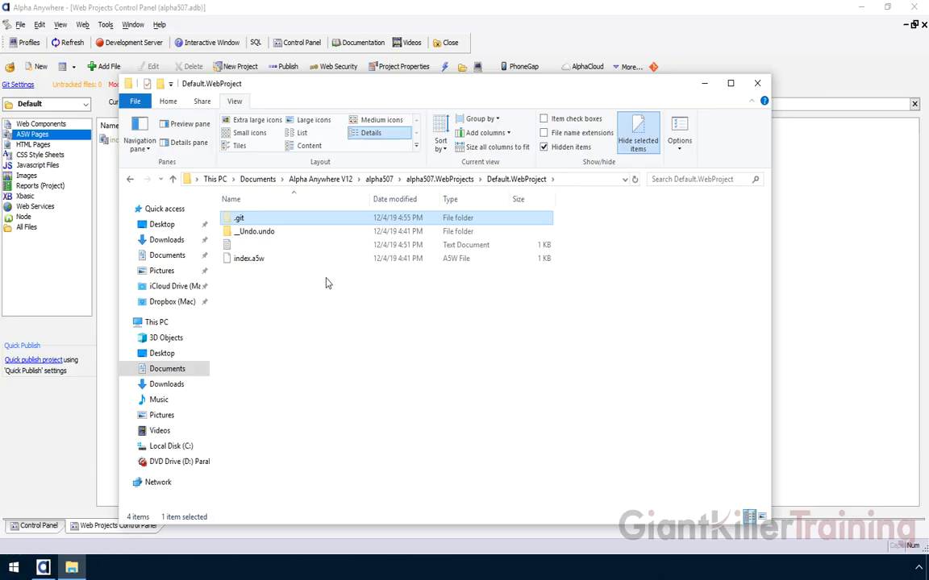
pyautogui.moveTo(240, 220)
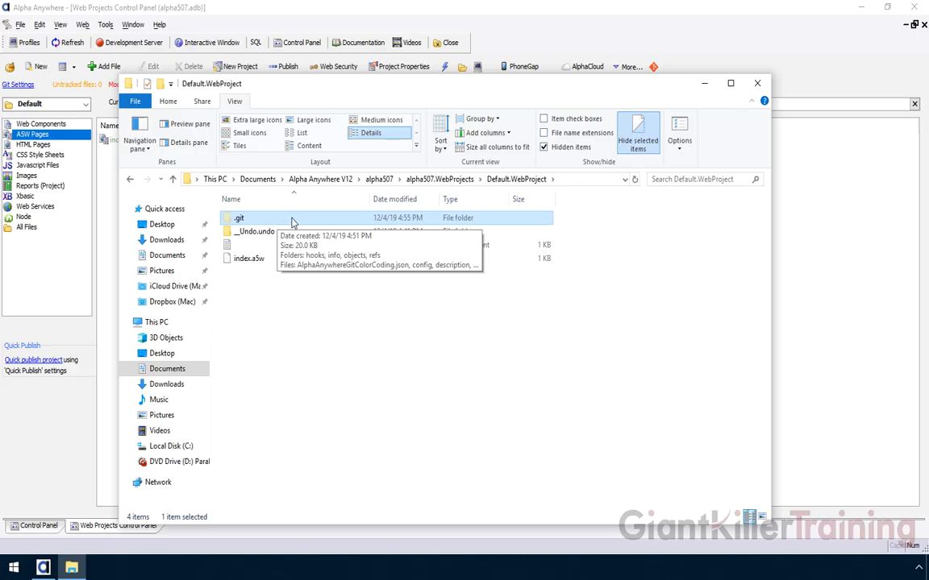
pyautogui.click(337, 333)
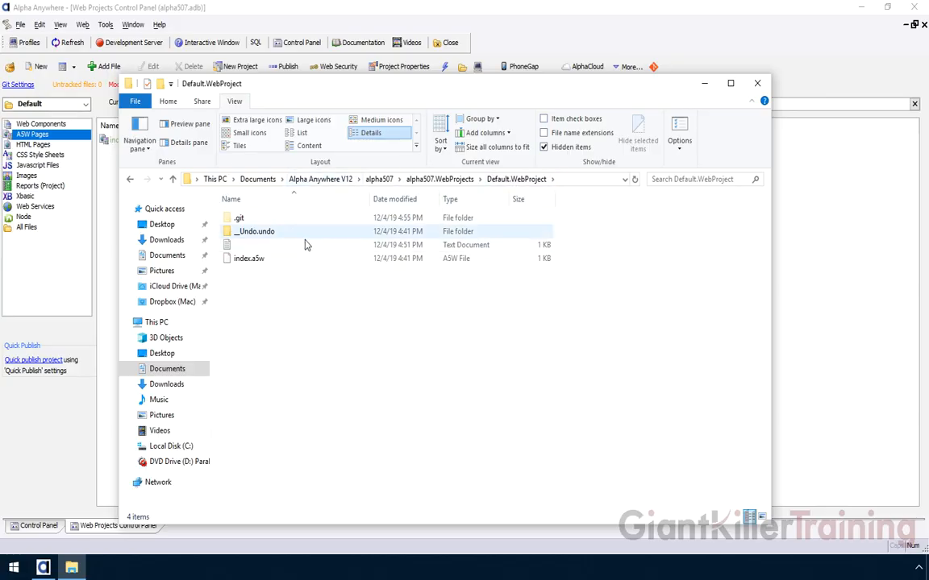
pyautogui.click(437, 179)
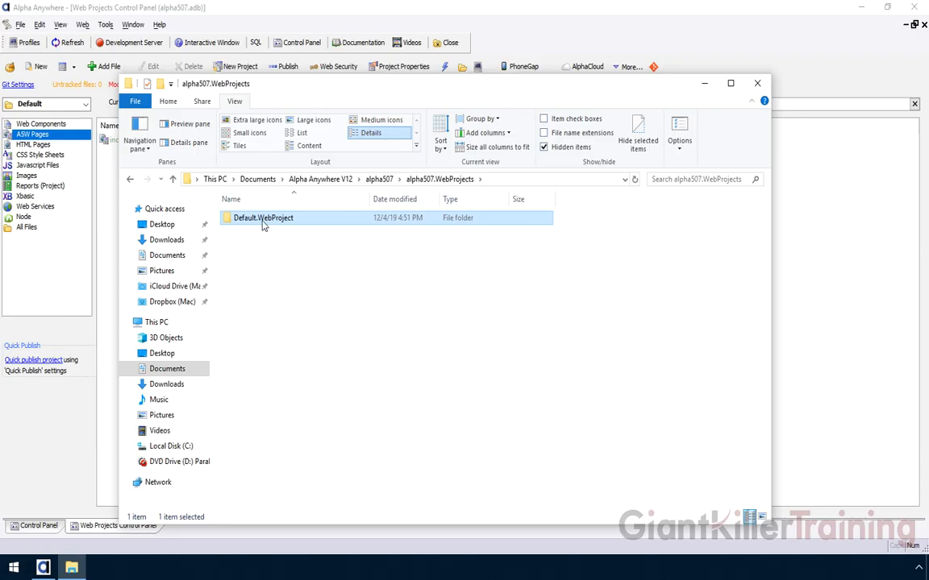
# - Open Default.WebProject, return to alpha507.WebProjects, and close the File Explorer window
pyautogui.doubleClick(262, 221)
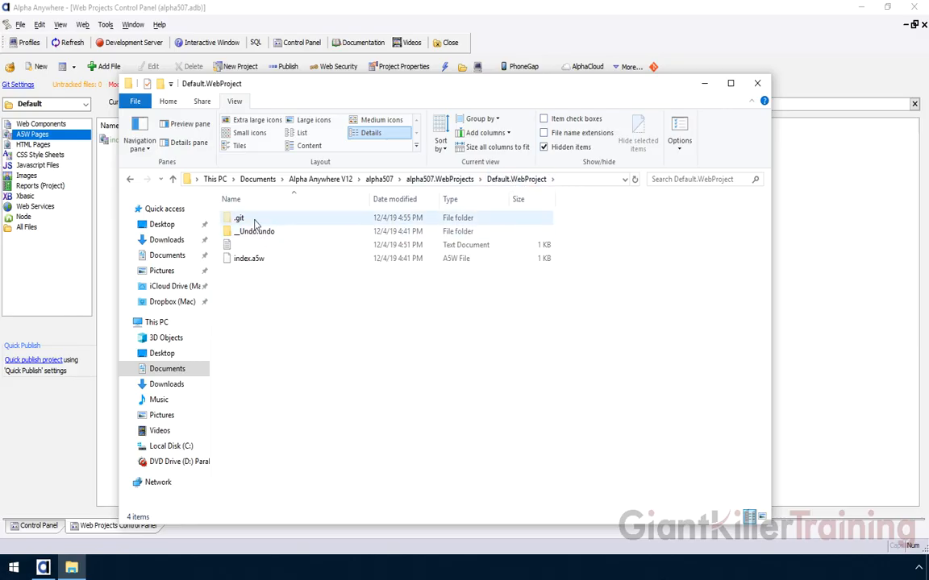
pyautogui.click(463, 179)
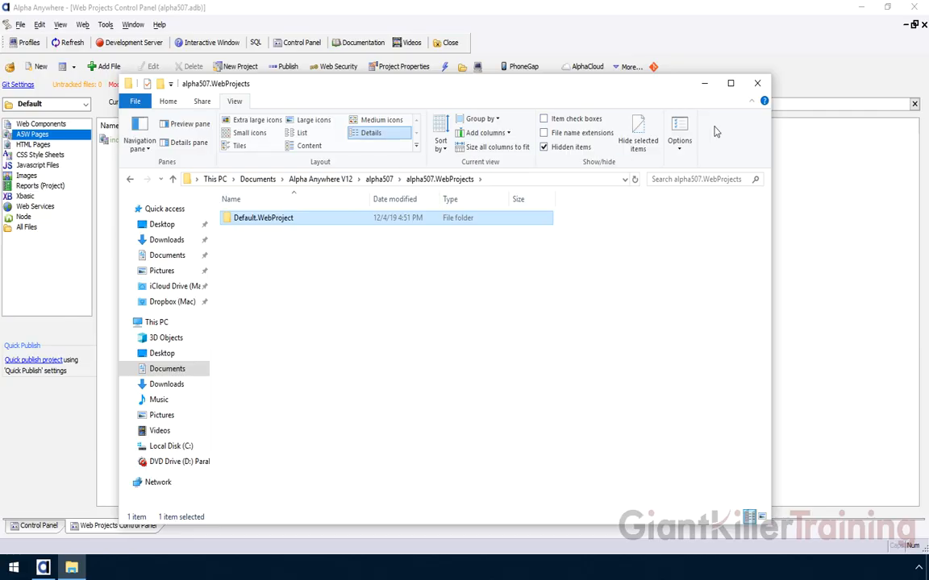
pyautogui.click(757, 83)
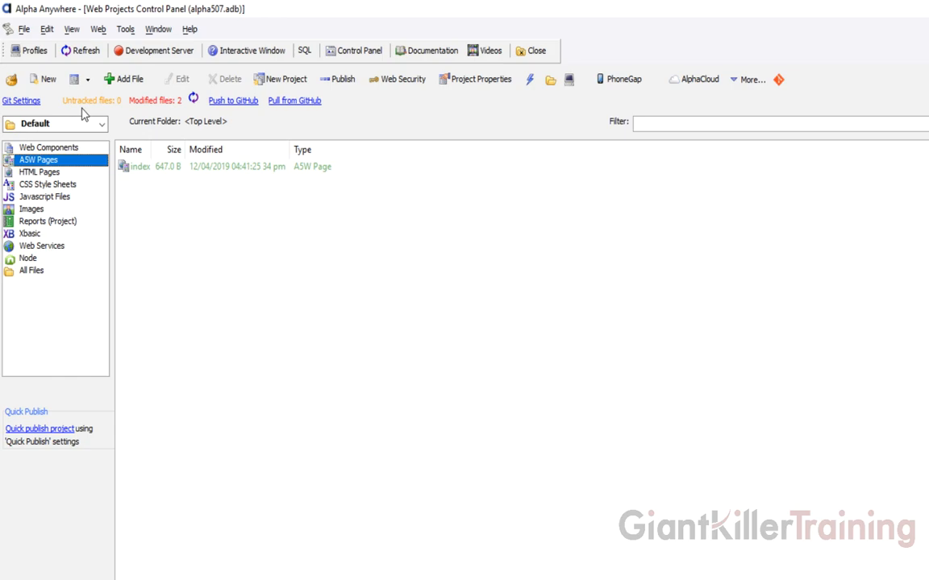
# - Open the Git Commit dialog from the 'Modified files: 2' link
pyautogui.click(162, 102)
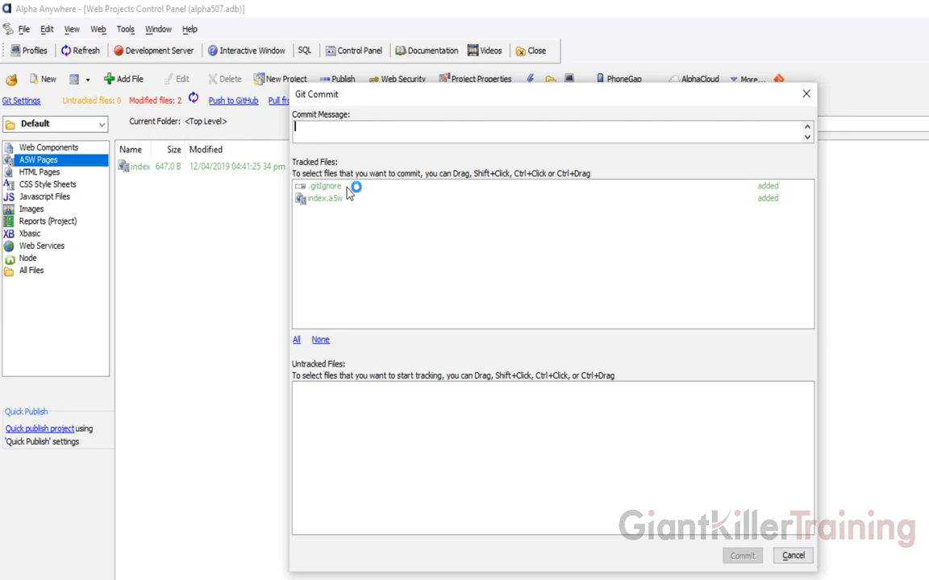
# - Commit all tracked files with the message 'Initial Commit' and dismiss the result report
pyautogui.click(296, 340)
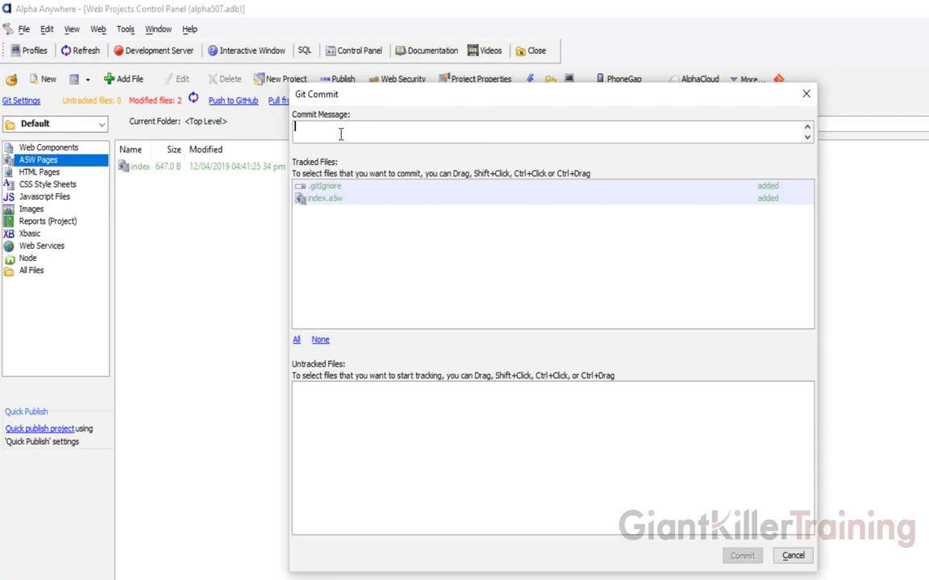
pyautogui.write('Initial Commit')
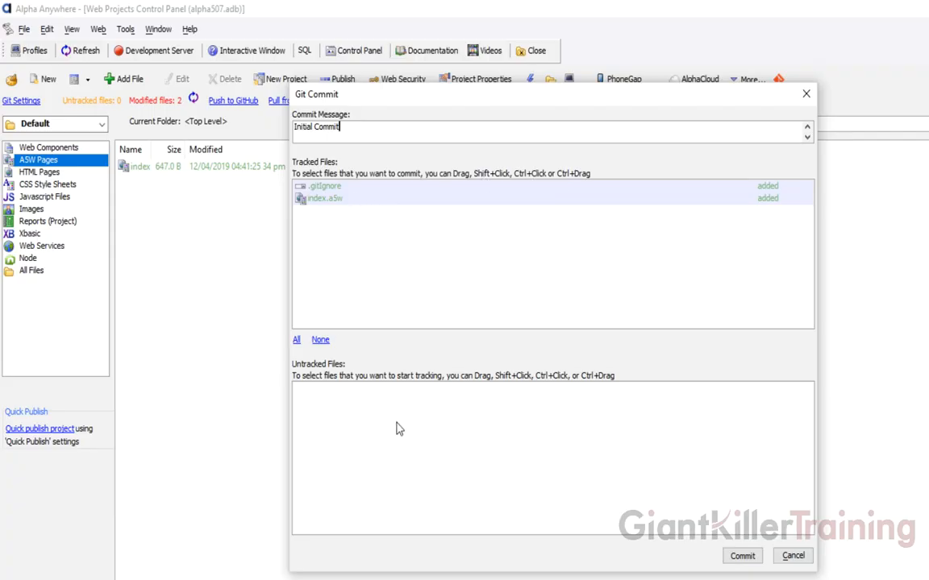
pyautogui.click(741, 558)
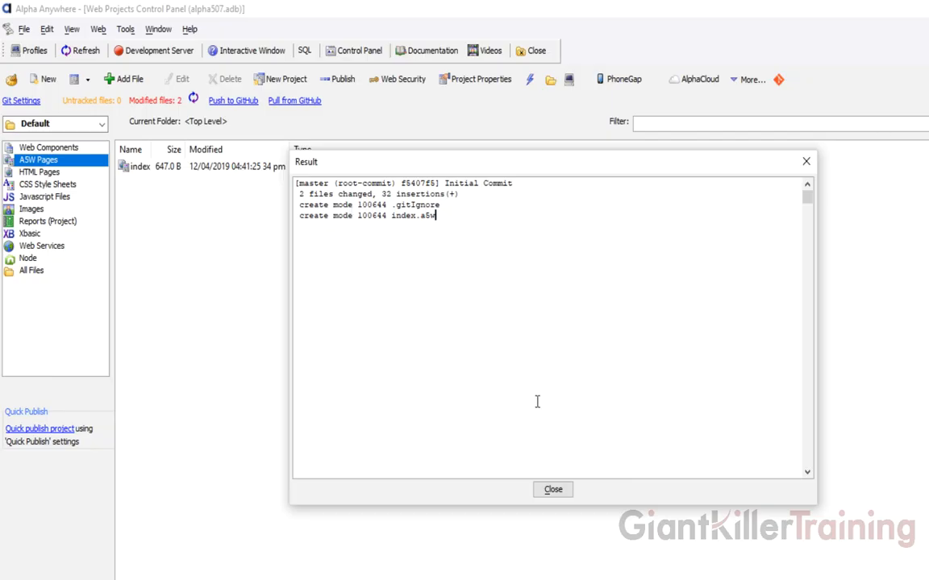
pyautogui.click(553, 491)
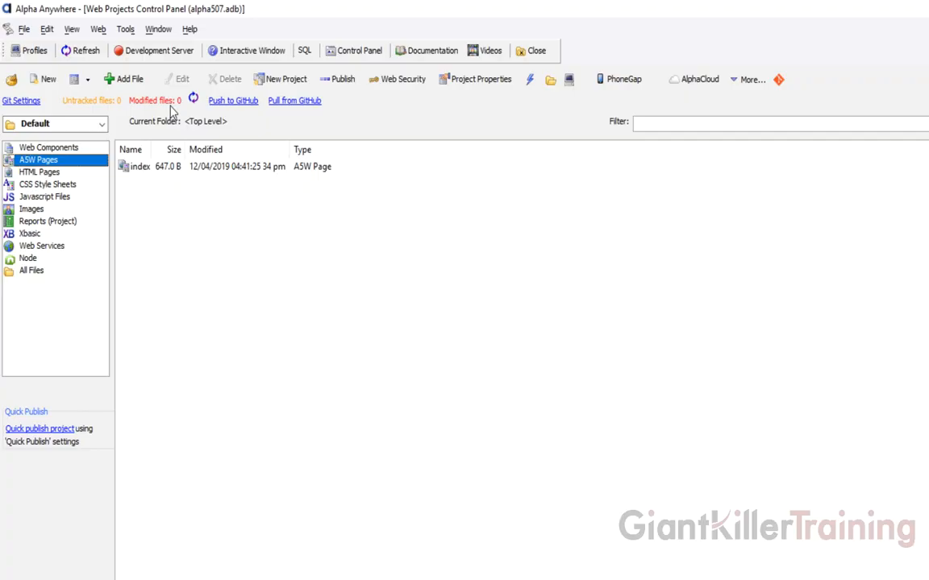
# - Add a 'First Modification' line under the index page title, save it, and close the HTML Editor
pyautogui.doubleClick(141, 167)
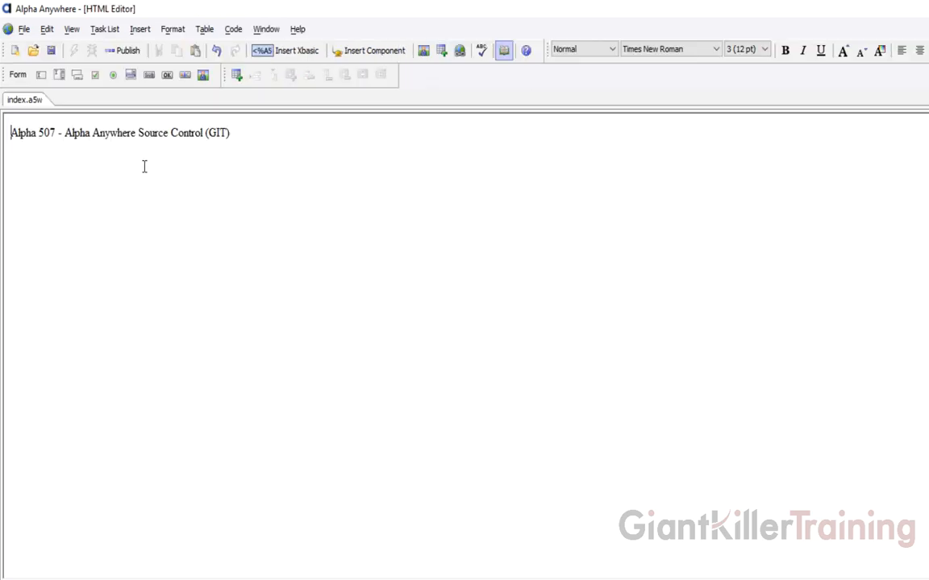
pyautogui.click(247, 133)
pyautogui.press('Return')
pyautogui.press('Return')
pyautogui.press('BackSpace')
pyautogui.write('First Modifciation')
pyautogui.press('BackSpace')
pyautogui.press('BackSpace')
pyautogui.press('BackSpace')
pyautogui.press('BackSpace')
pyautogui.press('BackSpace')
pyautogui.press('BackSpace')
pyautogui.press('BackSpace')
pyautogui.write('ication')
pyautogui.press('Return')
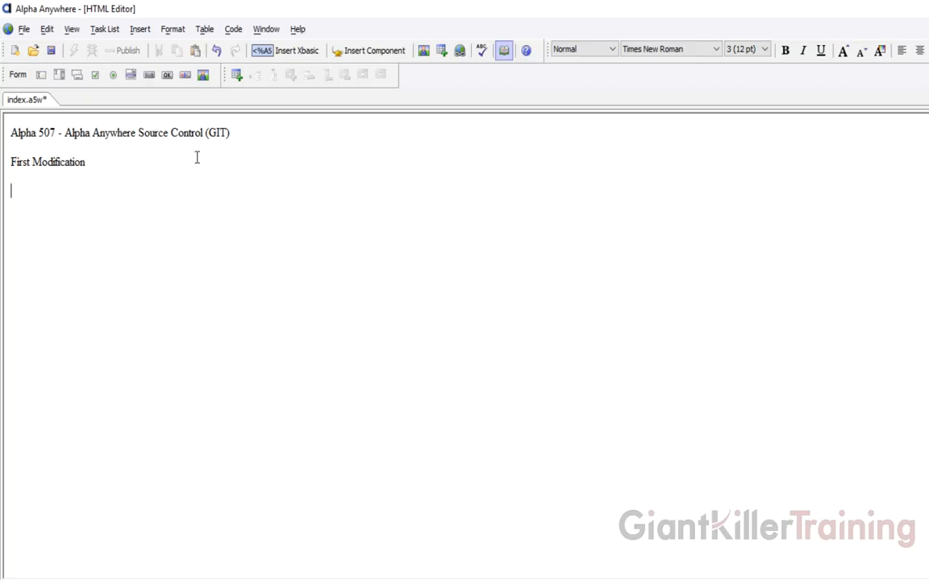
pyautogui.click(51, 51)
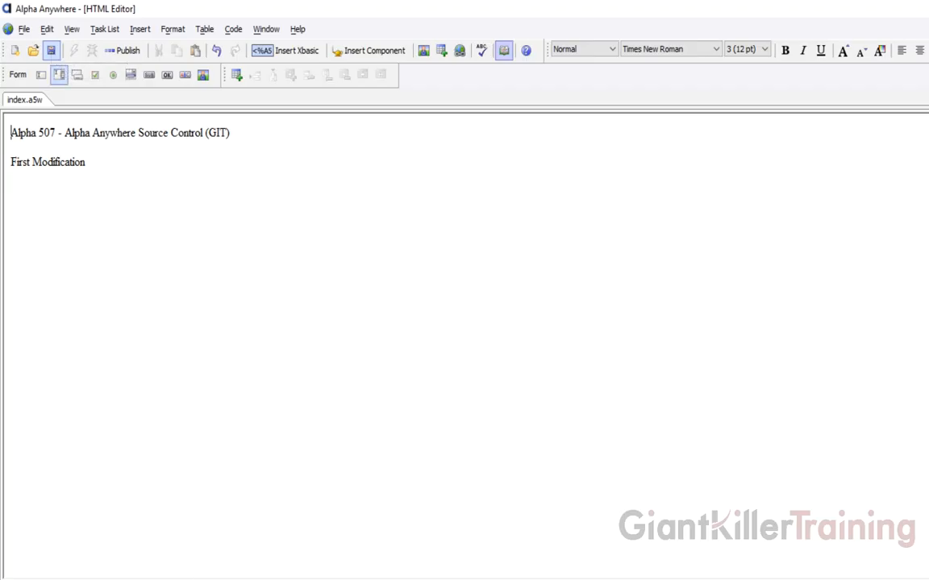
pyautogui.hotkey('ctrl', 'F4')
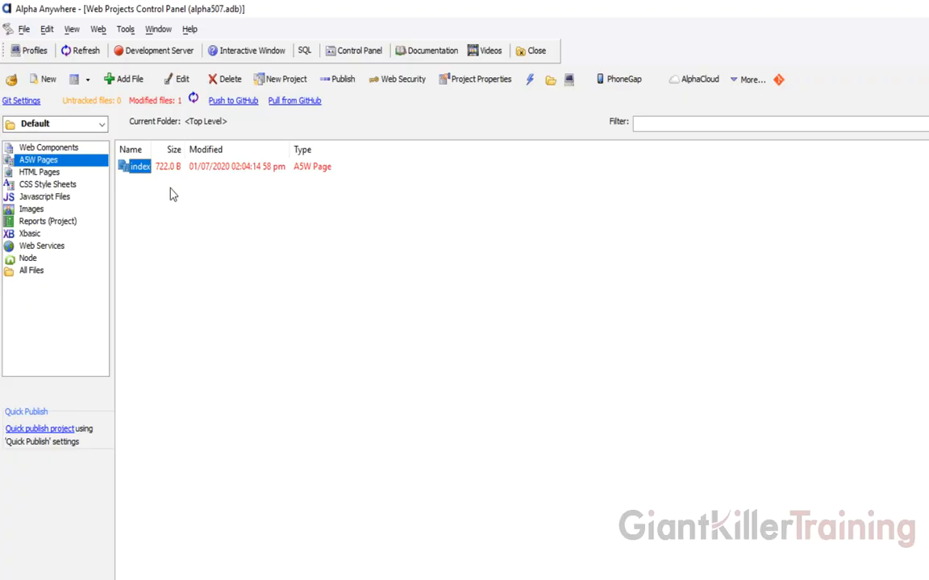
# - Commit index.a5w with the message 'Modify index page.'
pyautogui.click(153, 100)
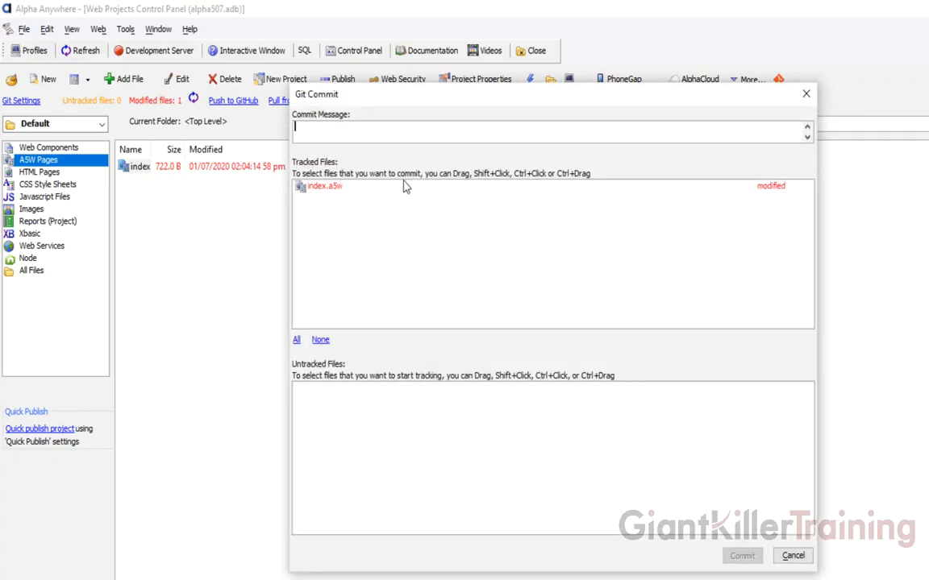
pyautogui.click(337, 190)
pyautogui.click(326, 136)
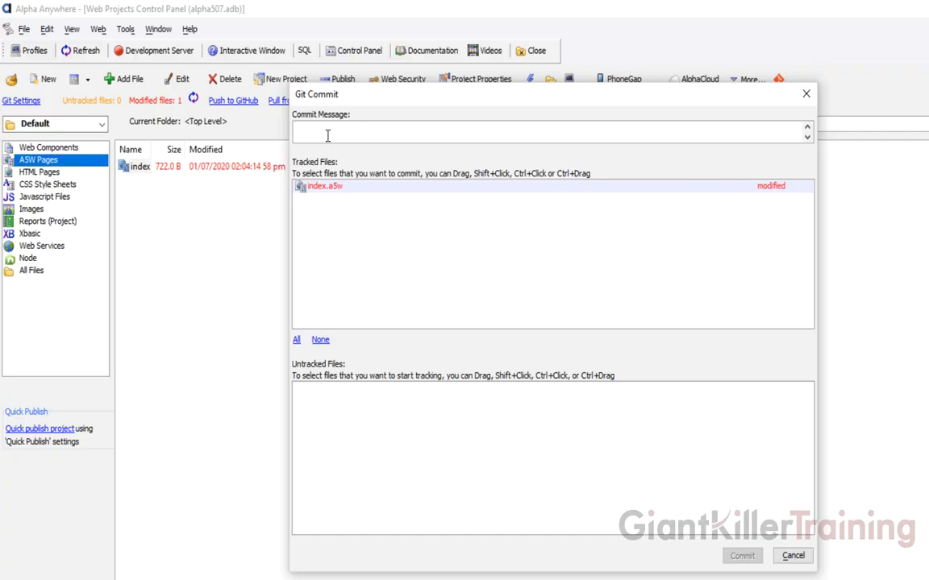
pyautogui.write('Modify')
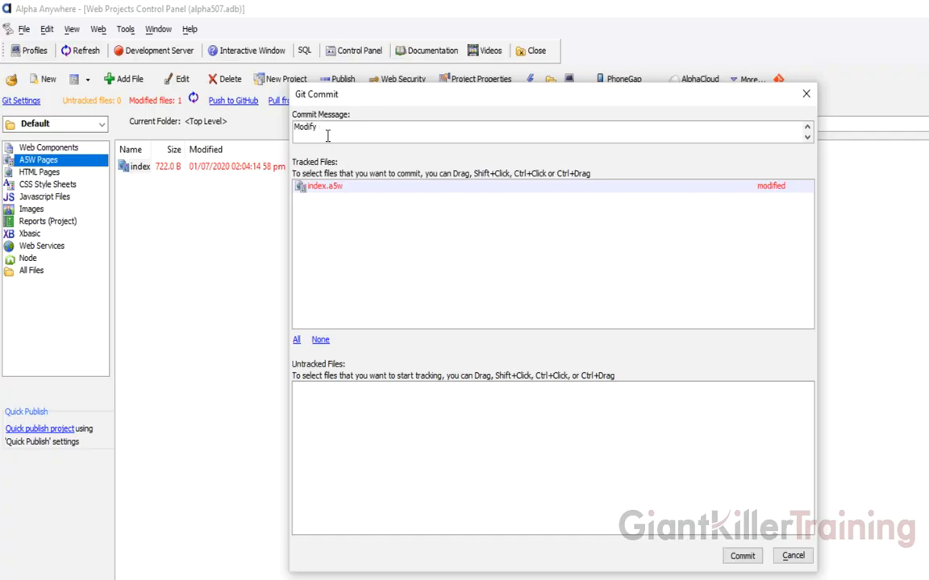
pyautogui.write(' index page.')
pyautogui.click(741, 556)
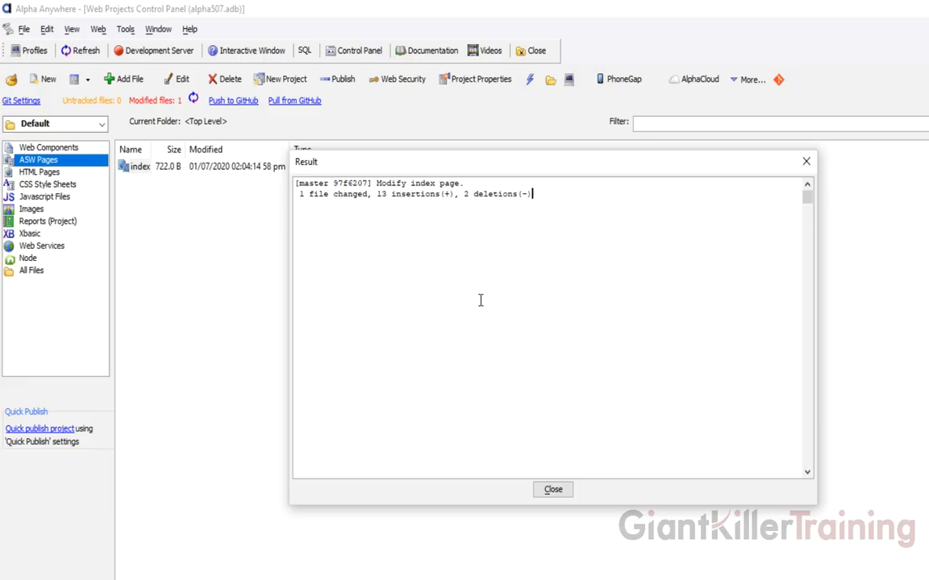
# - Close the commit Result report to return to the Web Projects Control Panel
pyautogui.click(552, 490)
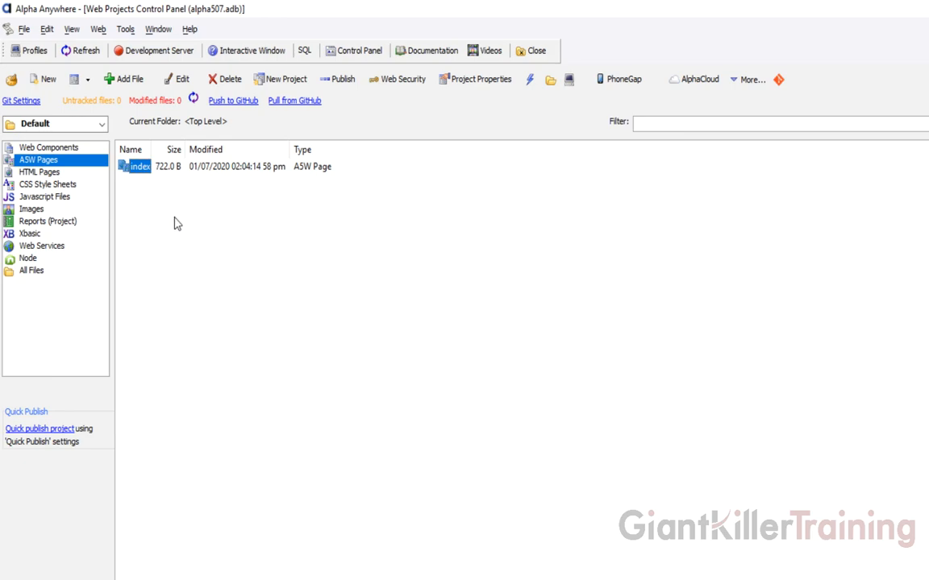
# - Create a new page reading 'Home Page', save it as home.a5w, and return to the project list
pyautogui.click(49, 79)
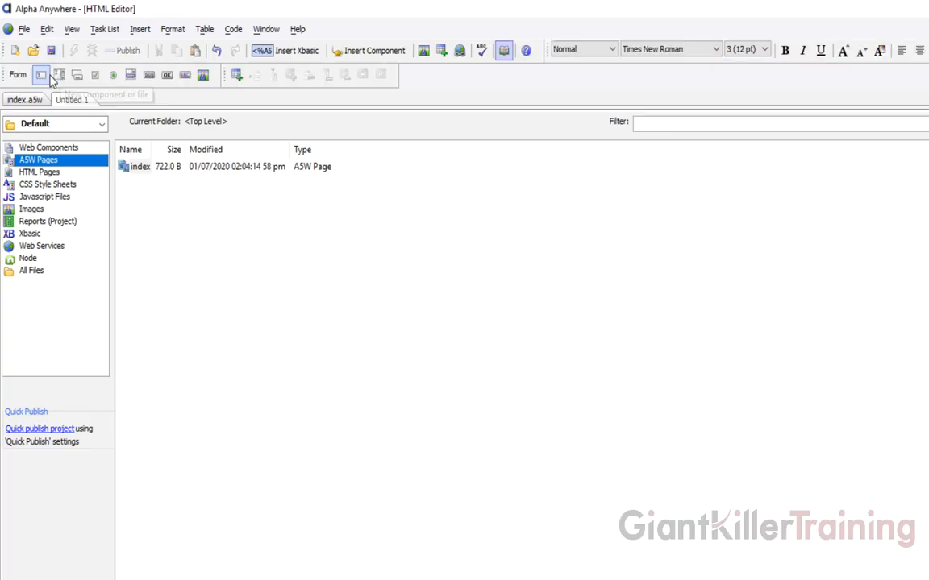
pyautogui.write('Home Page')
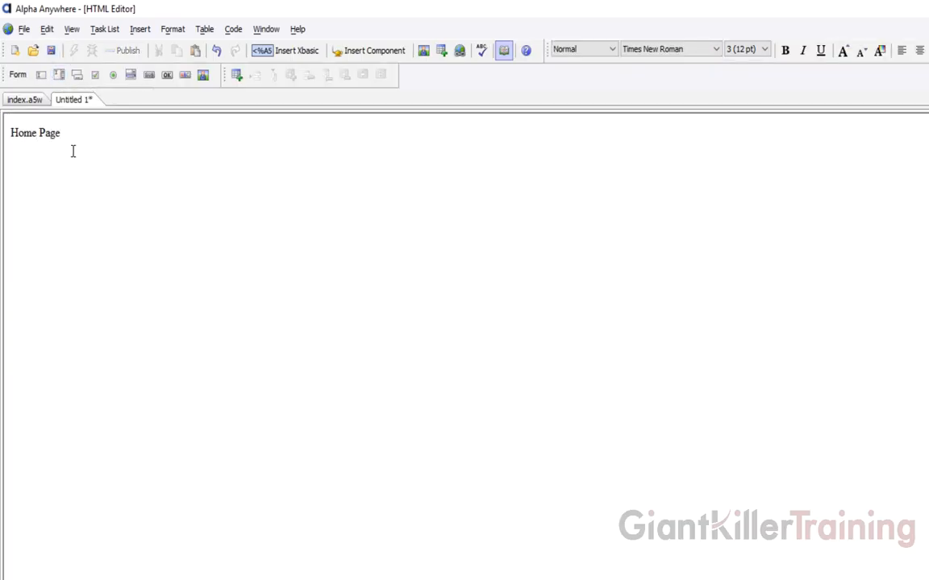
pyautogui.click(50, 51)
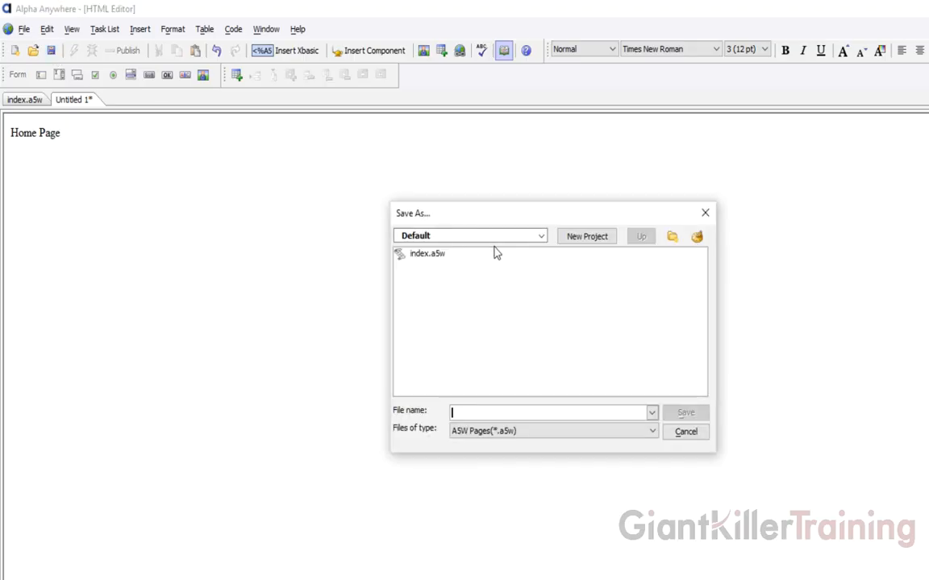
pyautogui.write('home.a5w')
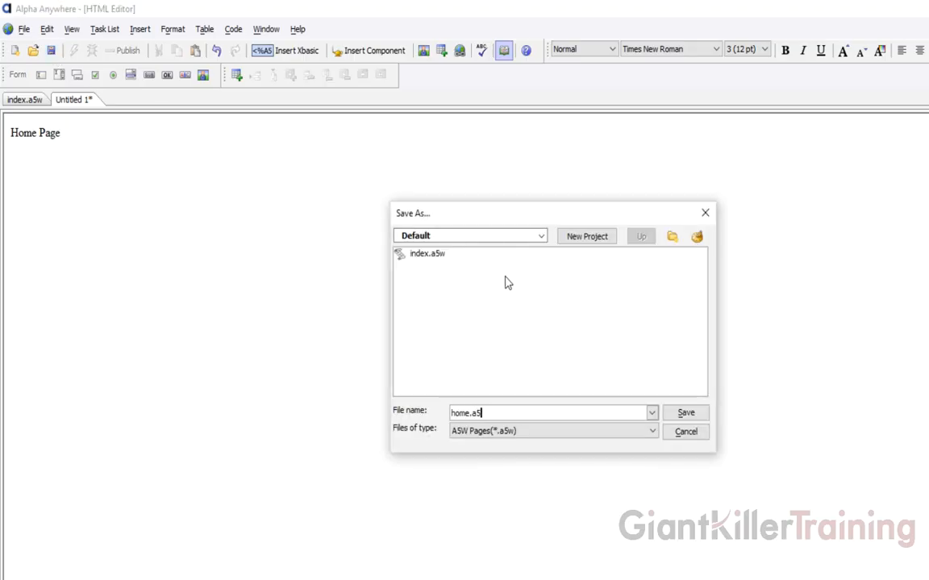
pyautogui.click(696, 414)
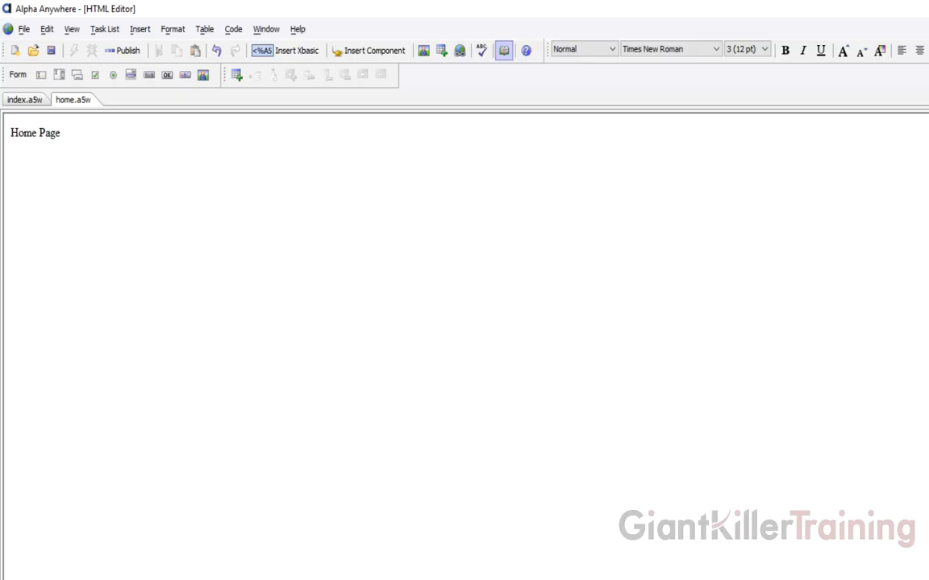
pyautogui.click(133, 578)
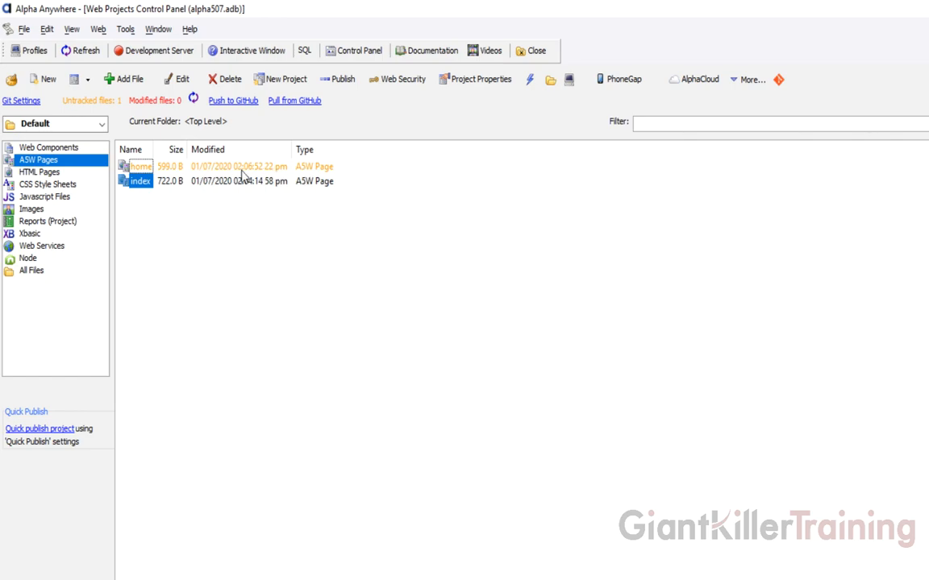
# - Commit the untracked home.a5w to Git with the message 'Created New Home A5W Page'
pyautogui.click(95, 101)
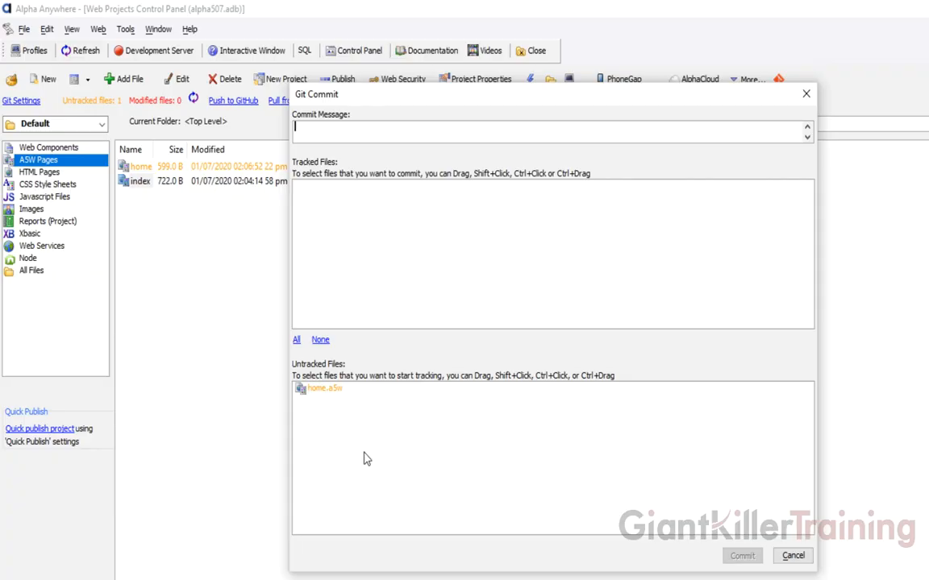
pyautogui.click(325, 391)
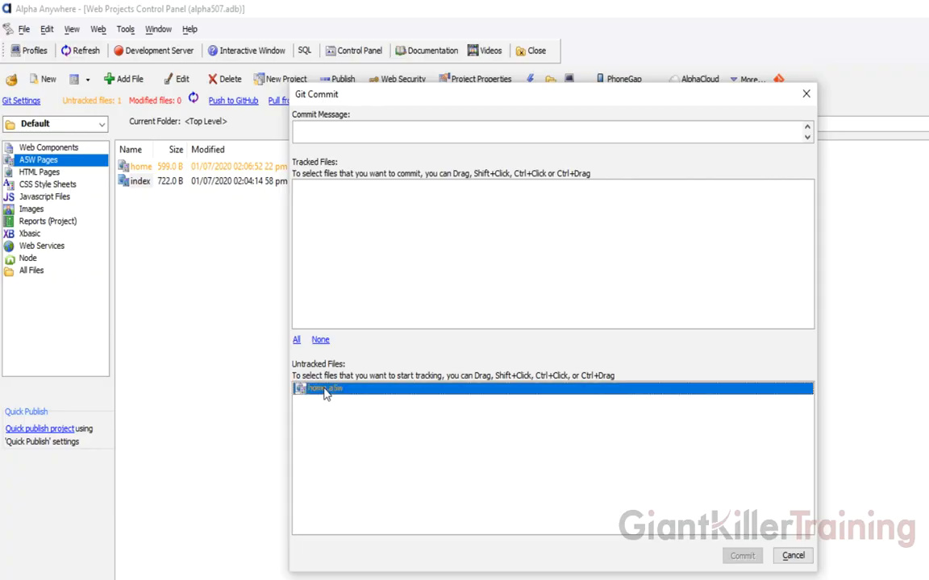
pyautogui.click(319, 133)
pyautogui.write('Created New Home A5W Page')
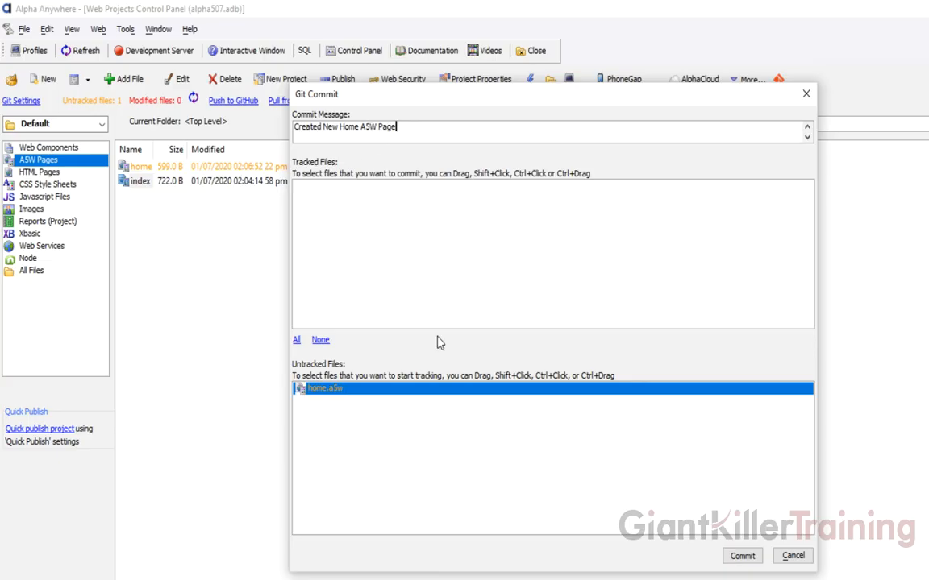
pyautogui.click(743, 555)
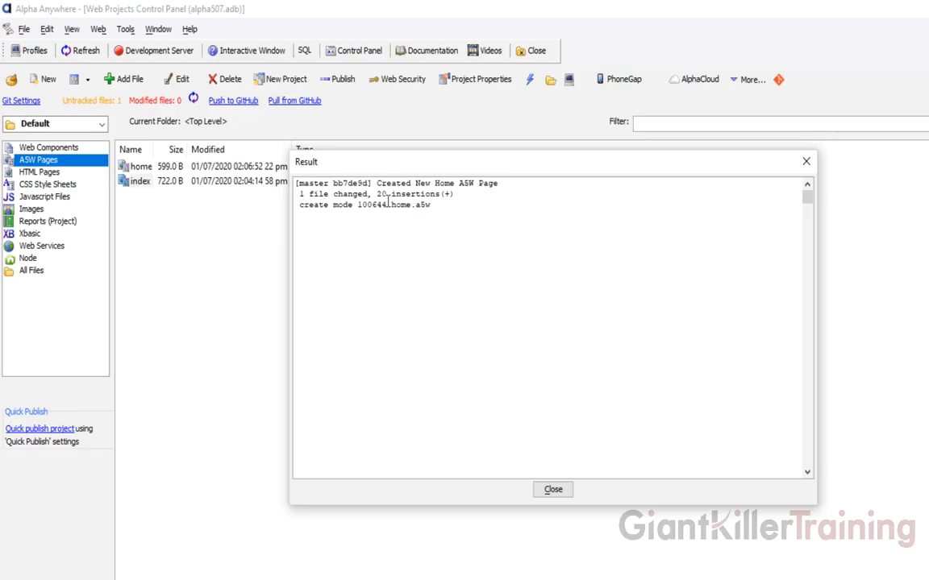
pyautogui.click(552, 489)
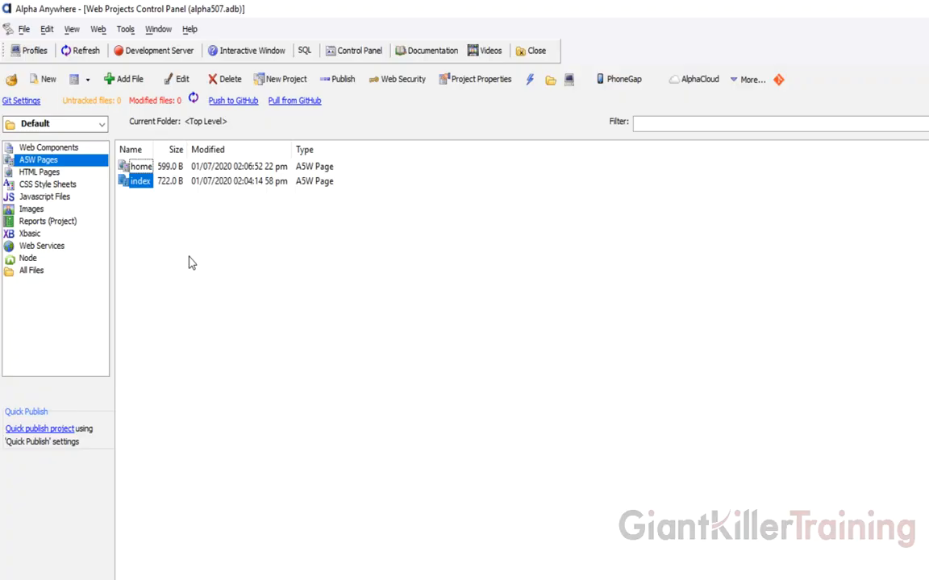
# - Deselect the index page and bring Tower's Alpha507 repository window forward
pyautogui.click(241, 291)
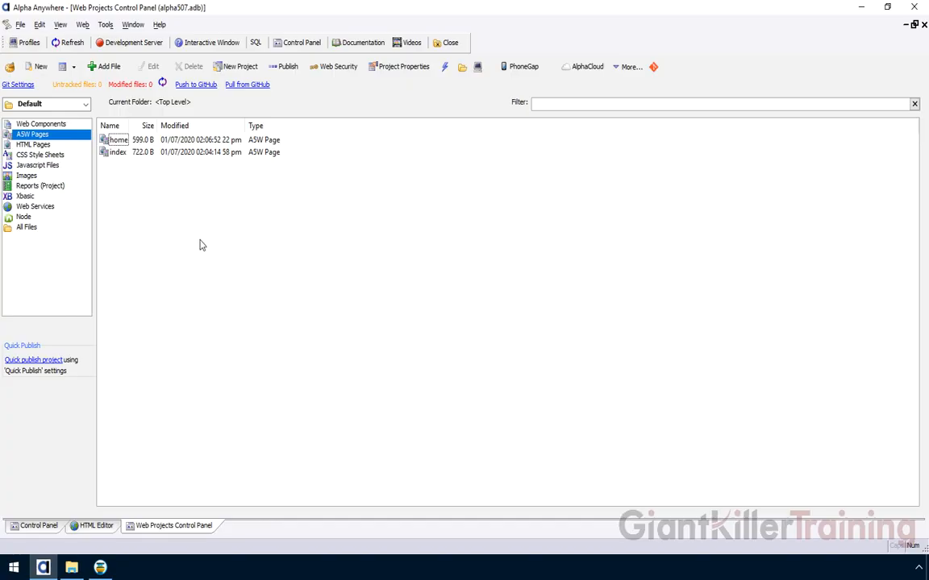
pyautogui.click(101, 568)
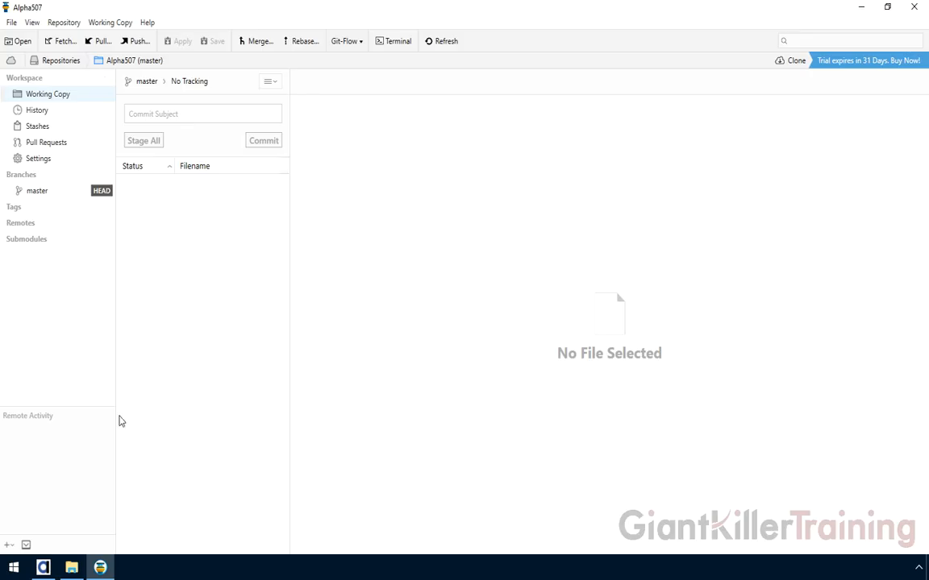
# - Show the master branch history in Tower, widen the commit list, and inspect the Initial Commit
pyautogui.click(43, 567)
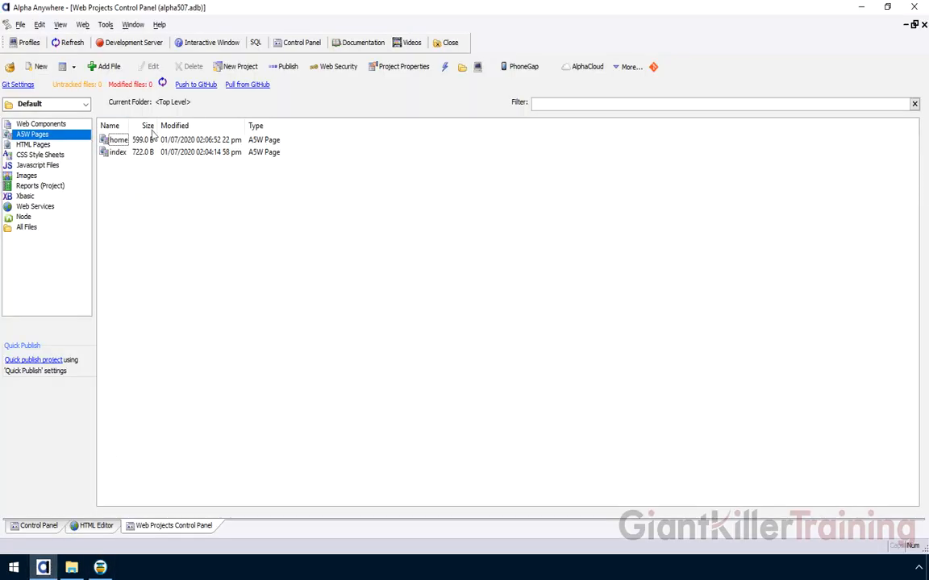
pyautogui.click(100, 568)
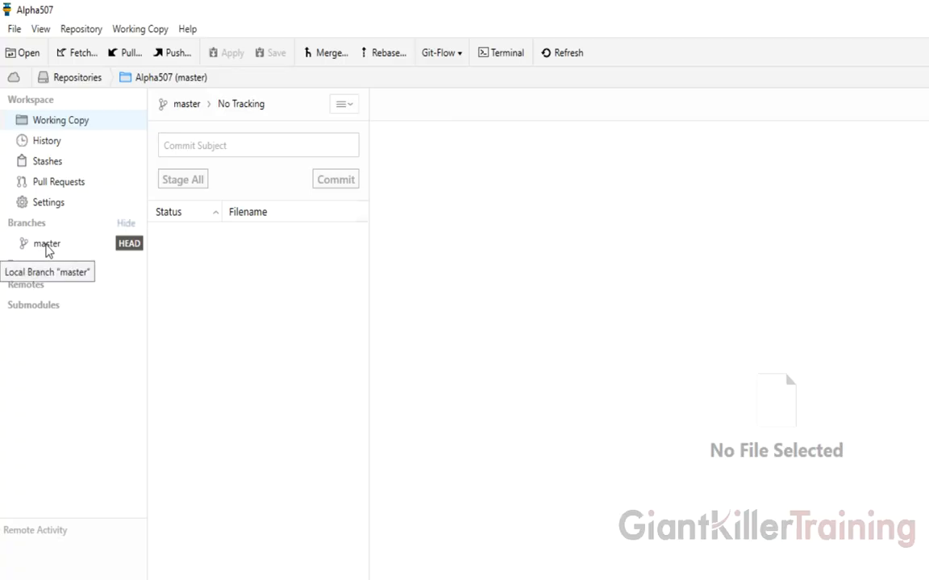
pyautogui.click(47, 246)
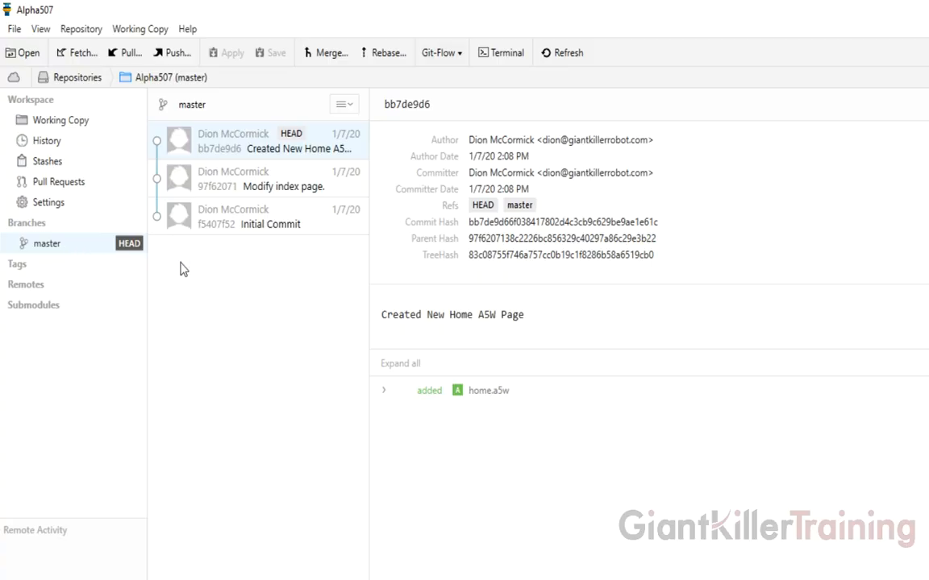
pyautogui.moveTo(368, 292); pyautogui.dragTo(446, 288)
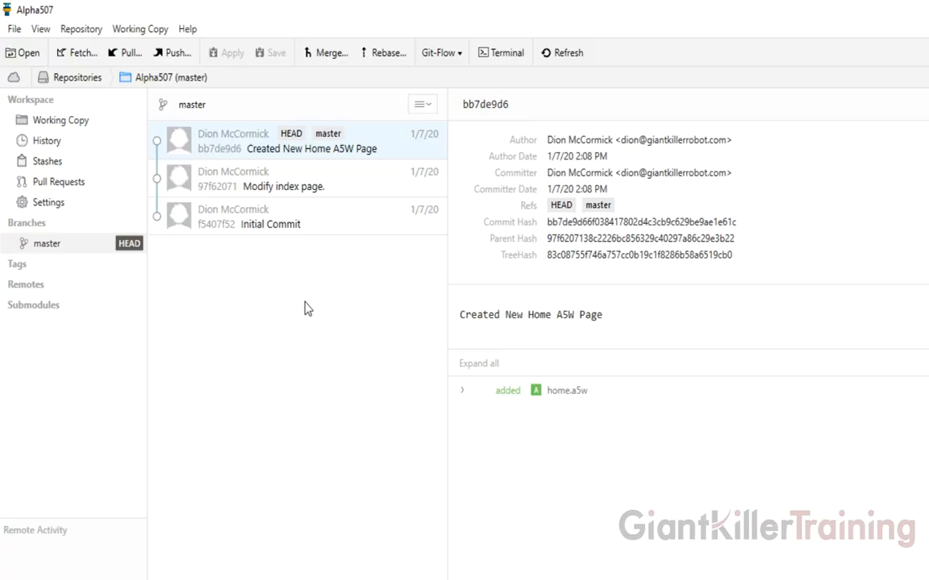
pyautogui.click(273, 229)
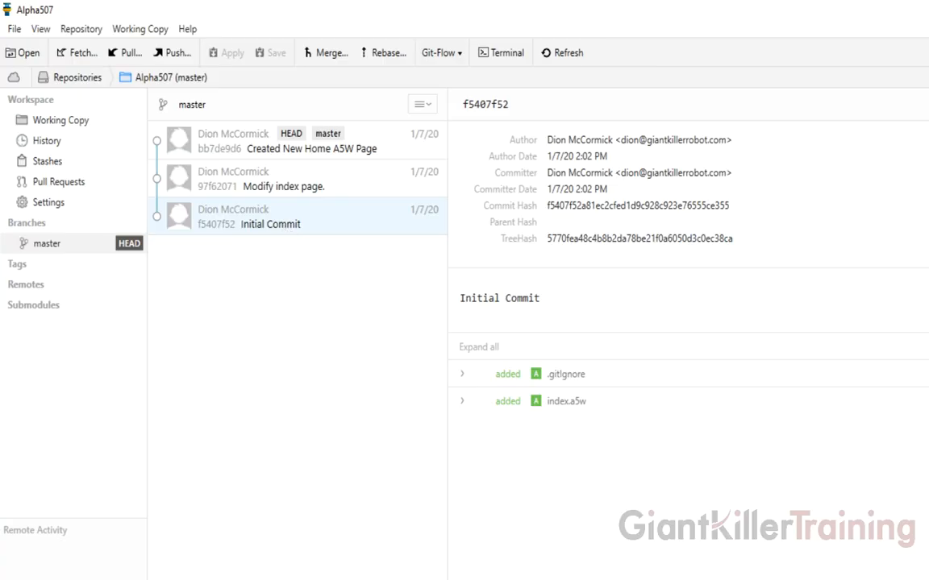
# - Inspect the 'Modify index page.' and 'Created New Home A5W Page' commits against home.a5w in Alpha Anywhere
pyautogui.hotkey('alt', 'Tab')
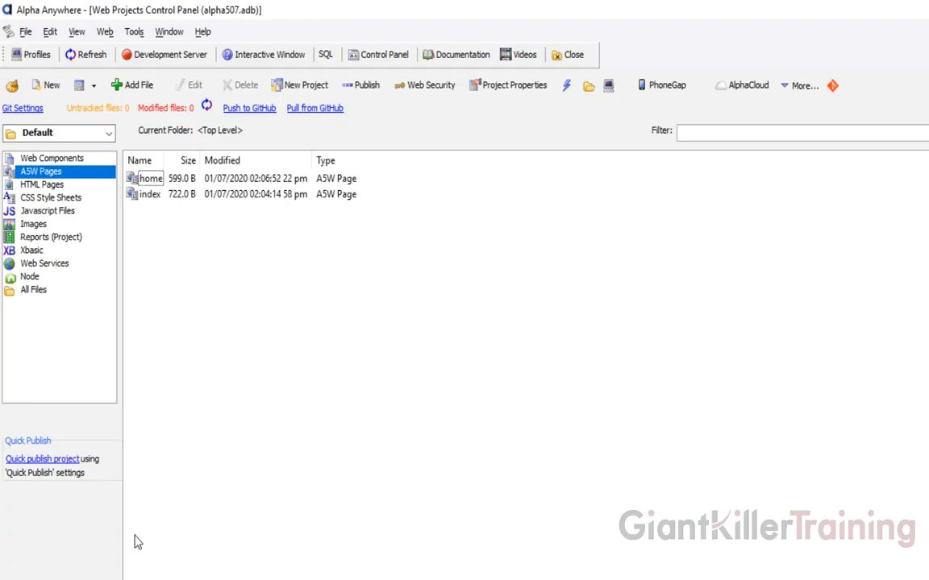
pyautogui.hotkey('alt', 'Tab')
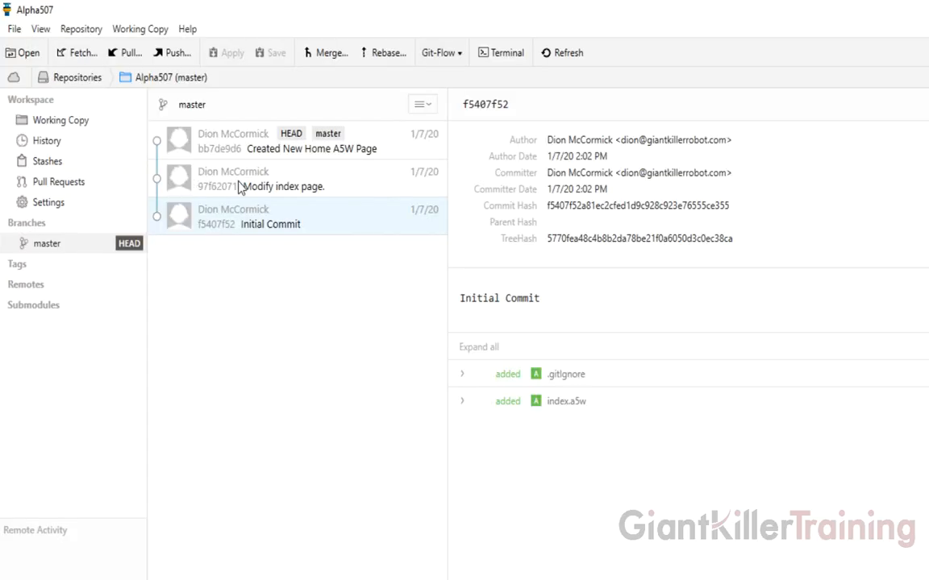
pyautogui.click(272, 185)
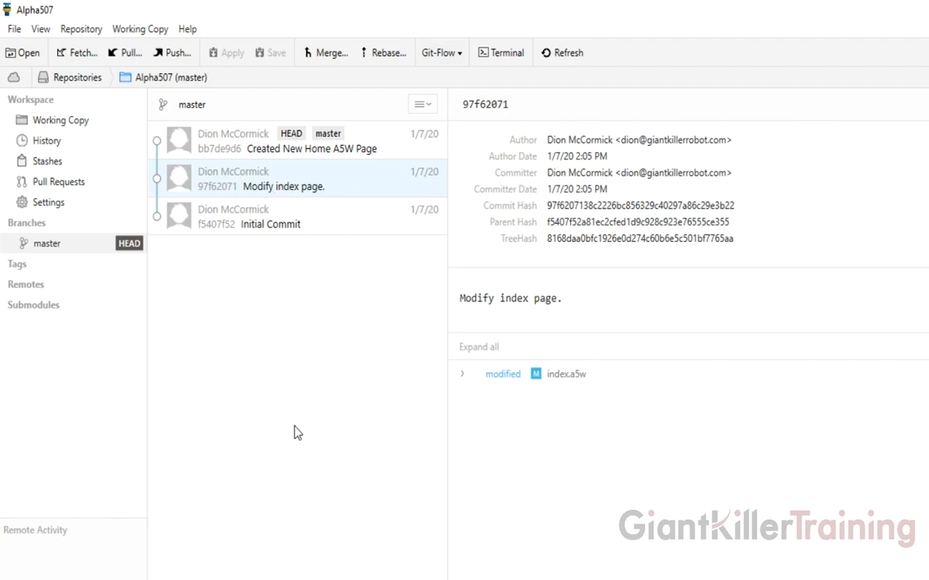
pyautogui.click(259, 151)
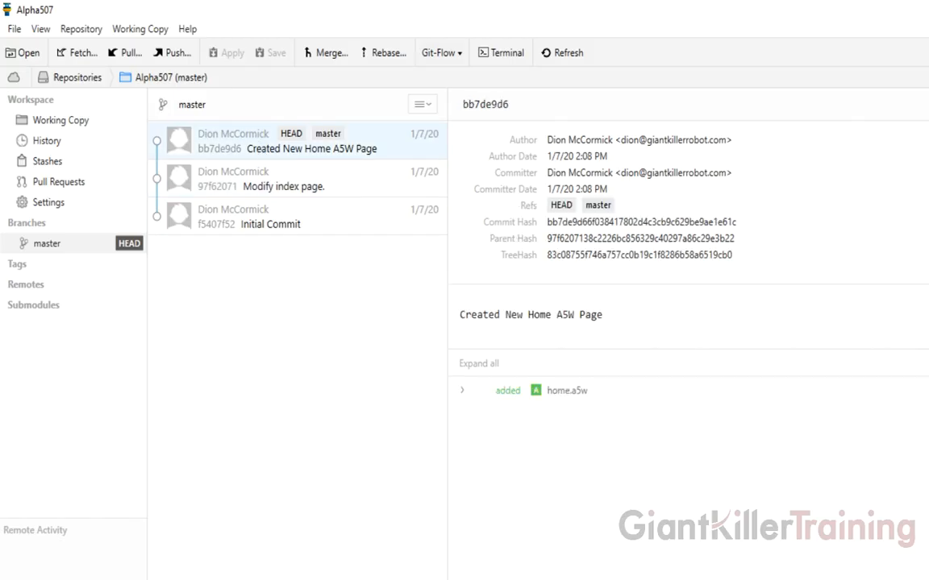
pyautogui.hotkey('alt', 'Tab')
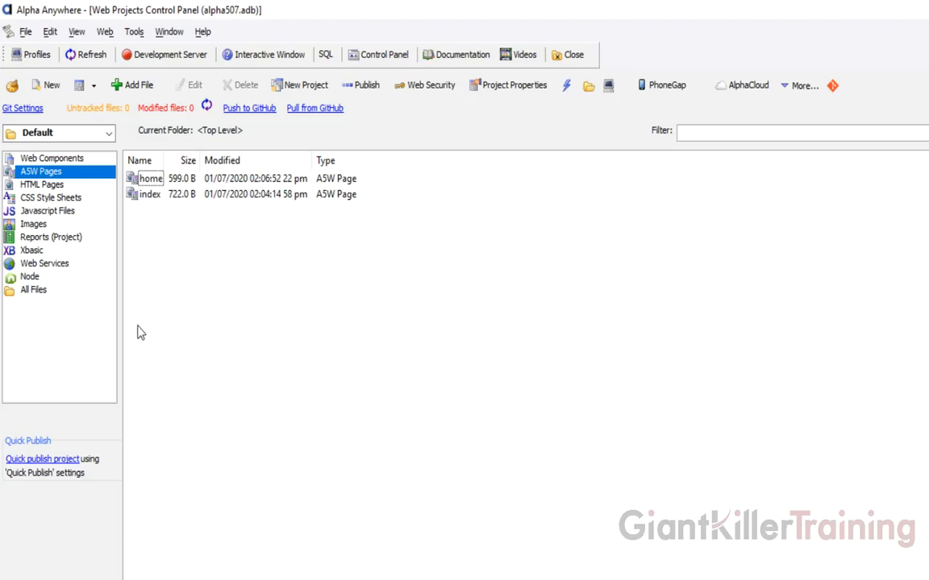
pyautogui.click(152, 179)
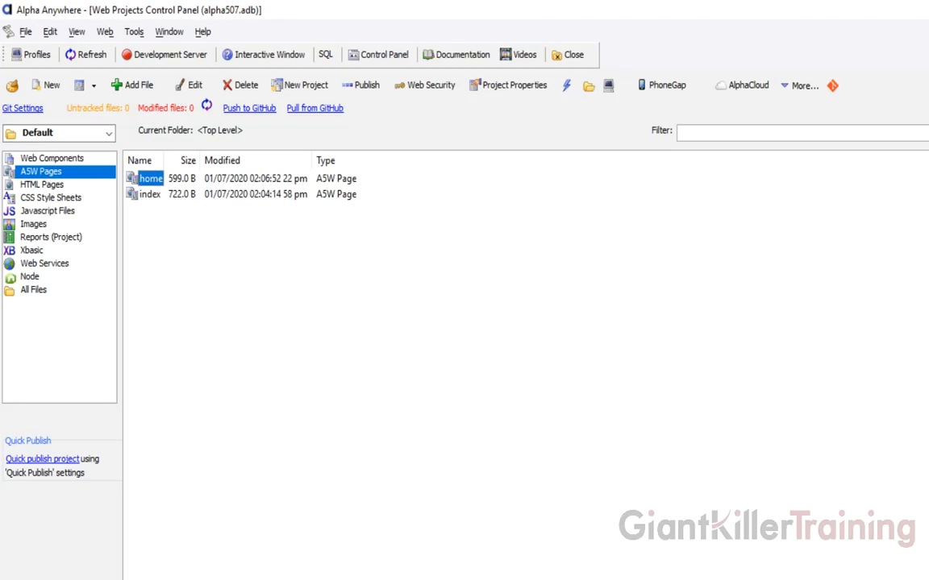
pyautogui.hotkey('alt', 'Tab')
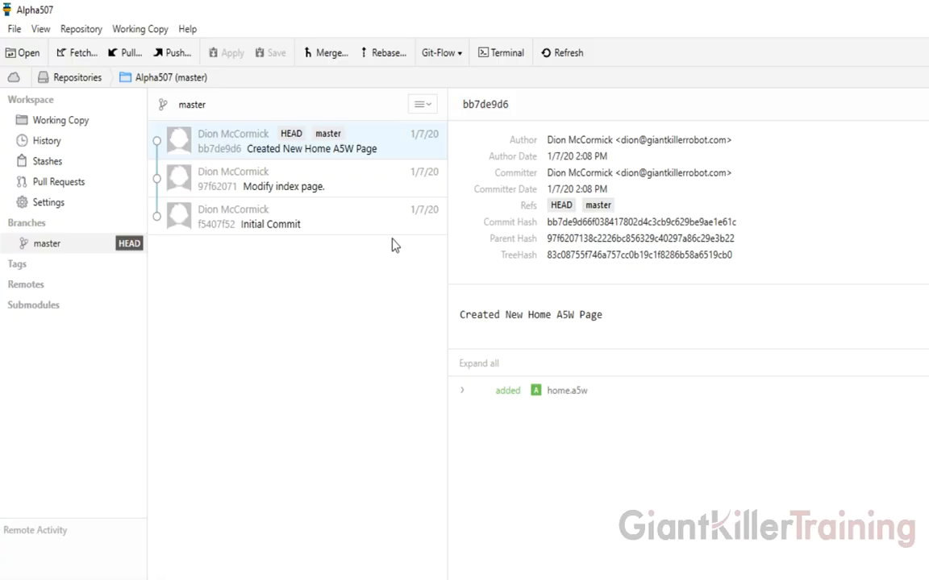
pyautogui.hotkey('alt', 'Tab')
# - Open home.a5w from the working copy's pending changes in the HTML editor
pyautogui.click(84, 126)
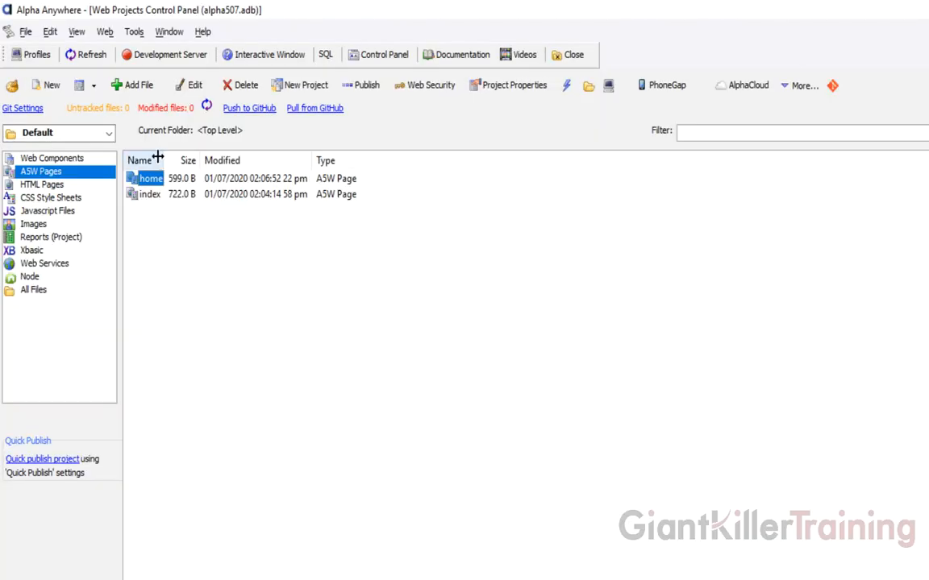
pyautogui.click(149, 178)
pyautogui.doubleClick(150, 178)
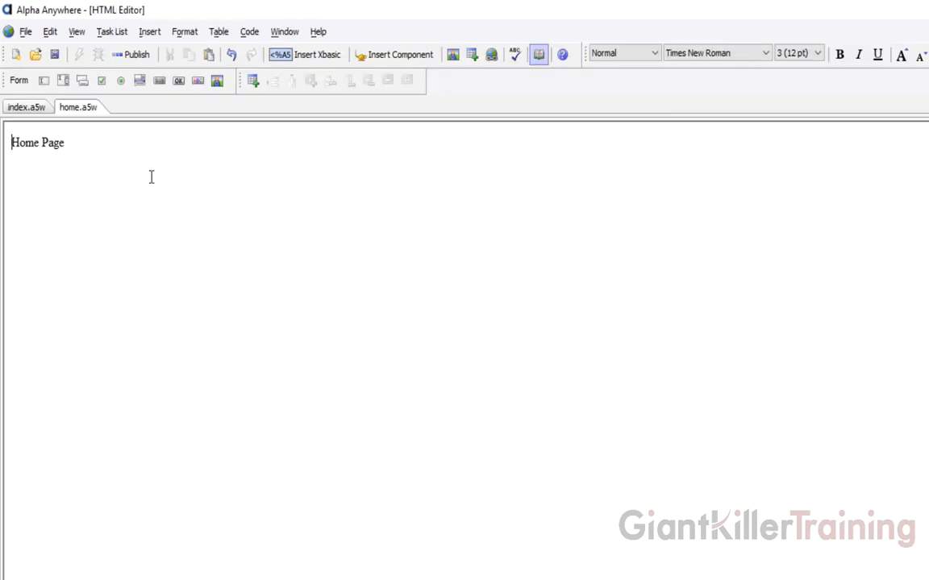
# - Add a 'Modify Home Page' line below 'Home Page', save, and return to the control panel
pyautogui.press('Return')
pyautogui.write('Modify Home Page')
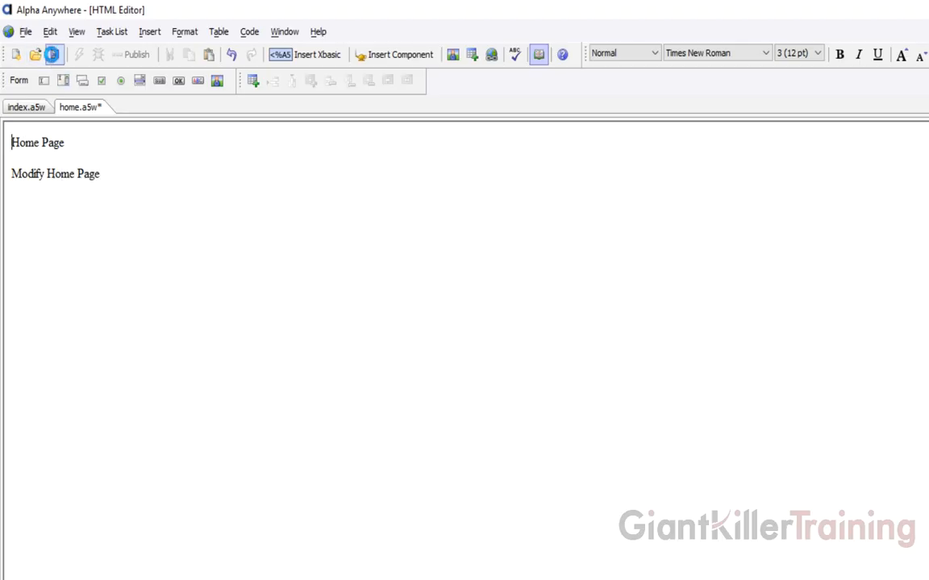
pyautogui.click(54, 56)
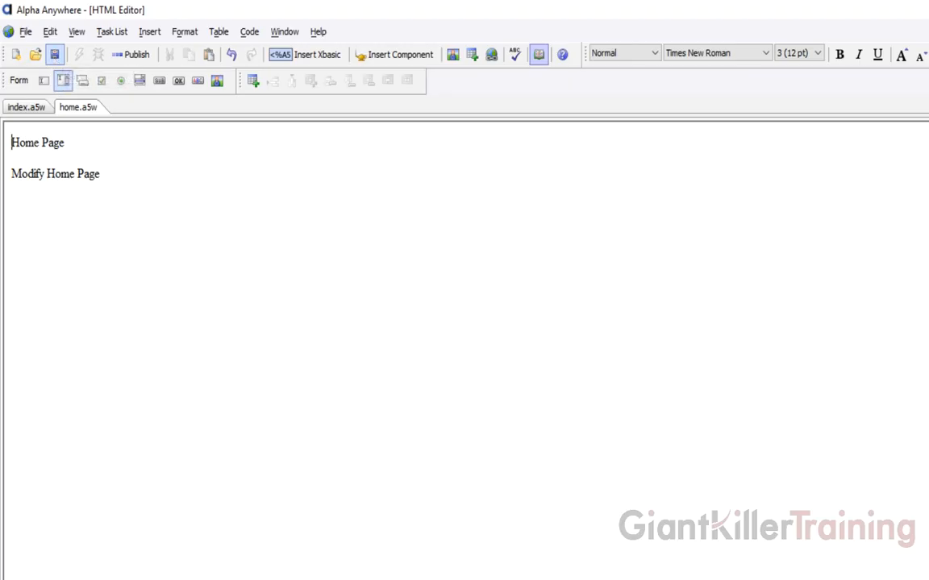
pyautogui.click(162, 578)
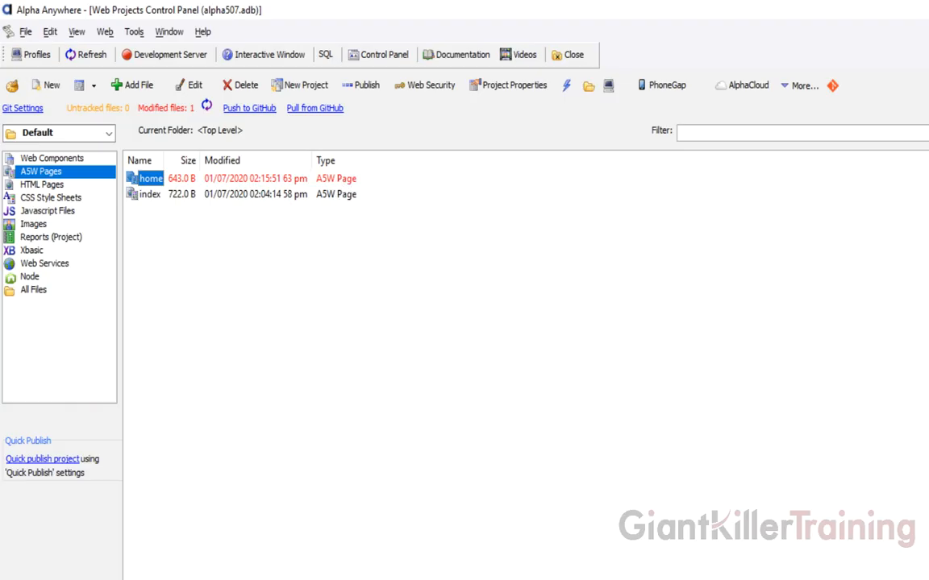
pyautogui.click(202, 578)
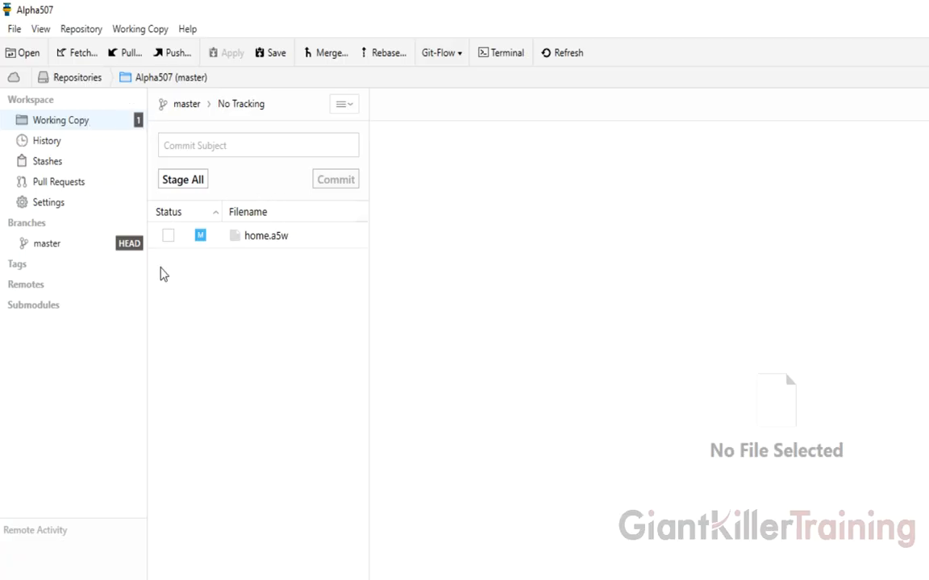
pyautogui.click(301, 242)
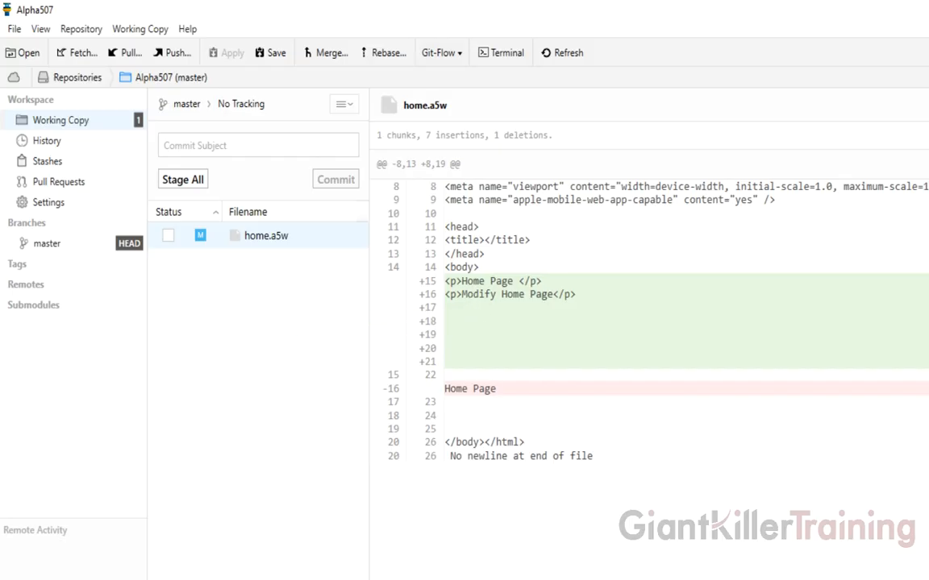
pyautogui.click(62, 249)
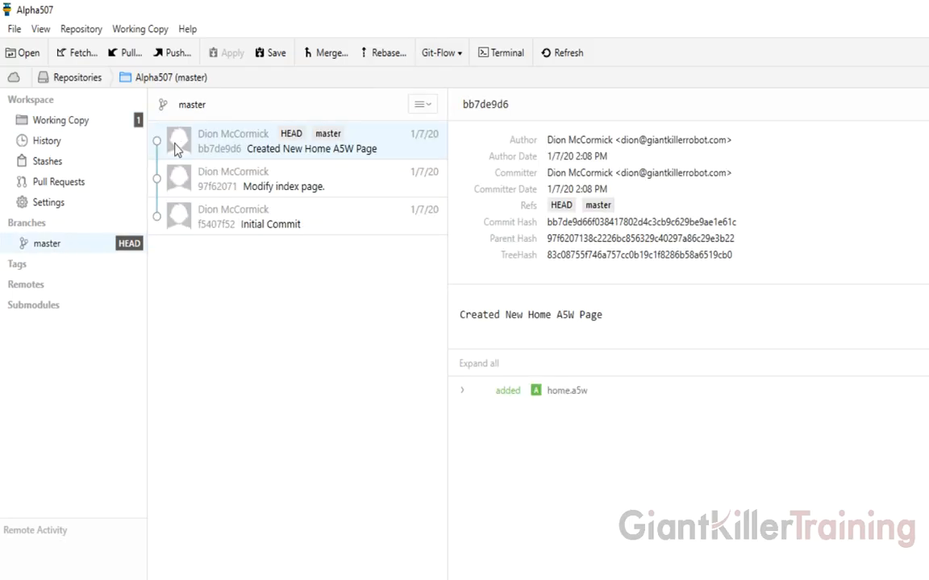
pyautogui.click(94, 122)
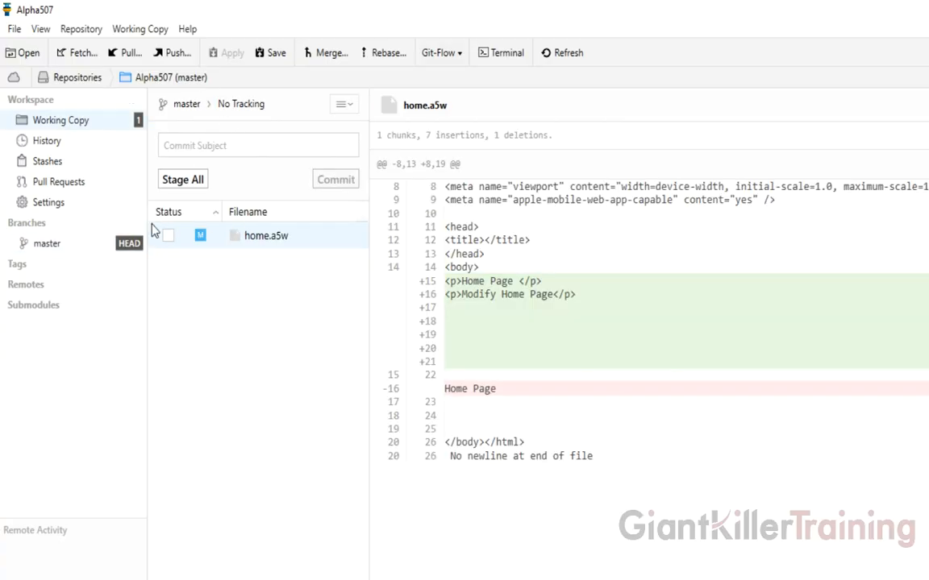
pyautogui.click(89, 248)
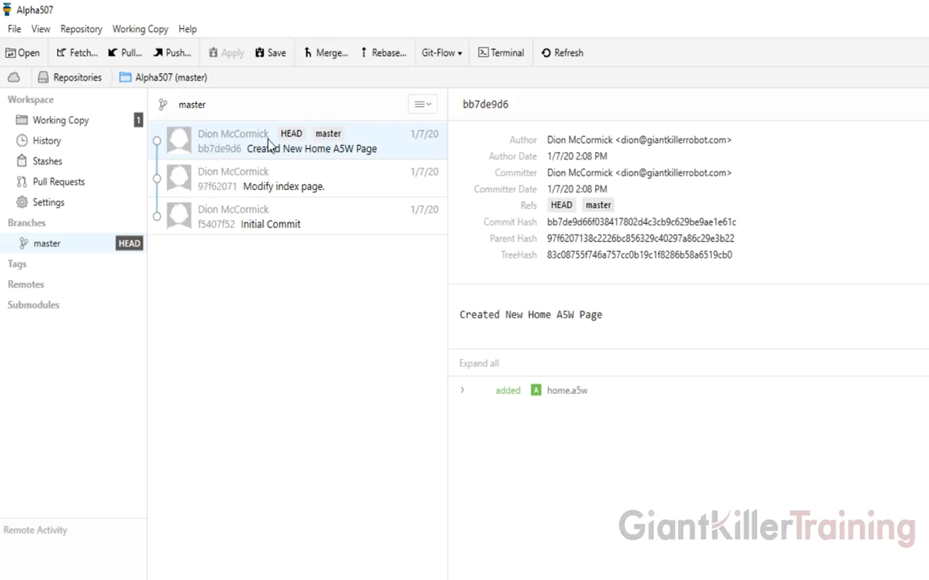
pyautogui.click(64, 578)
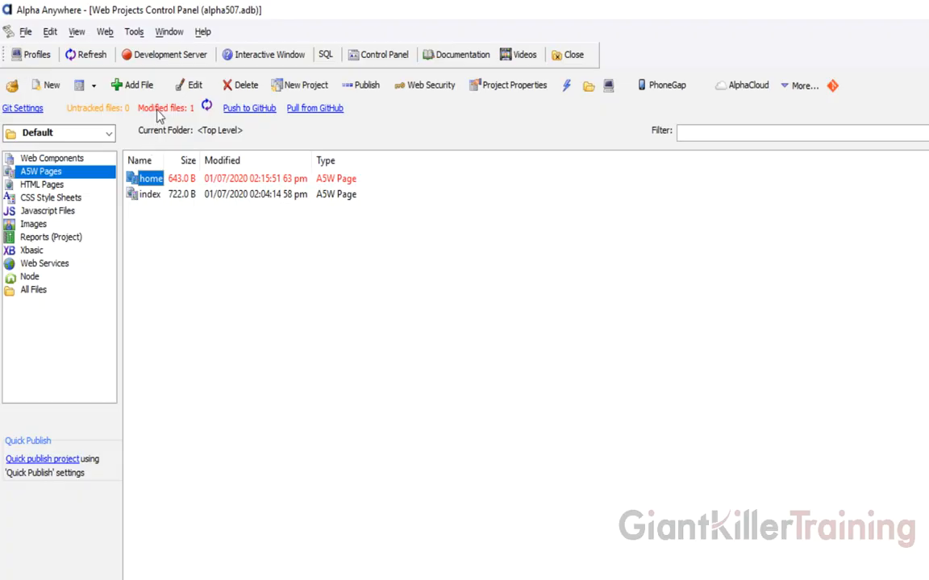
# - Commit the modified home.a5w with the message 'Modify Home Page' and close the result
pyautogui.click(162, 110)
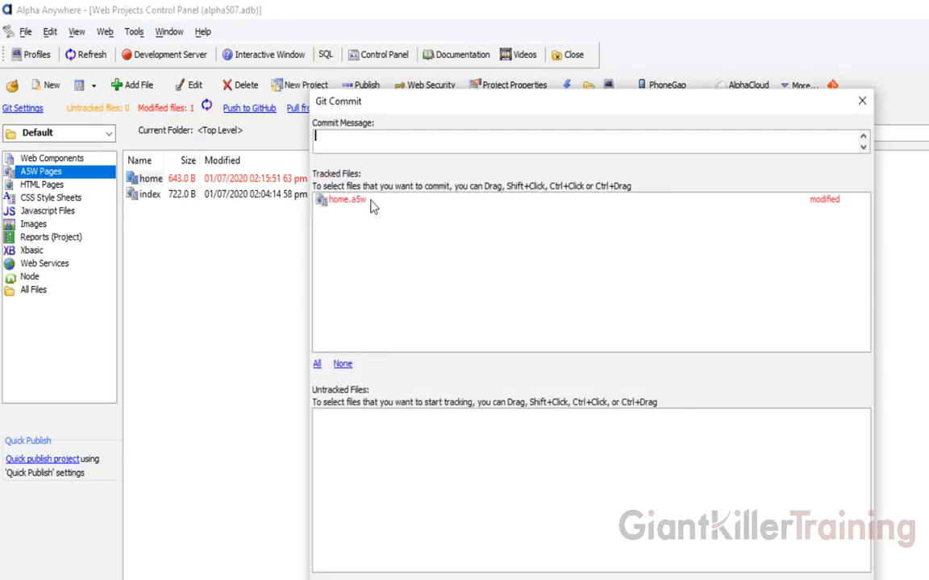
pyautogui.click(347, 148)
pyautogui.write('Modify Home Page')
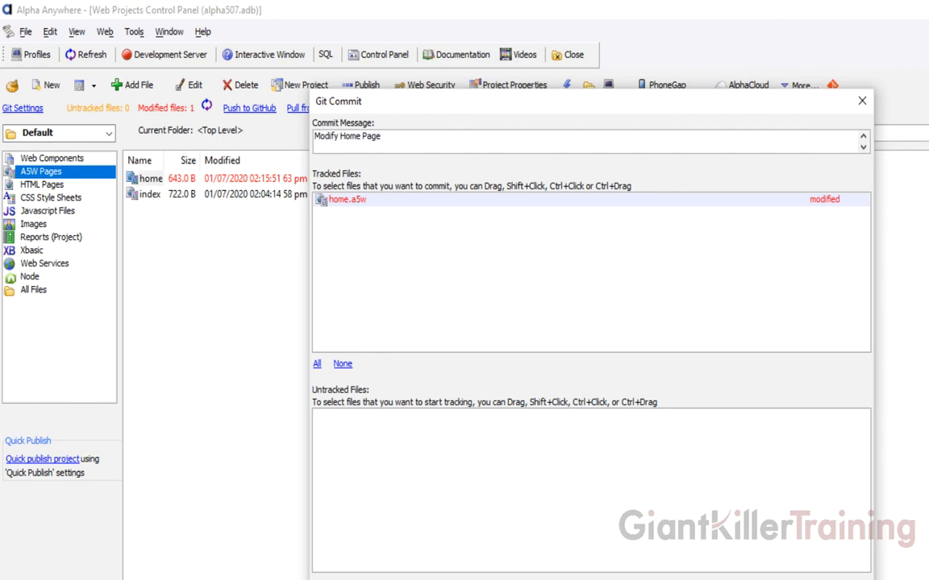
pyautogui.click(367, 579)
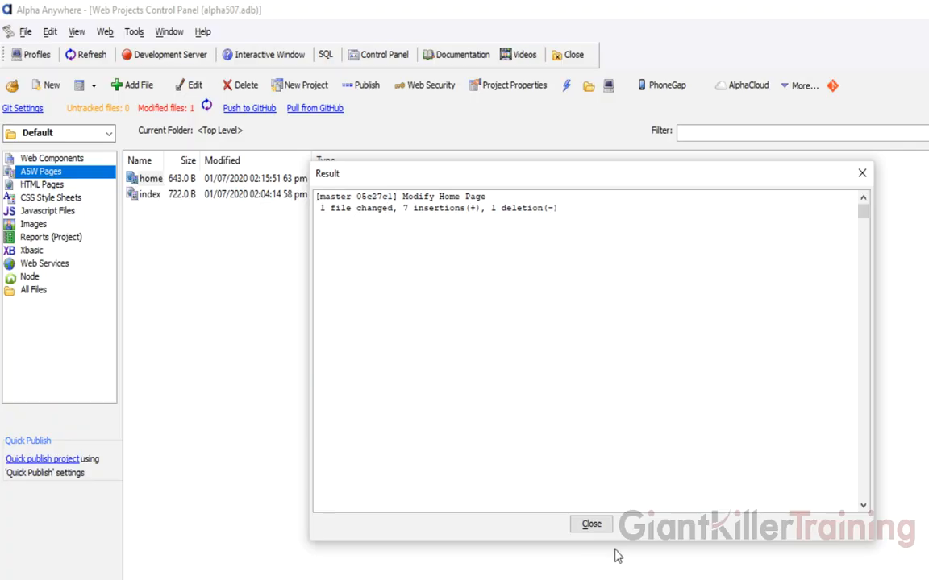
pyautogui.click(592, 525)
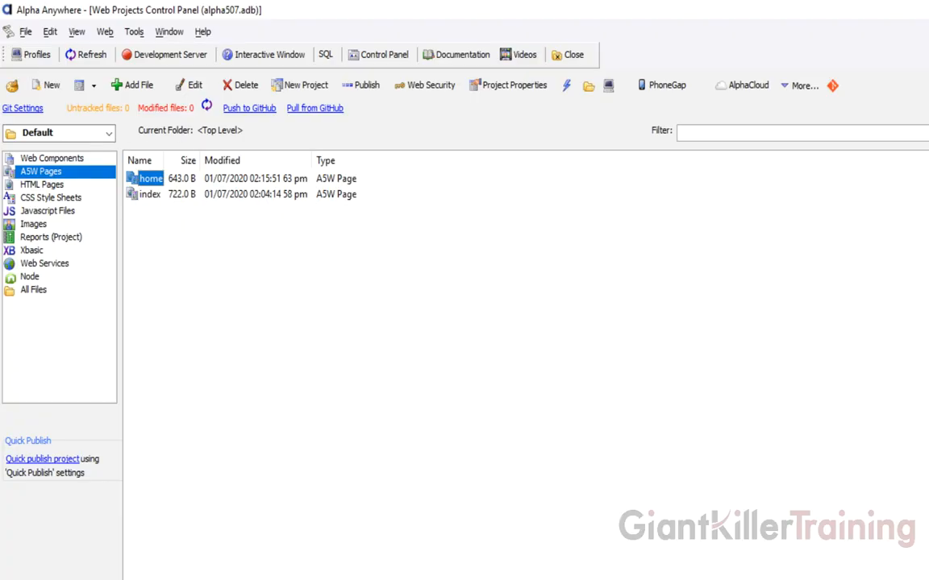
pyautogui.hotkey('alt', 'Tab')
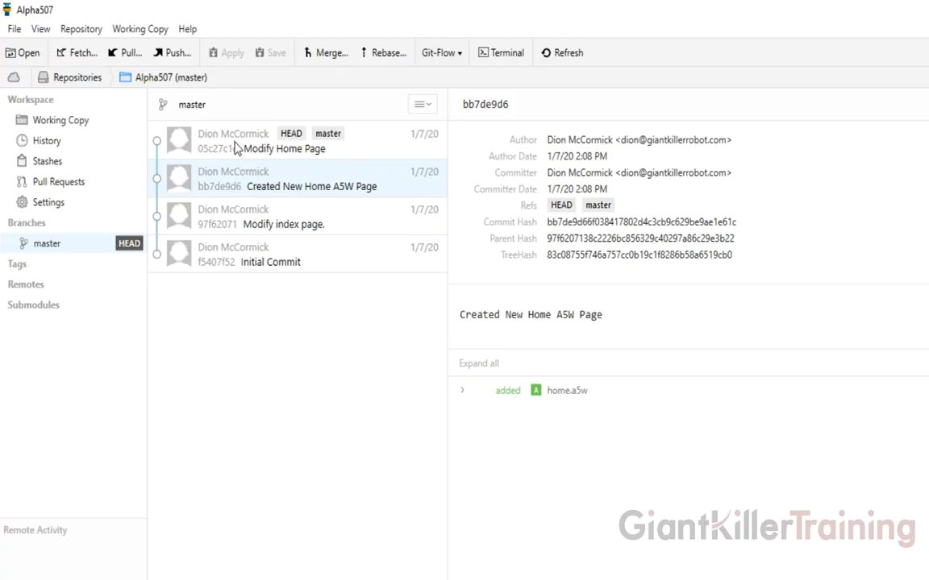
# - Verify Tower shows no pending changes and inspect the home.a5w diff in the 'Modify Home Page' commit
pyautogui.click(73, 119)
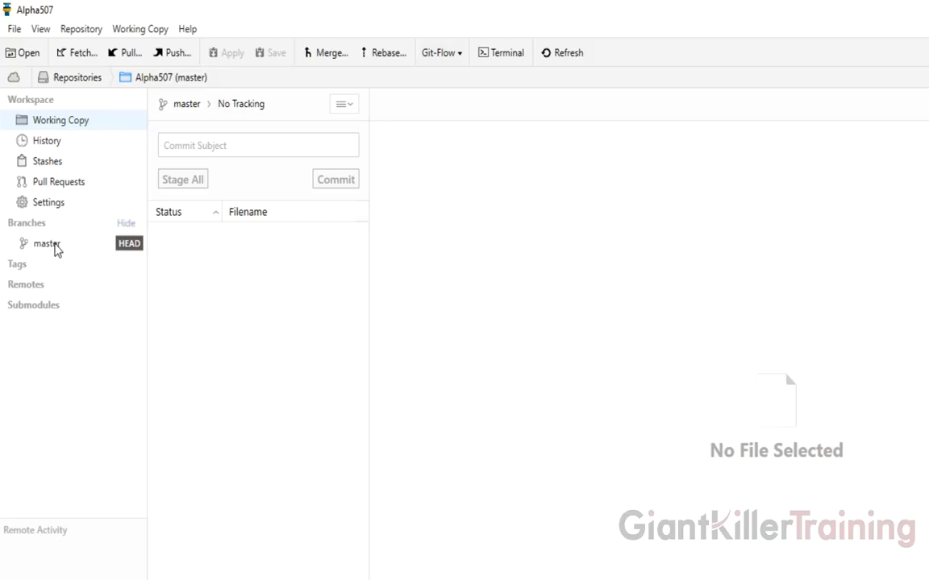
pyautogui.click(55, 251)
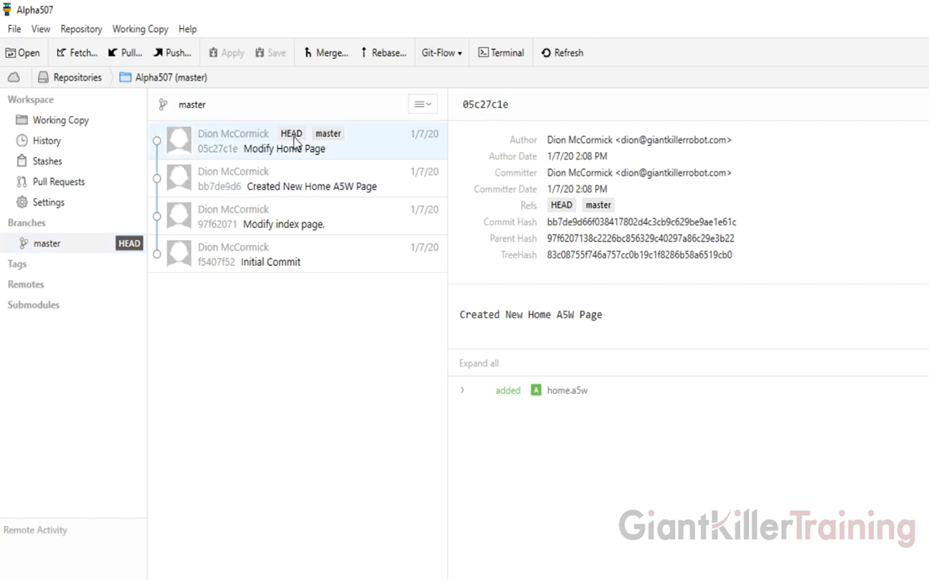
pyautogui.click(266, 133)
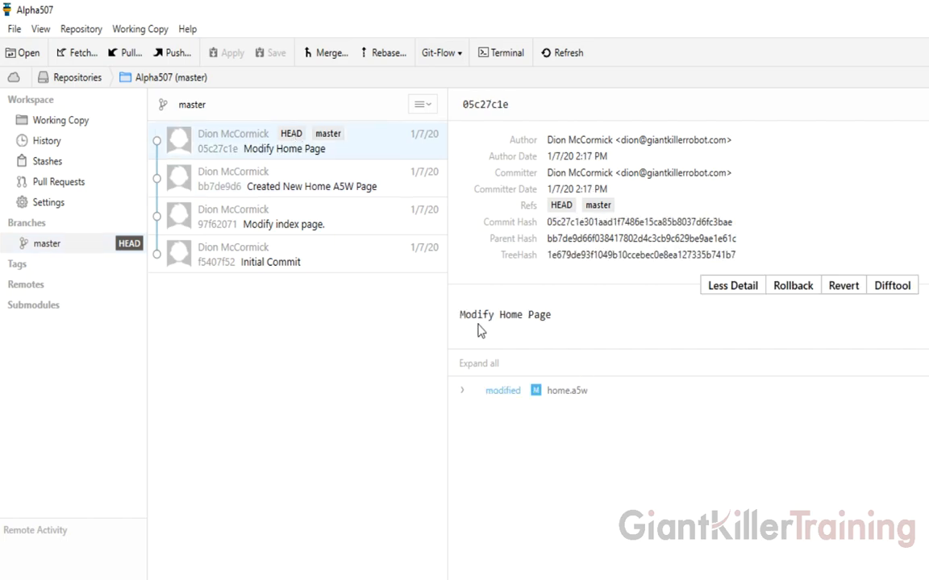
pyautogui.click(503, 393)
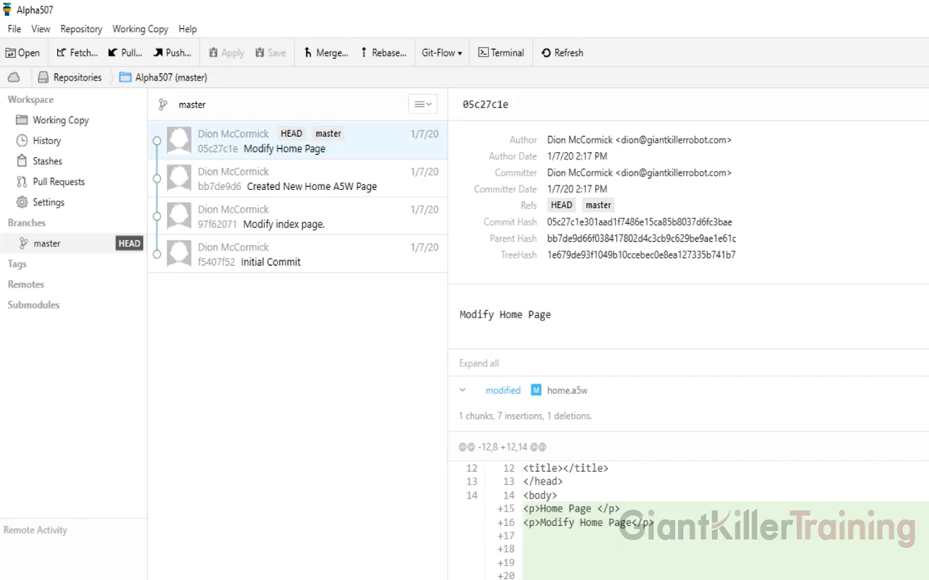
pyautogui.click(153, 579)
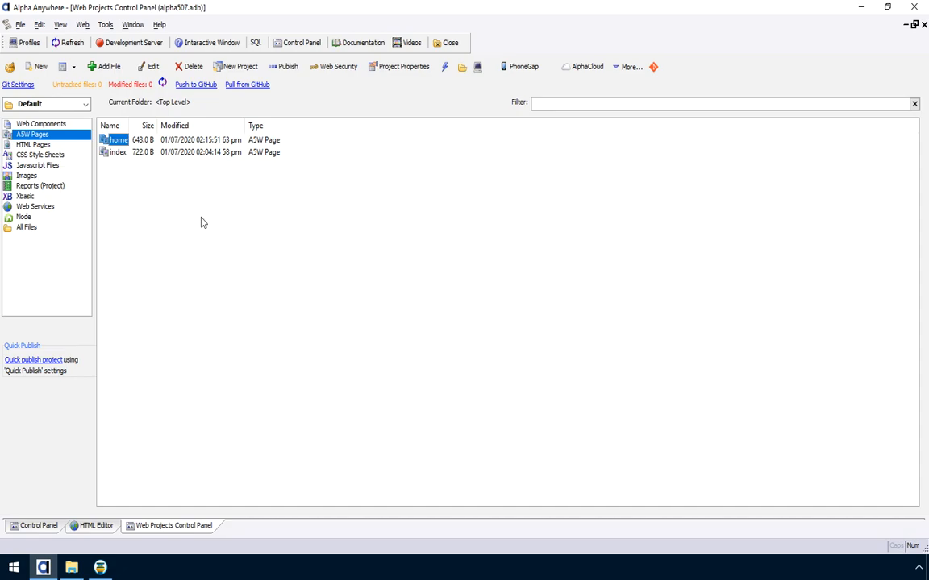
pyautogui.click(259, 215)
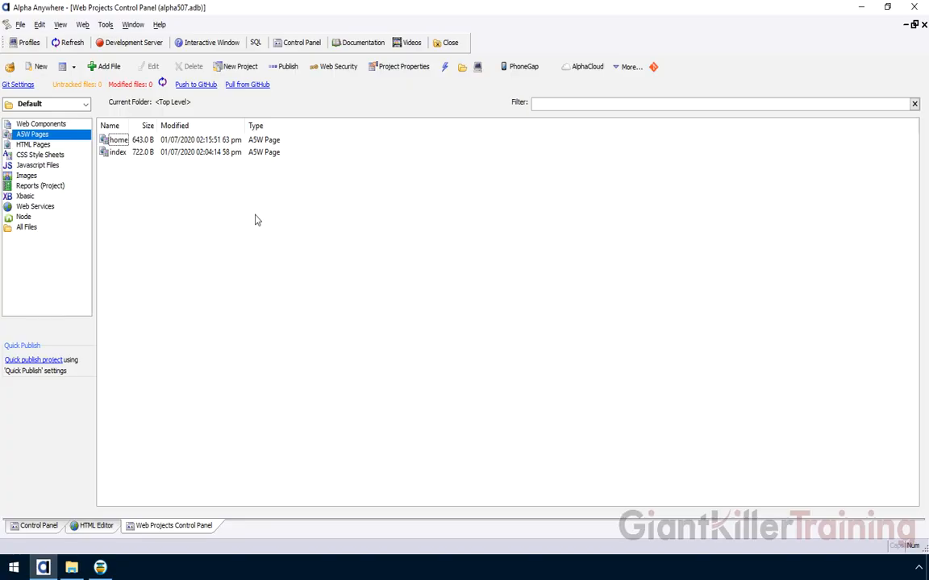
pyautogui.click(101, 568)
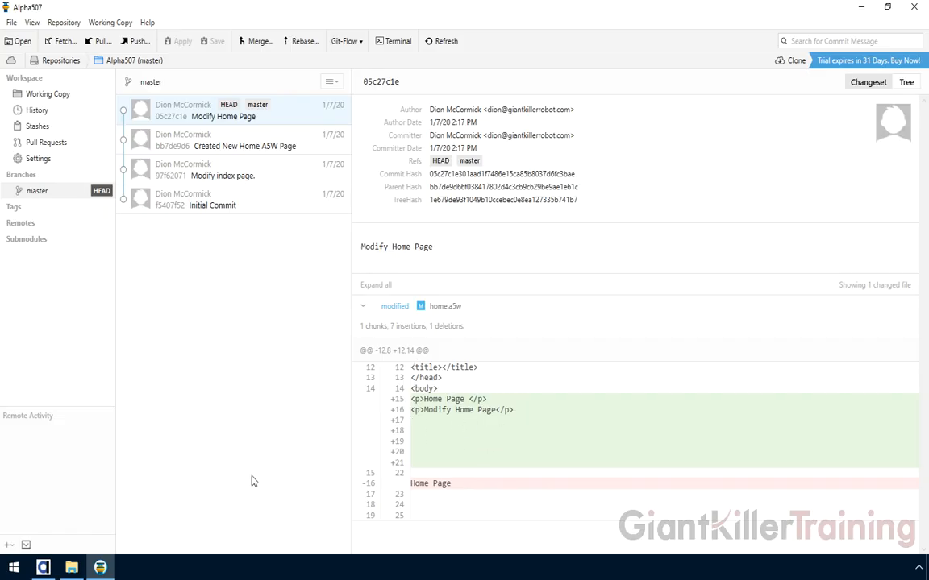
pyautogui.click(43, 567)
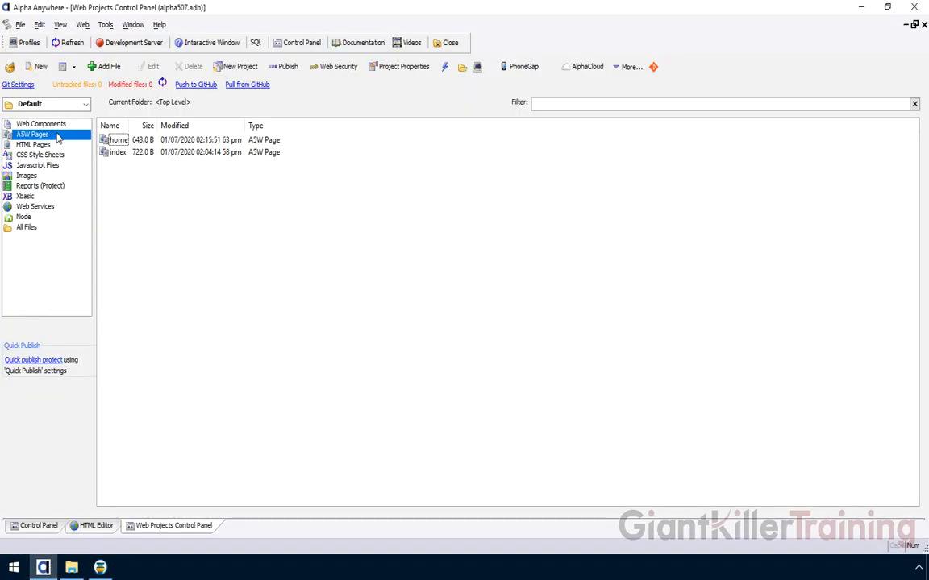
# - Close the home.a5w and index.a5w tabs in the HTML Editor, then show the Web Projects Control Panel
pyautogui.click(95, 526)
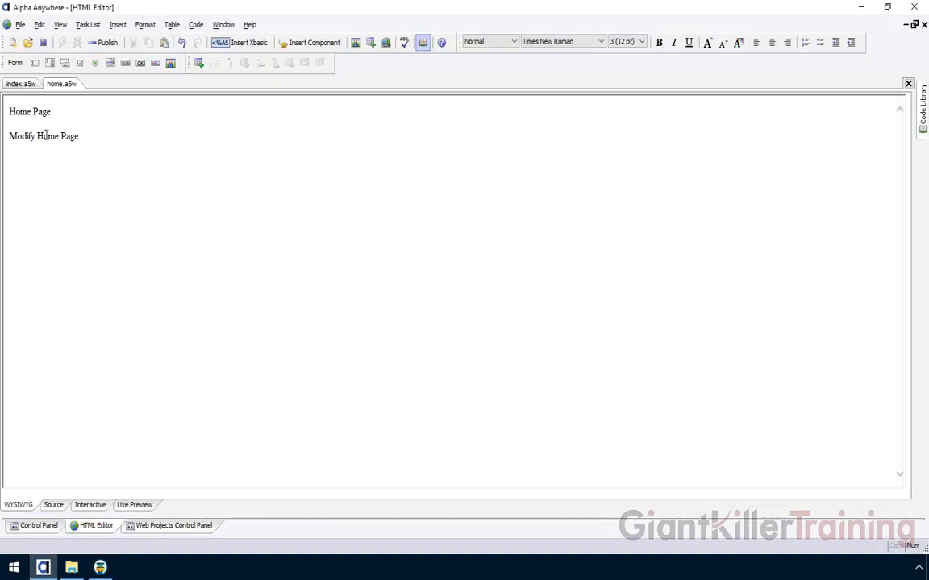
pyautogui.rightClick(56, 86)
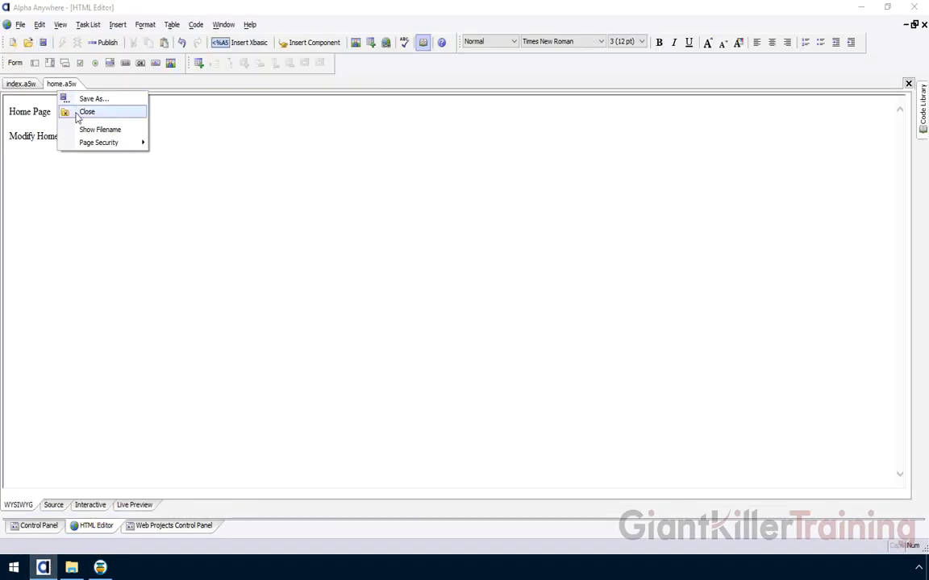
pyautogui.click(77, 115)
pyautogui.rightClick(19, 85)
pyautogui.click(29, 112)
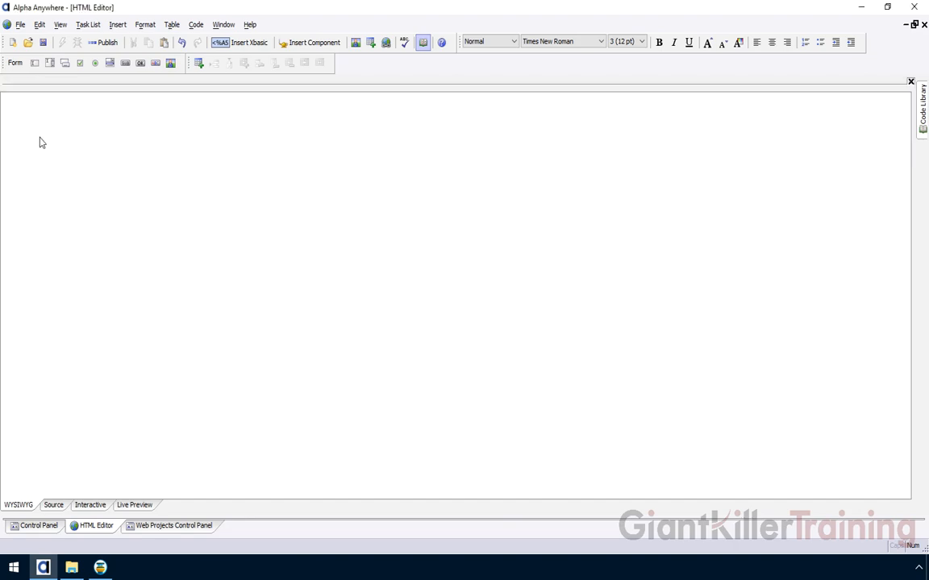
pyautogui.click(148, 525)
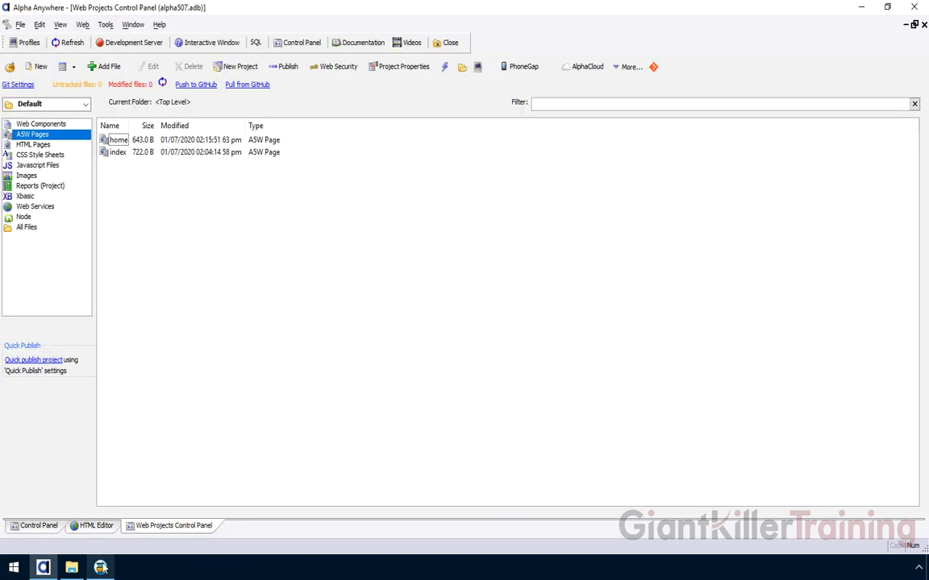
# - Check out commit bb7de9d6 ('Created New Home A5W Page') in Tower and view its history
pyautogui.click(102, 567)
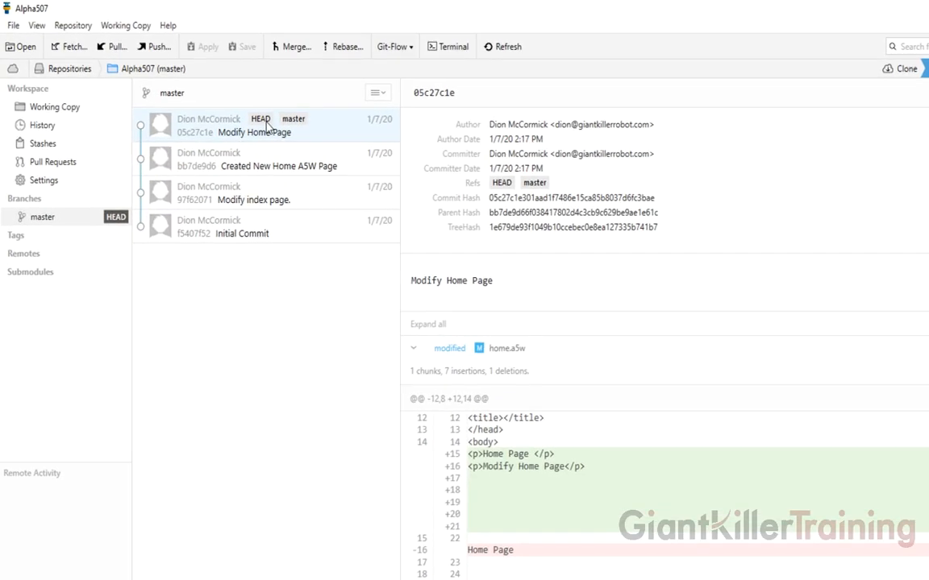
pyautogui.click(261, 157)
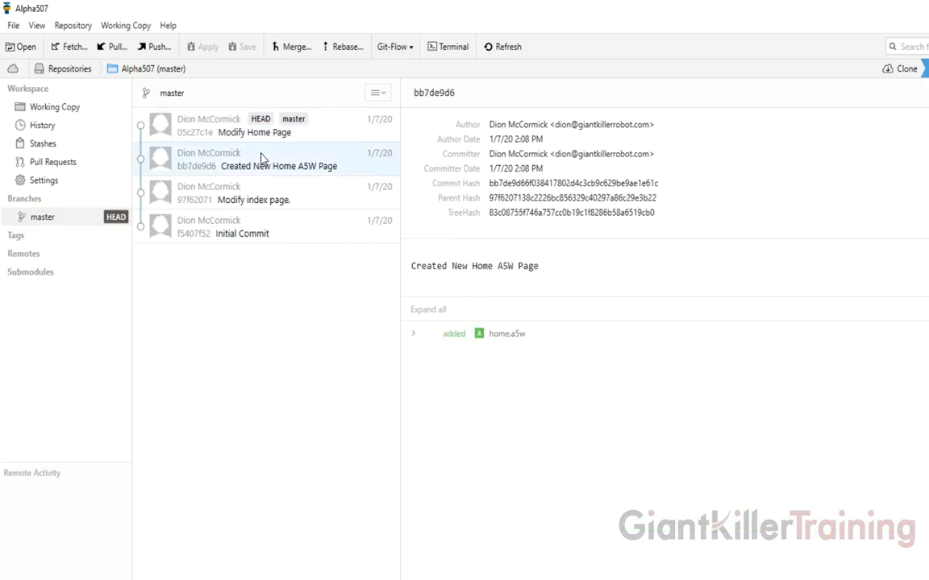
pyautogui.rightClick(261, 157)
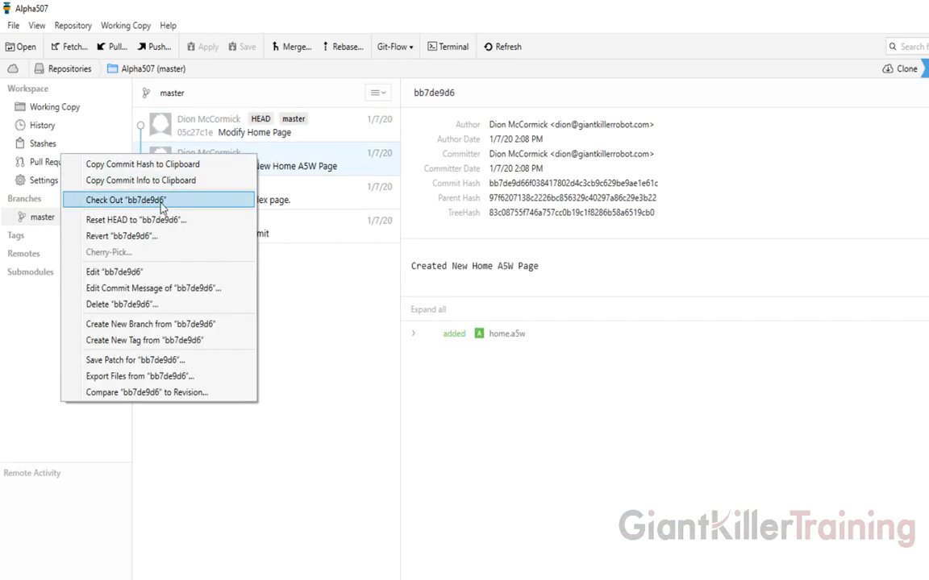
pyautogui.click(287, 167)
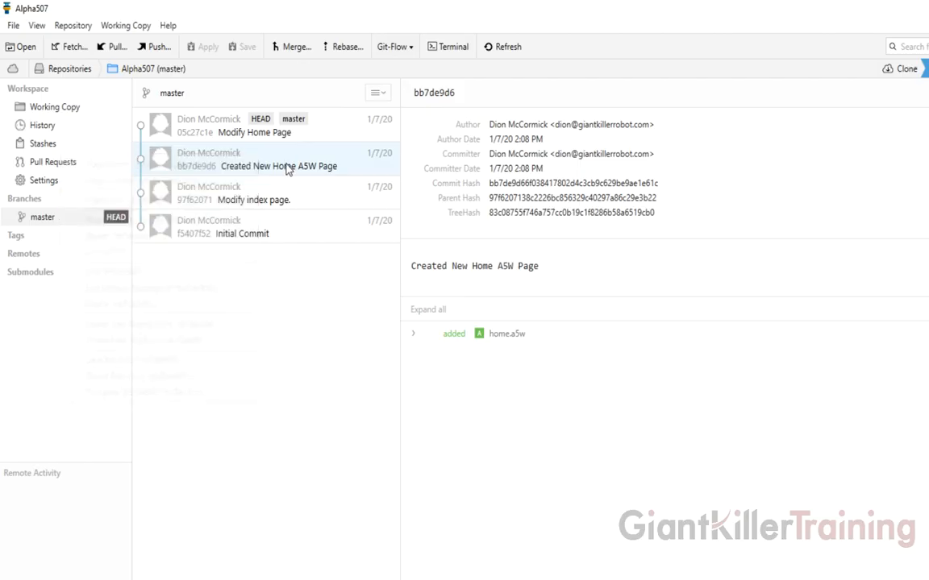
pyautogui.rightClick(193, 170)
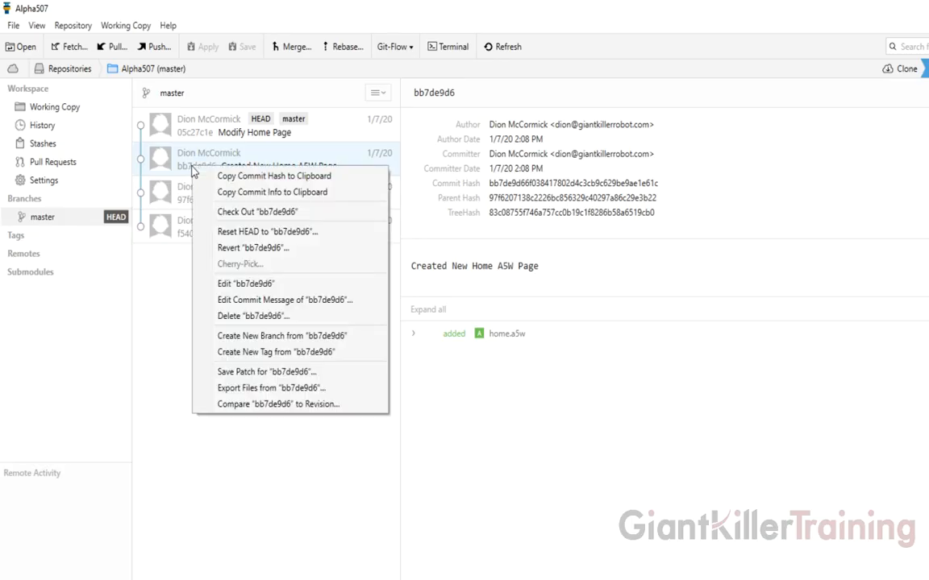
pyautogui.click(245, 212)
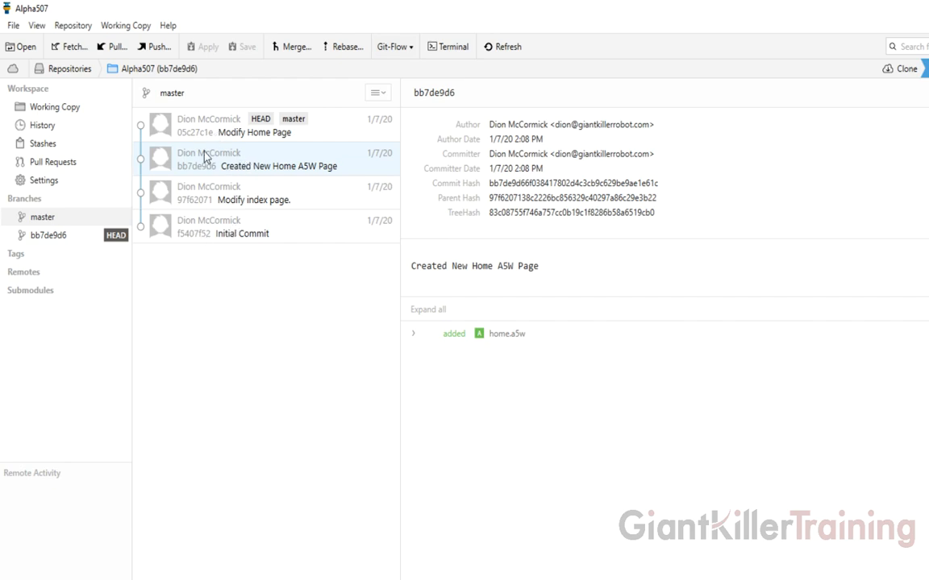
pyautogui.click(56, 234)
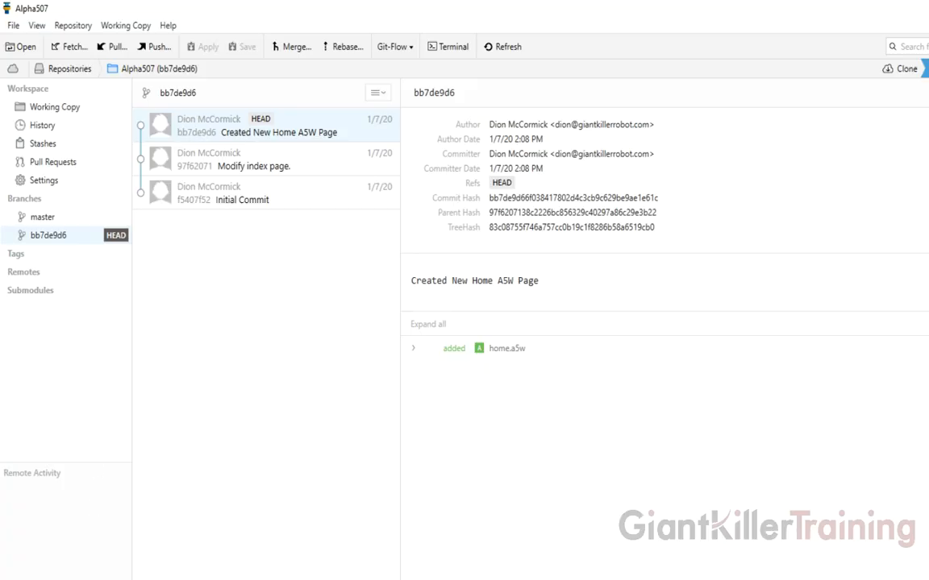
pyautogui.hotkey('alt', 'Tab')
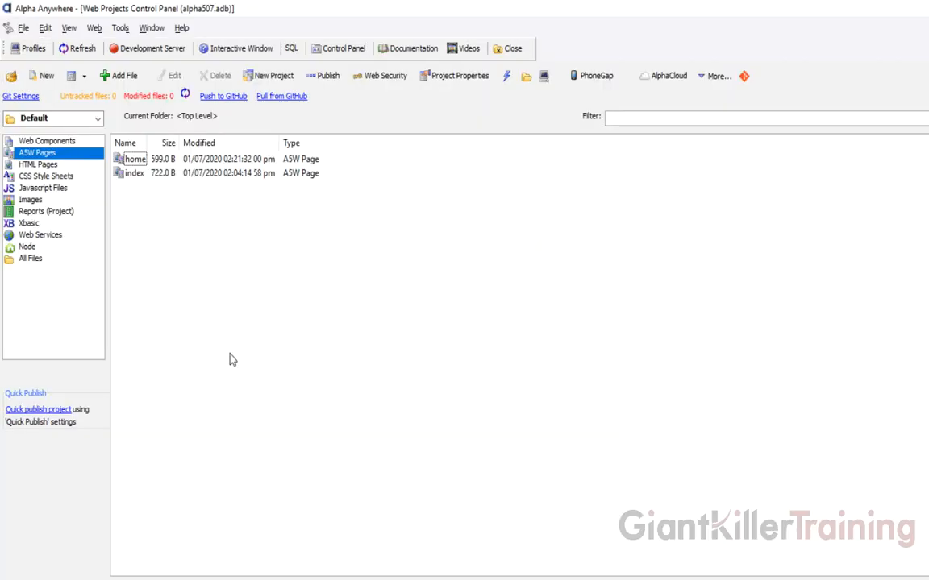
# - Open home.a5w in the HTML Editor to confirm it contains only 'Home Page'
pyautogui.doubleClick(137, 159)
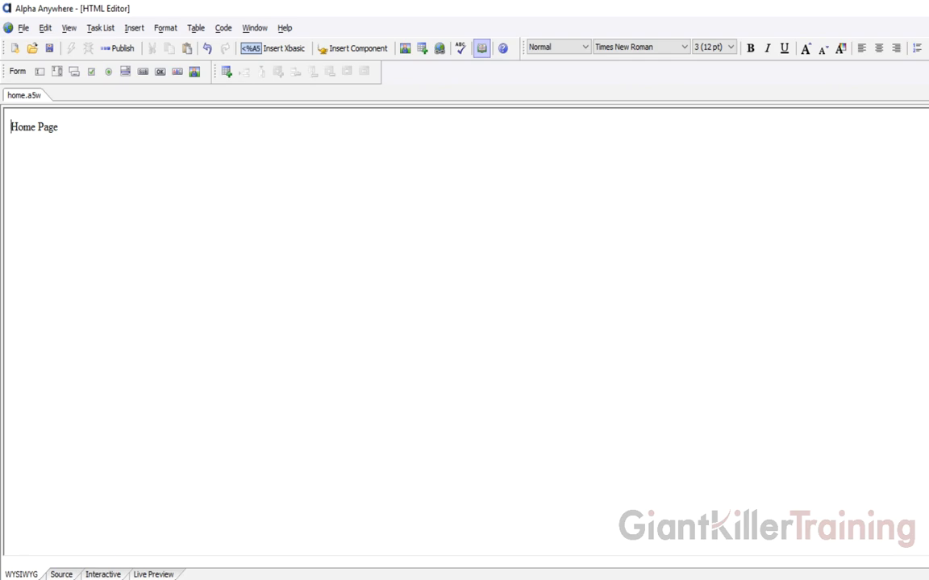
pyautogui.click(137, 579)
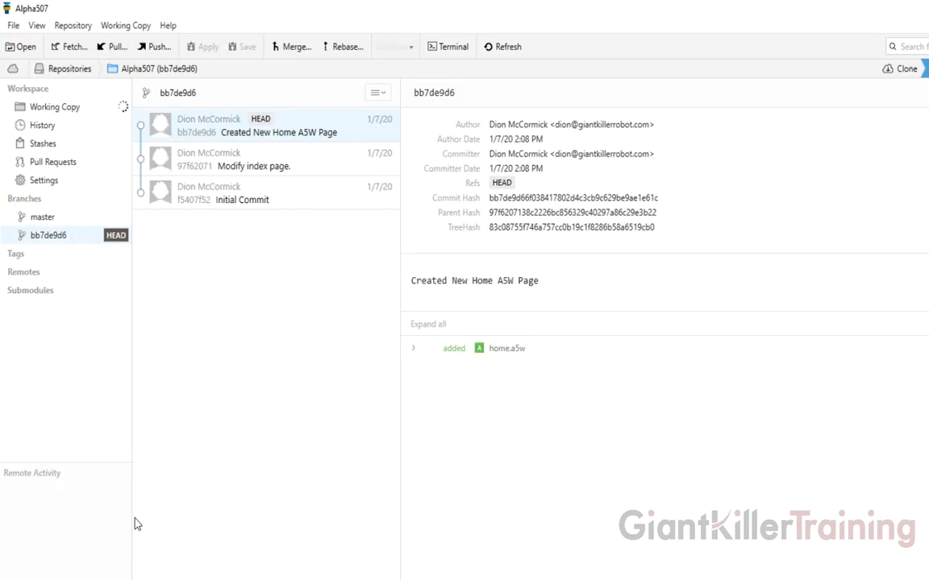
# - Compare the master and bb7de9d6 histories in Tower's Branches sidebar
pyautogui.click(113, 215)
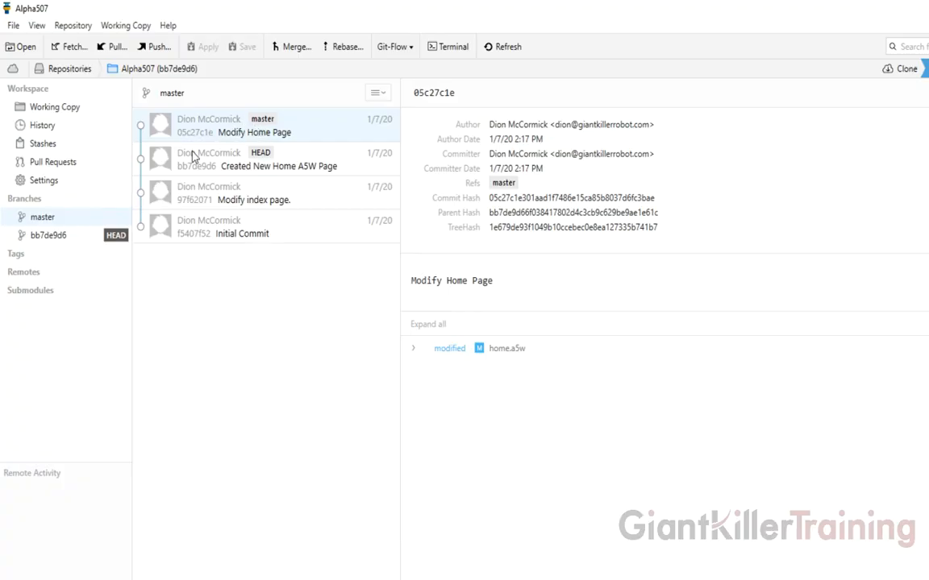
pyautogui.click(75, 235)
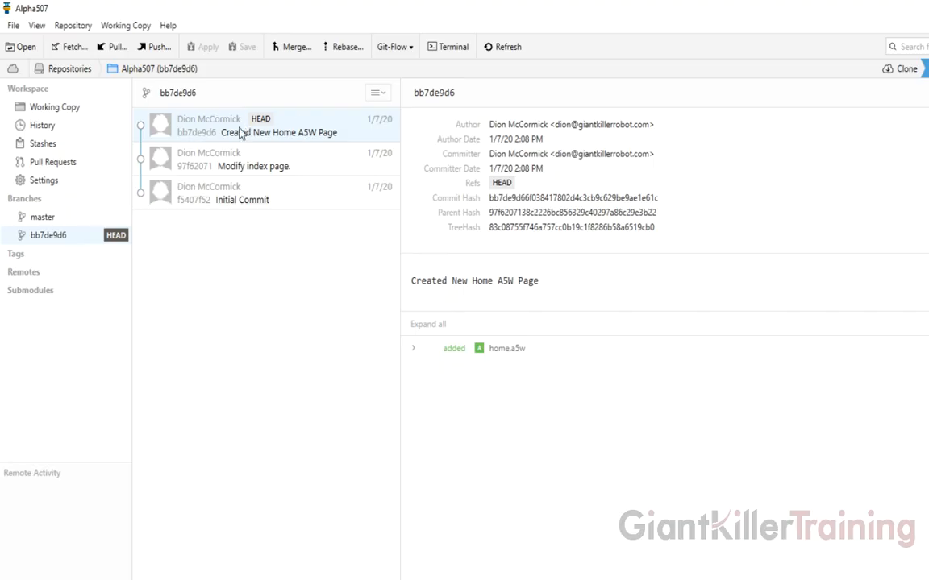
pyautogui.click(81, 223)
# - Check out master again and return to Alpha Anywhere's list of project pages
pyautogui.rightClick(80, 224)
pyautogui.click(72, 260)
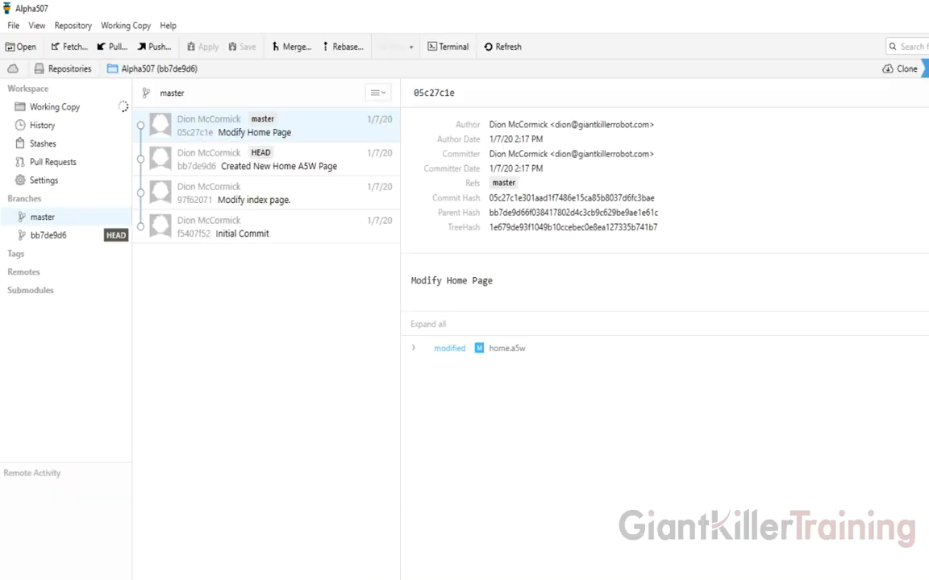
pyautogui.rightClick(65, 224)
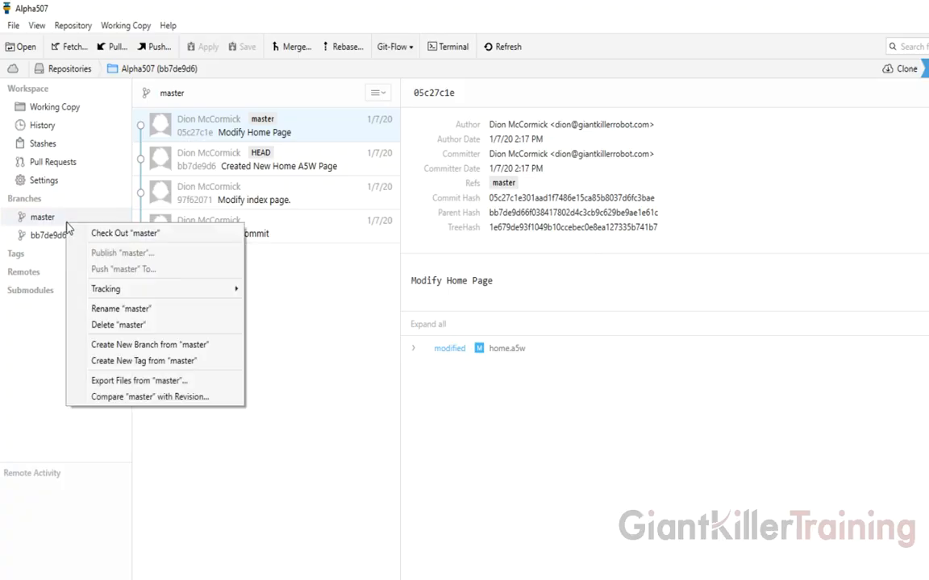
pyautogui.click(110, 235)
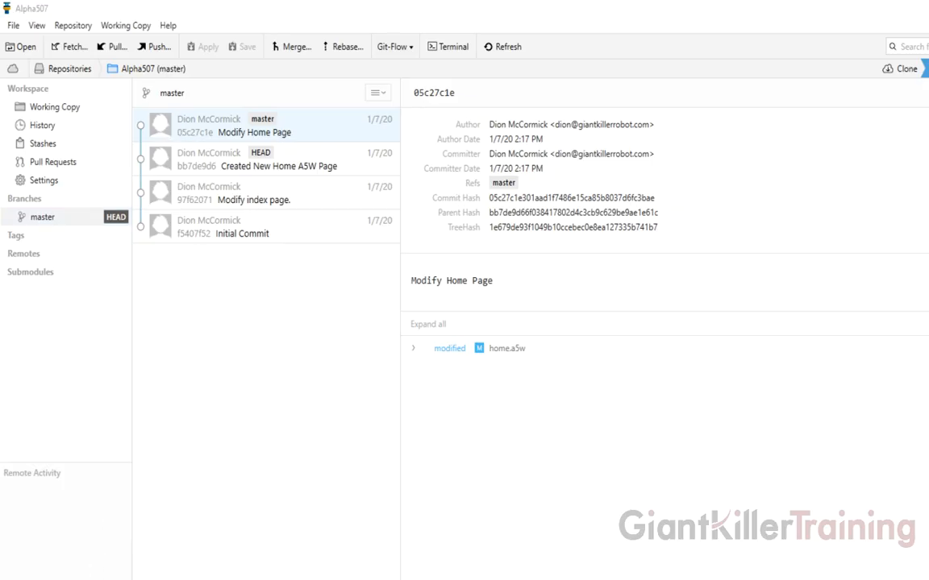
pyautogui.click(97, 579)
pyautogui.click(50, 579)
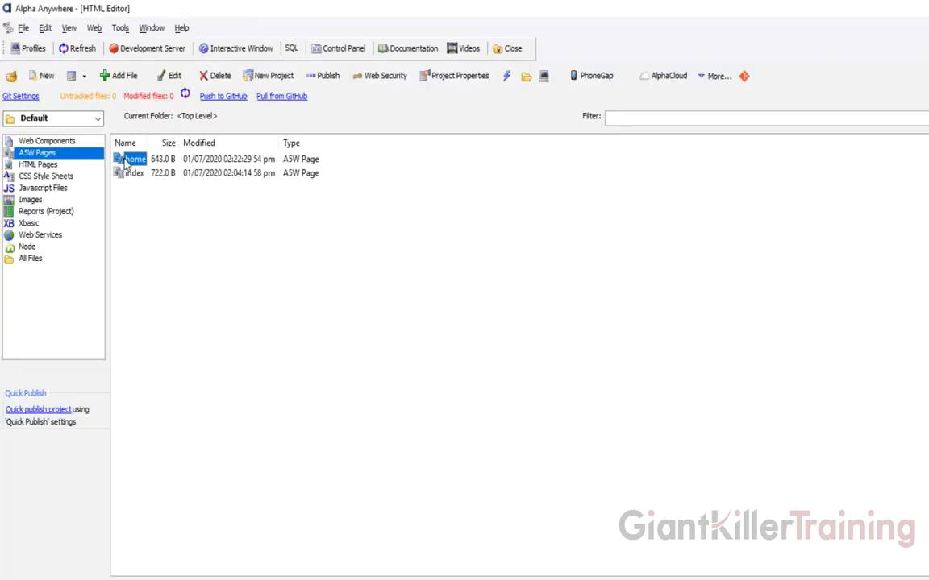
# - Open the home page in the HTML Editor to check its content on master
pyautogui.doubleClick(129, 159)
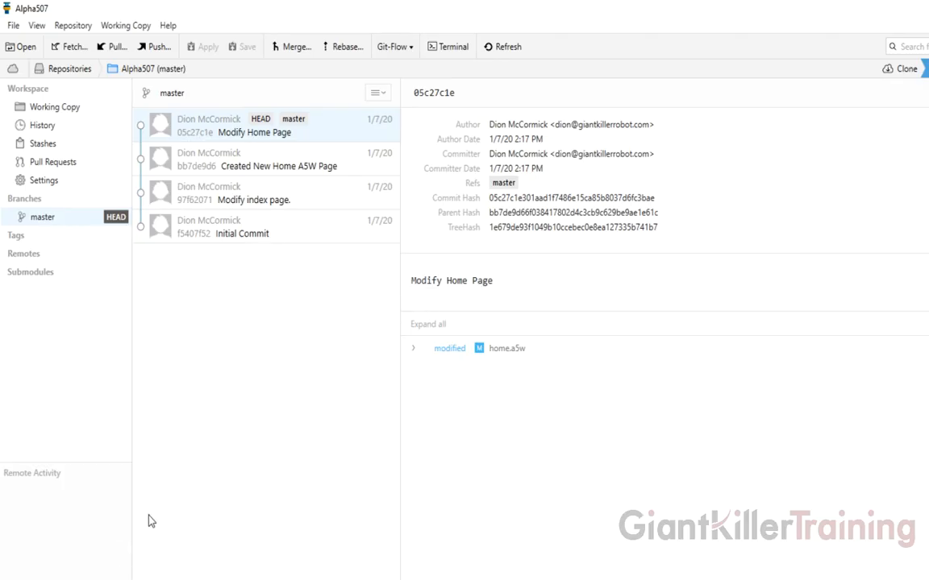
# - Delete the 'Modify Home Page' revision 05c27c1e from master
pyautogui.rightClick(232, 131)
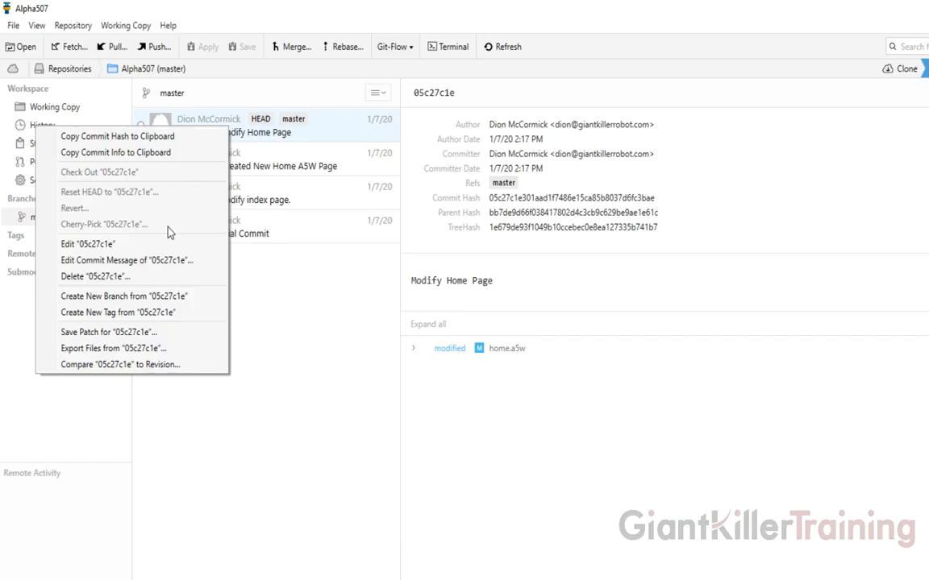
pyautogui.click(159, 279)
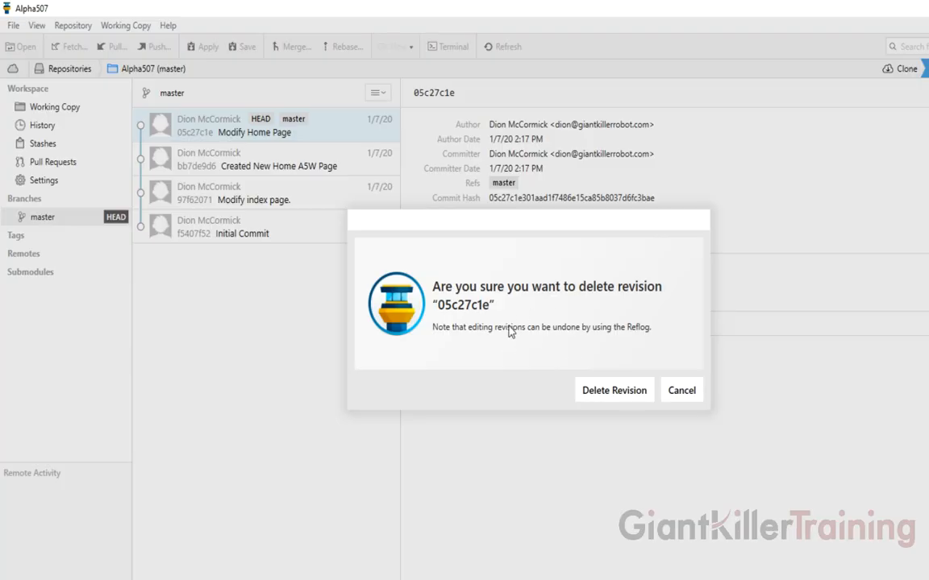
pyautogui.click(628, 397)
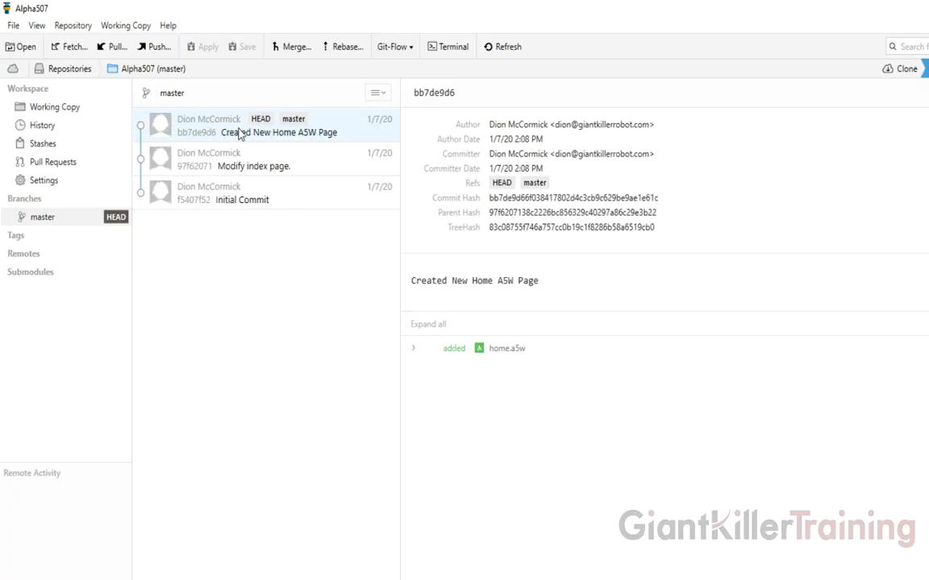
# - Close the outdated home.a5w tab, reopen home to confirm the rollback, then return to Tower
pyautogui.click(147, 579)
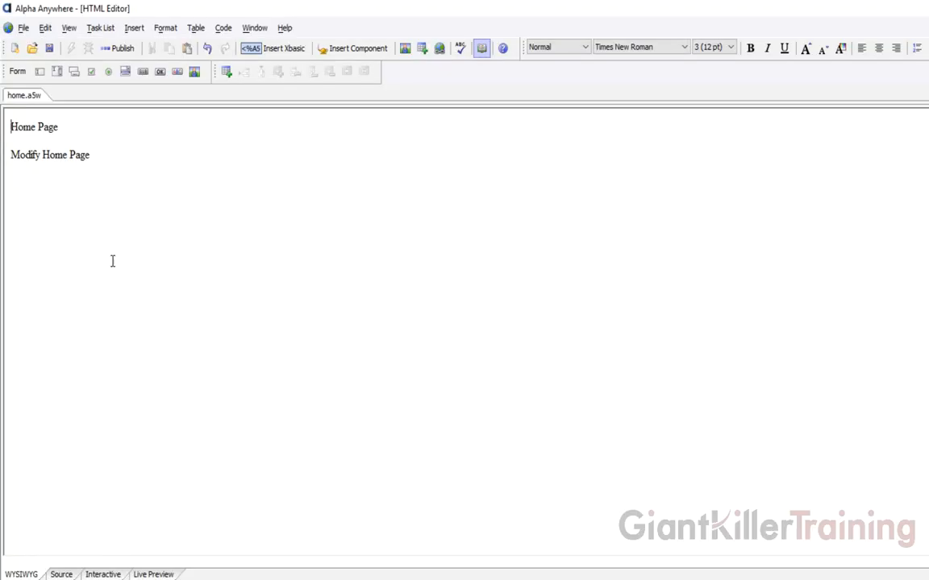
pyautogui.click(927, 95)
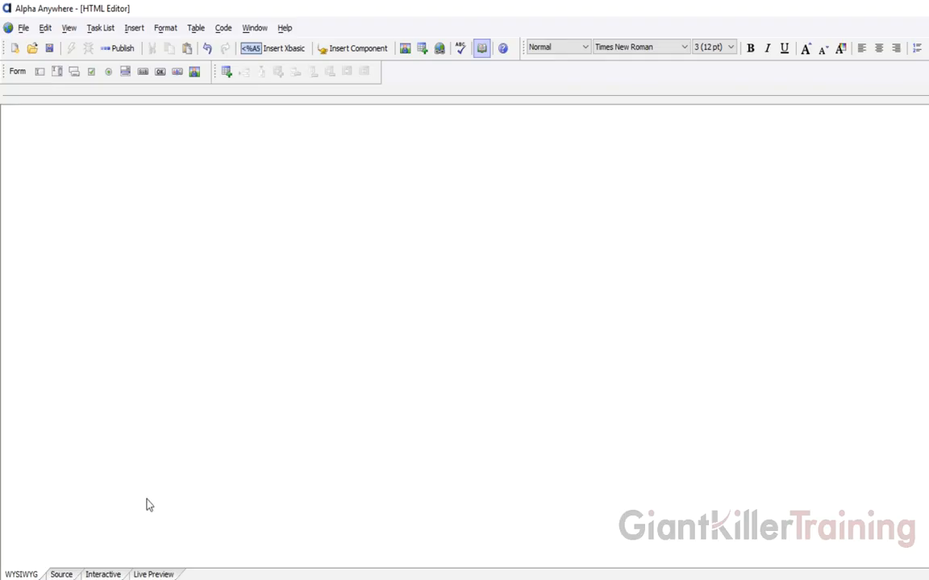
pyautogui.click(145, 578)
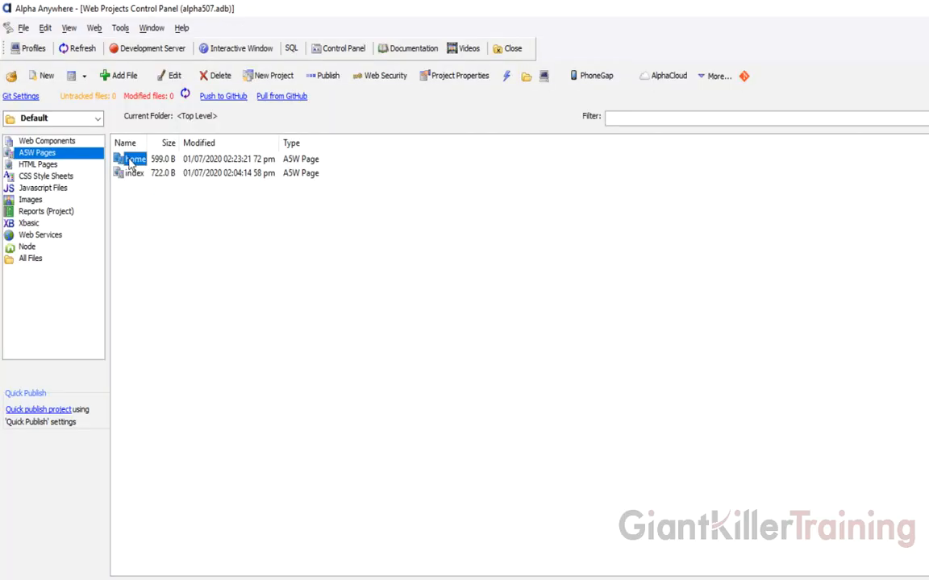
pyautogui.doubleClick(134, 162)
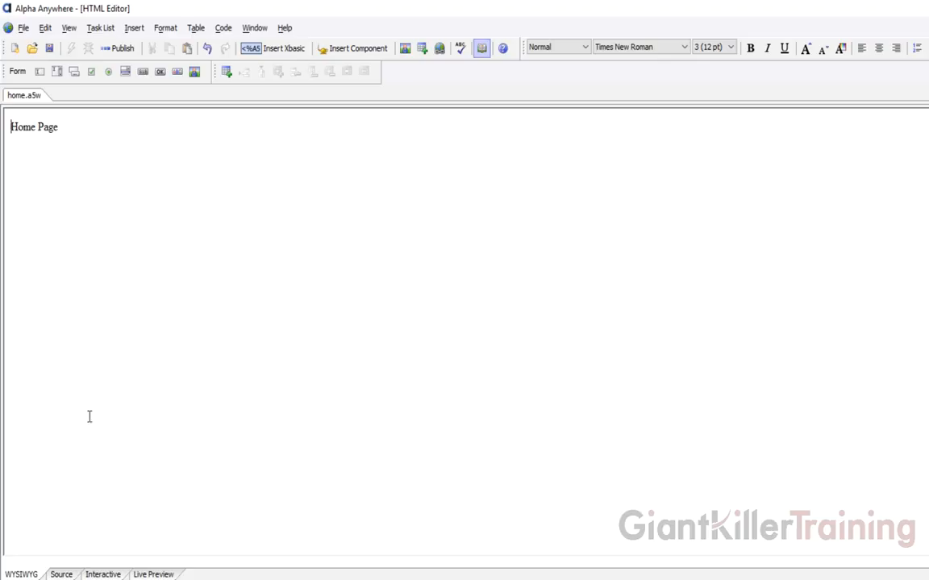
pyautogui.click(119, 579)
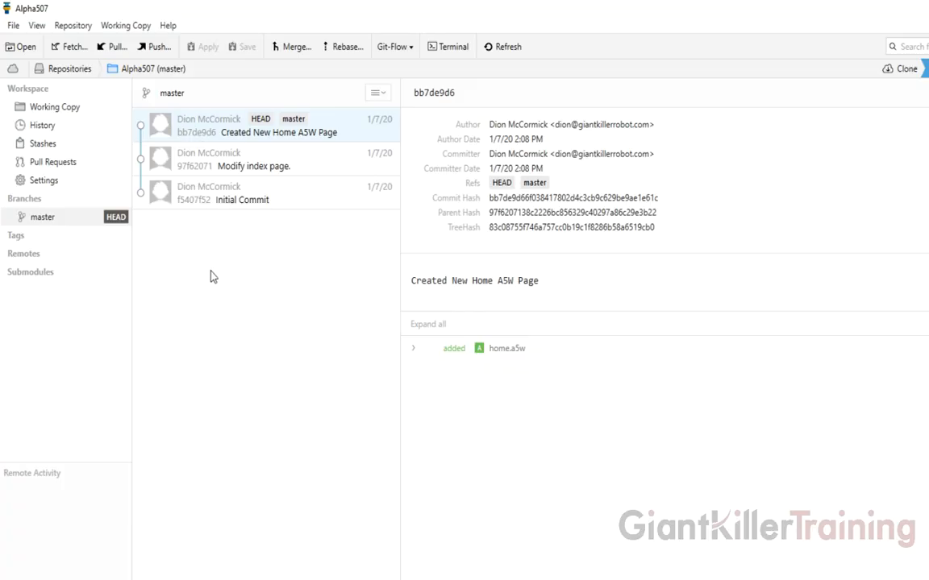
# - Inspect the Initial Commit, the index page commit and the latest home page commit in Tower
pyautogui.click(209, 201)
pyautogui.click(216, 166)
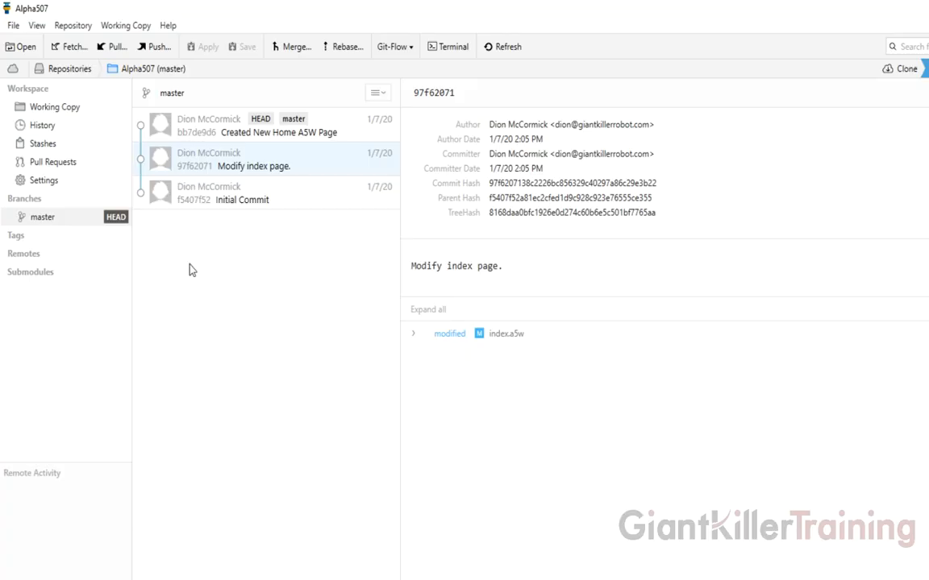
pyautogui.click(238, 135)
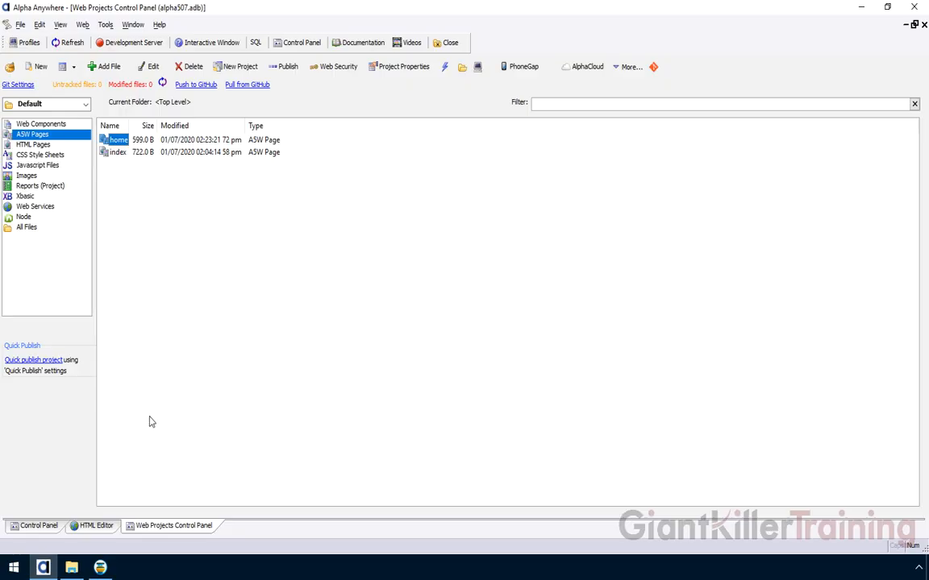
# - Bring Tower's Alpha507 repository history window to the front from the taskbar
pyautogui.click(100, 567)
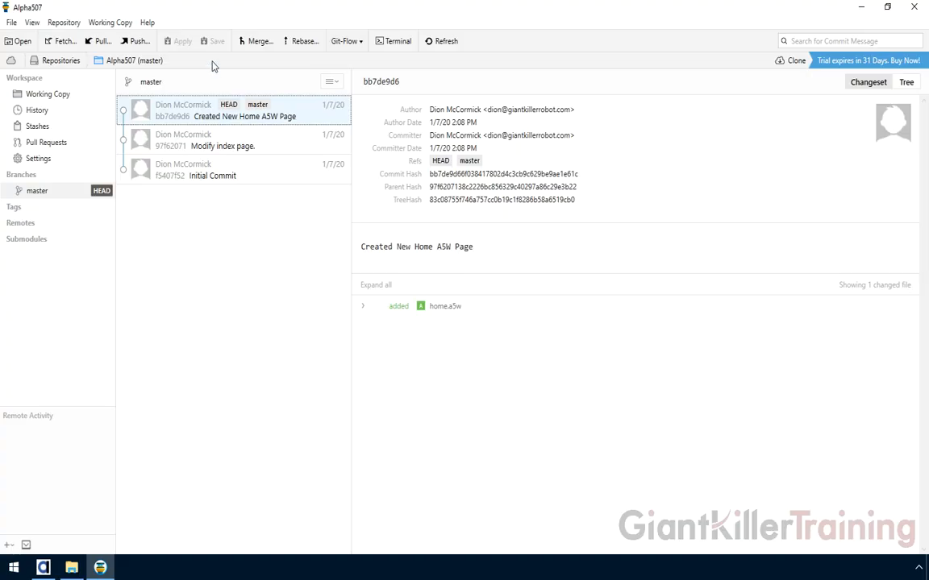
pyautogui.moveTo(492, 220)
pyautogui.click(43, 567)
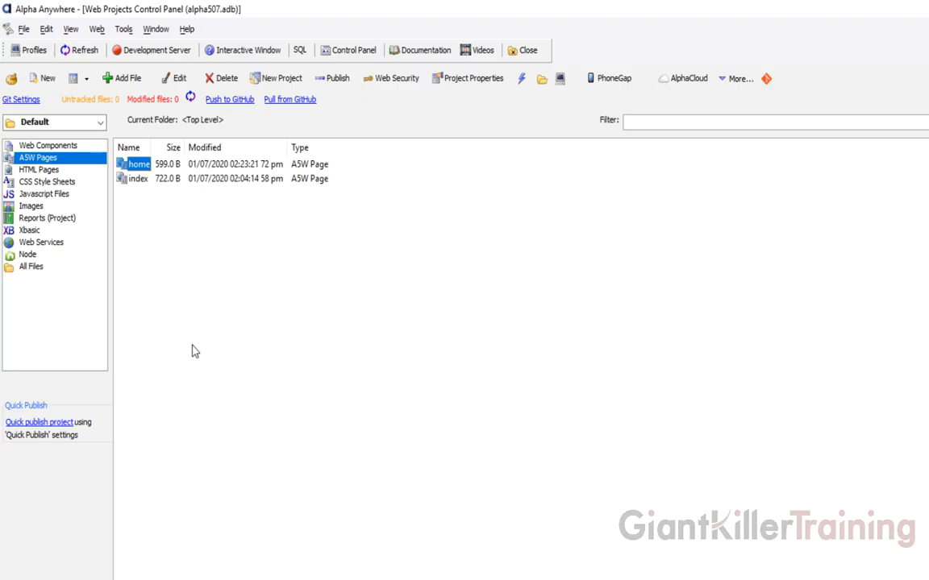
pyautogui.click(116, 577)
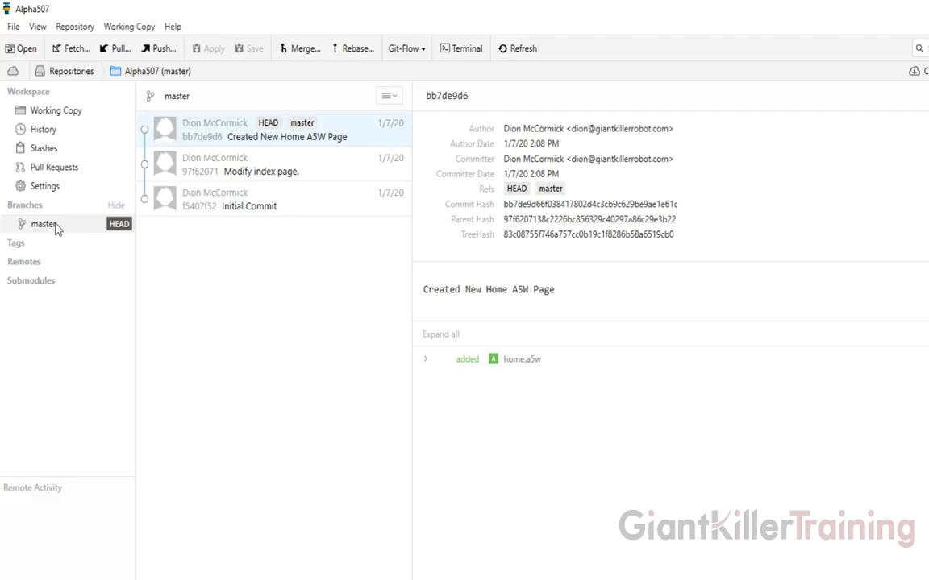
# - Create branch 'newhomepage' from master, tracking master and checked out on creation
pyautogui.rightClick(56, 228)
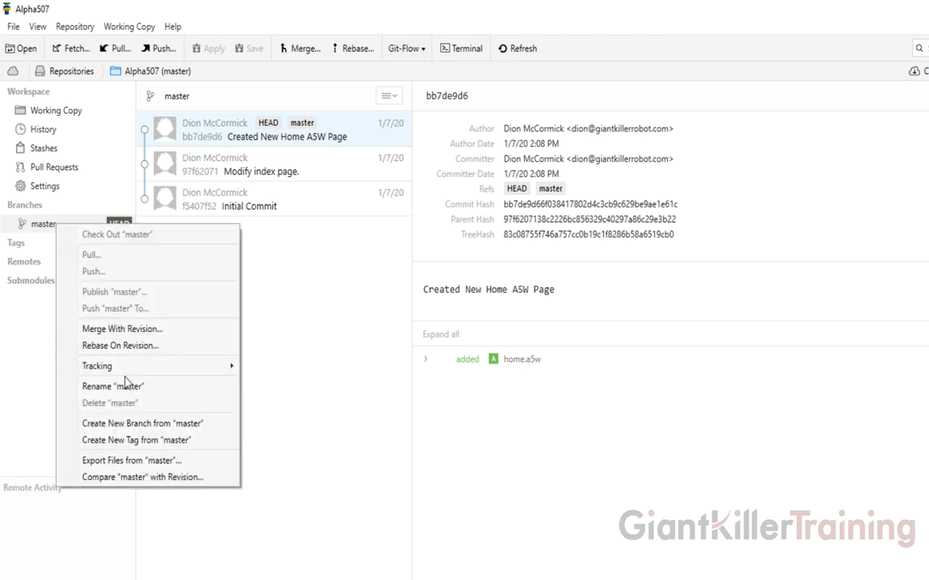
pyautogui.click(165, 430)
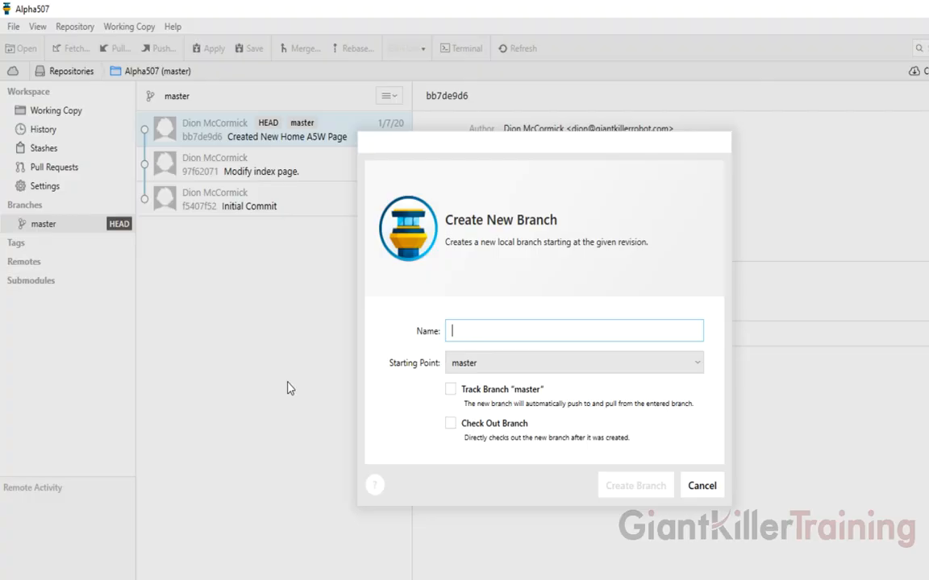
pyautogui.write('newhomepage')
pyautogui.press('Tab')
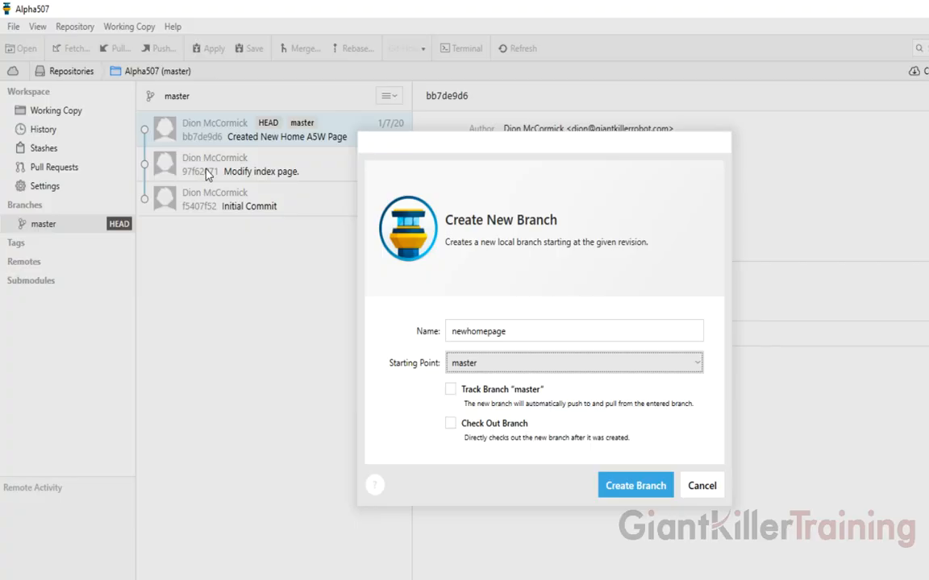
pyautogui.click(450, 391)
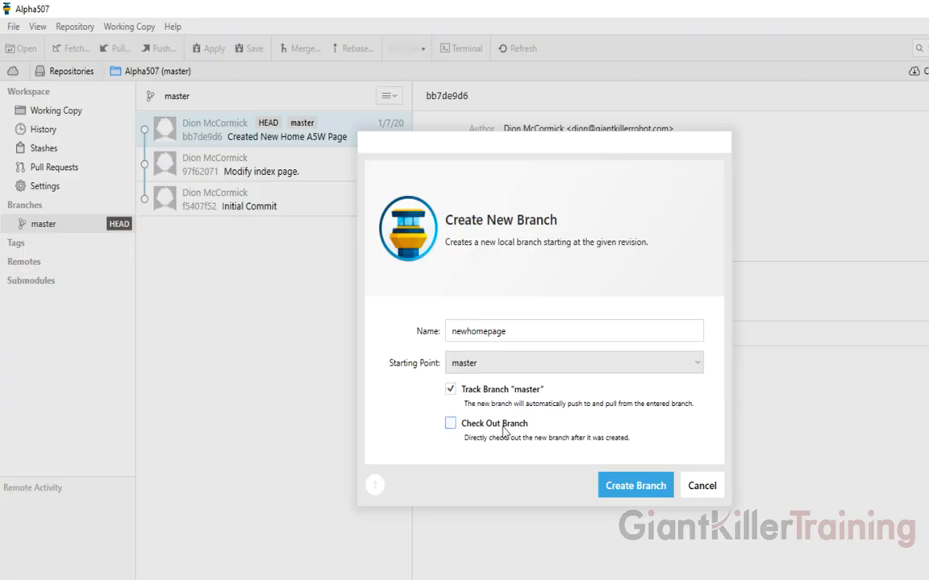
pyautogui.click(454, 425)
pyautogui.click(635, 486)
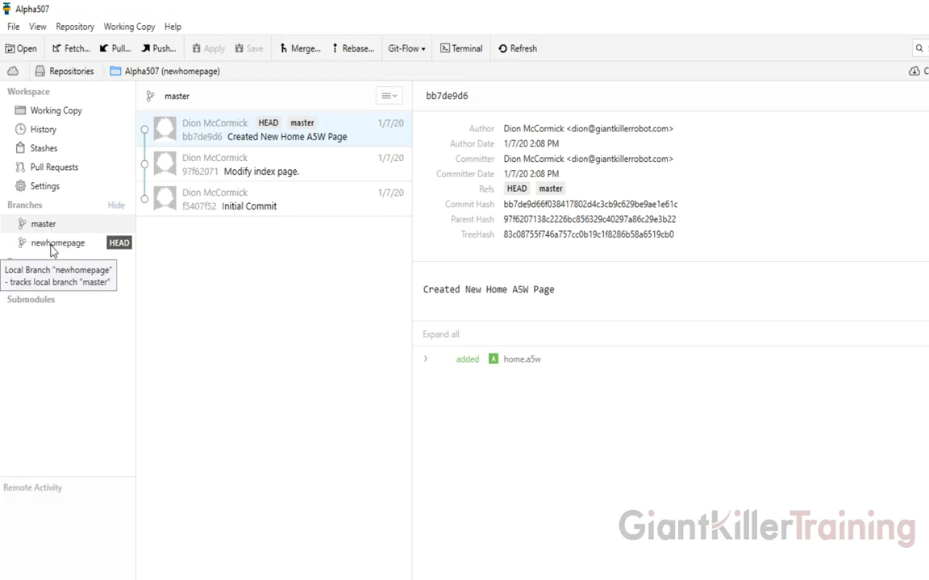
# - Compare the newhomepage and master histories, ending on newhomepage, then return to Alpha Anywhere
pyautogui.click(80, 248)
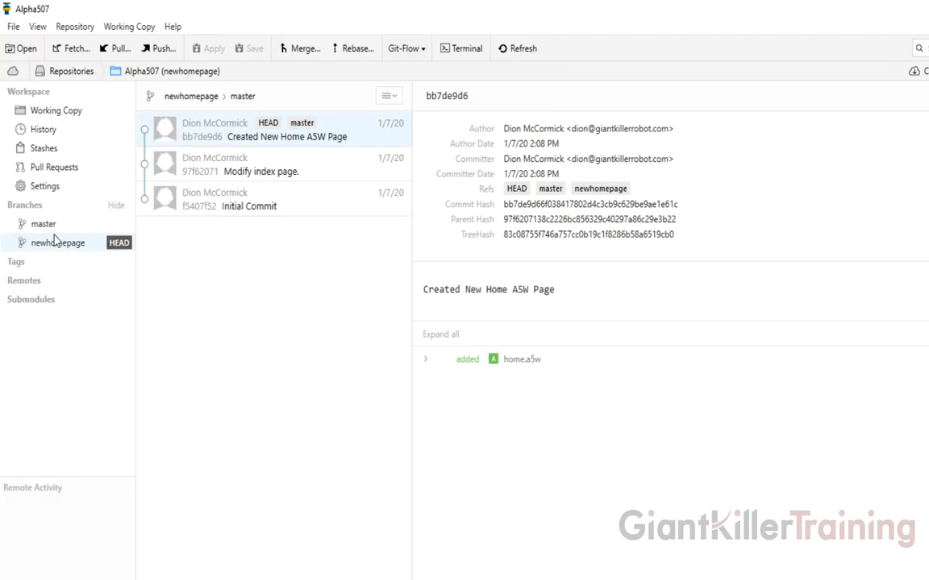
pyautogui.click(48, 223)
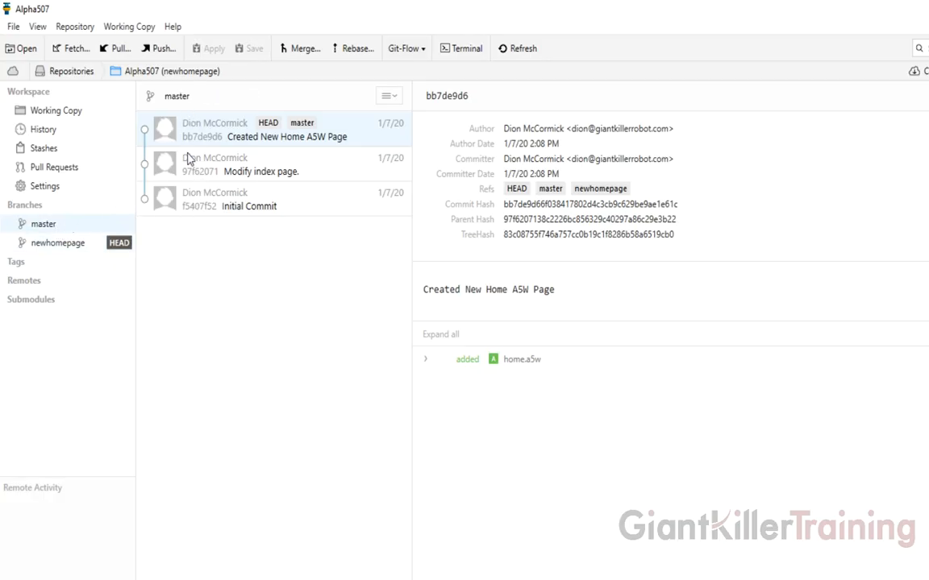
pyautogui.click(88, 250)
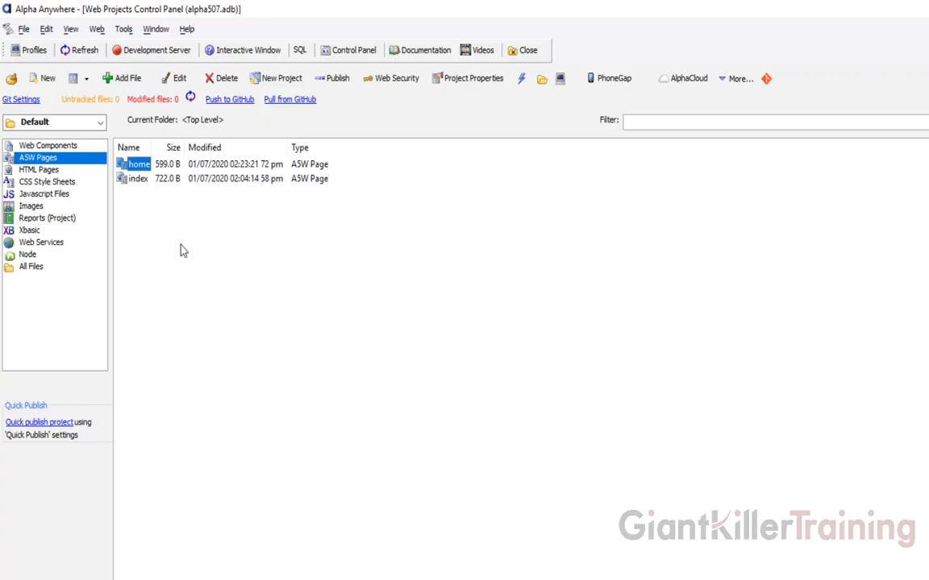
pyautogui.hotkey('alt', 'Tab')
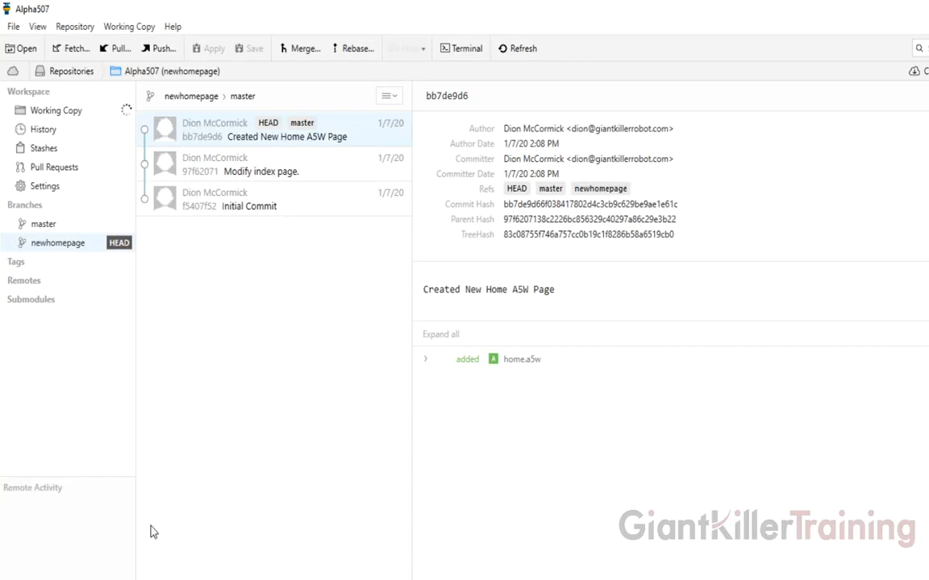
pyautogui.click(95, 247)
pyautogui.hotkey('alt', 'Tab')
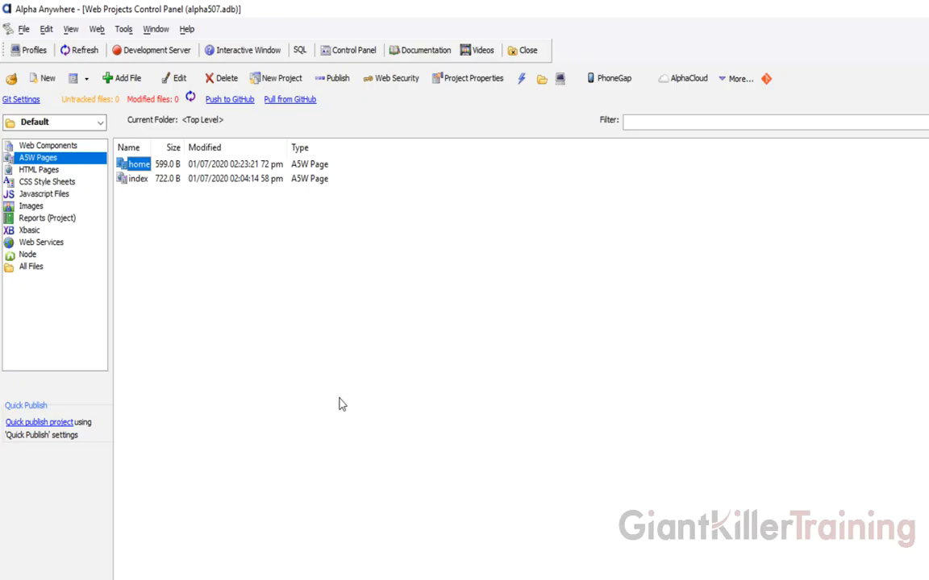
# - Add 'Welcome Super User' and 'This is our cool home page.' below the home page heading and save
pyautogui.doubleClick(129, 161)
pyautogui.click(95, 134)
pyautogui.press('Return')
pyautogui.write('We')
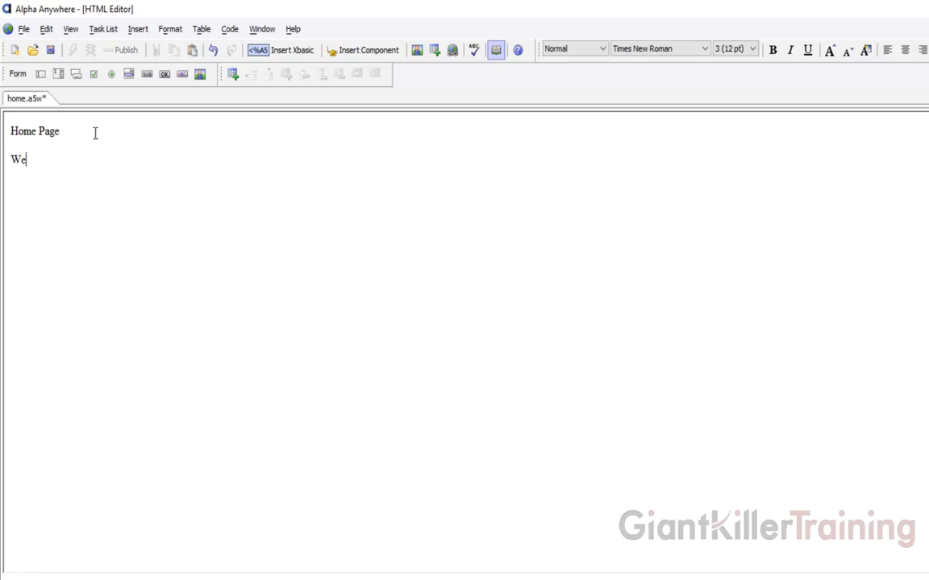
pyautogui.write('lcome Super User')
pyautogui.press('Return')
pyautogui.write('Thi')
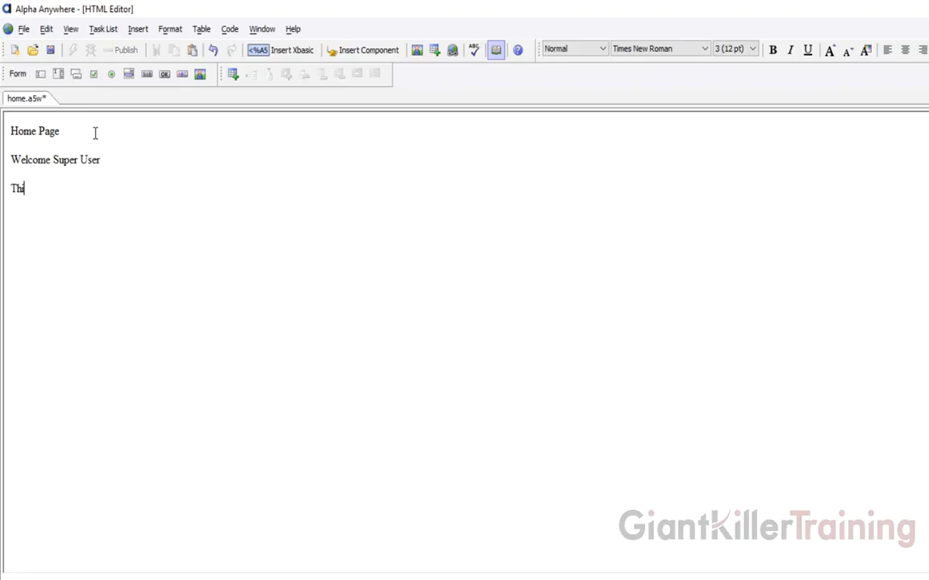
pyautogui.write('s is our cool home page.')
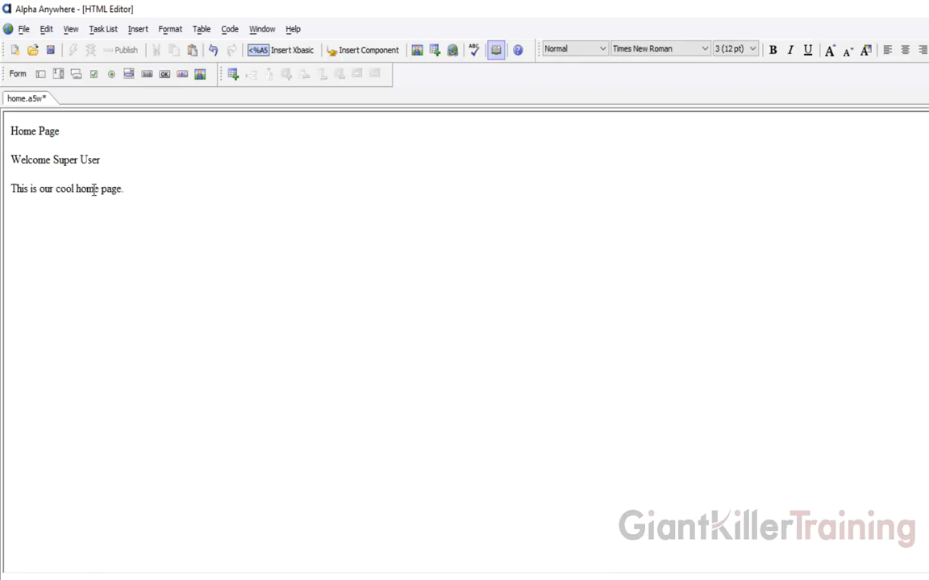
pyautogui.click(49, 50)
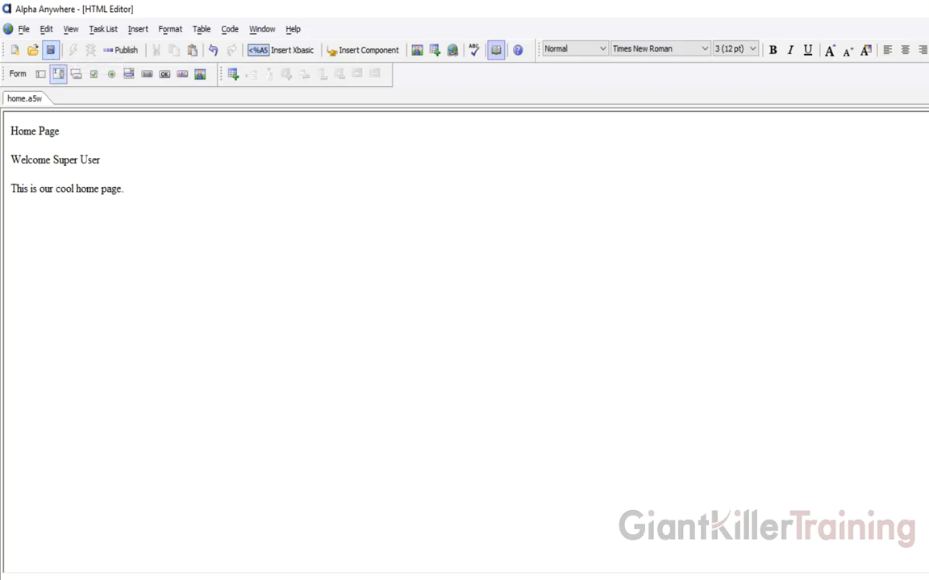
# - Check the modified home page in Tower's Working Copy, then return to the control panel
pyautogui.hotkey('alt', 'Tab')
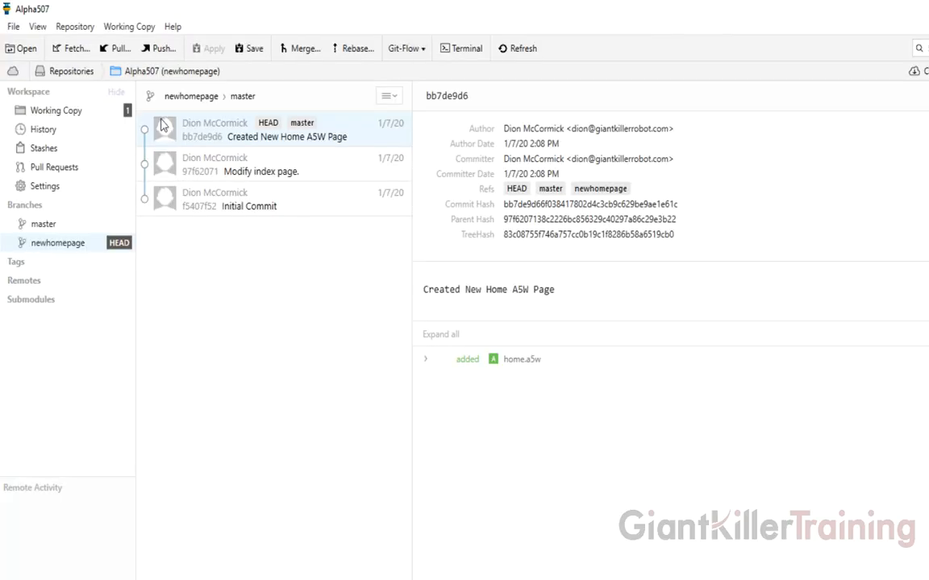
pyautogui.click(61, 107)
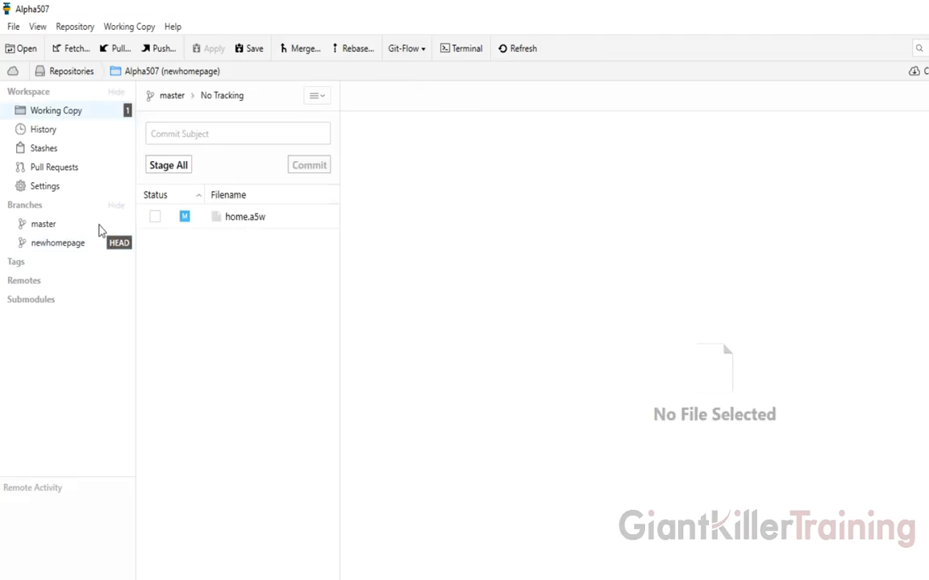
pyautogui.click(71, 244)
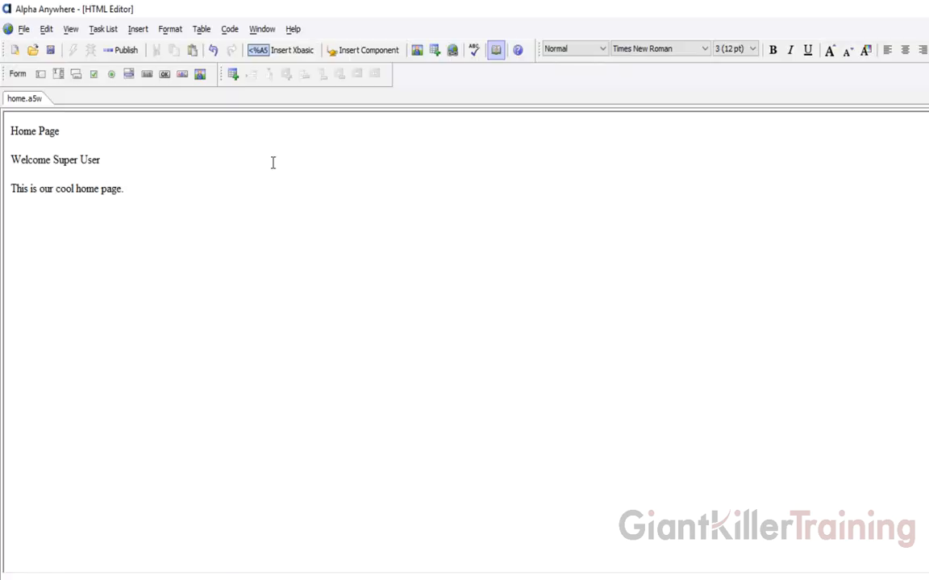
pyautogui.click(230, 579)
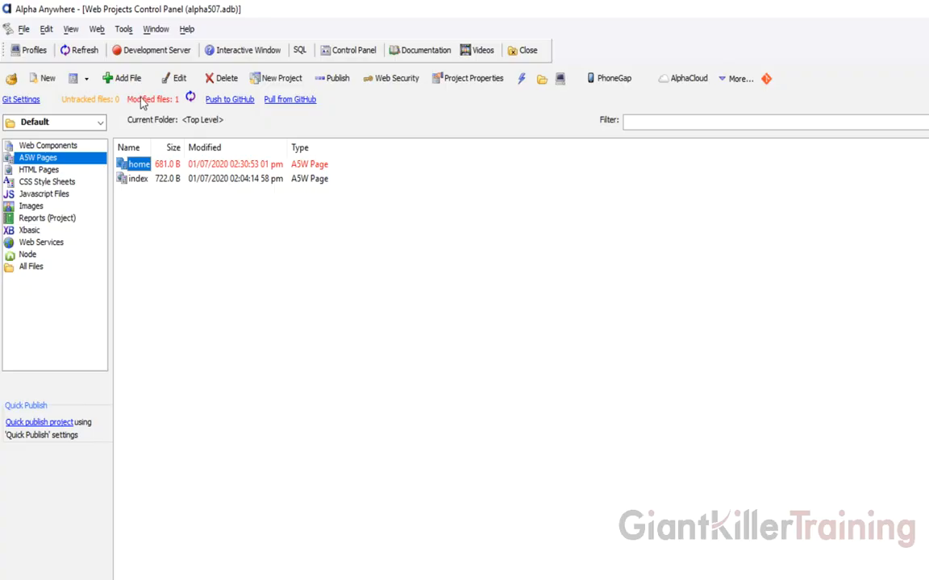
# - Commit home.a5w with message 'Modifications To Home Page' and close the result dialog
pyautogui.click(142, 99)
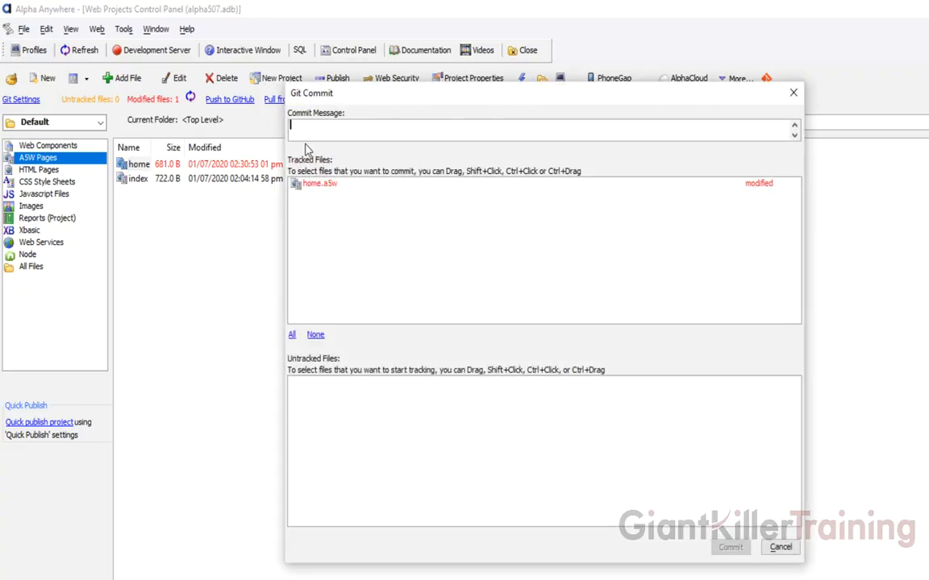
pyautogui.write('Modifications ')
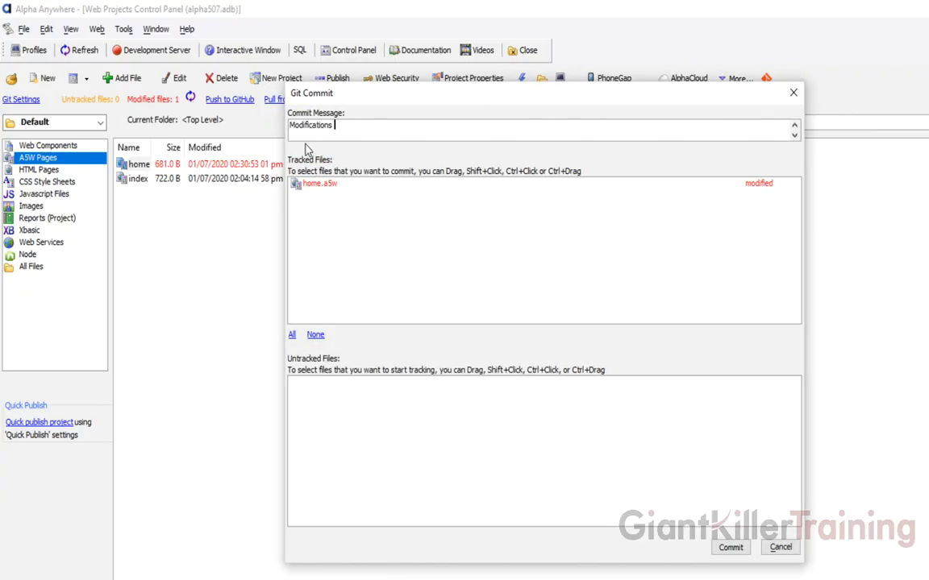
pyautogui.write('To Home Page')
pyautogui.click(322, 187)
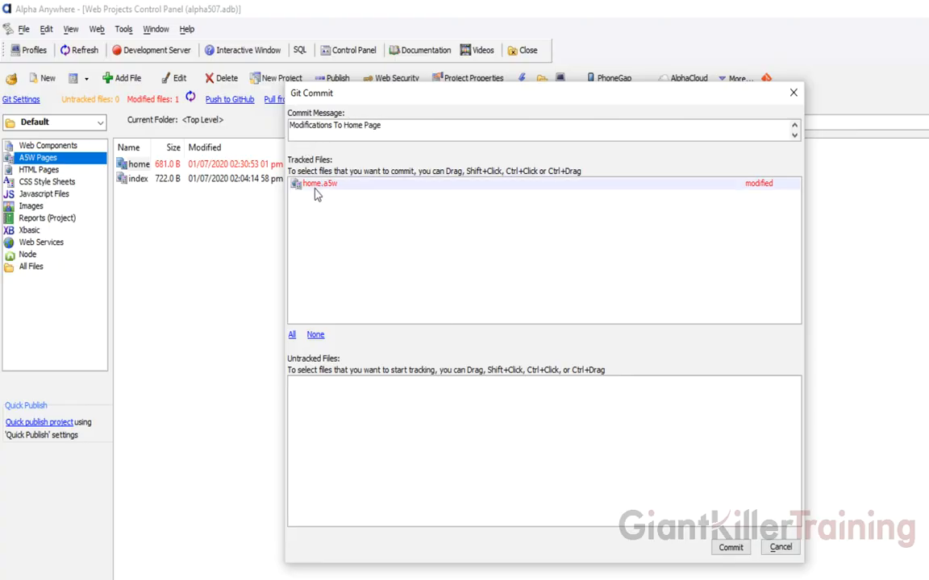
pyautogui.click(730, 547)
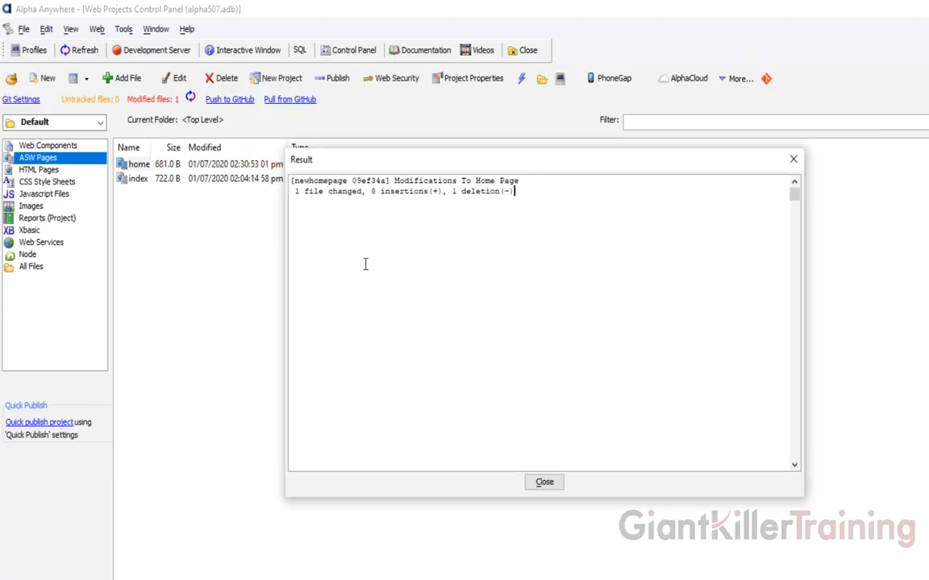
pyautogui.click(544, 477)
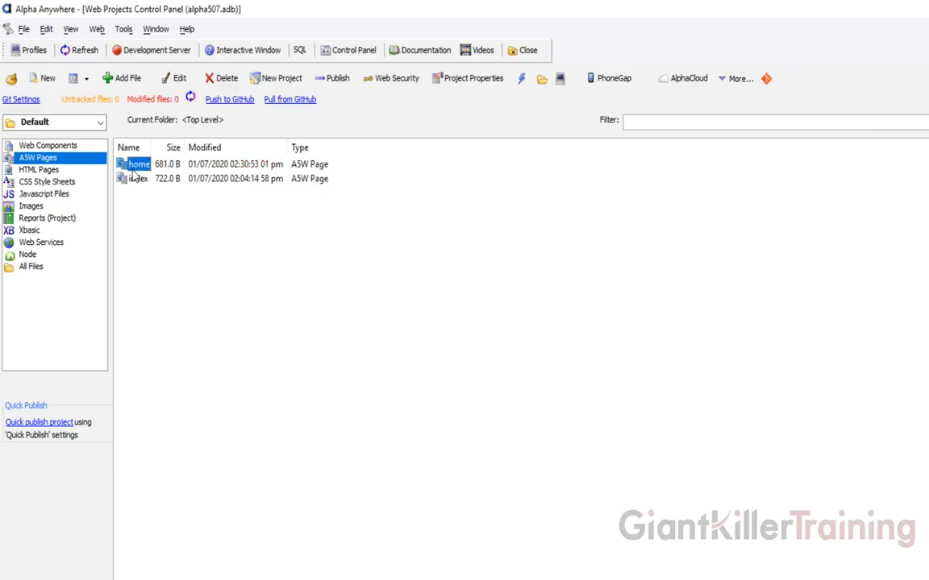
pyautogui.hotkey('alt', 'Tab')
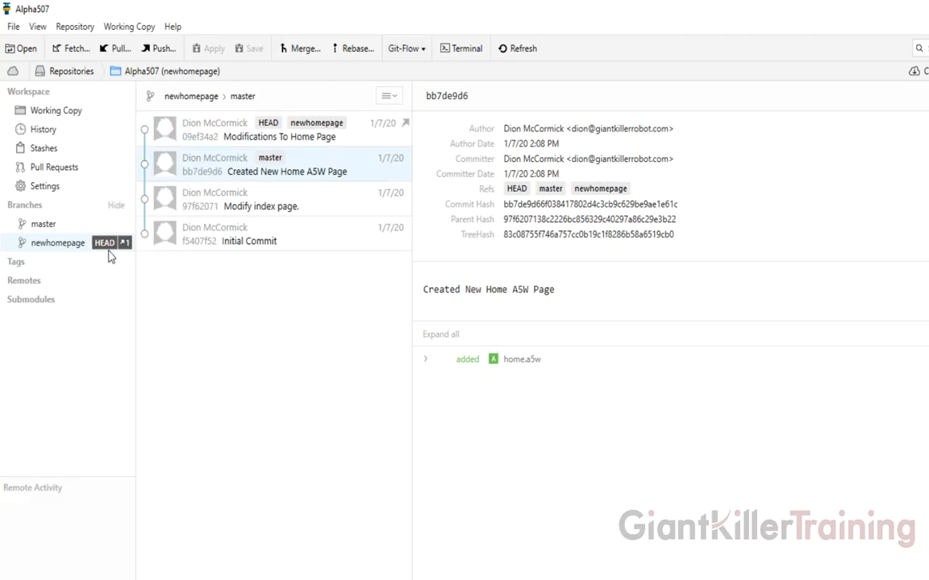
# - Review the 'Modifications To Home Page' commit, then compare master and newhomepage histories
pyautogui.click(192, 137)
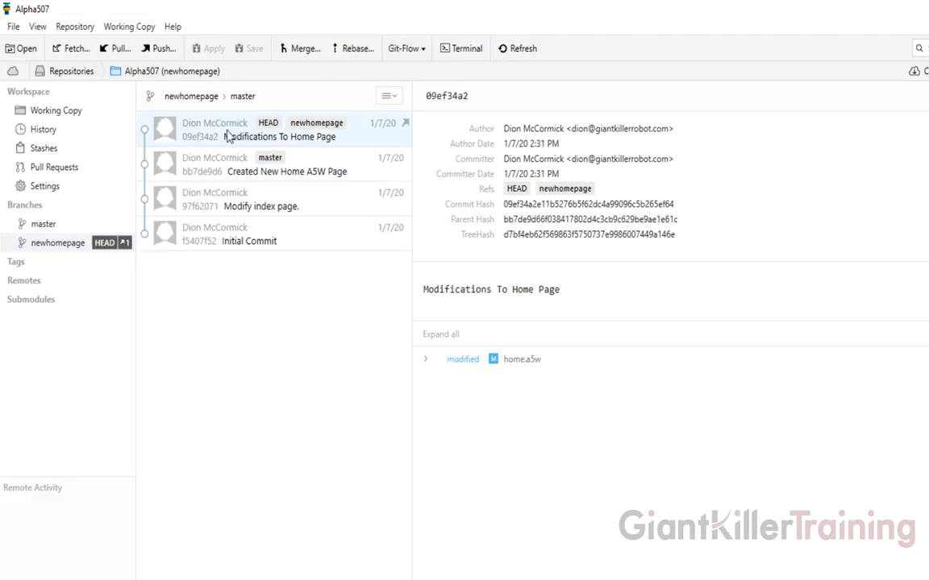
pyautogui.click(64, 229)
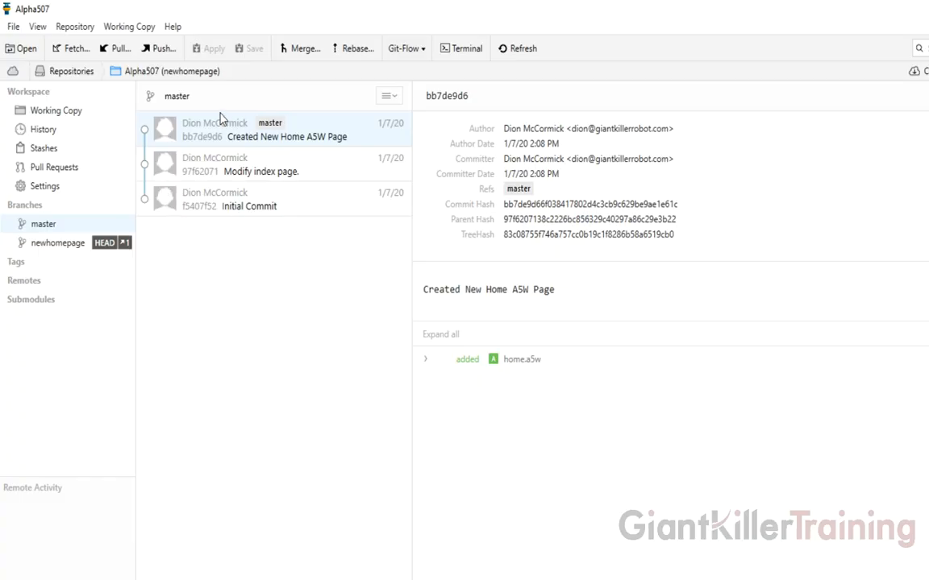
pyautogui.click(63, 246)
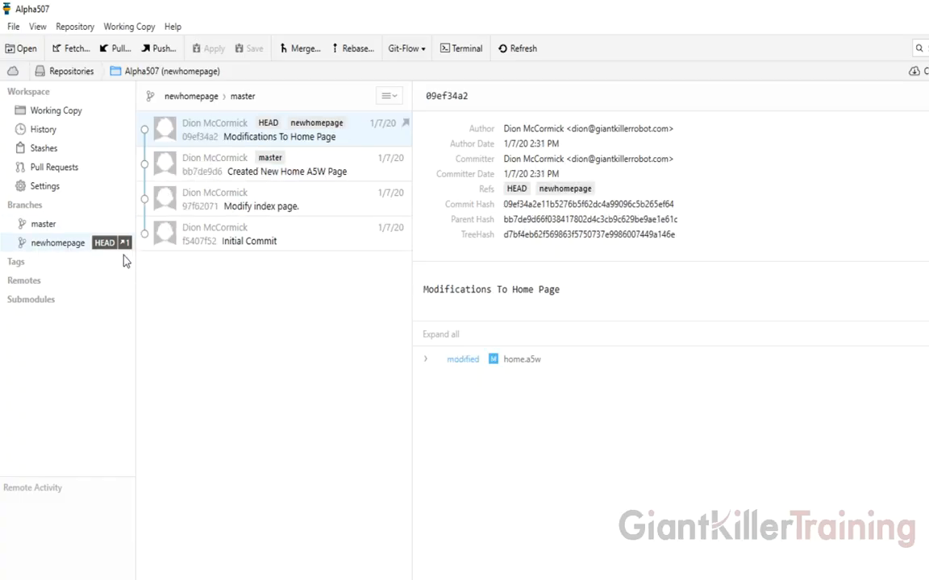
pyautogui.moveTo(57, 252)
# - Add 'I am updating this because the users want another message.' to home, save, and start a commit
pyautogui.hotkey('alt', 'Tab')
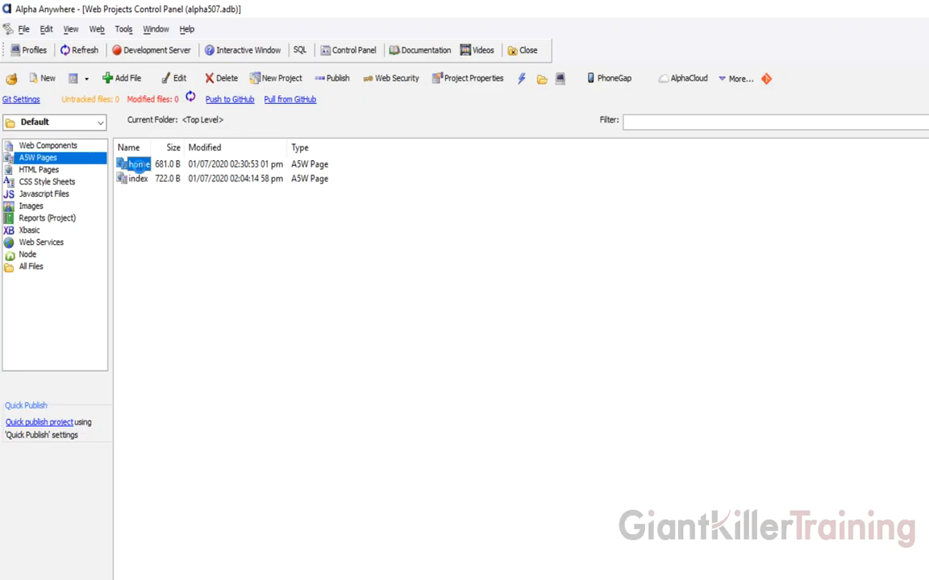
pyautogui.doubleClick(129, 162)
pyautogui.press('Return')
pyautogui.write('I am updating this because the users want another messahe')
pyautogui.press('BackSpace')
pyautogui.press('BackSpace')
pyautogui.write('ge.')
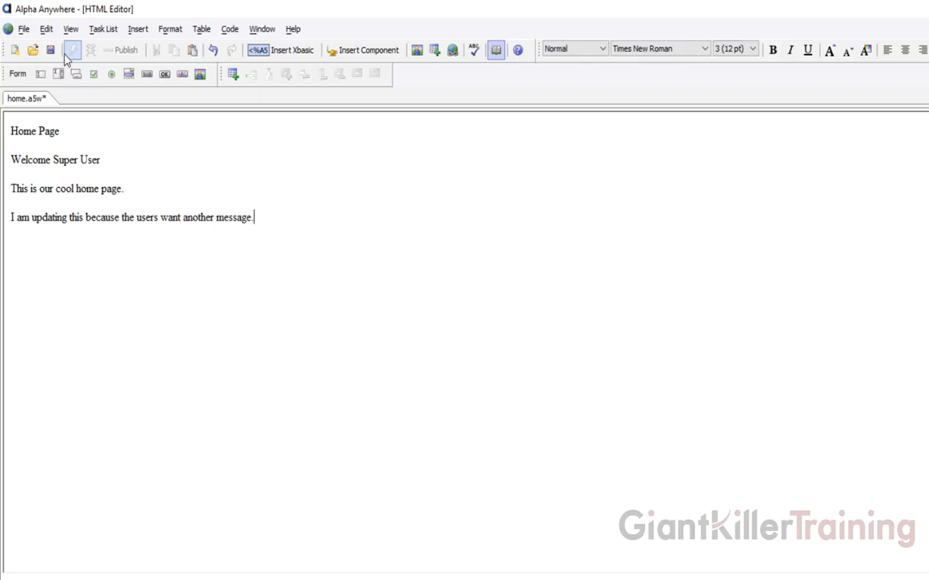
pyautogui.click(50, 50)
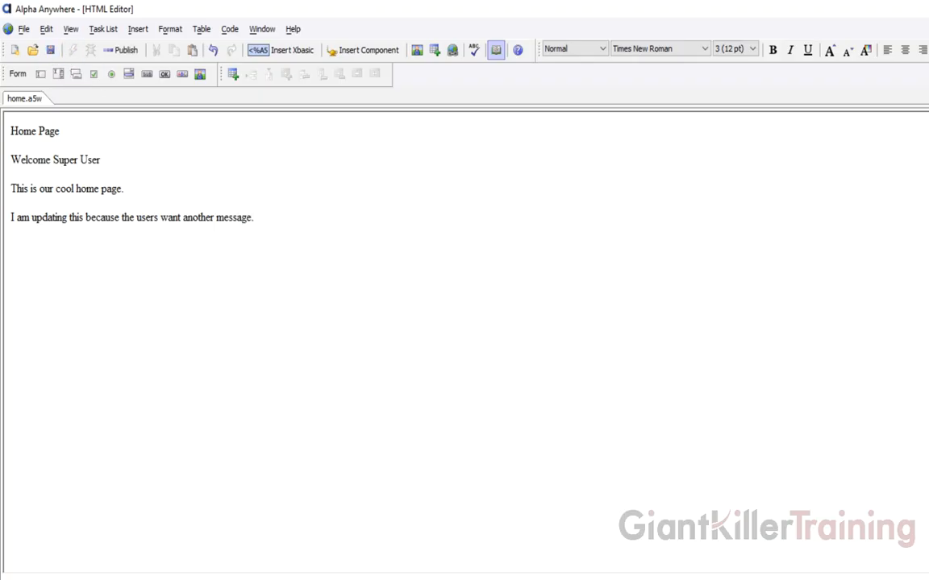
pyautogui.hotkey('ctrl', 'F4')
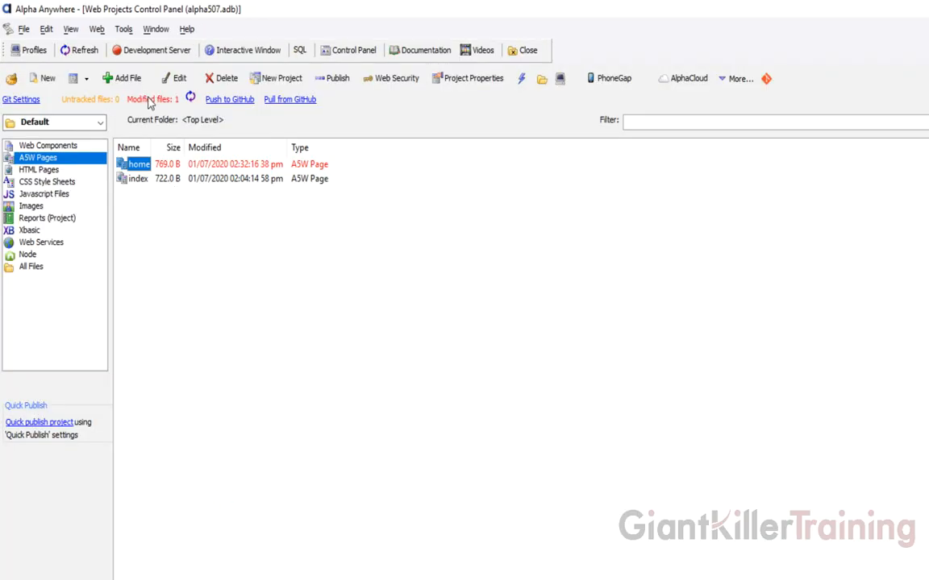
pyautogui.click(149, 99)
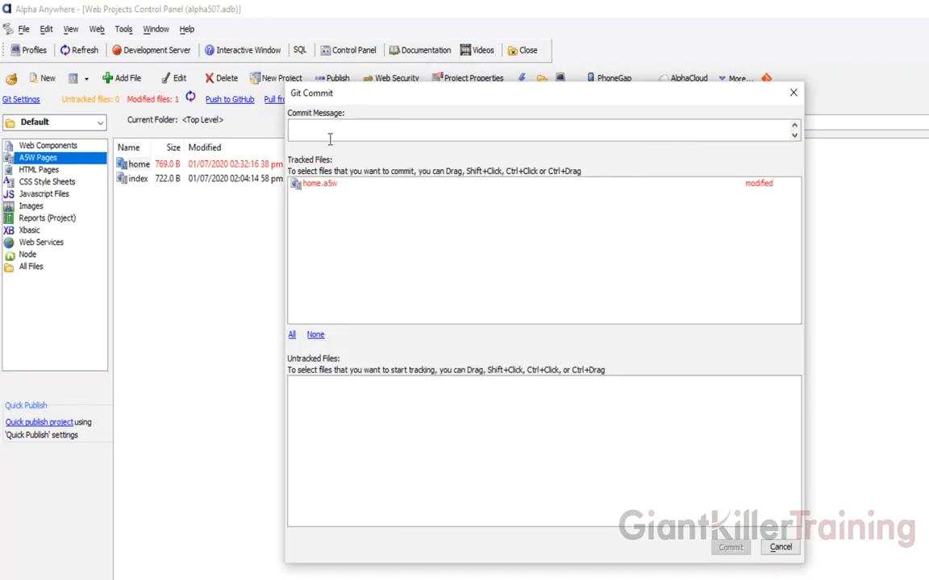
# - Commit the home page change with message 'Extra Message', fixing its typo, and close the result
pyautogui.write('Extra Mssssage')
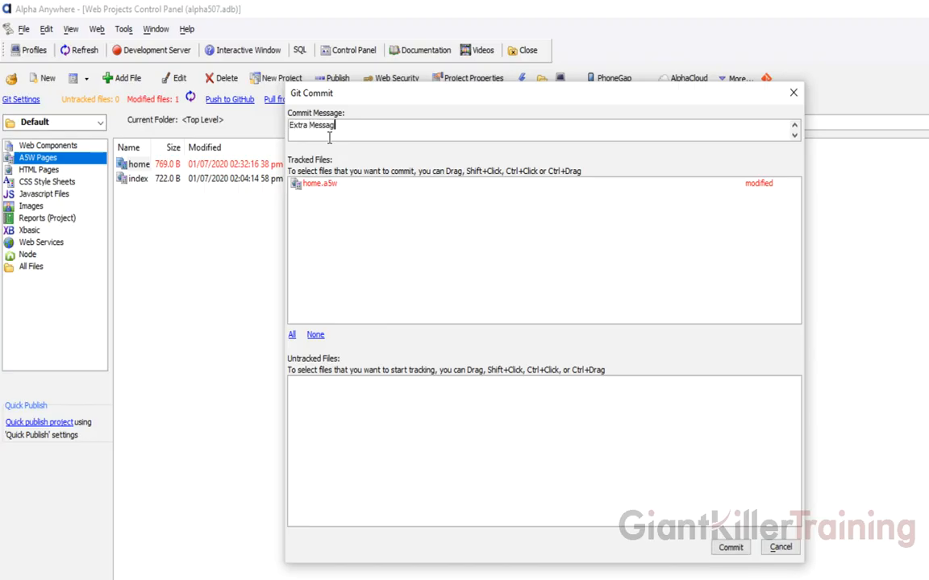
pyautogui.click(297, 183)
pyautogui.click(729, 547)
pyautogui.click(544, 482)
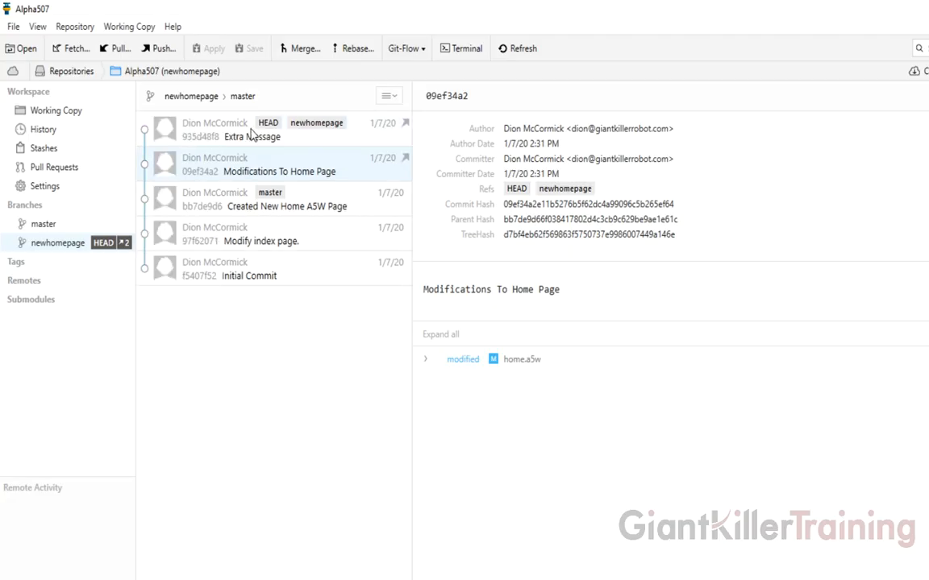
# - Review the 'Extra Message' commit, then compare the master and newhomepage histories
pyautogui.click(251, 136)
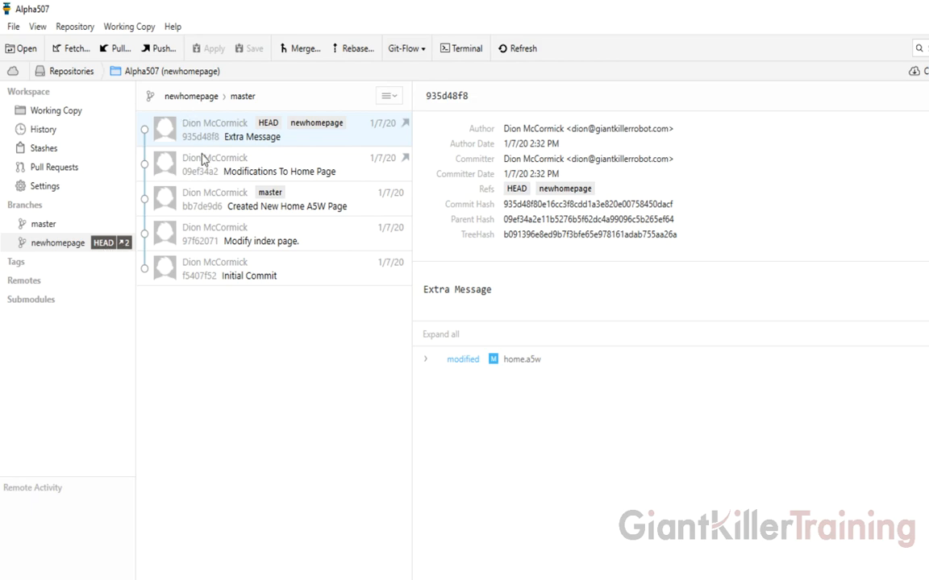
pyautogui.click(44, 225)
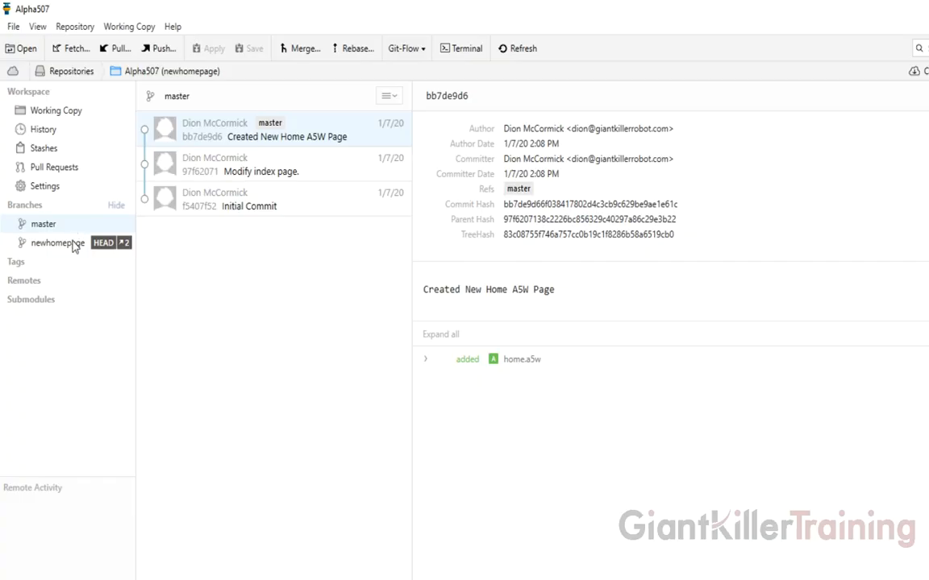
pyautogui.click(74, 245)
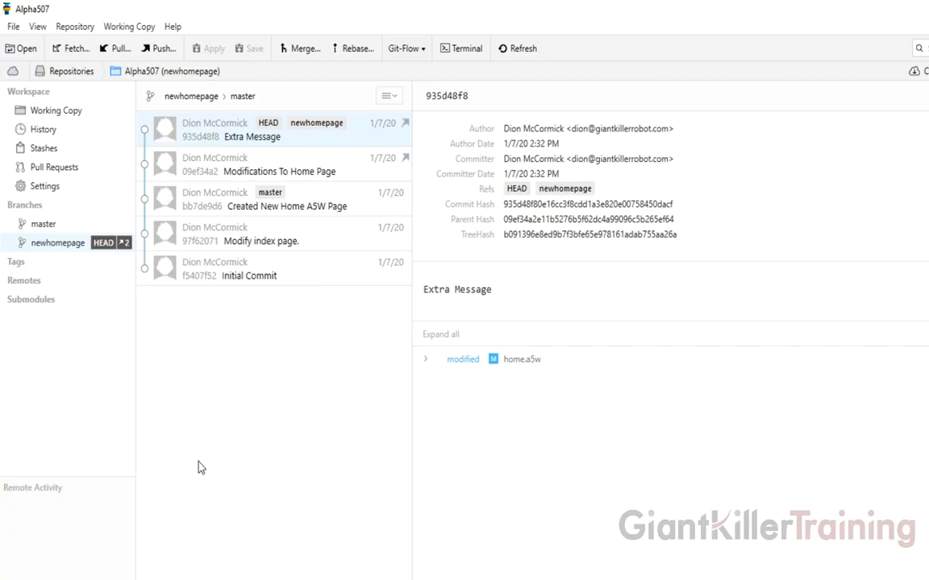
pyautogui.moveTo(58, 248)
# - Check out master in Tower so it is HEAD, then bring Alpha Anywhere to the front
pyautogui.click(50, 226)
pyautogui.rightClick(50, 227)
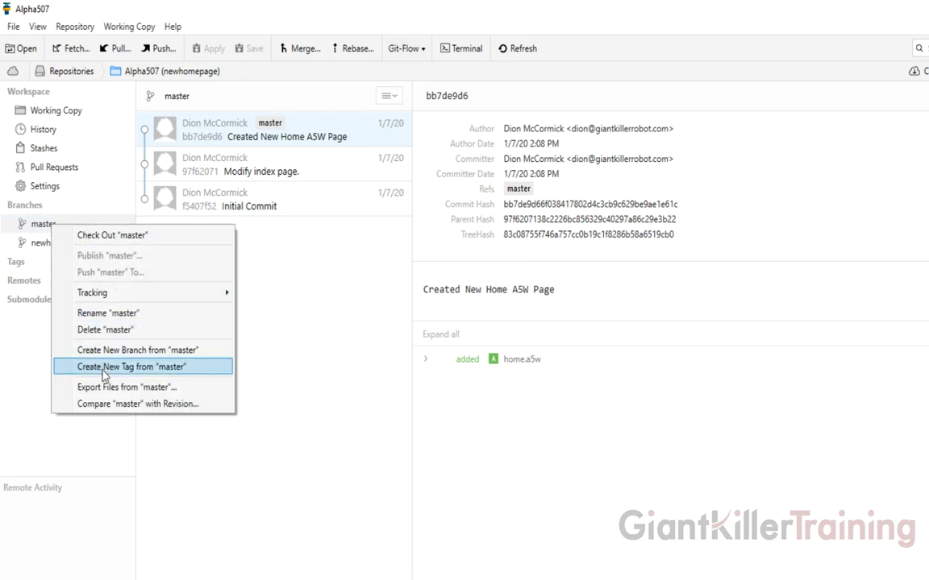
pyautogui.click(109, 236)
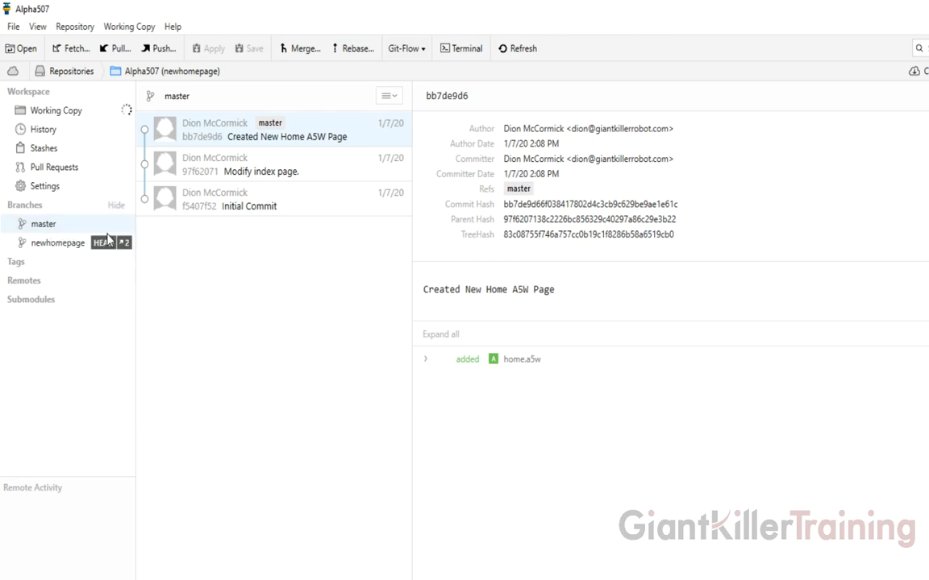
pyautogui.click(63, 227)
pyautogui.click(90, 579)
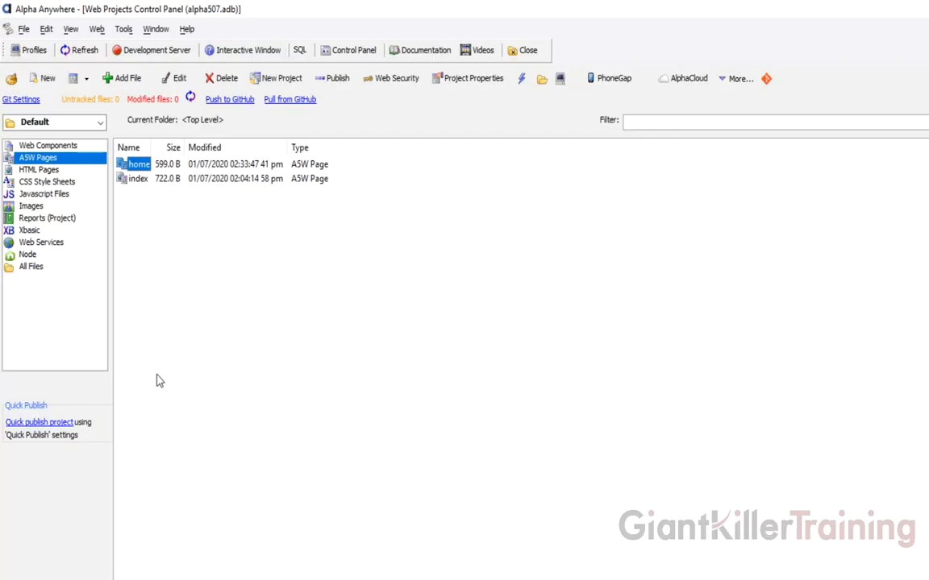
# - Open the home A5W page in the HTML Editor to view its master content
pyautogui.click(149, 251)
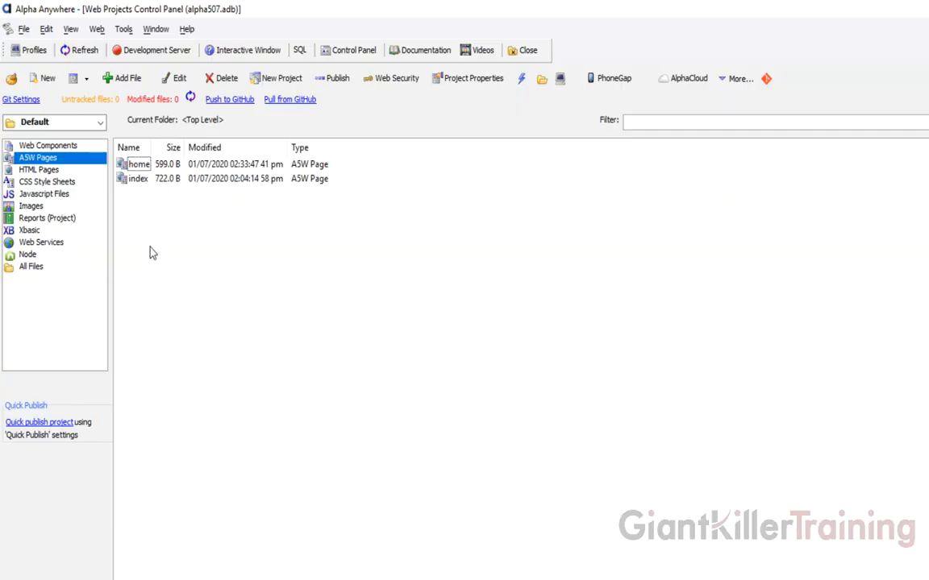
pyautogui.doubleClick(139, 165)
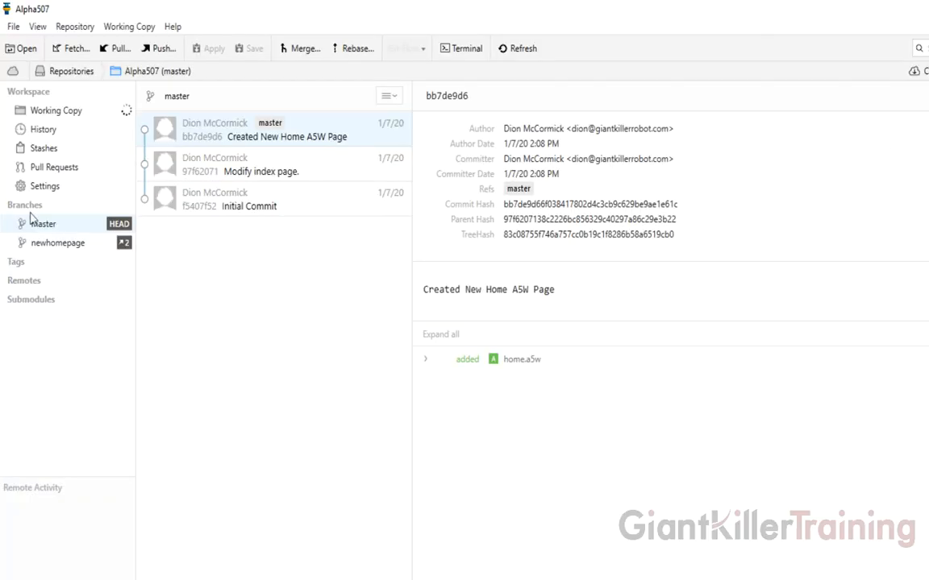
# - Try dragging newhomepage onto master, then cancel that first merge attempt
pyautogui.rightClick(58, 226)
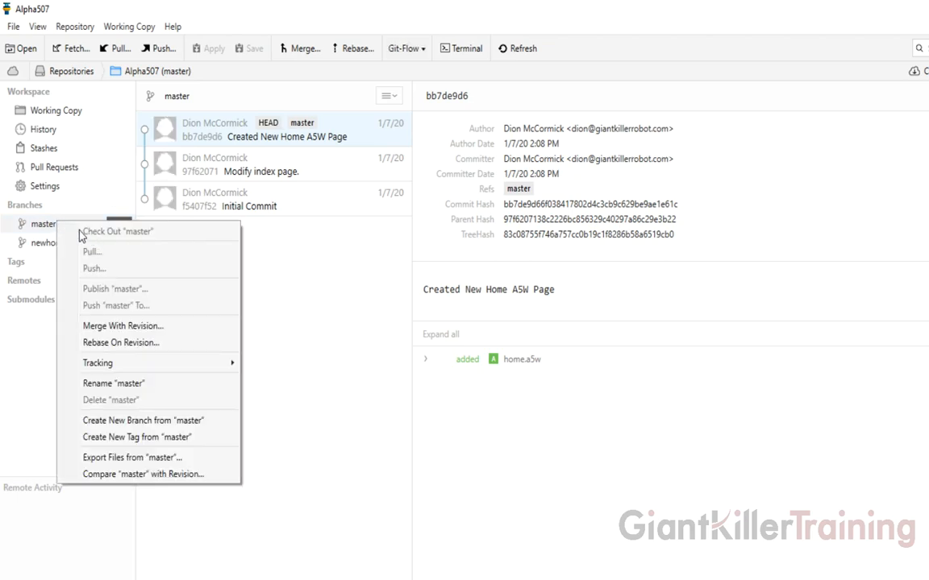
pyautogui.click(52, 230)
pyautogui.moveTo(57, 251)
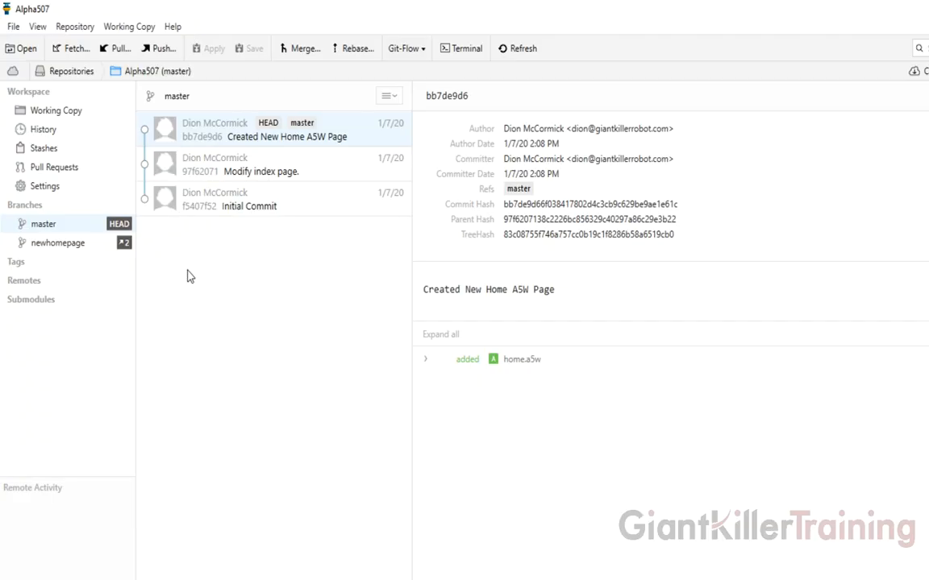
pyautogui.click(65, 249)
pyautogui.moveTo(69, 242); pyautogui.dragTo(51, 227)
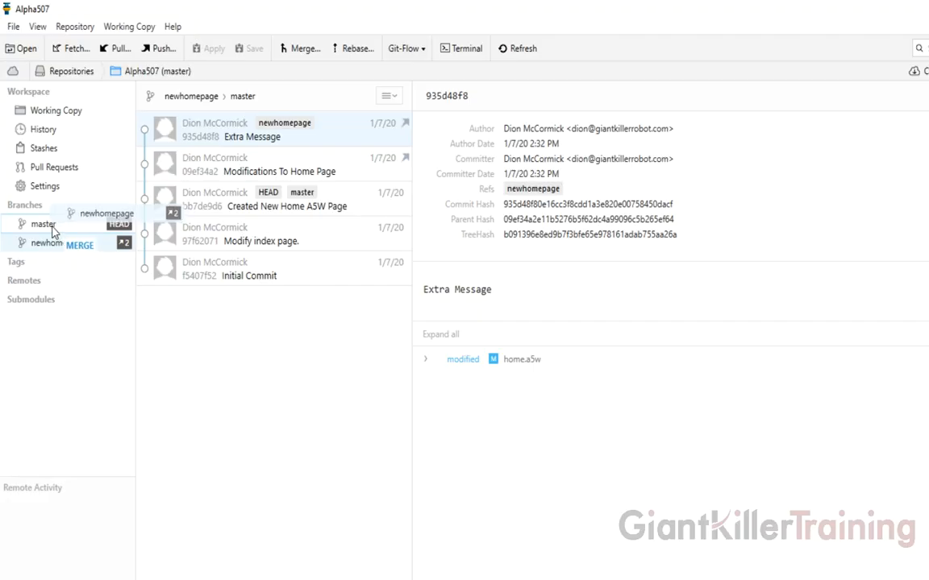
pyautogui.moveTo(52, 230); pyautogui.dragTo(52, 247)
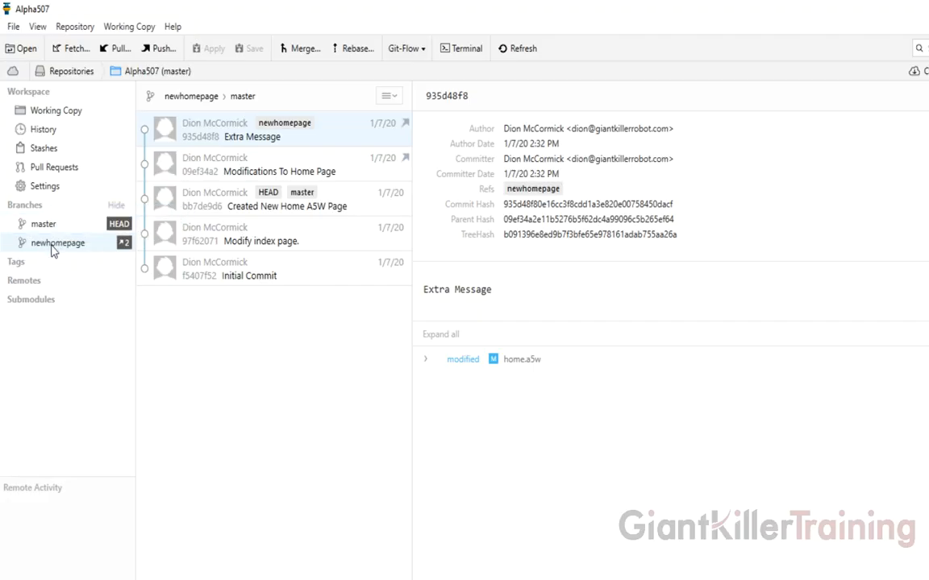
# - Drag newhomepage onto master and confirm the merge in the Merge dialog
pyautogui.rightClick(51, 250)
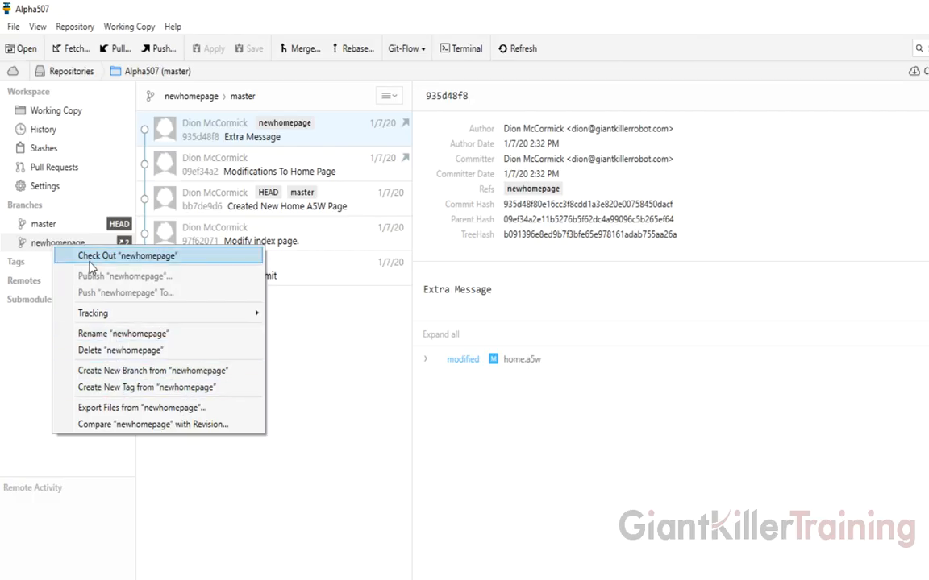
pyautogui.click(74, 224)
pyautogui.click(79, 243)
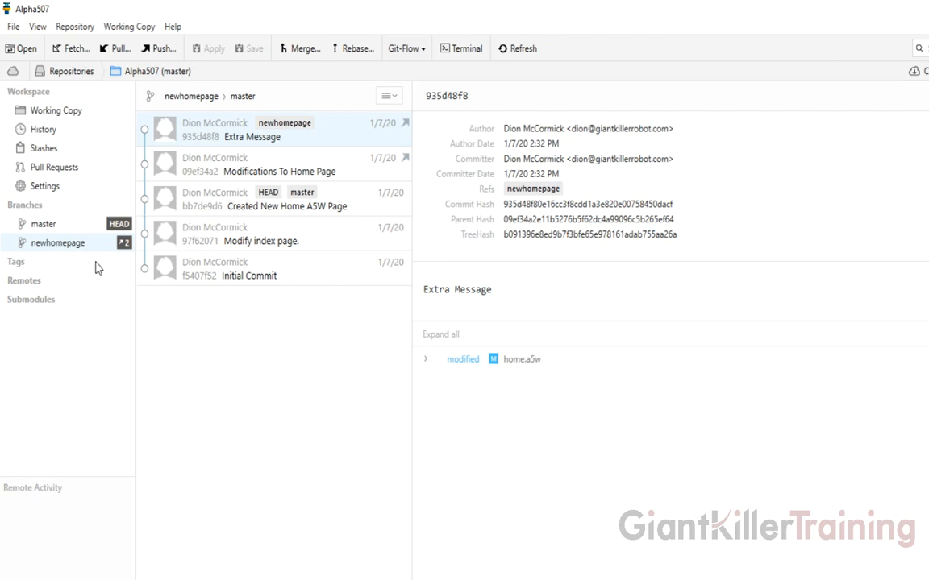
pyautogui.moveTo(58, 247); pyautogui.dragTo(50, 228)
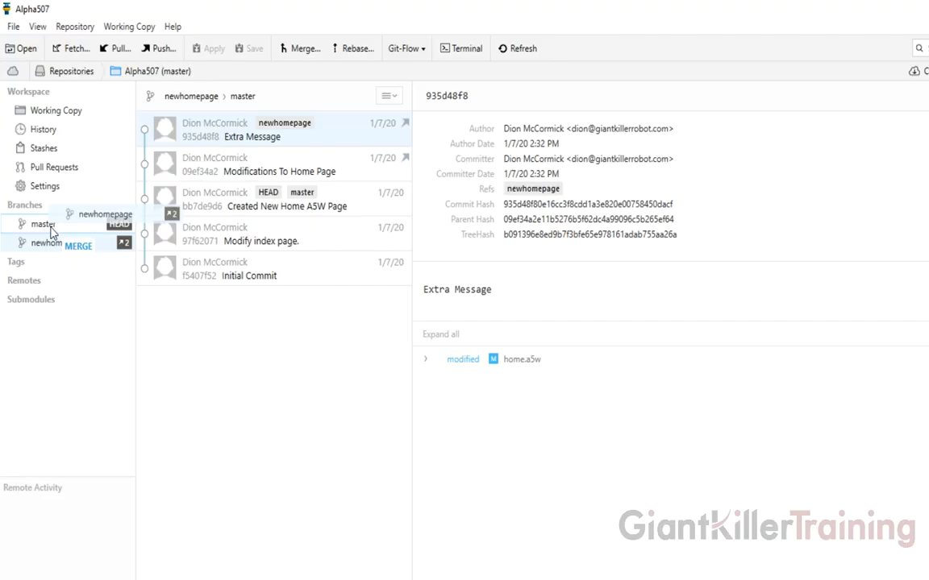
pyautogui.moveTo(50, 231); pyautogui.dragTo(50, 233)
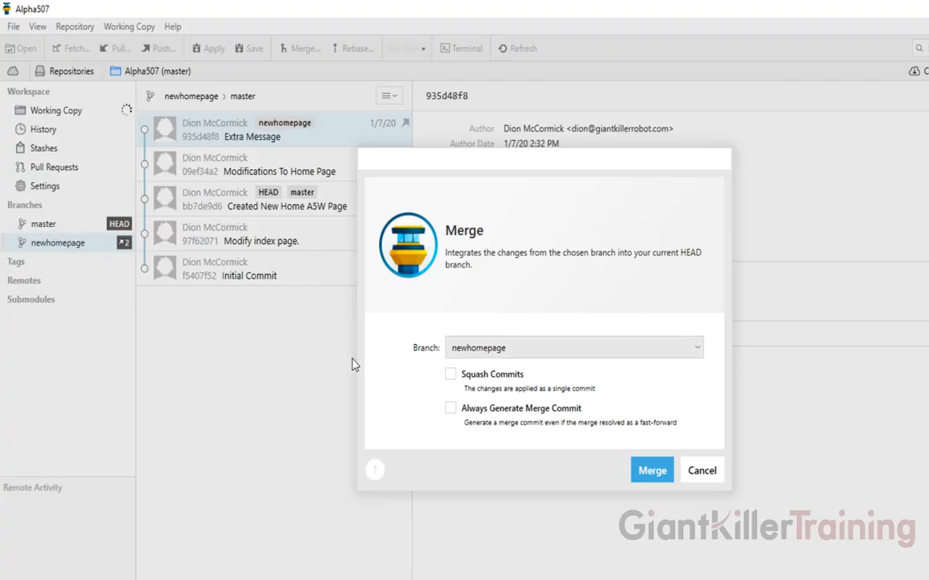
pyautogui.click(655, 474)
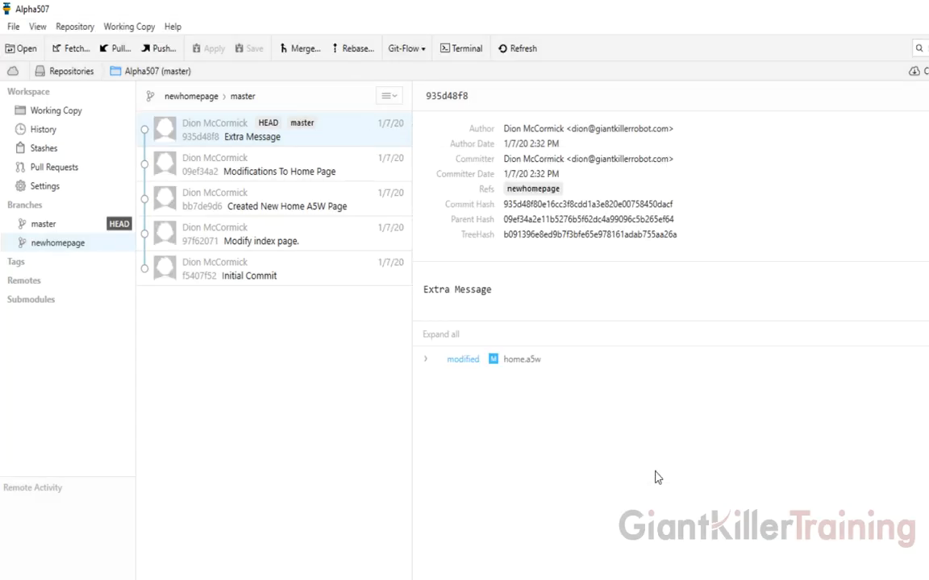
# - Delete the merged newhomepage branch, leaving master with all five commits up to 'Extra Message'
pyautogui.click(116, 227)
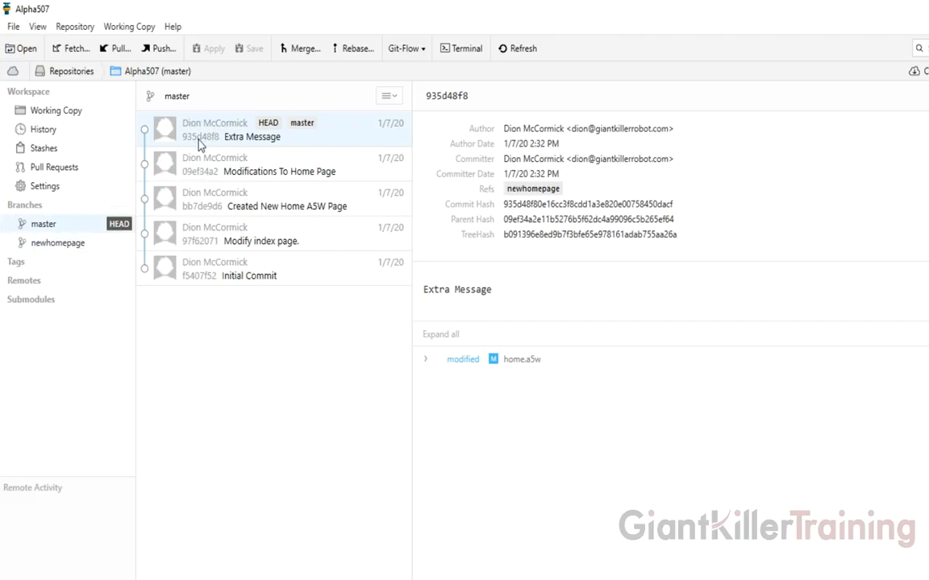
pyautogui.click(67, 243)
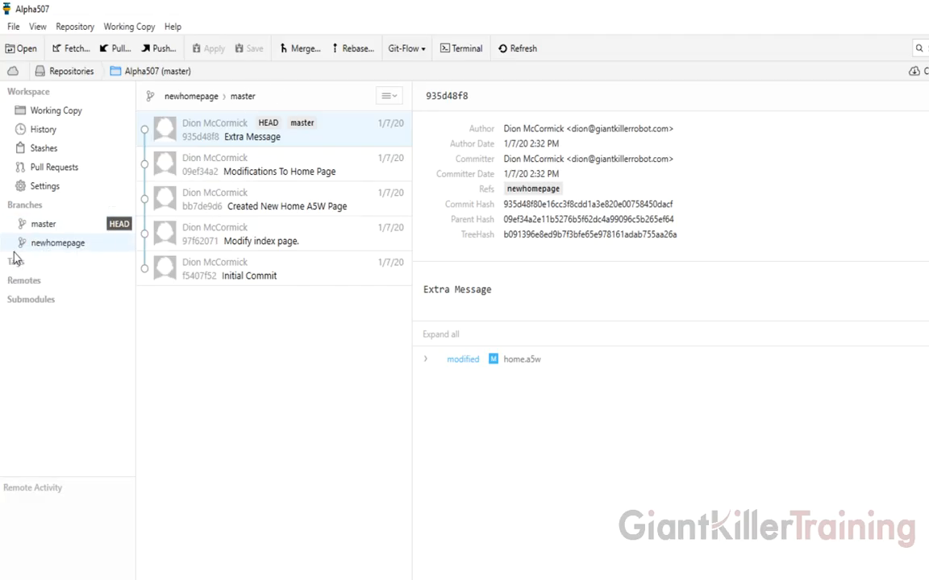
pyautogui.rightClick(57, 246)
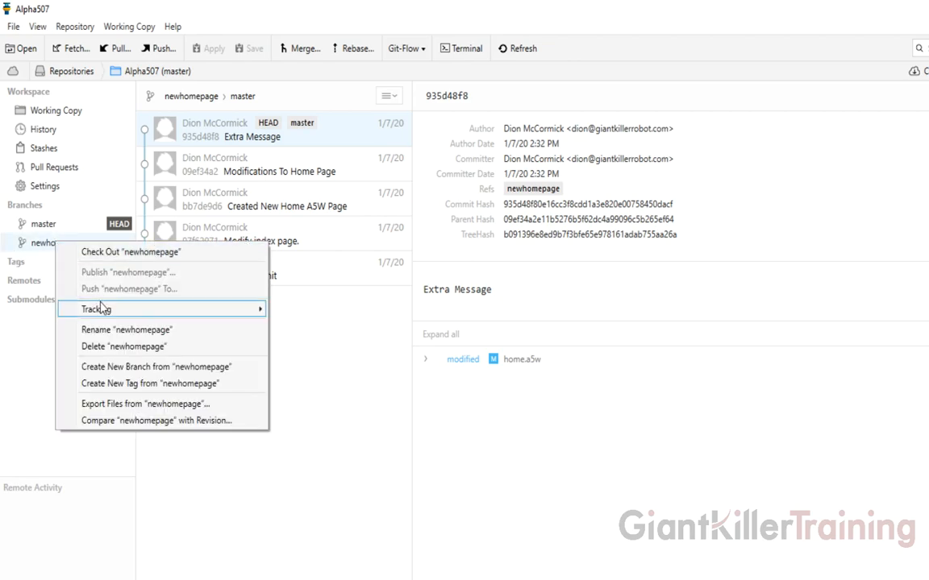
pyautogui.click(110, 346)
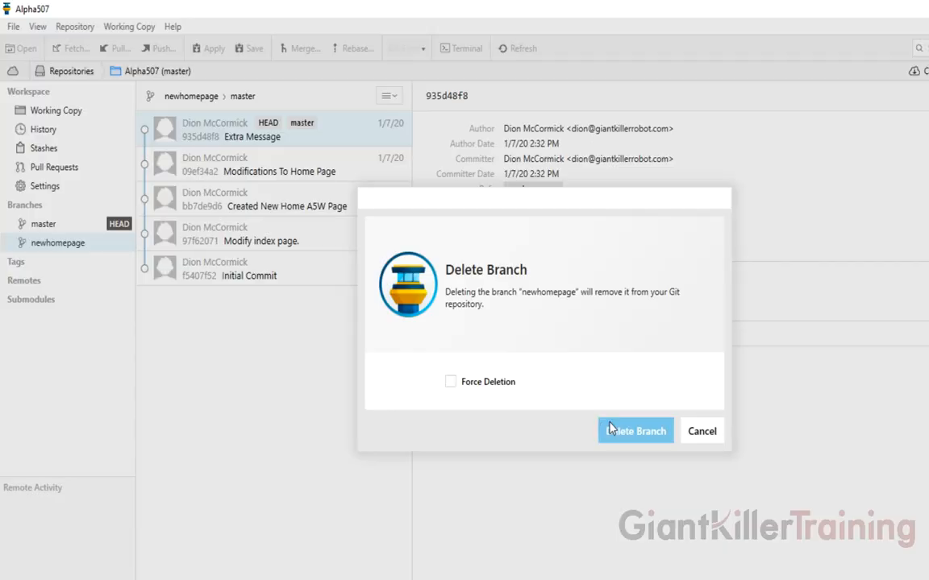
pyautogui.click(636, 431)
pyautogui.click(75, 230)
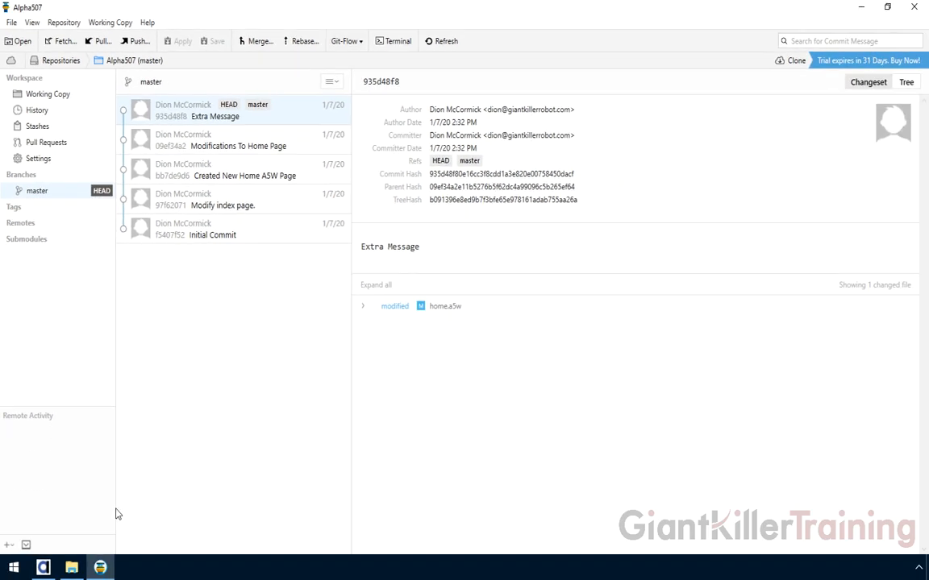
# - Open the merged home page in Alpha Anywhere, then close it and return to the control panel
pyautogui.click(44, 569)
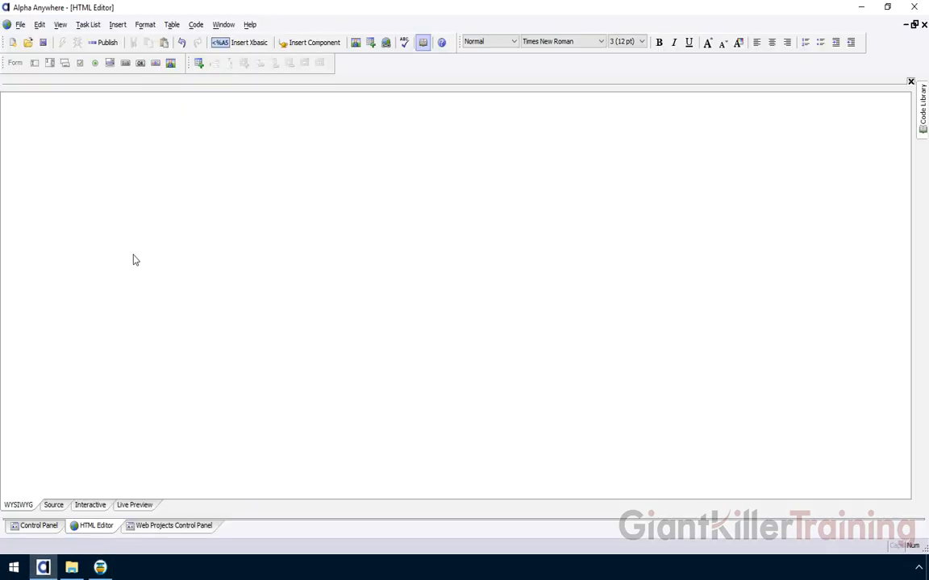
pyautogui.click(181, 526)
pyautogui.doubleClick(109, 137)
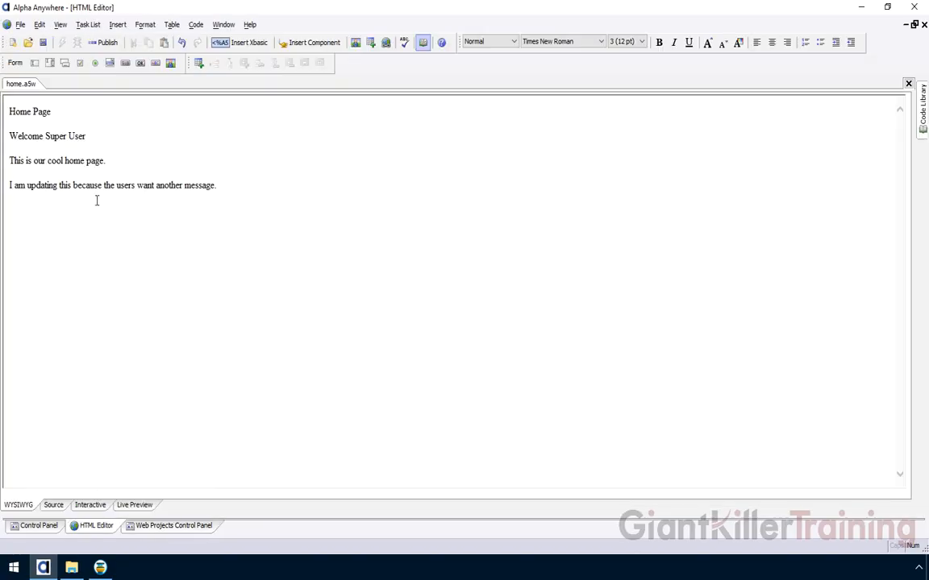
pyautogui.click(908, 84)
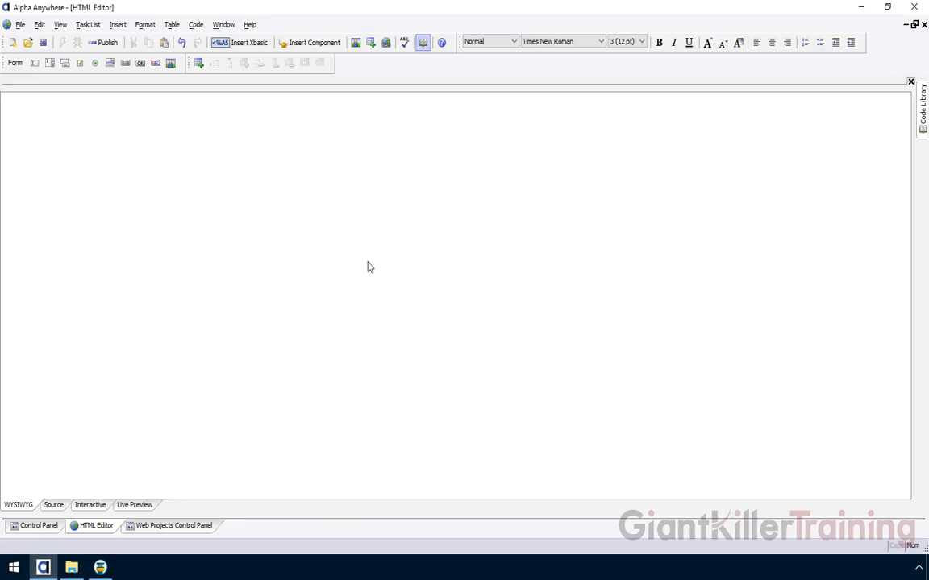
pyautogui.click(166, 534)
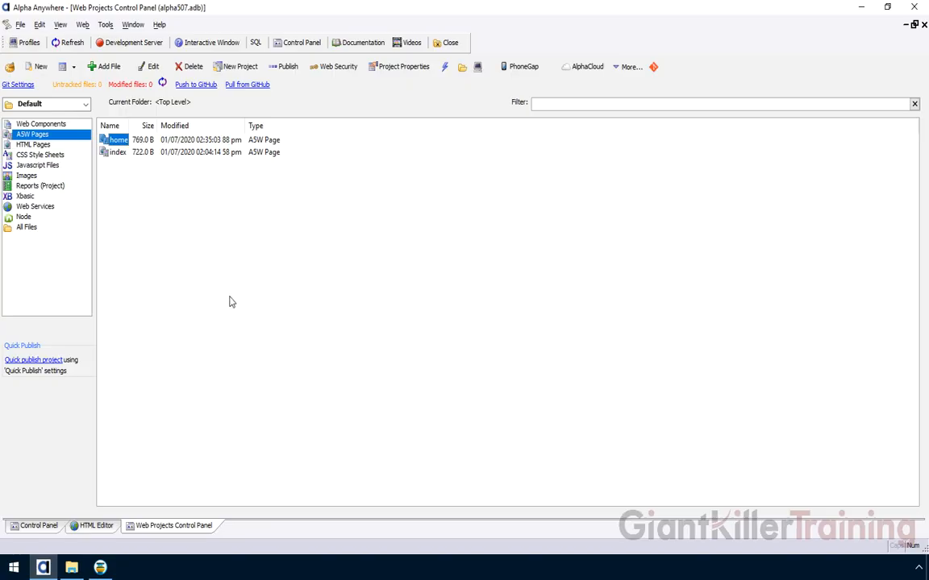
# - Create and check out a newfeatures branch from master with Track Branch enabled
pyautogui.click(100, 567)
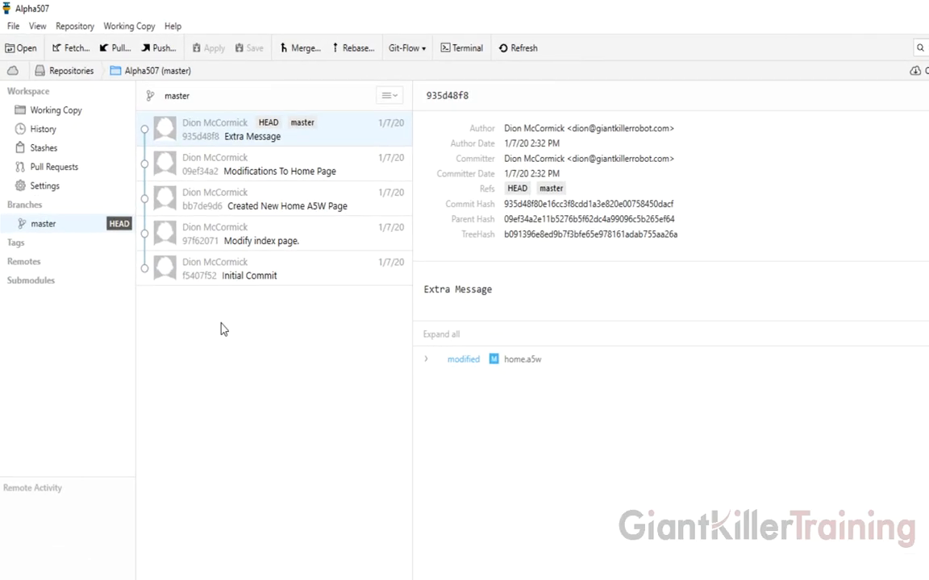
pyautogui.rightClick(62, 229)
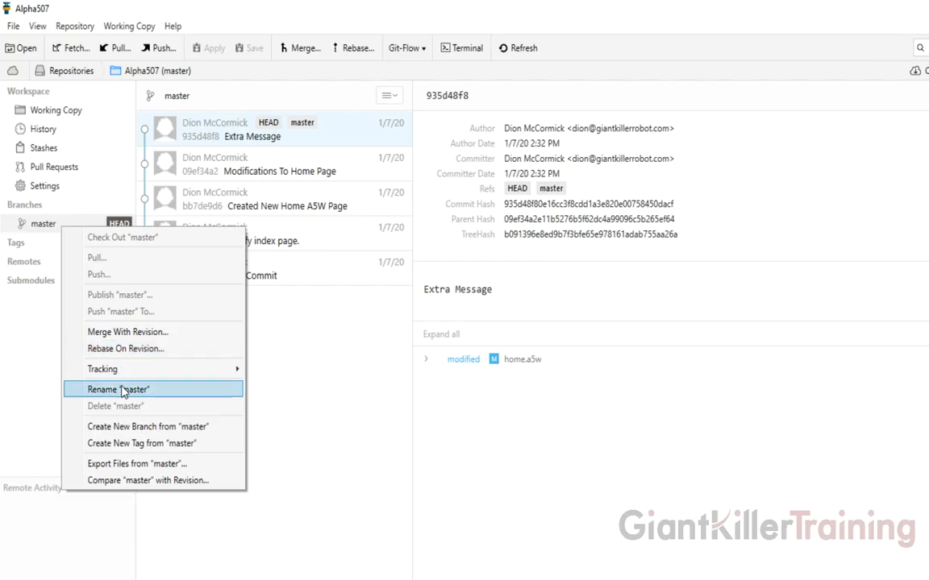
pyautogui.click(129, 428)
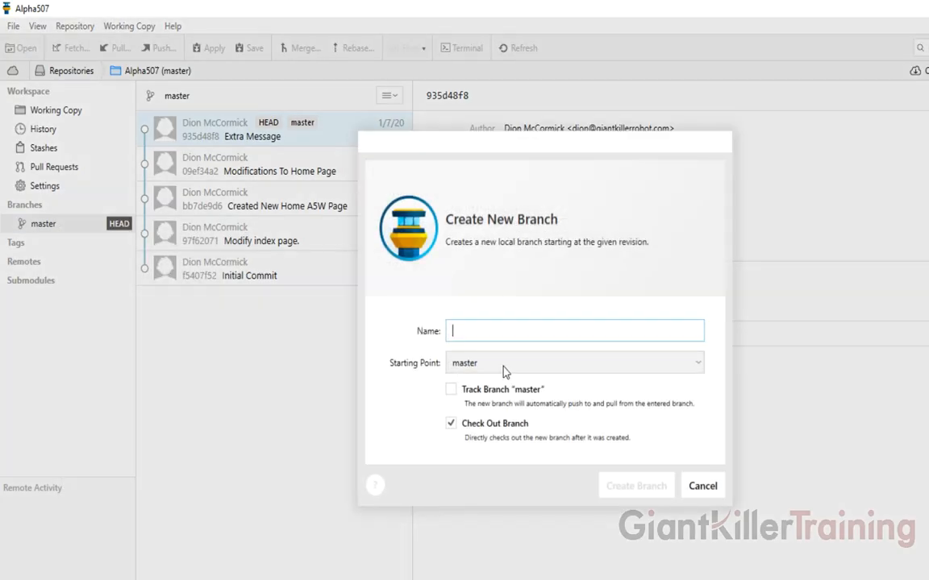
pyautogui.write('newfeatures')
pyautogui.click(451, 390)
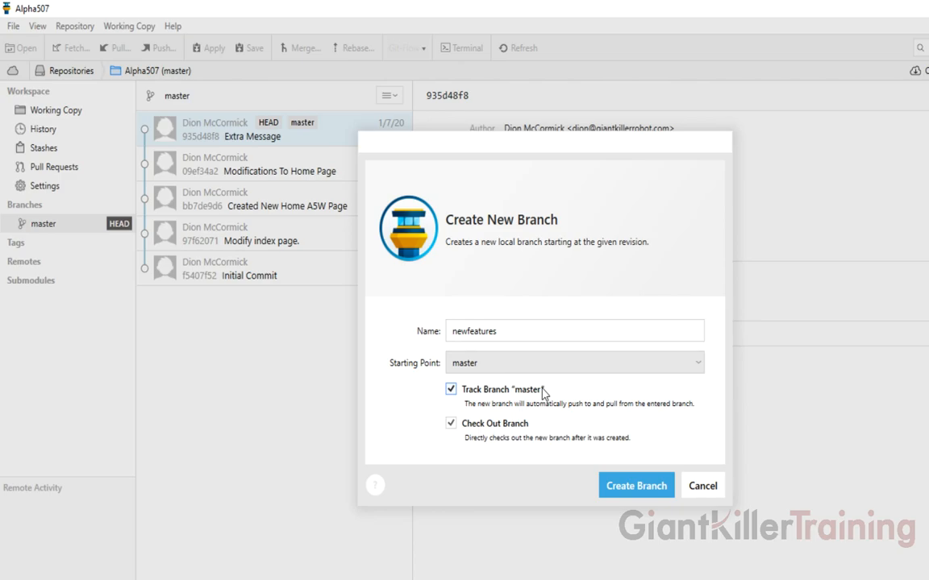
pyautogui.click(616, 484)
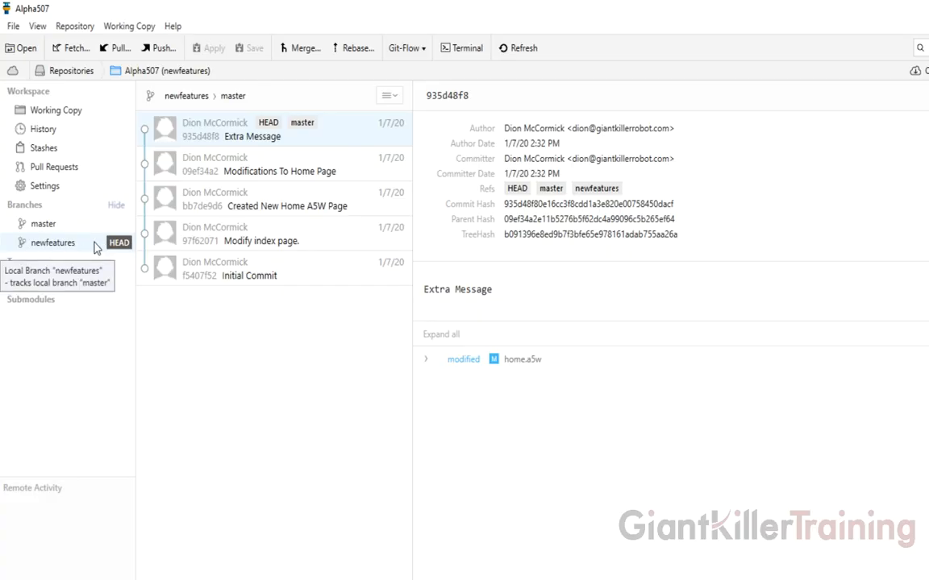
pyautogui.click(189, 578)
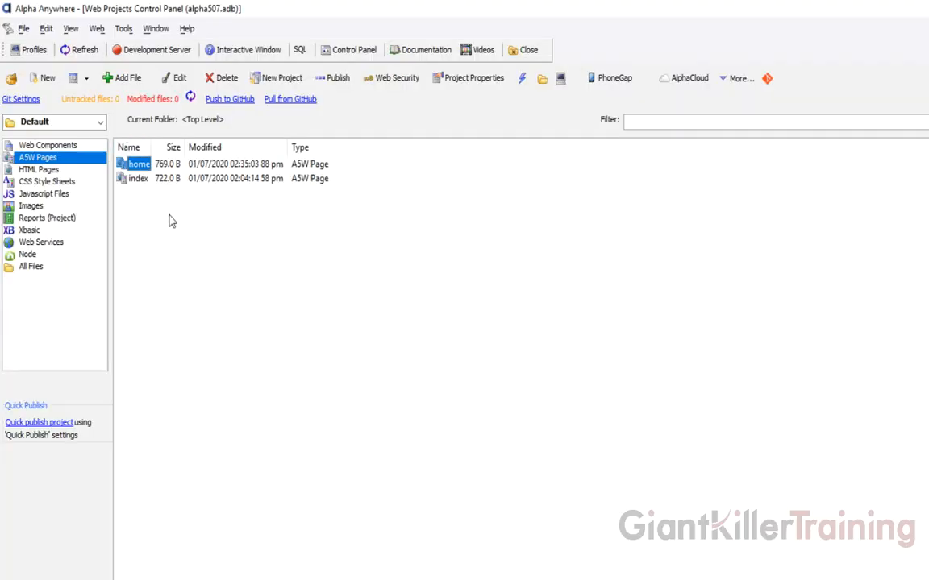
# - Start a new blank page with the lines 'Contact Page' and 'New Feature'
pyautogui.click(44, 77)
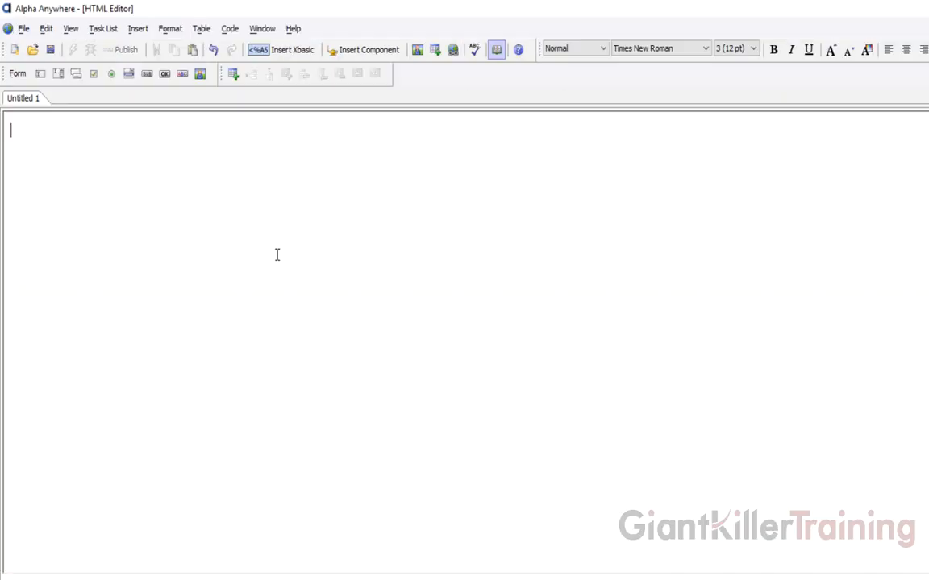
pyautogui.write('Contact Page')
pyautogui.press('Return')
pyautogui.write('New Feature')
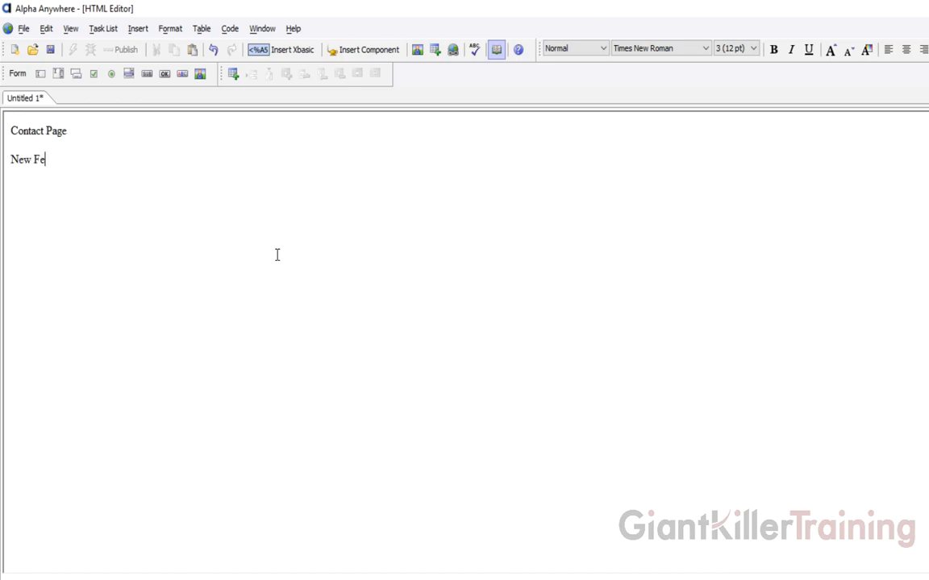
# - Save the page as contact.a5w and close the editor
pyautogui.click(50, 50)
pyautogui.write('c')
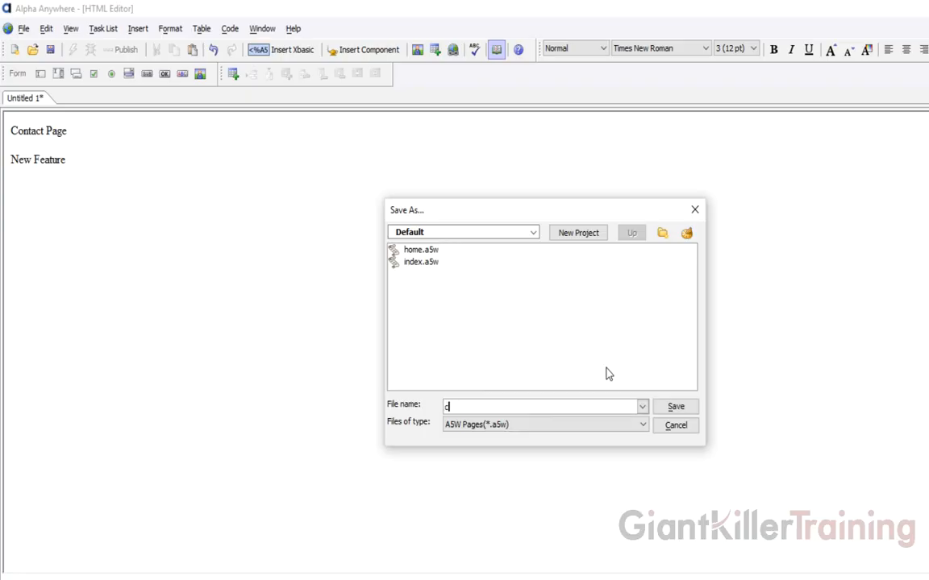
pyautogui.write('ontact.a5w')
pyautogui.press('Return')
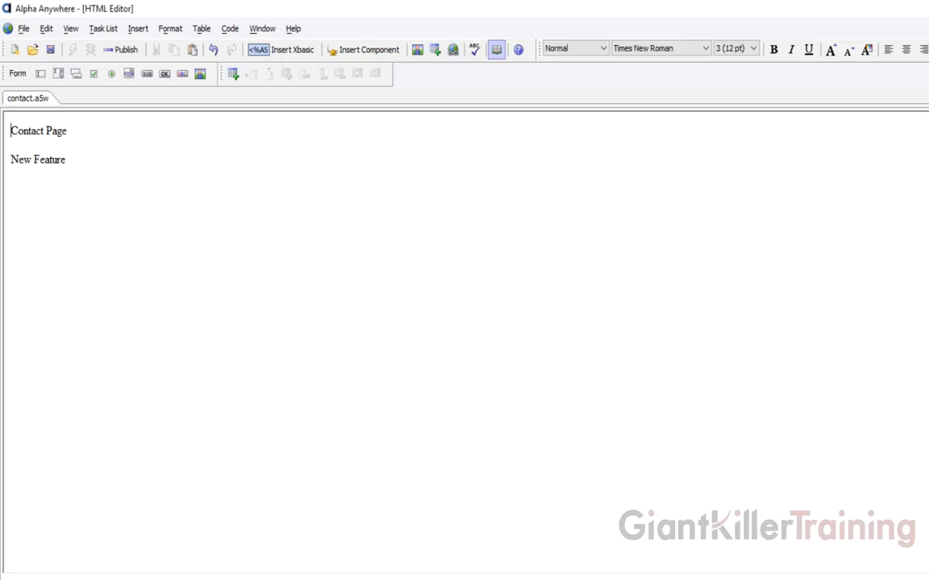
pyautogui.hotkey('ctrl', 'F4')
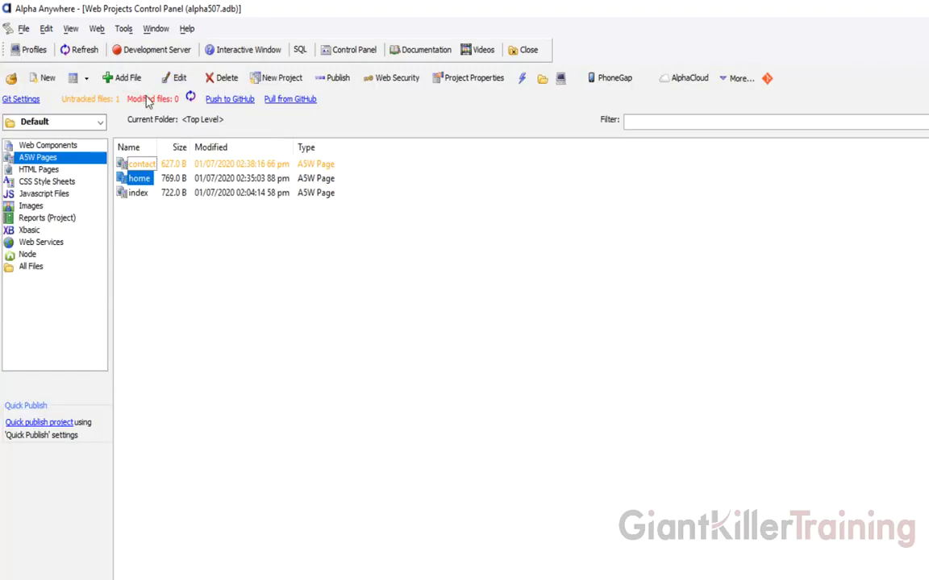
# - Commit contact.a5w with the message 'New Contact Page', then switch to Tower
pyautogui.click(149, 98)
pyautogui.write('N')
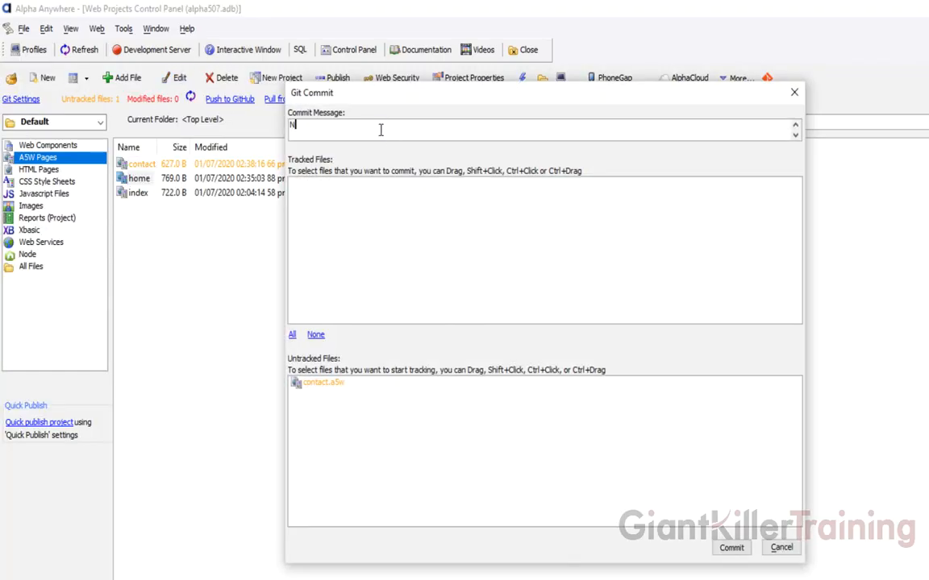
pyautogui.write('ew Contact Page')
pyautogui.click(327, 387)
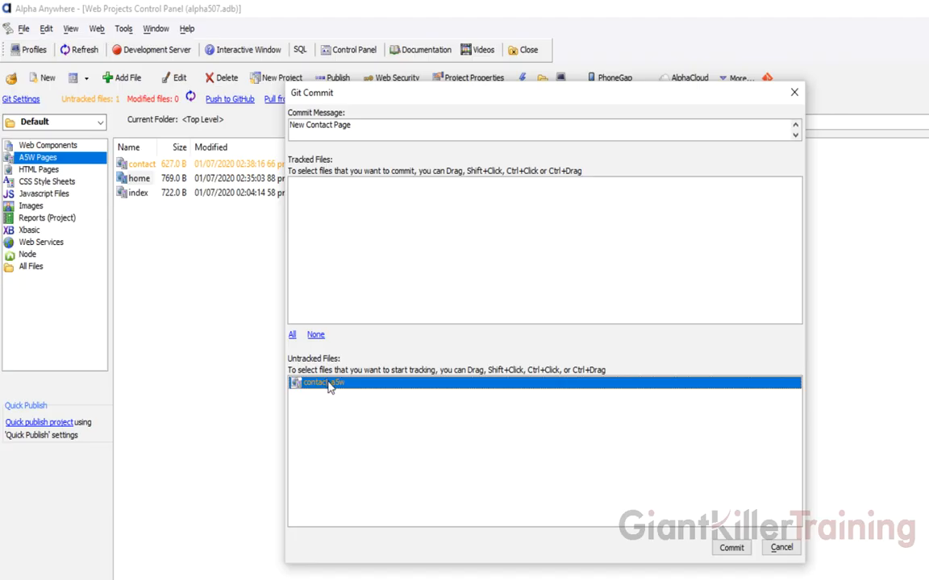
pyautogui.click(731, 547)
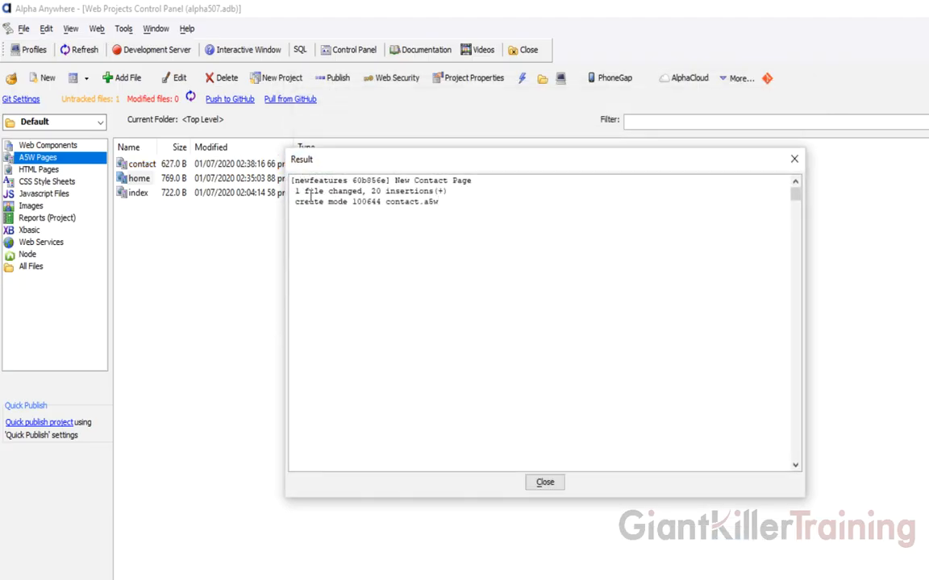
pyautogui.click(544, 483)
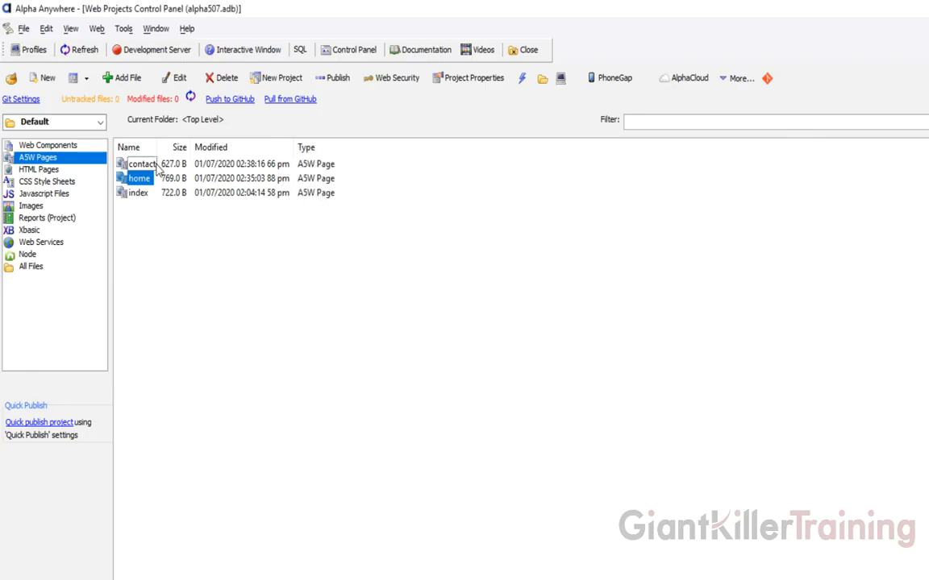
pyautogui.hotkey('alt', 'Tab')
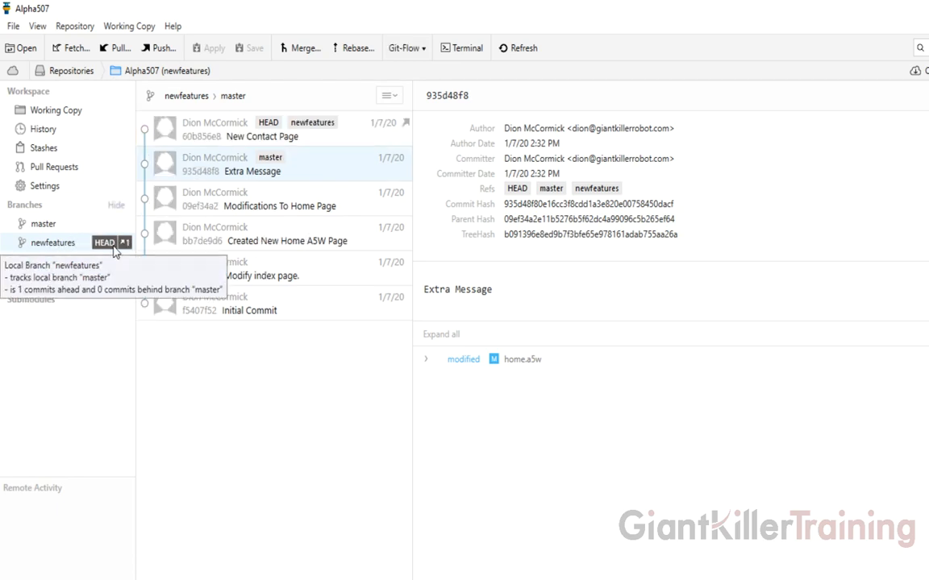
# - Inspect the New Contact Page commit on newfeatures, then return to Alpha Anywhere
pyautogui.click(228, 134)
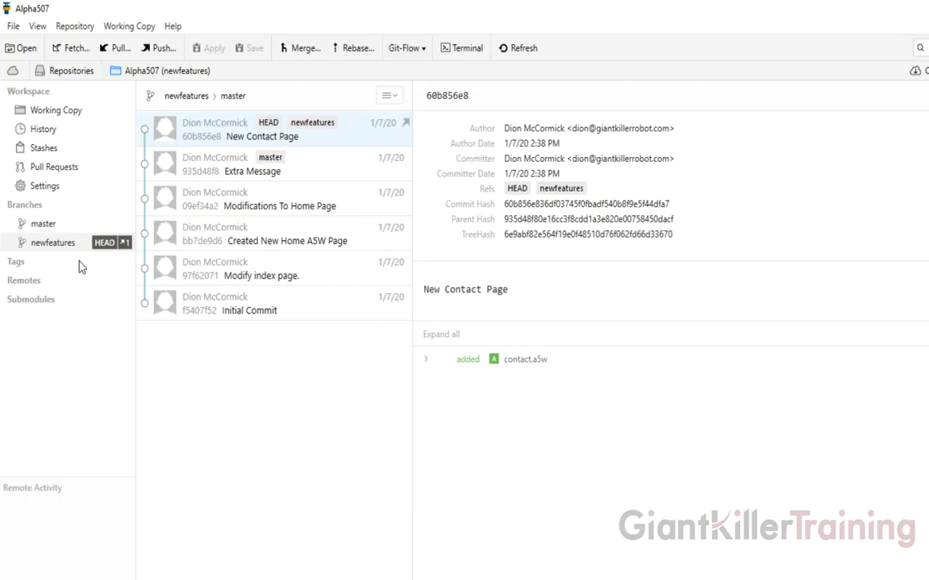
pyautogui.moveTo(108, 247)
pyautogui.click(64, 578)
# - Add the lines 'Enter your contact data.', 'First Last' and 'Middle' to contact.a5w, then save it
pyautogui.doubleClick(141, 163)
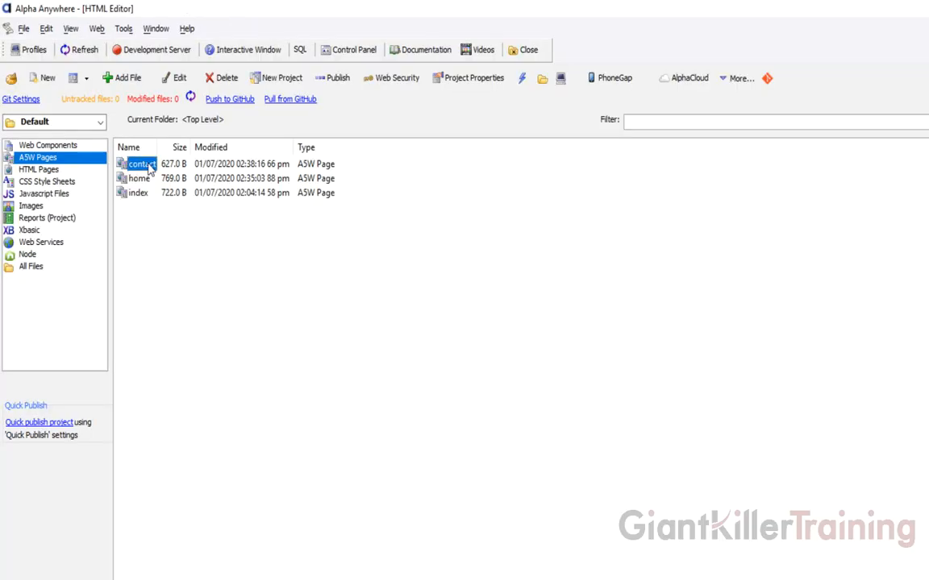
pyautogui.click(125, 159)
pyautogui.press('Return')
pyautogui.write('Enter your contact data')
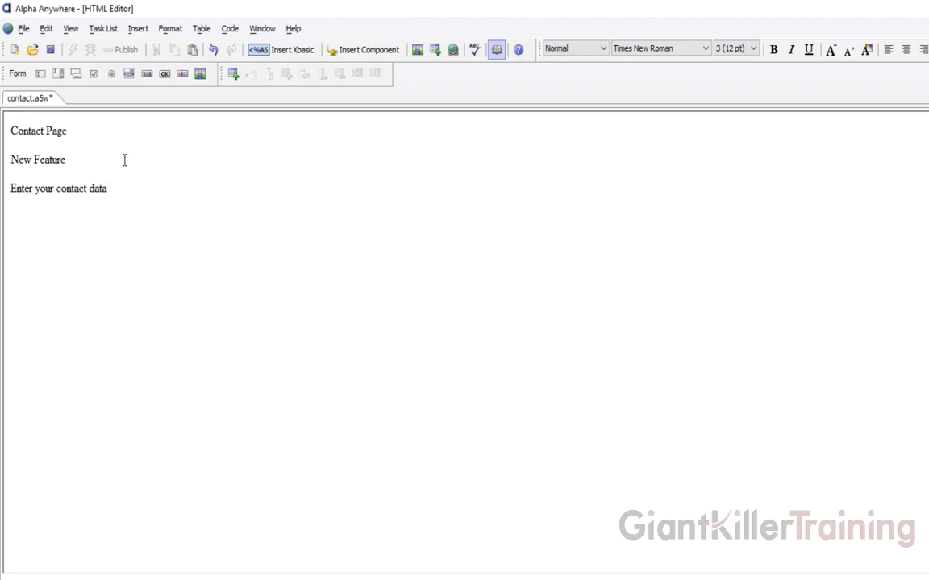
pyautogui.write('.')
pyautogui.press('Return')
pyautogui.write('First ')
pyautogui.write('Last')
pyautogui.press('Return')
pyautogui.write('Midd')
pyautogui.press('BackSpace')
pyautogui.press('BackSpace')
pyautogui.write('le')
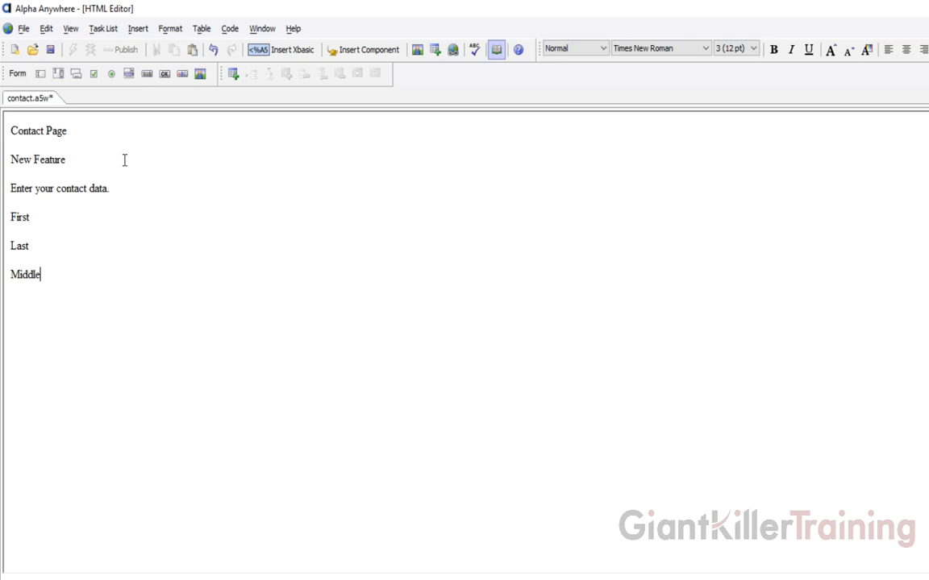
pyautogui.click(50, 50)
# - Commit the contact page changes with the message 'New modifications'
pyautogui.click(123, 579)
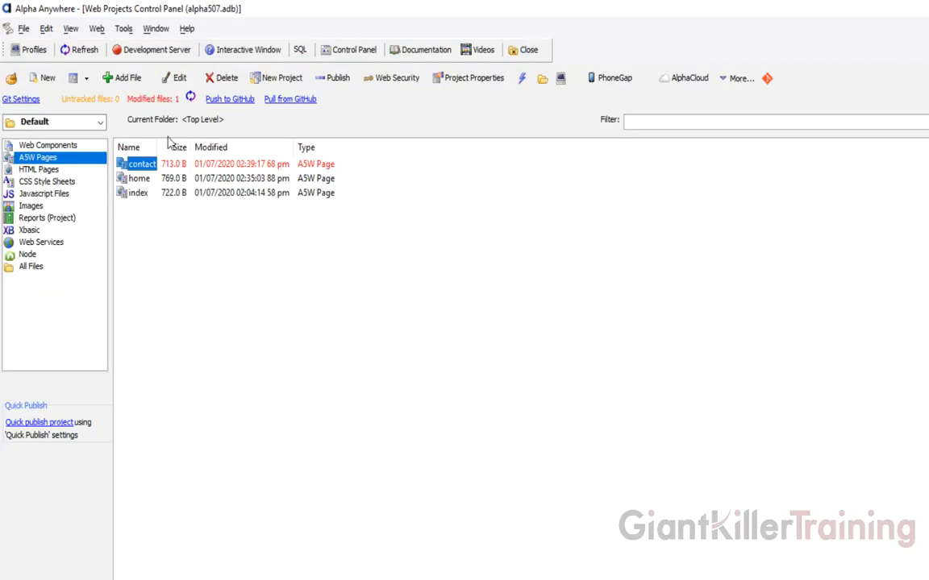
pyautogui.click(81, 99)
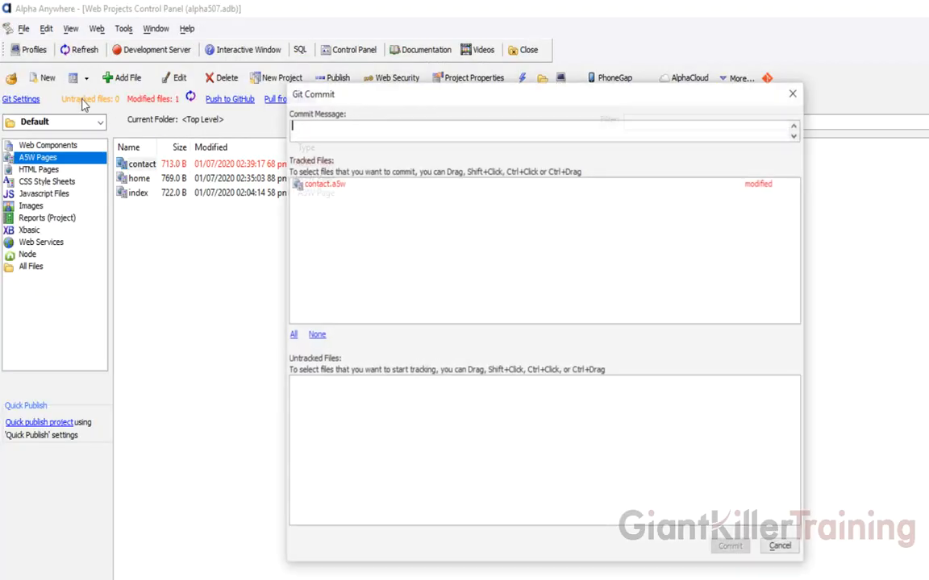
pyautogui.write('New modifications')
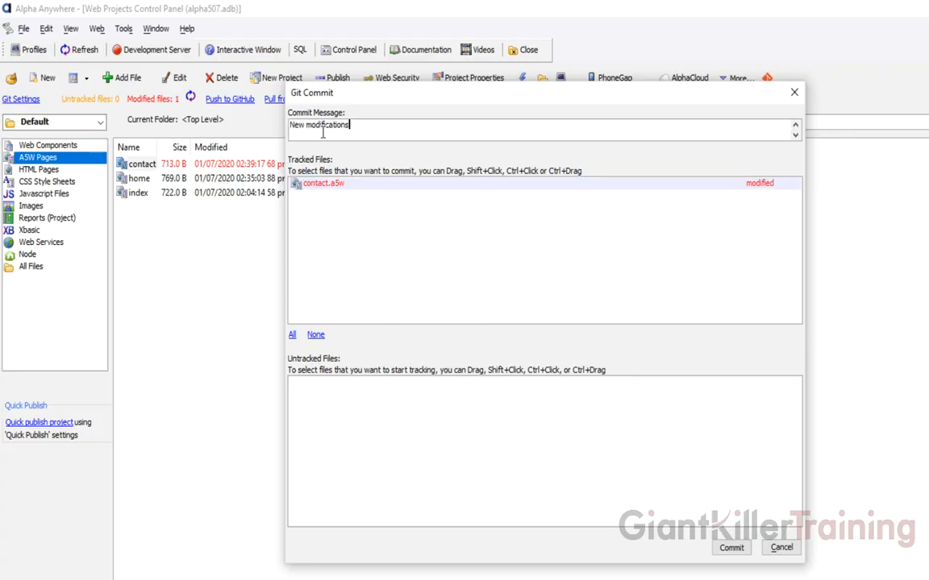
pyautogui.click(732, 548)
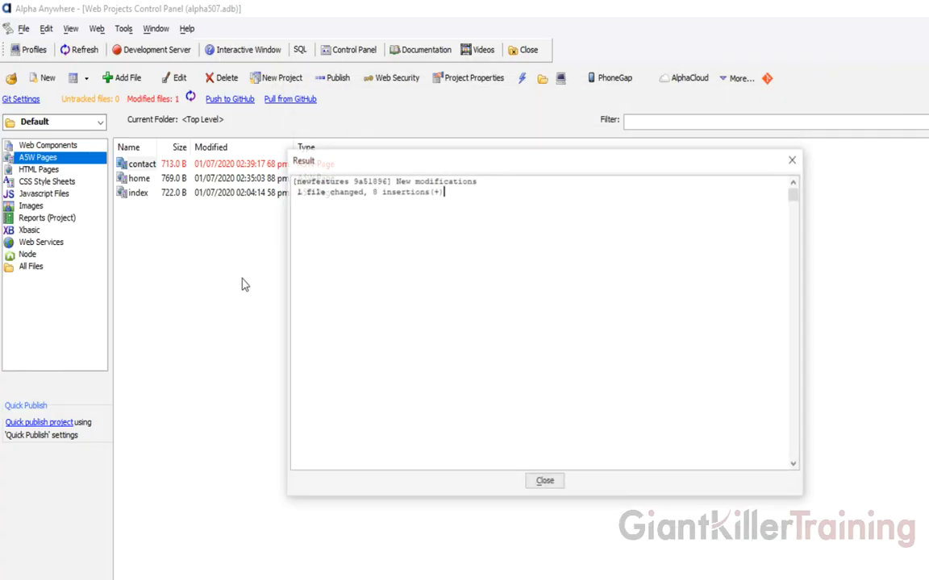
pyautogui.click(545, 480)
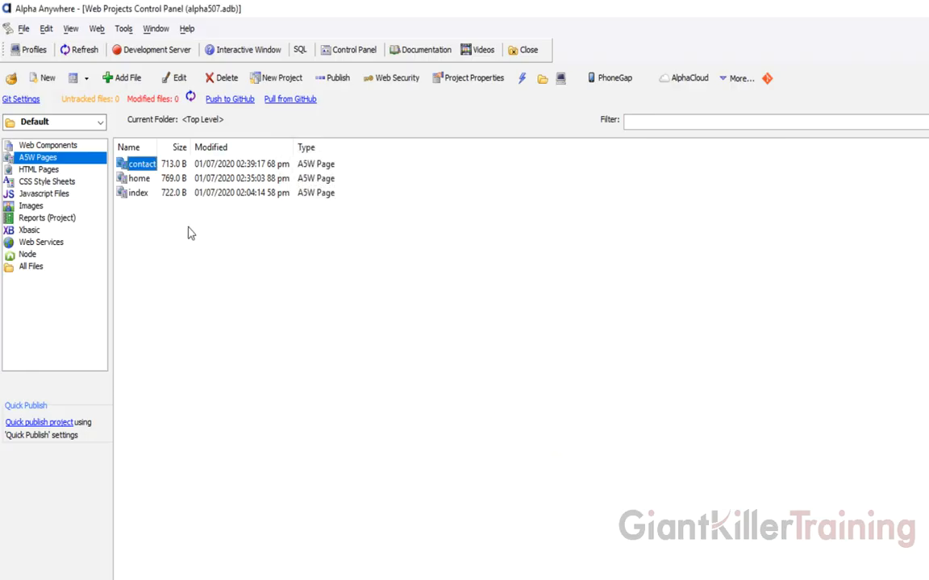
# - Inspect the New modifications commit details in Tower
pyautogui.hotkey('alt', 'Tab')
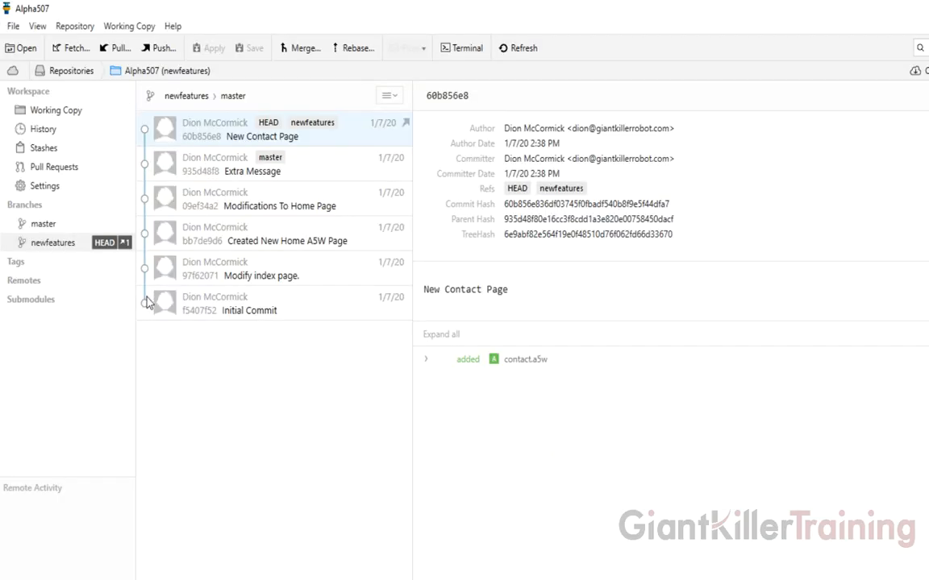
pyautogui.click(211, 135)
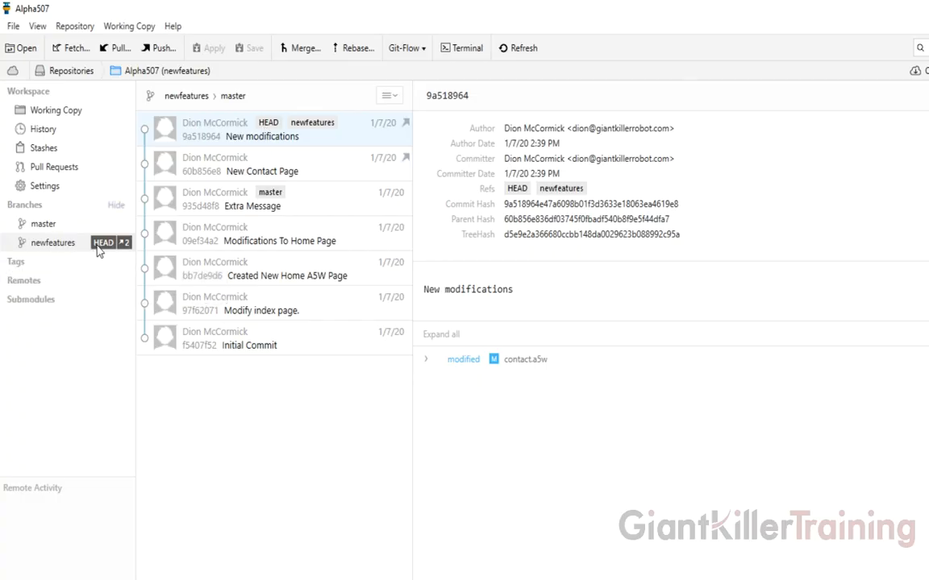
pyautogui.hotkey('alt', 'Tab')
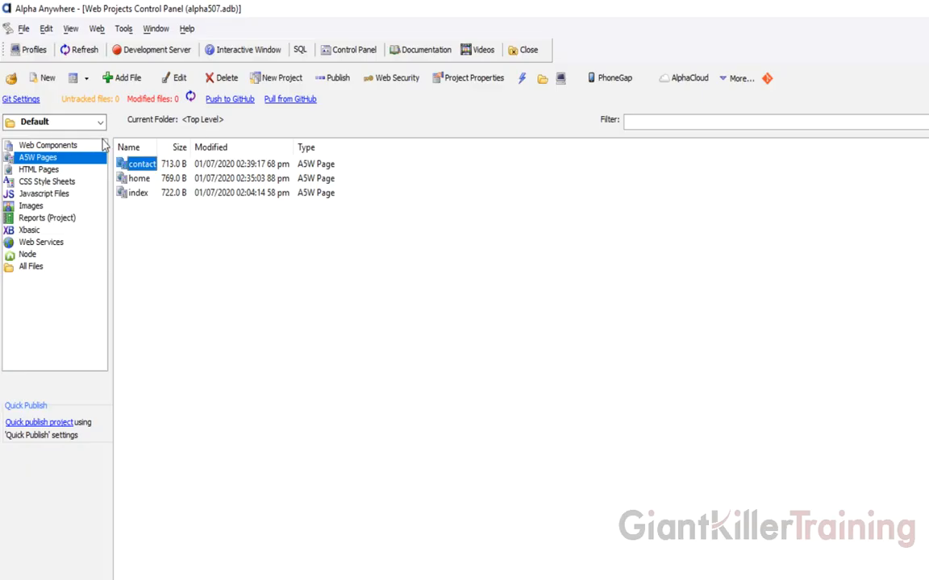
# - Check out the master branch in Tower and return to Alpha Anywhere's project panel
pyautogui.hotkey('alt', 'Tab')
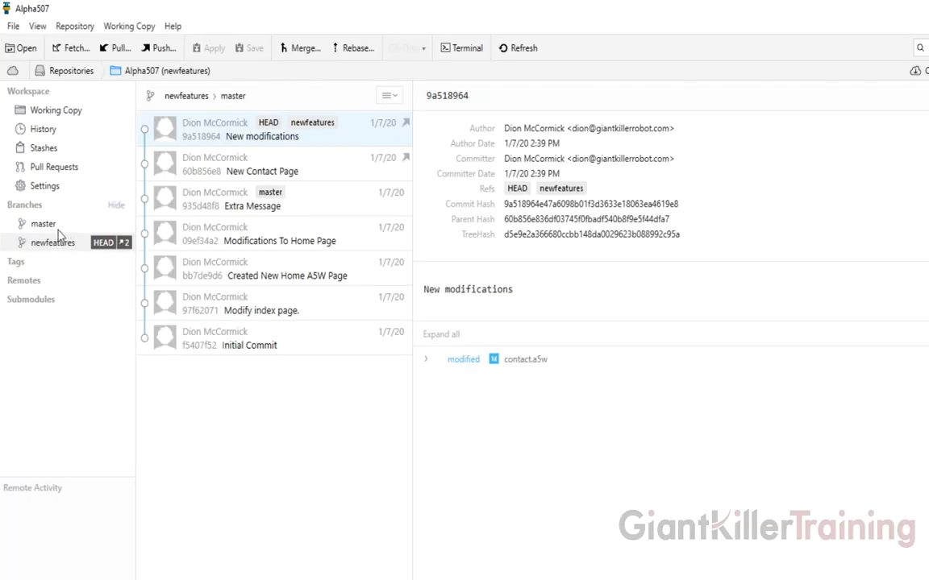
pyautogui.rightClick(55, 228)
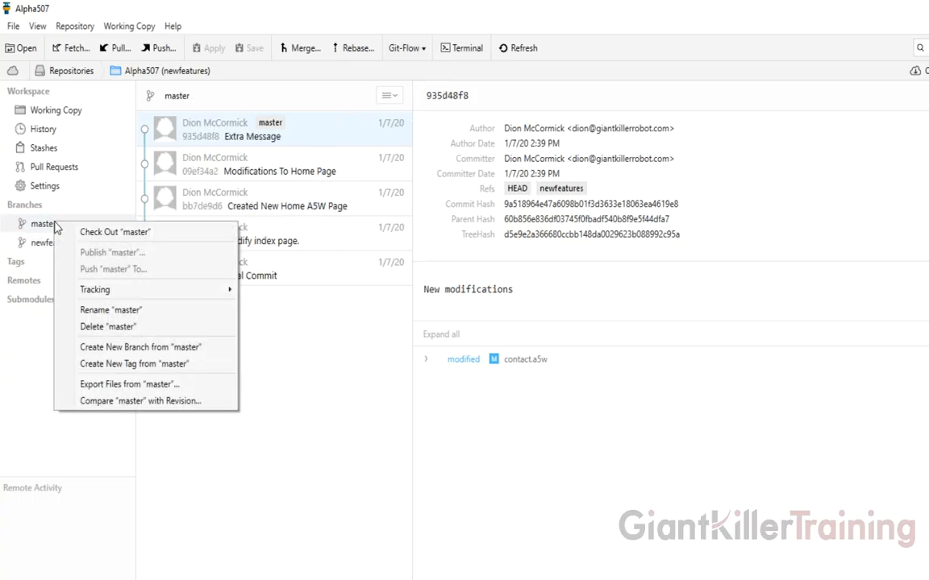
pyautogui.click(110, 234)
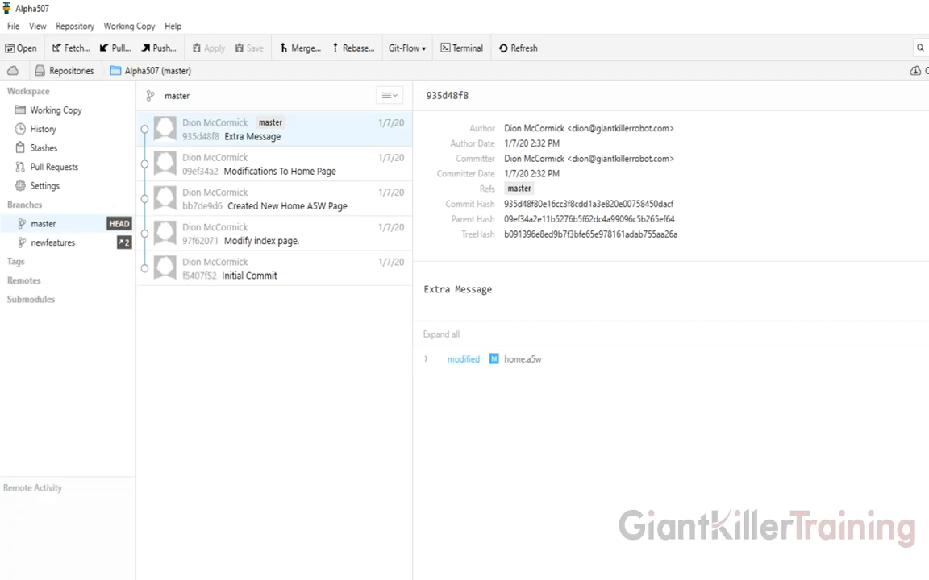
pyautogui.click(103, 577)
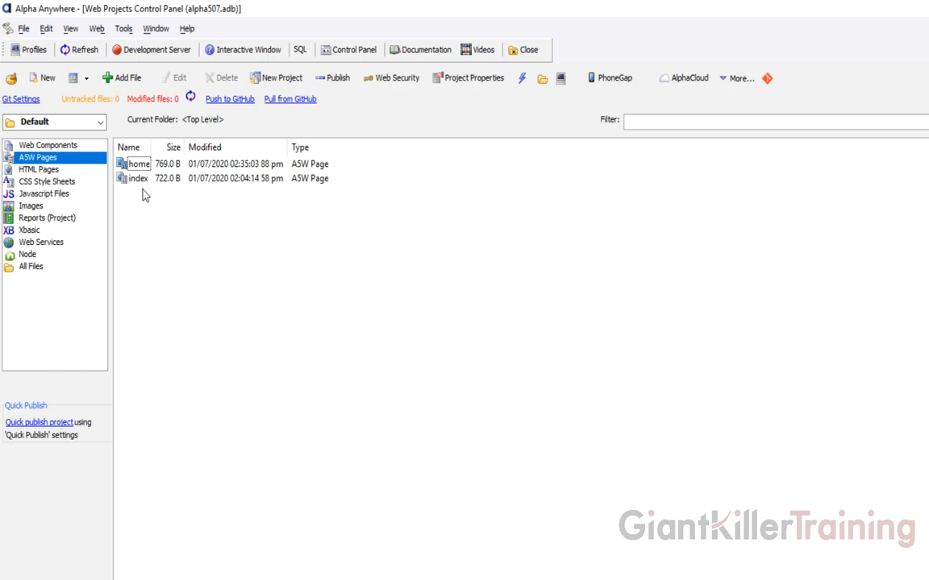
# - Add a 'Bug Fix' line at the end of the home page and save it
pyautogui.doubleClick(133, 164)
pyautogui.click(279, 219)
pyautogui.press('Return')
pyautogui.write('Bug Fix!')
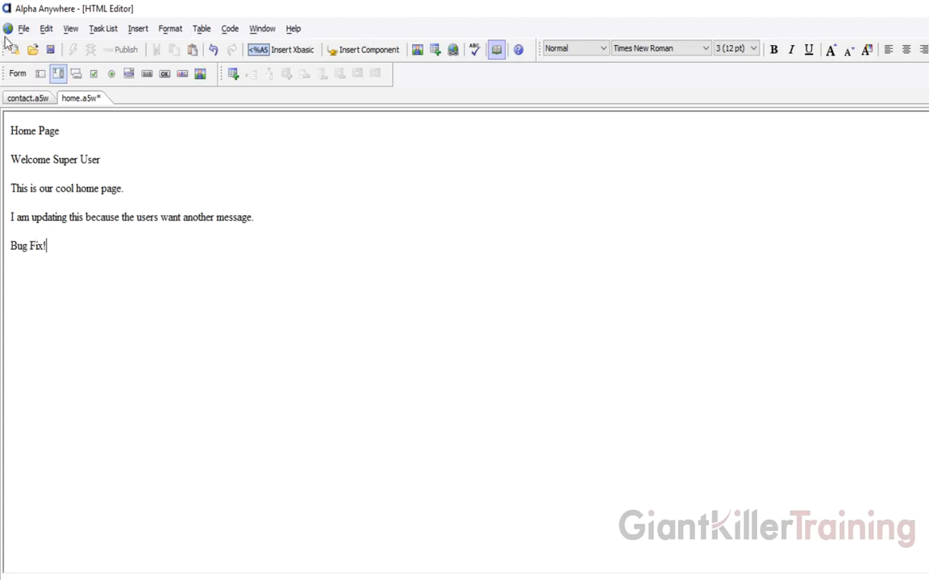
pyautogui.click(50, 49)
# - Close the home and contact page editor tabs
pyautogui.rightClick(83, 101)
pyautogui.click(104, 130)
pyautogui.rightClick(32, 101)
pyautogui.click(74, 131)
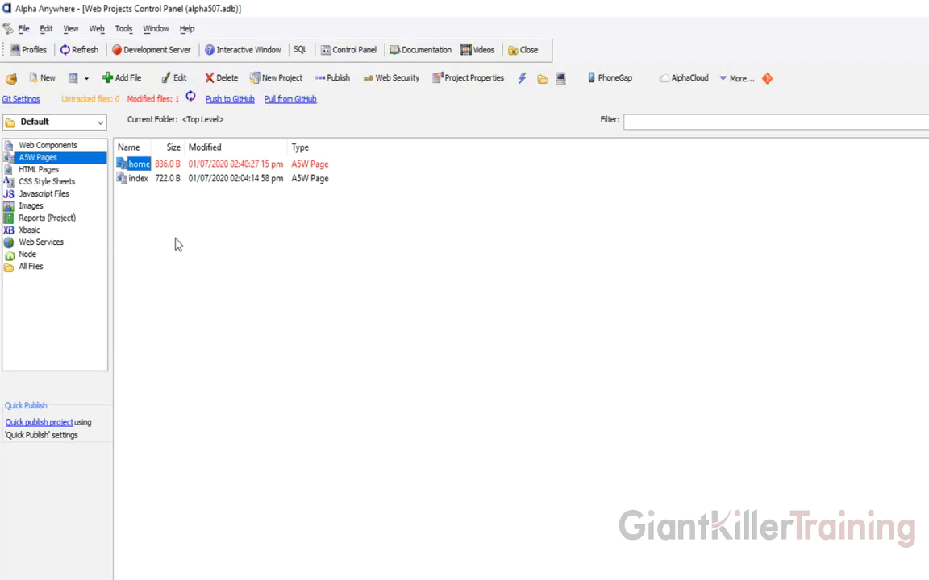
# - Commit home.a5w to master with the message 'Urgent Bug Fix'
pyautogui.click(158, 99)
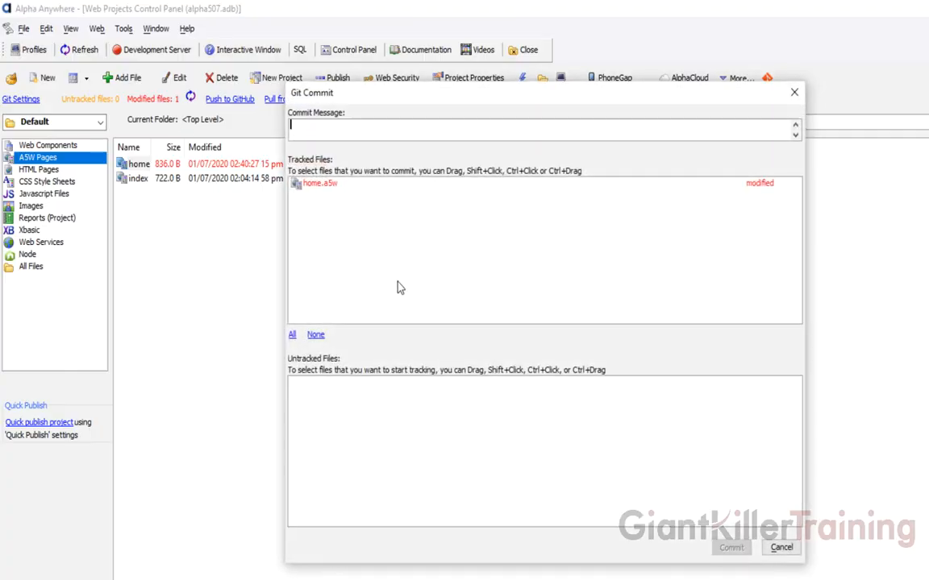
pyautogui.write('Urgent Bug Fix')
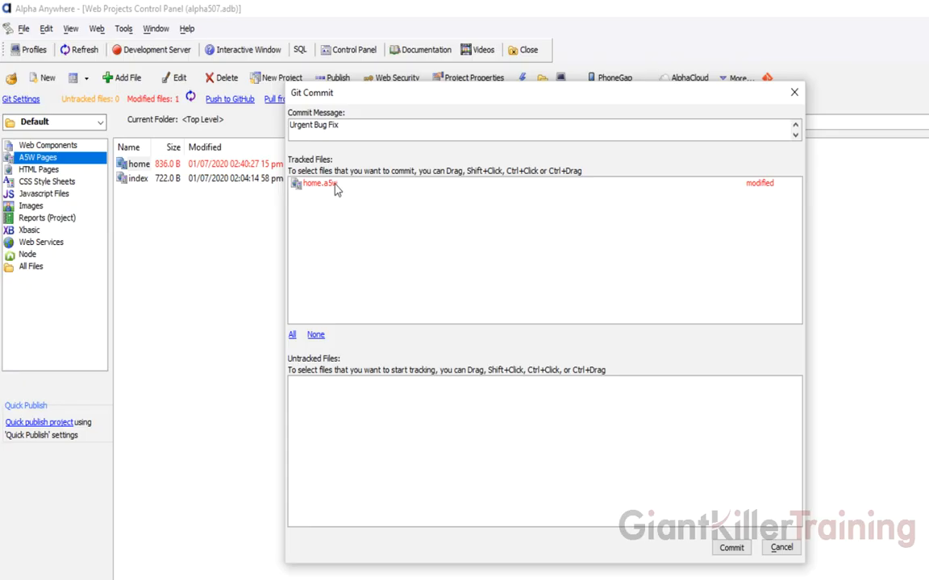
pyautogui.click(314, 184)
pyautogui.click(731, 548)
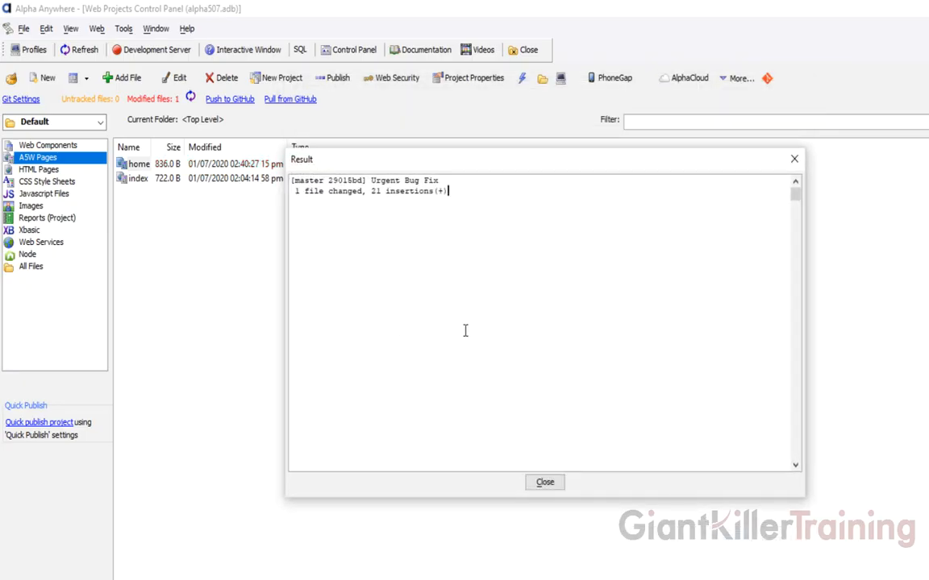
pyautogui.click(542, 482)
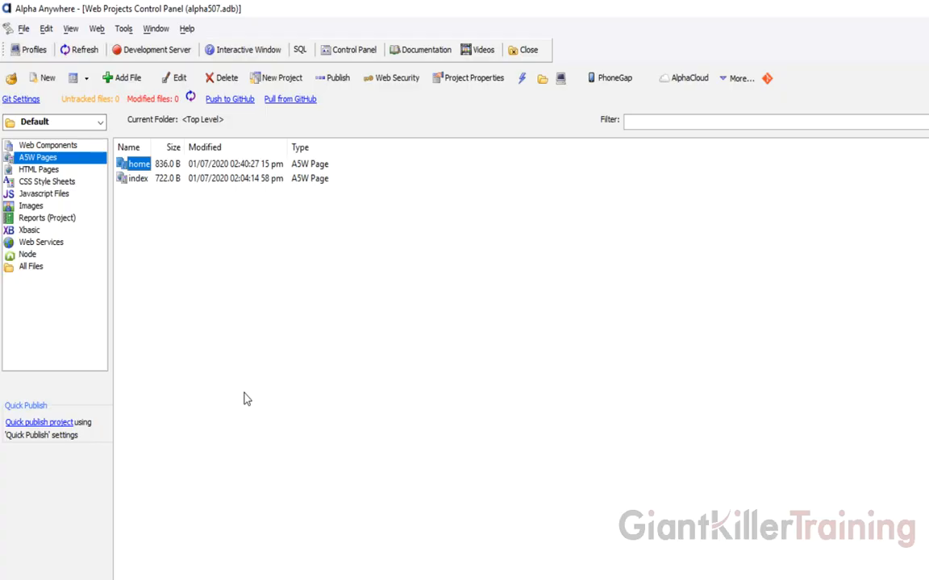
# - Confirm Urgent Bug Fix is on master, then check out newfeatures and return to Alpha Anywhere
pyautogui.click(176, 579)
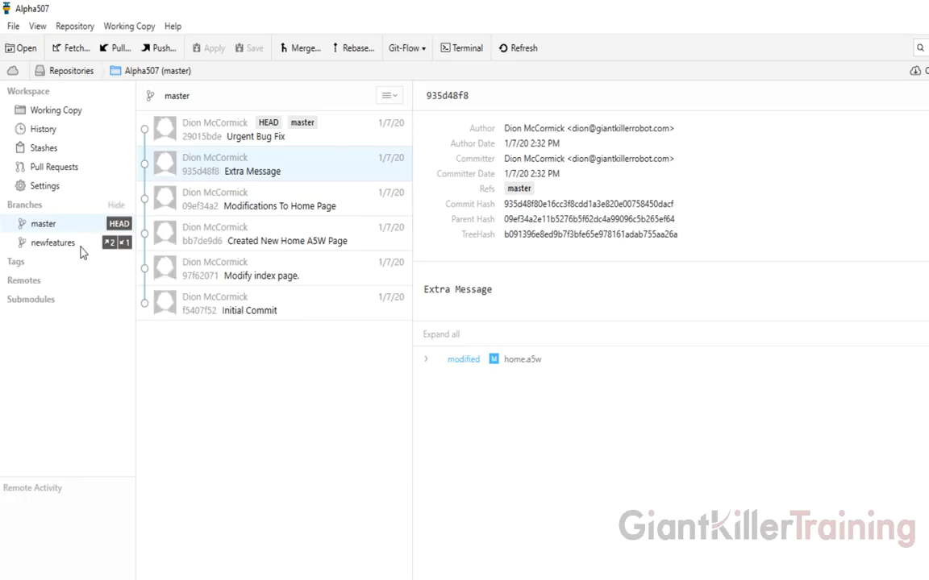
pyautogui.click(214, 131)
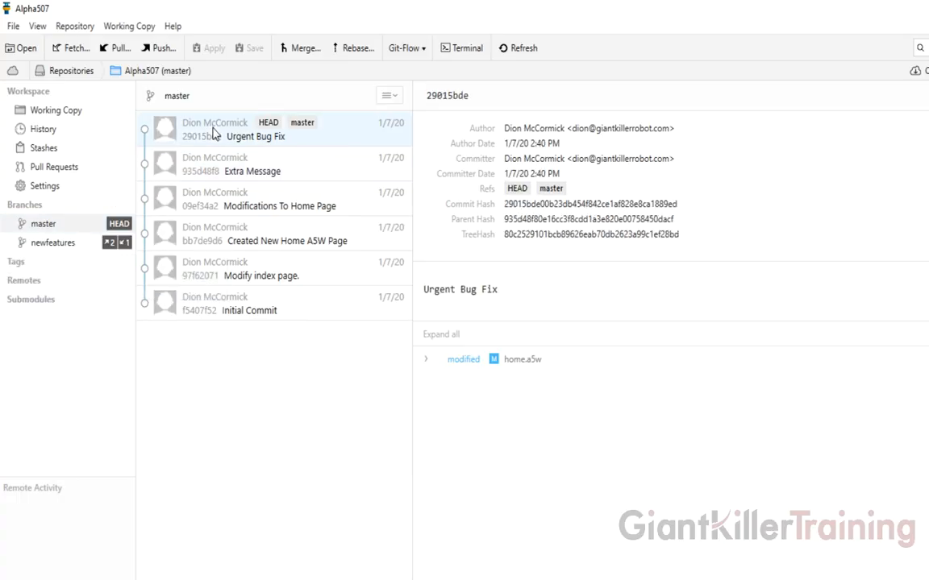
pyautogui.click(56, 244)
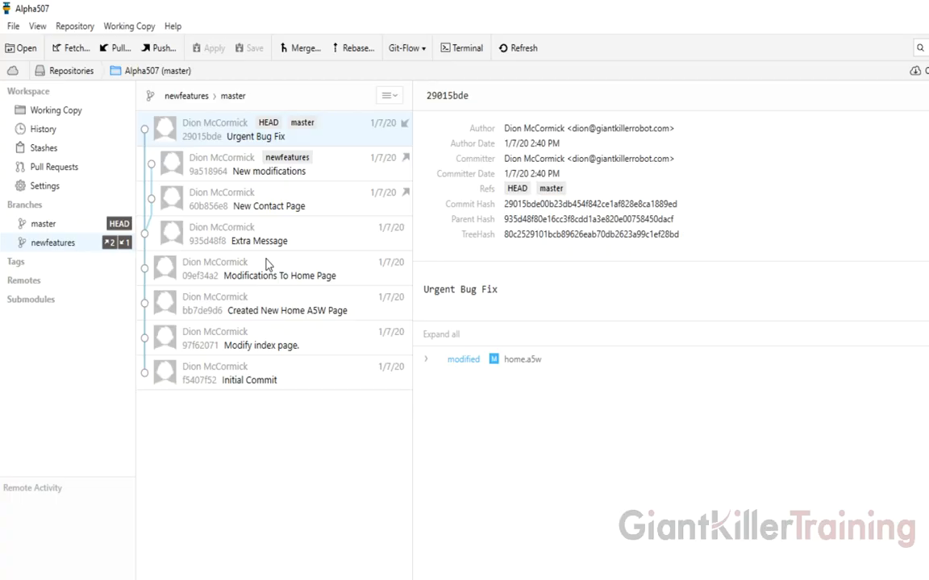
pyautogui.rightClick(65, 245)
pyautogui.click(89, 253)
pyautogui.hotkey('alt', 'Tab')
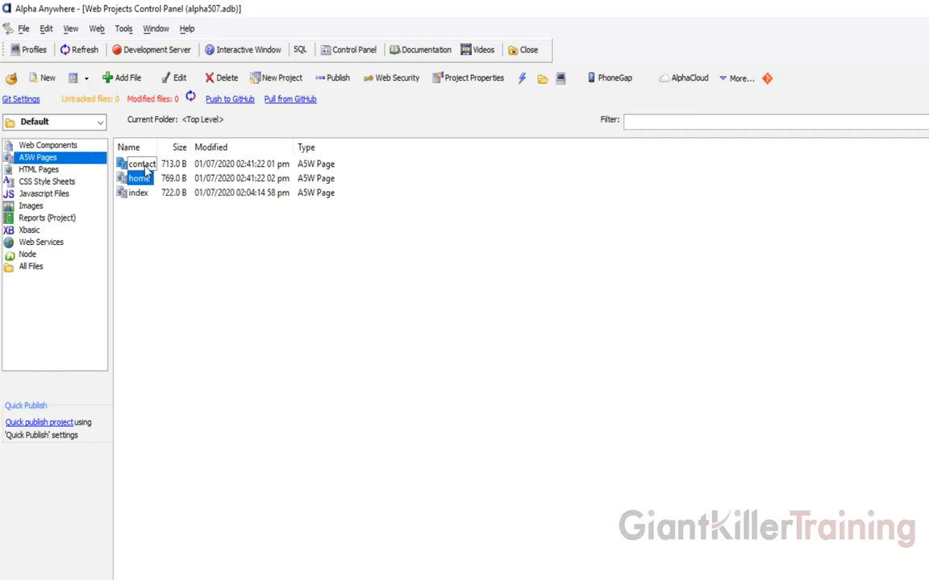
# - In contact.a5w, add Address, City and State lines below Middle, then save and close
pyautogui.click(139, 164)
pyautogui.moveTo(158, 146); pyautogui.dragTo(178, 145)
pyautogui.doubleClick(134, 165)
pyautogui.press('Return')
pyautogui.write('Address')
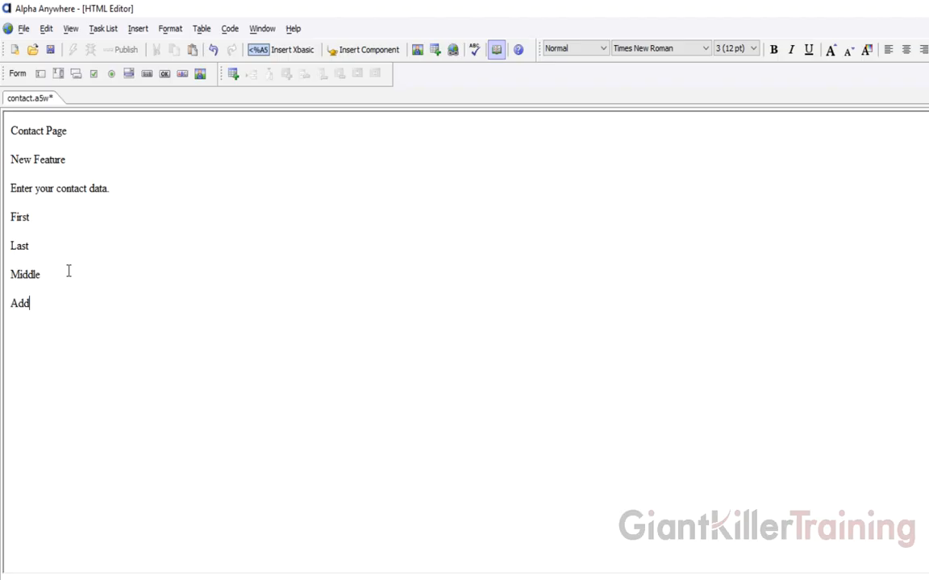
pyautogui.press('Return')
pyautogui.write('y')
pyautogui.press('Return')
pyautogui.write('State')
pyautogui.click(55, 51)
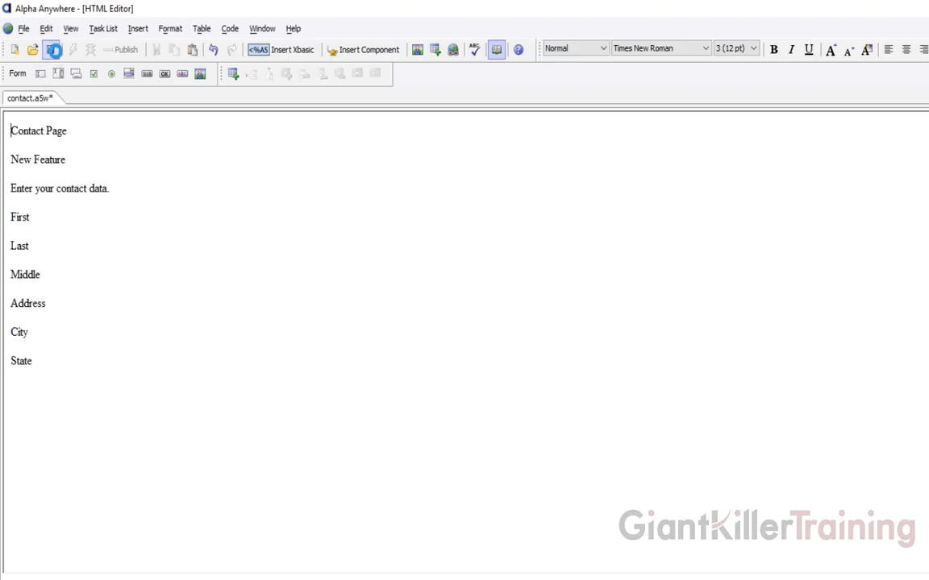
pyautogui.click(927, 29)
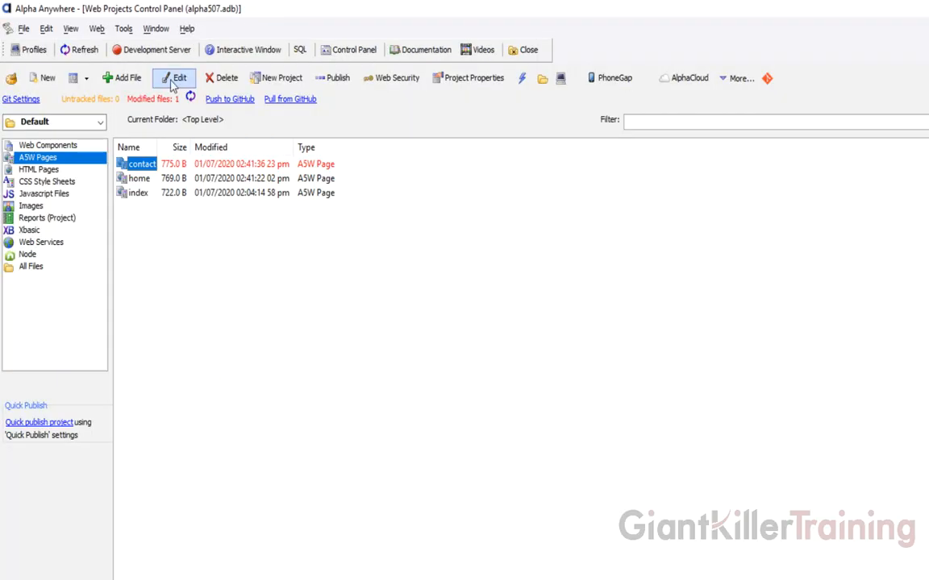
# - Commit contact.a5w with the message 'Last Change'
pyautogui.click(139, 99)
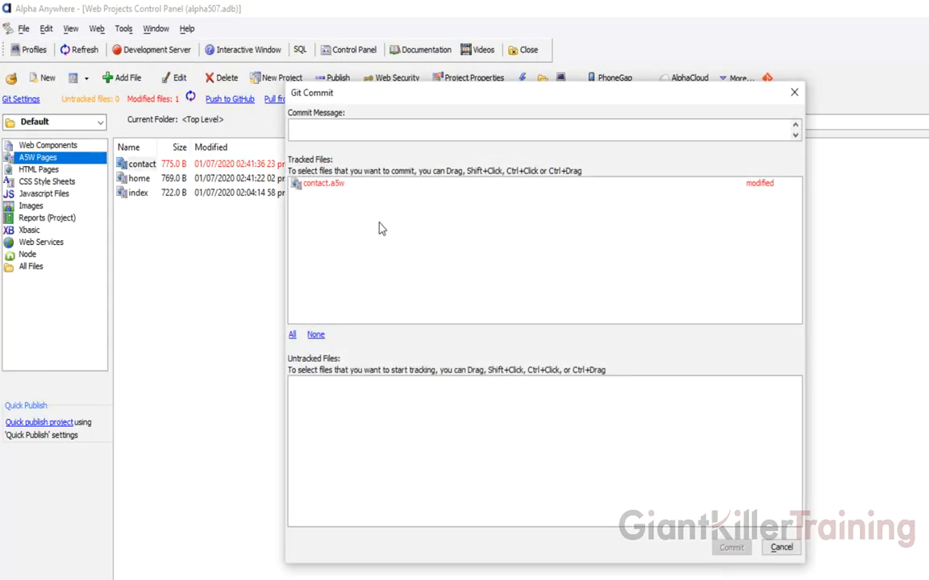
pyautogui.click(321, 185)
pyautogui.click(339, 127)
pyautogui.write('Last Change')
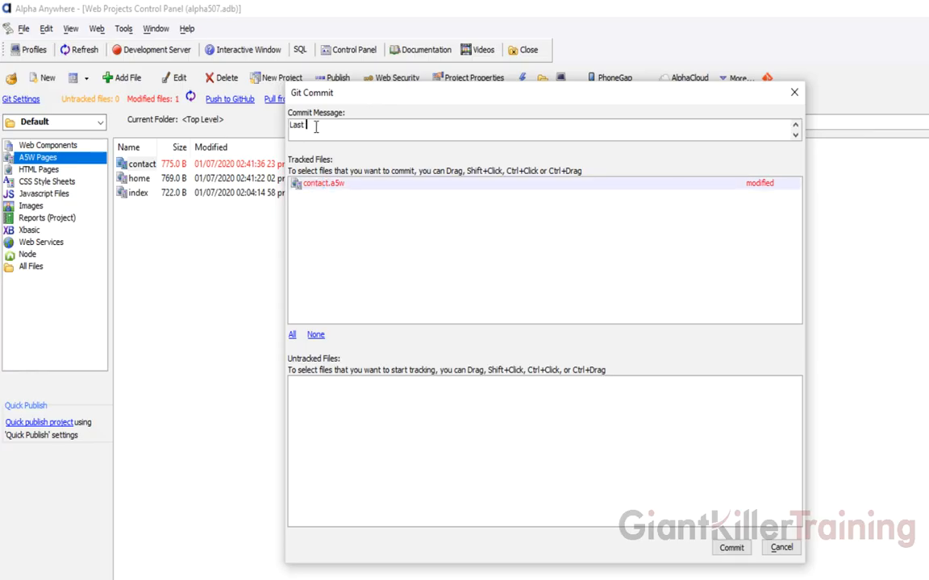
pyautogui.click(735, 548)
pyautogui.click(545, 483)
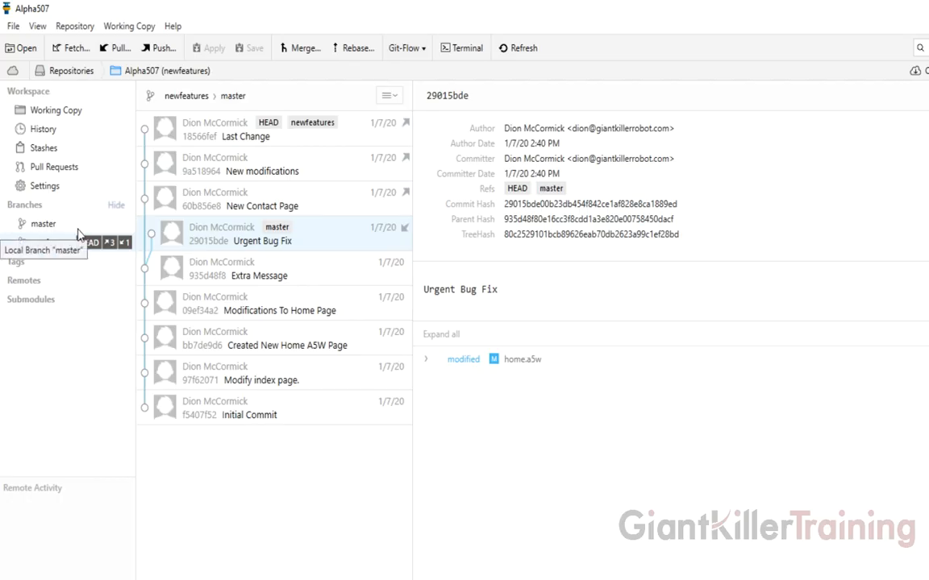
# - Check out master in Tower and drag newfeatures onto it to start a merge
pyautogui.moveTo(56, 248)
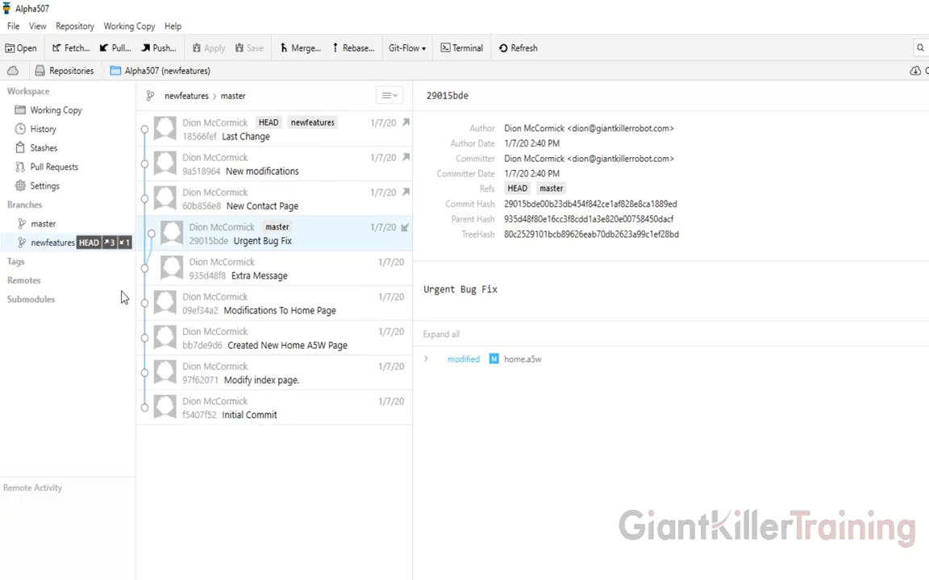
pyautogui.click(44, 225)
pyautogui.rightClick(56, 228)
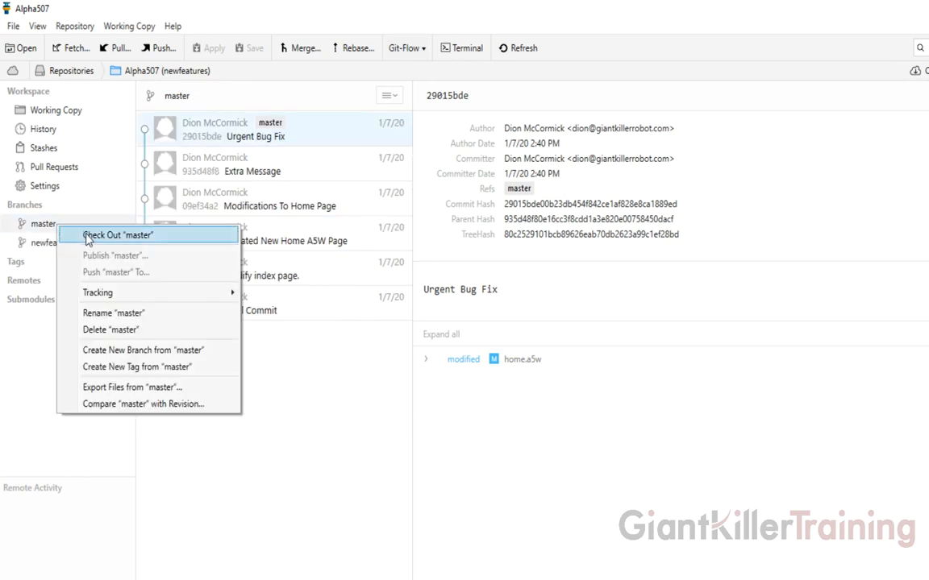
pyautogui.click(85, 235)
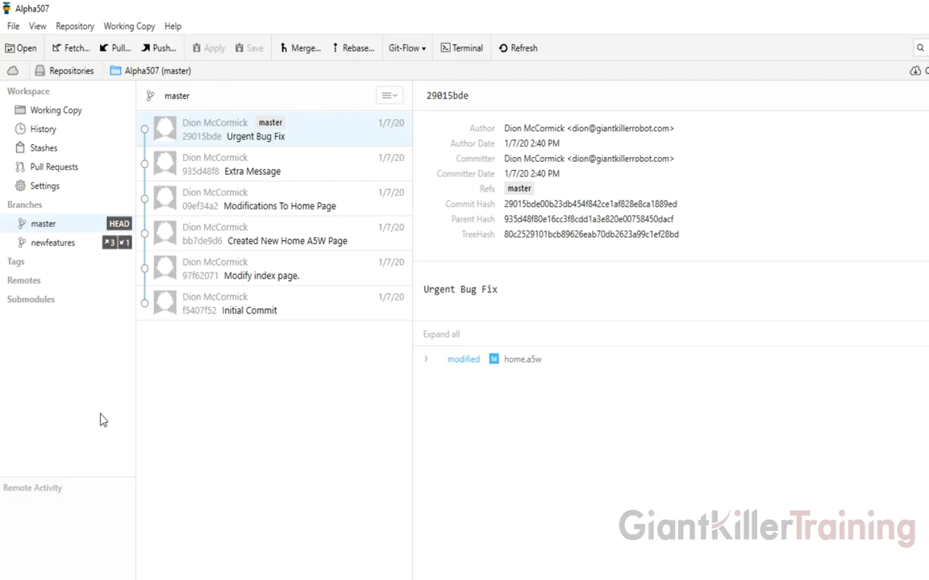
pyautogui.moveTo(47, 246); pyautogui.dragTo(48, 229)
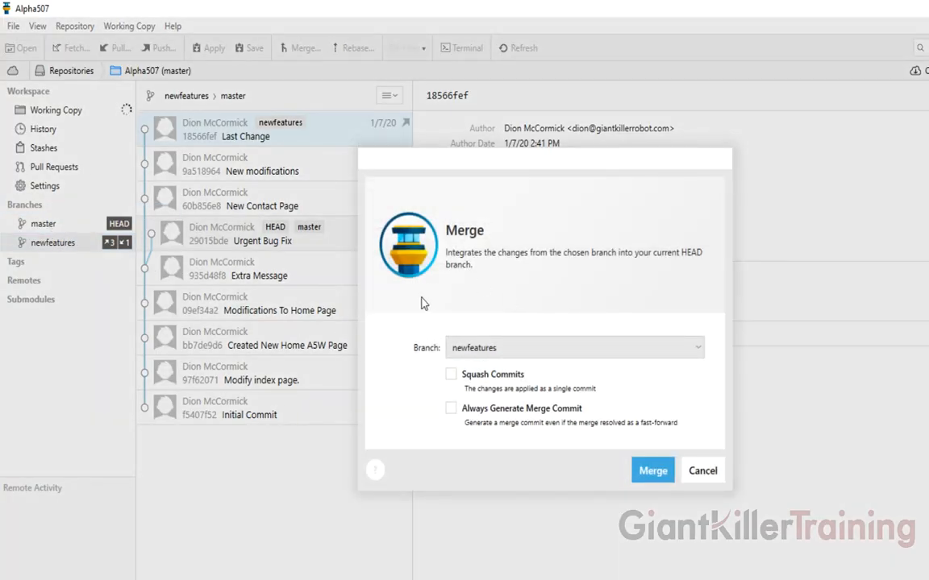
# - Confirm merging newfeatures into master, then go back to Alpha Anywhere
pyautogui.click(652, 471)
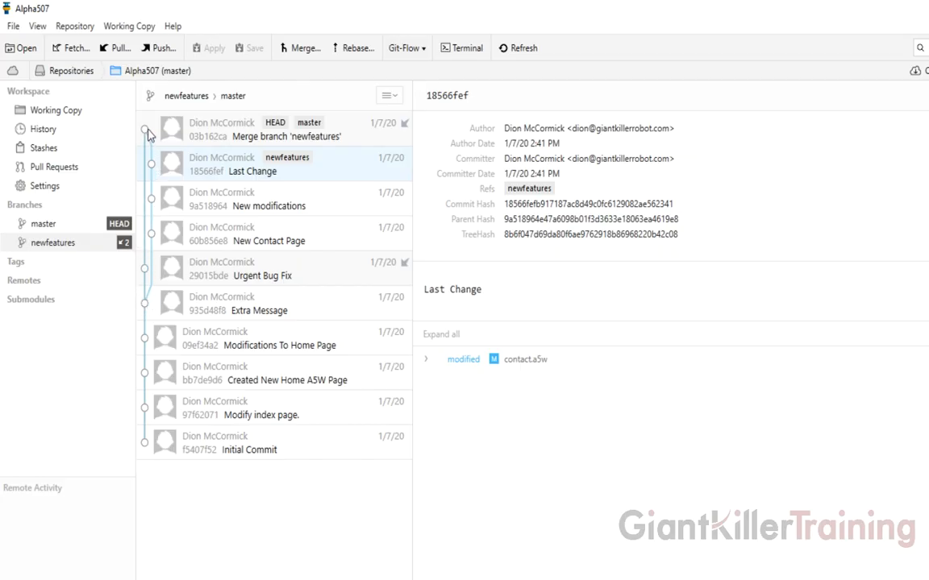
pyautogui.hotkey('alt', 'Tab')
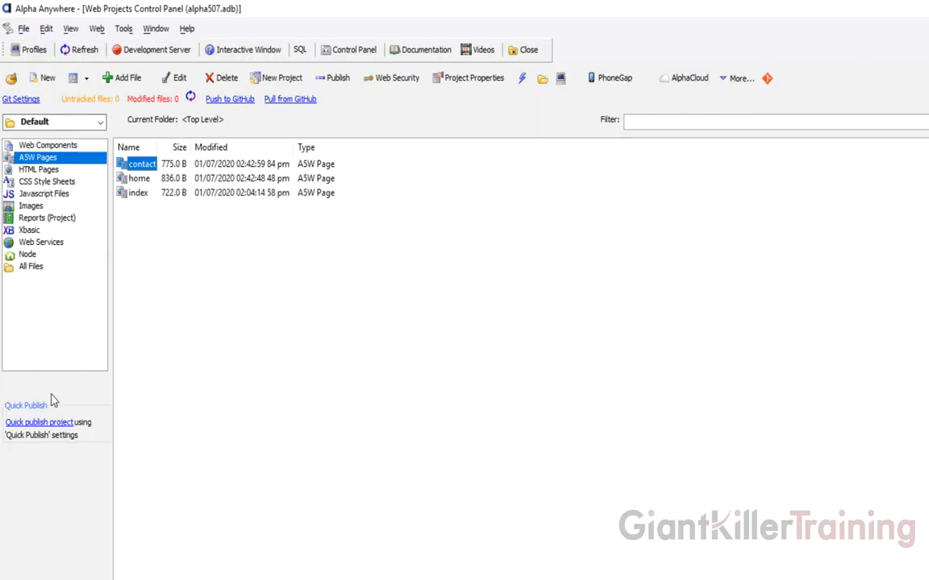
# - Check master's history in Tower and review the merged home page in Alpha Anywhere
pyautogui.hotkey('alt', 'Tab')
pyautogui.click(79, 225)
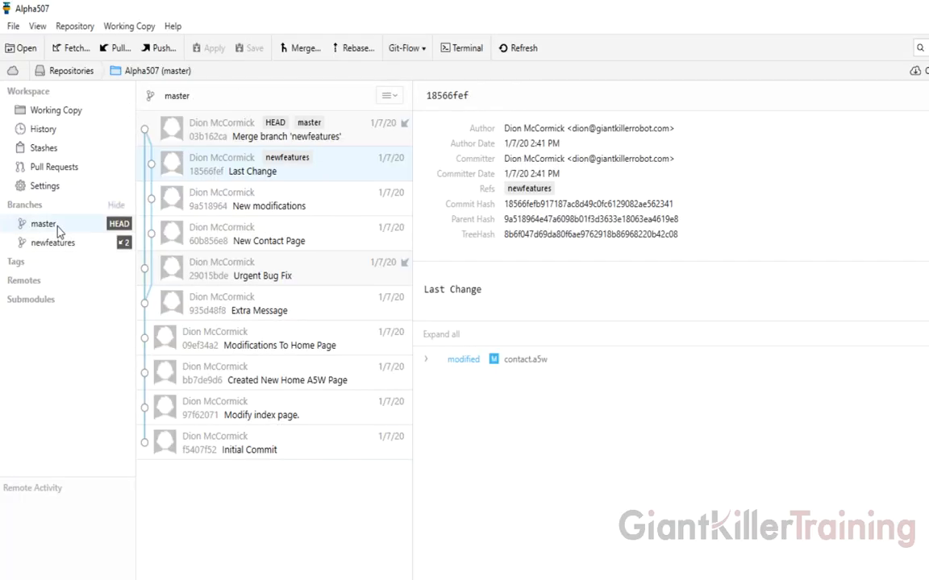
pyautogui.hotkey('alt', 'Tab')
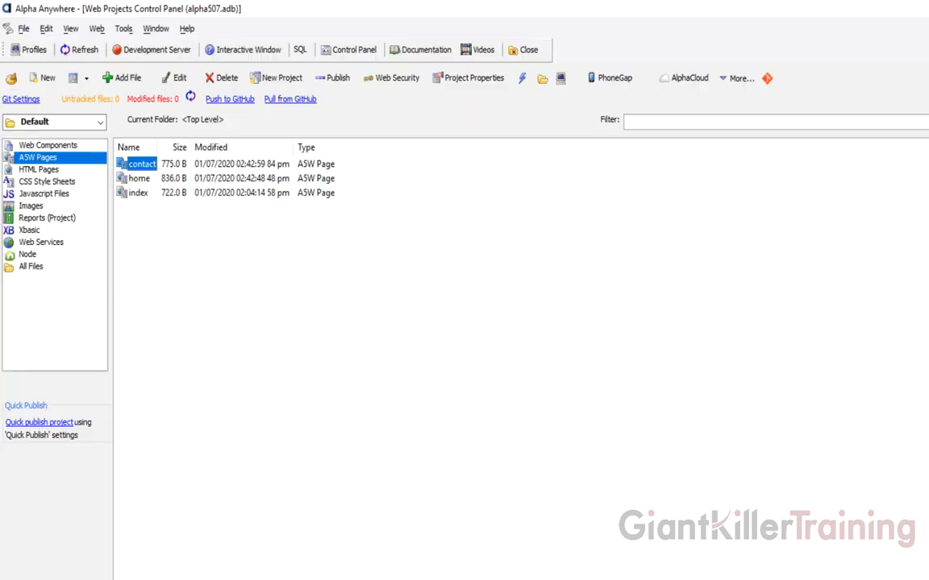
pyautogui.doubleClick(141, 179)
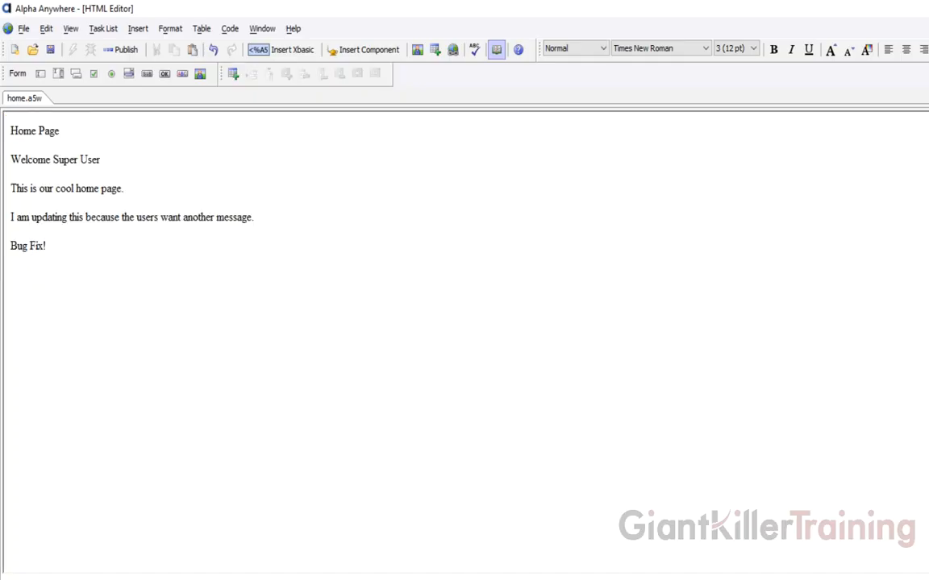
pyautogui.hotkey('ctrl', 'F4')
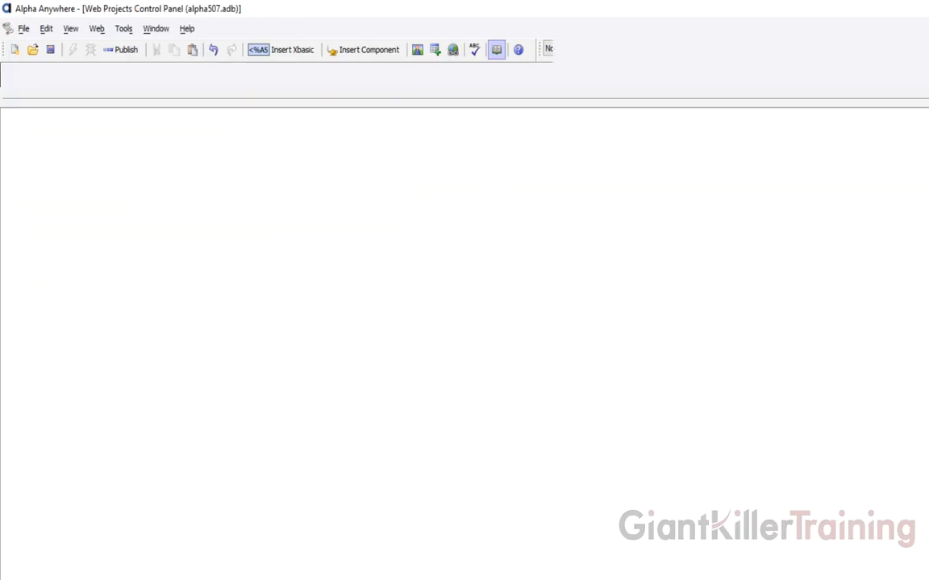
# - Force-delete the newfeatures branch in Tower, leaving only master
pyautogui.click(196, 579)
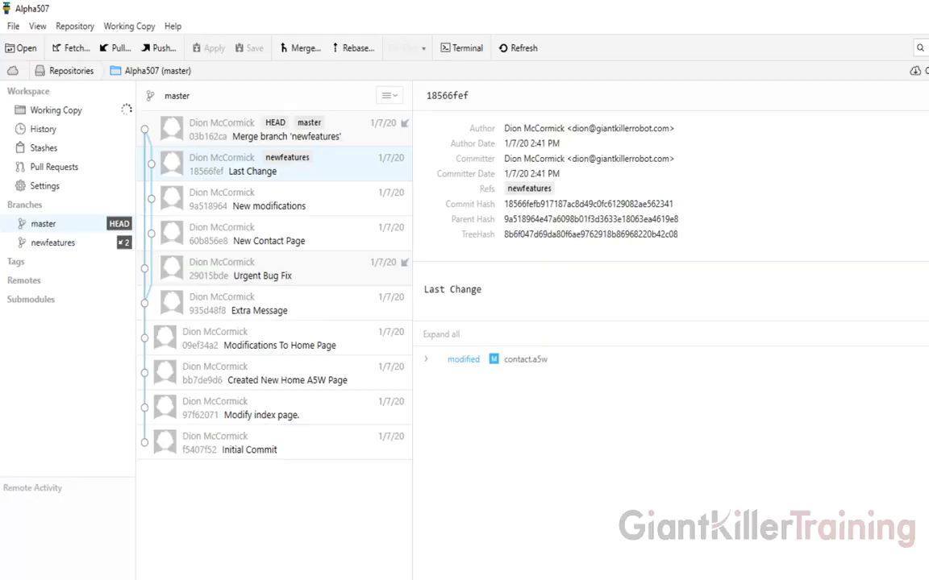
pyautogui.moveTo(93, 248)
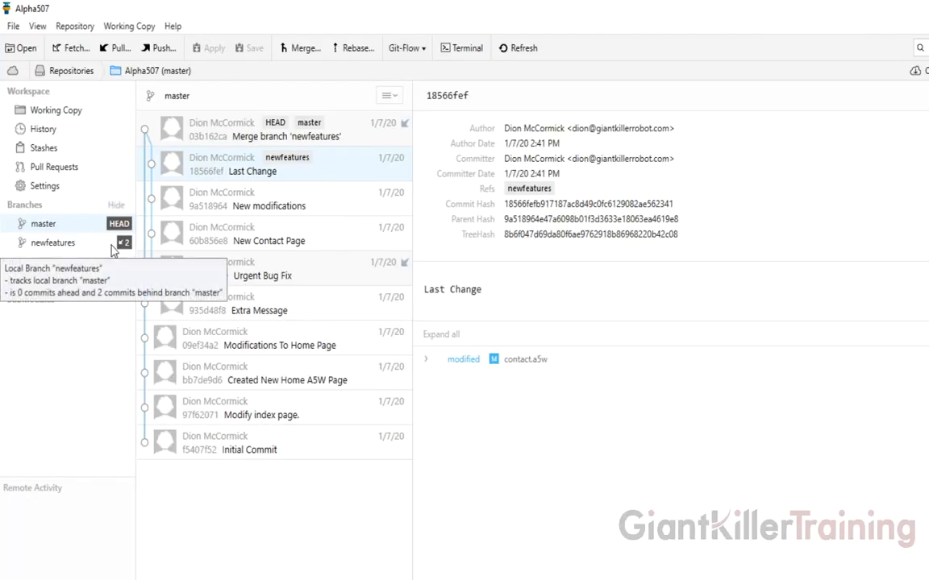
pyautogui.rightClick(70, 246)
pyautogui.click(111, 356)
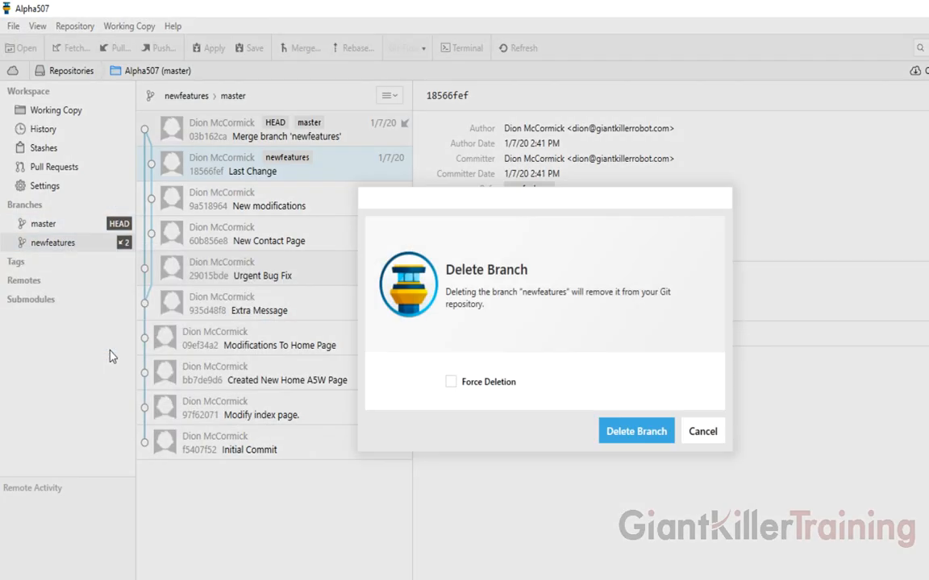
pyautogui.click(450, 382)
pyautogui.click(617, 433)
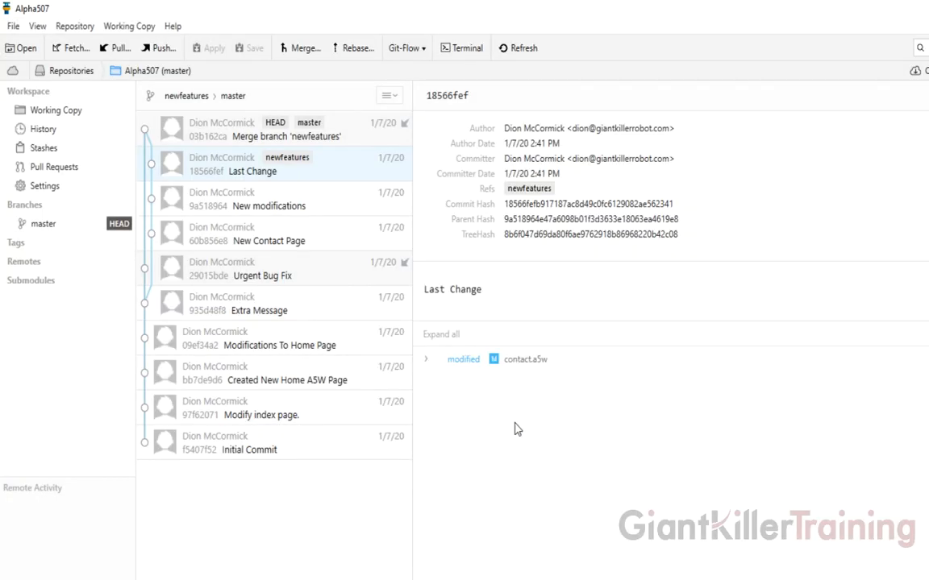
pyautogui.click(44, 224)
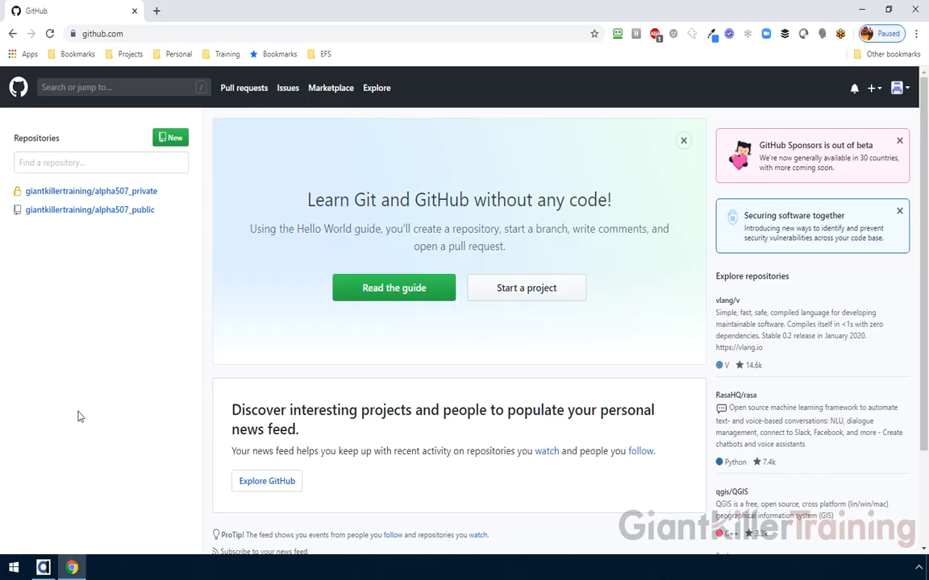
# - In File Explorer, browse Documents > Alpha Anywhere V12 > alpha507 > alpha507.WebProjects > Default.WebProject
pyautogui.click(14, 567)
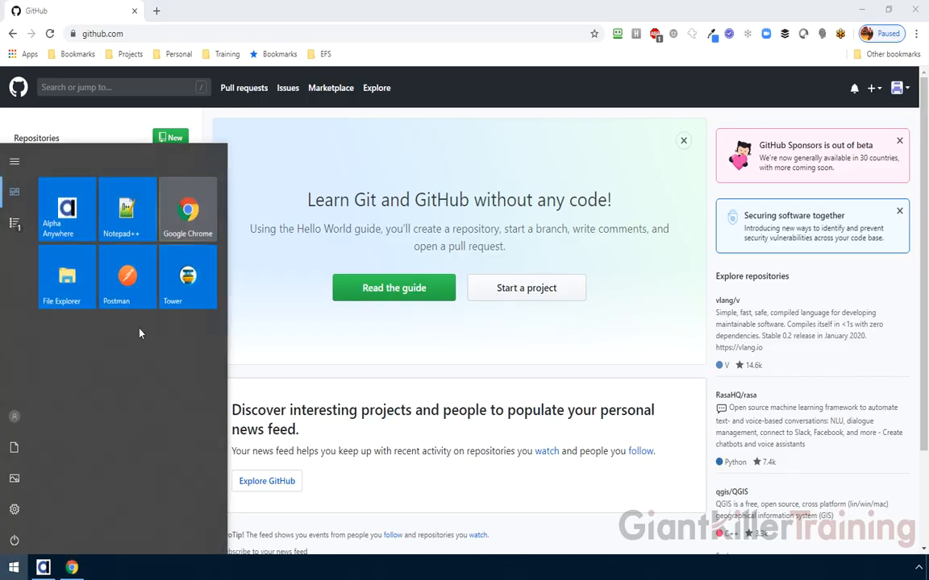
pyautogui.click(65, 275)
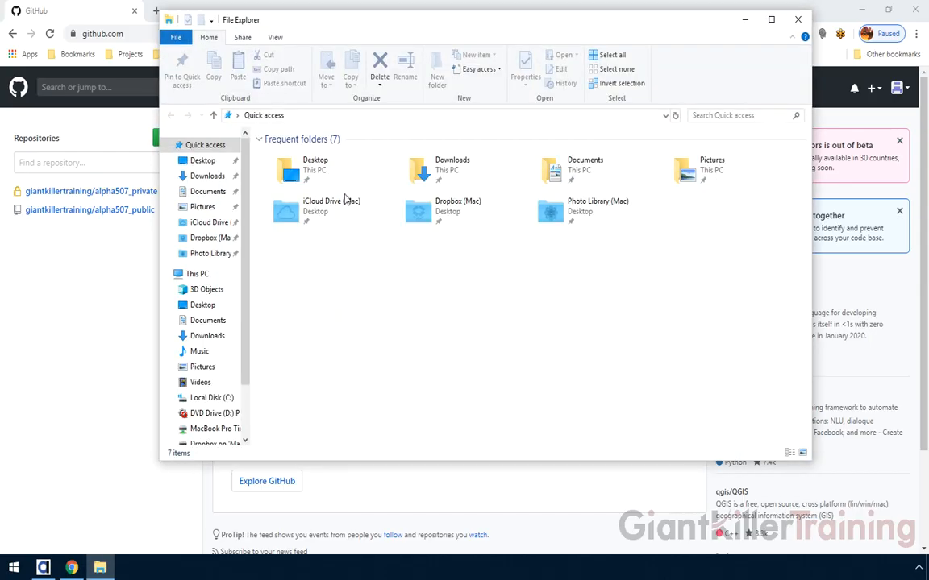
pyautogui.click(207, 176)
pyautogui.click(207, 191)
pyautogui.click(306, 157)
pyautogui.doubleClick(306, 157)
pyautogui.doubleClick(305, 158)
pyautogui.click(307, 158)
pyautogui.doubleClick(305, 157)
pyautogui.doubleClick(305, 155)
pyautogui.click(295, 155)
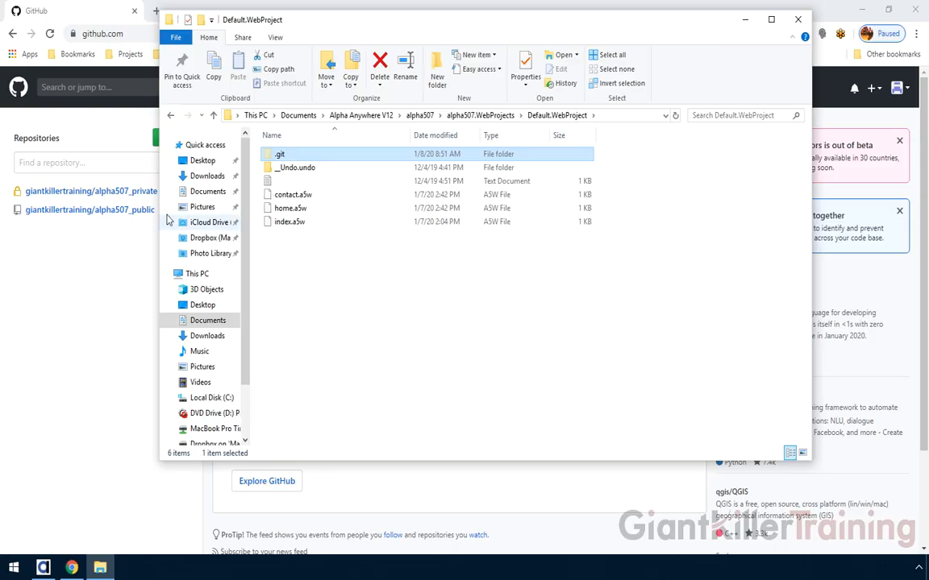
# - Bring the Chrome window with the GitHub dashboard back to the front
pyautogui.click(123, 264)
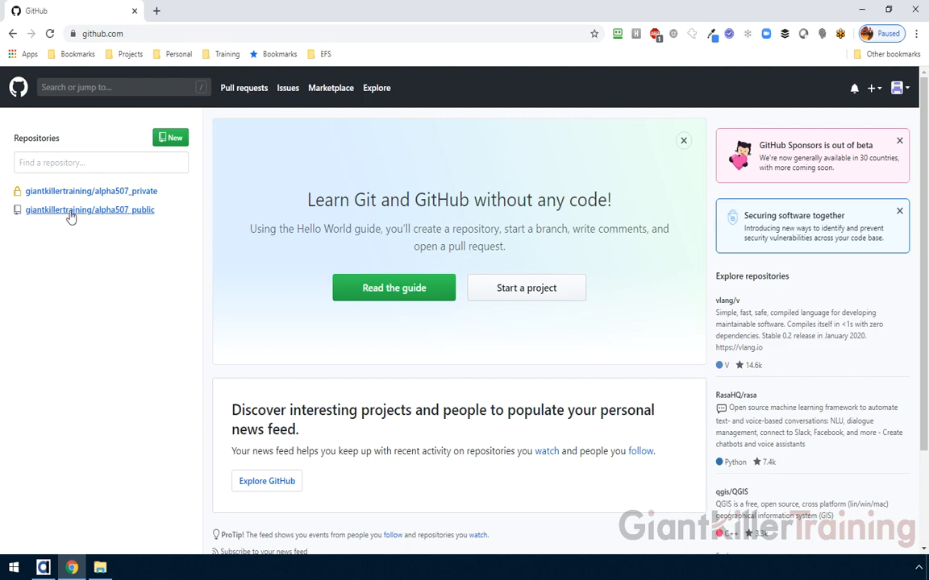
# - Open the alpha507_public repository, scroll through its files and README, and show its clone options
pyautogui.moveTo(54, 212)
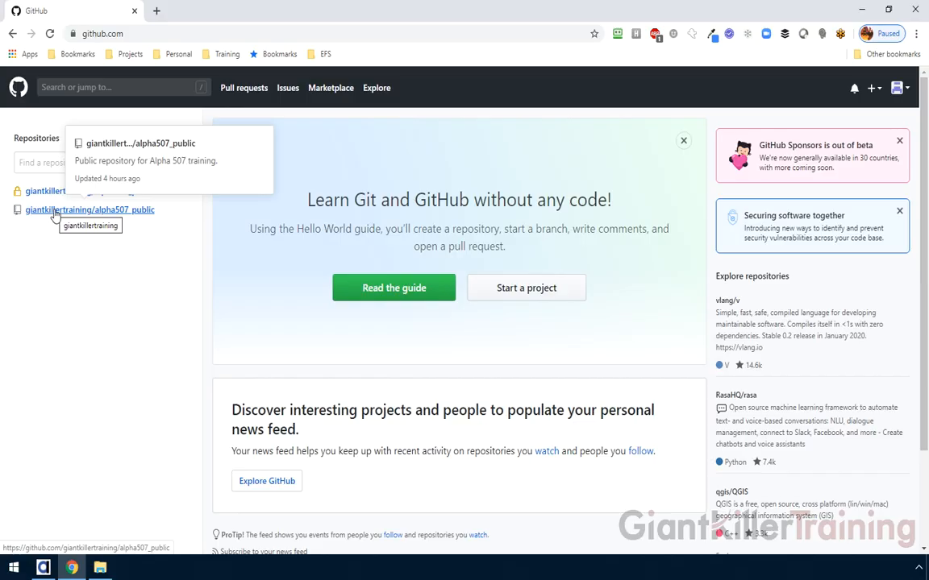
pyautogui.click(54, 211)
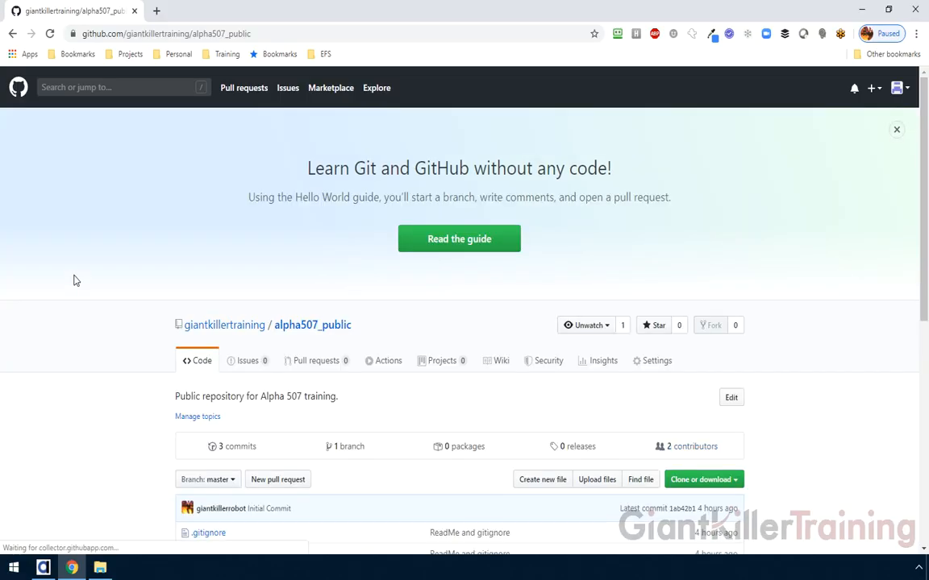
pyautogui.scroll(-1, 55, 294)
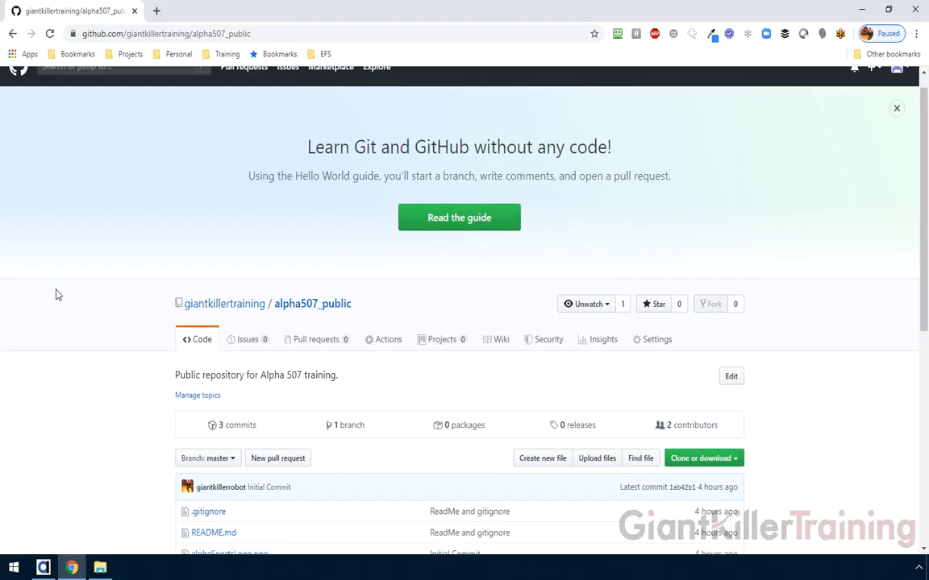
pyautogui.scroll(-3, 56, 294)
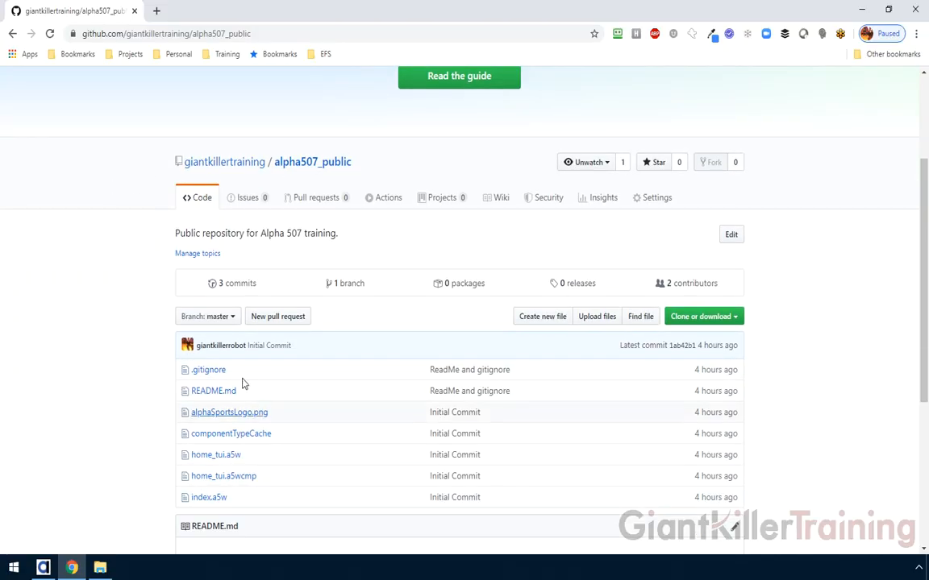
pyautogui.scroll(-3, 109, 389)
pyautogui.scroll(-3, 108, 389)
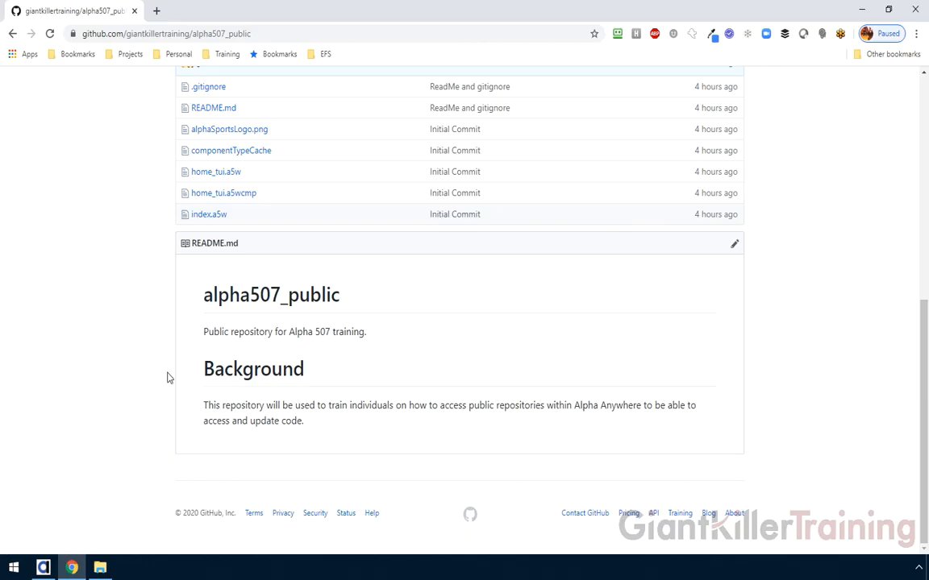
pyautogui.scroll(3, 167, 379)
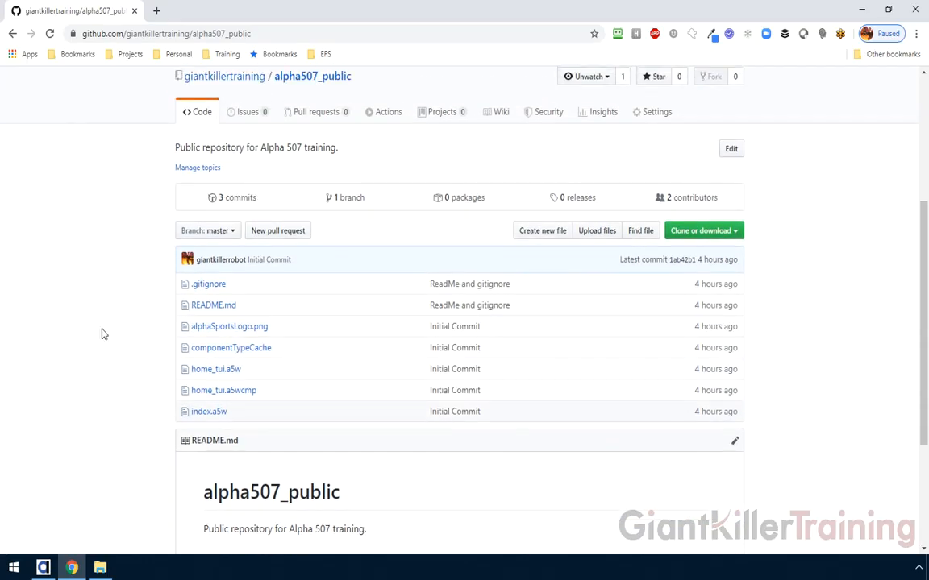
pyautogui.scroll(4, 103, 332)
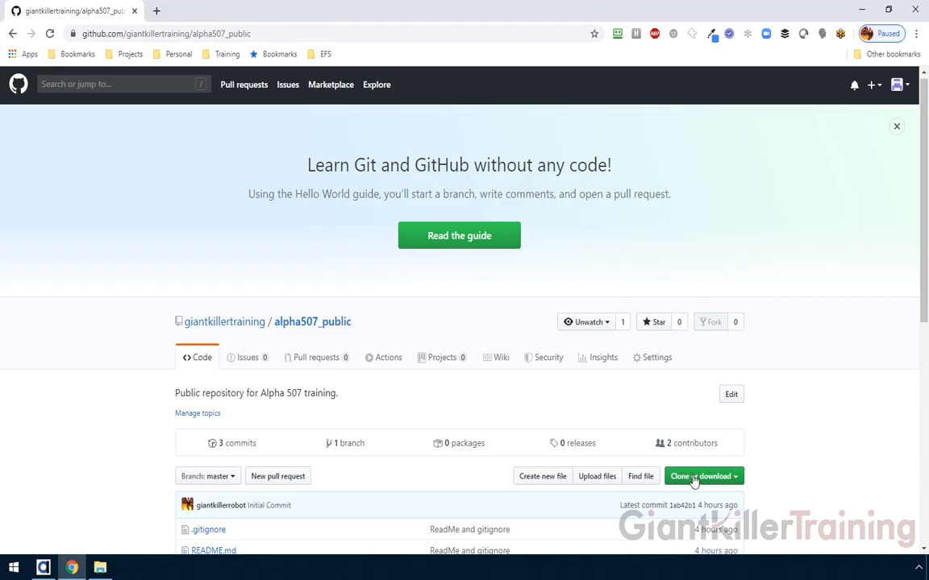
pyautogui.scroll(-2, 694, 482)
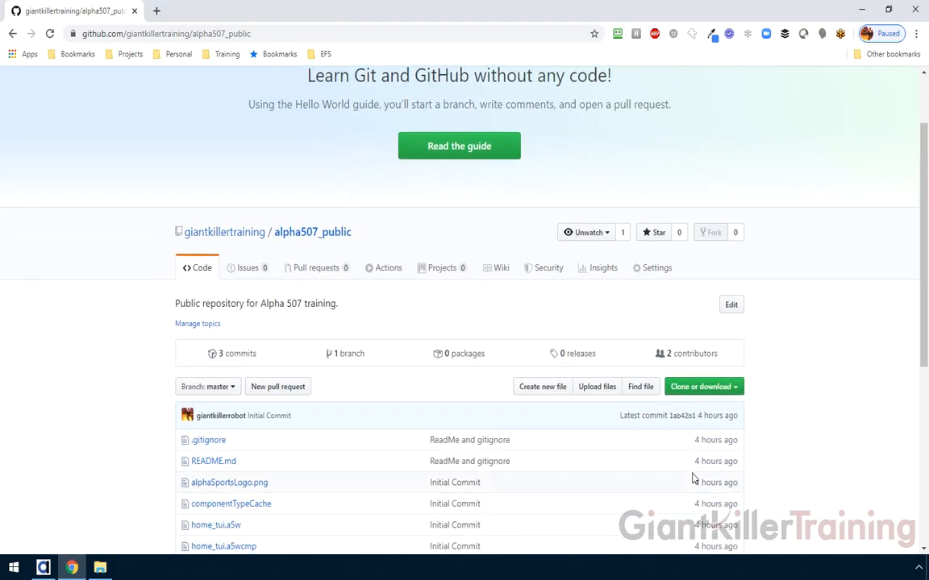
pyautogui.click(694, 347)
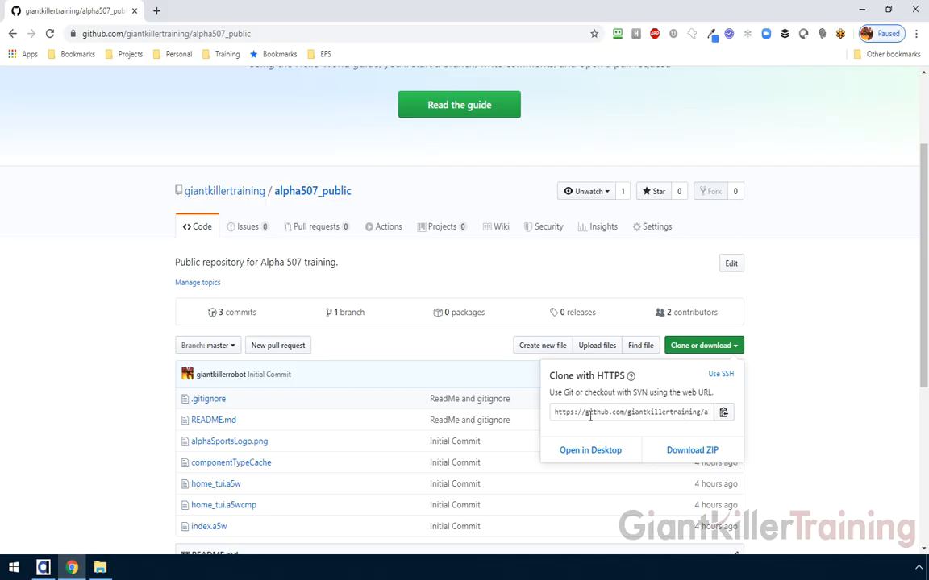
# - Copy the repository's HTTPS clone URL to the clipboard and switch to Alpha Anywhere
pyautogui.click(679, 412)
pyautogui.click(657, 413)
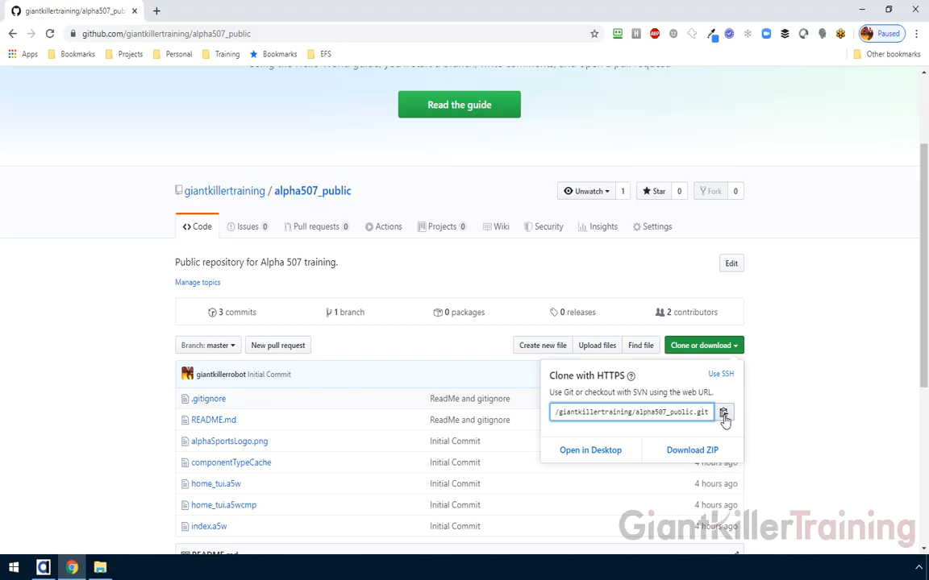
pyautogui.click(724, 418)
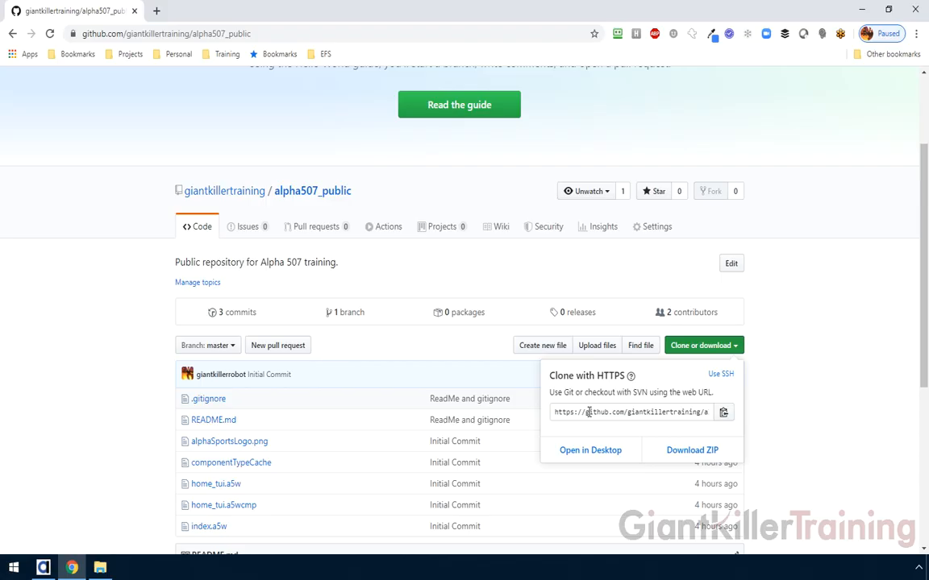
pyautogui.click(43, 569)
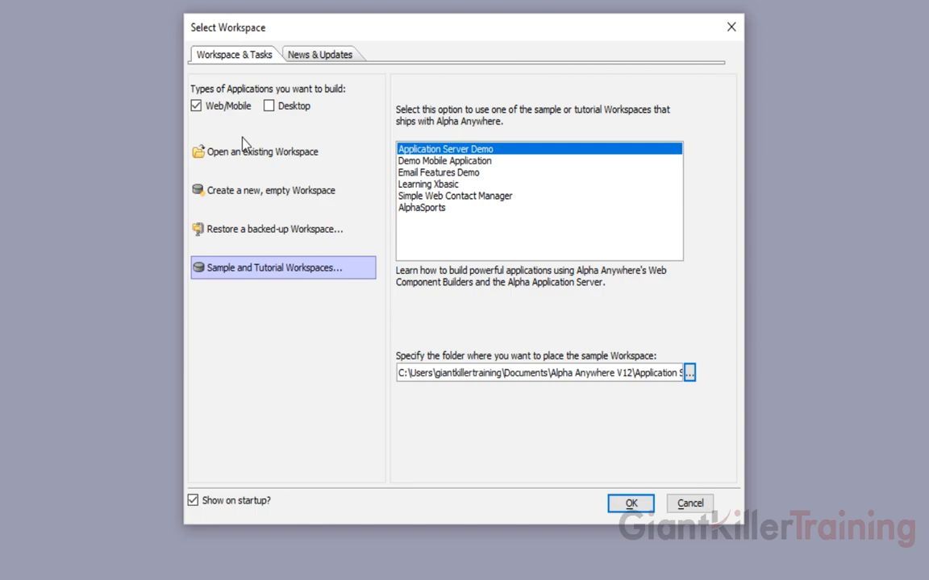
# - Choose 'Create a new, empty Workspace' and enter the name alpha507_public
pyautogui.click(270, 198)
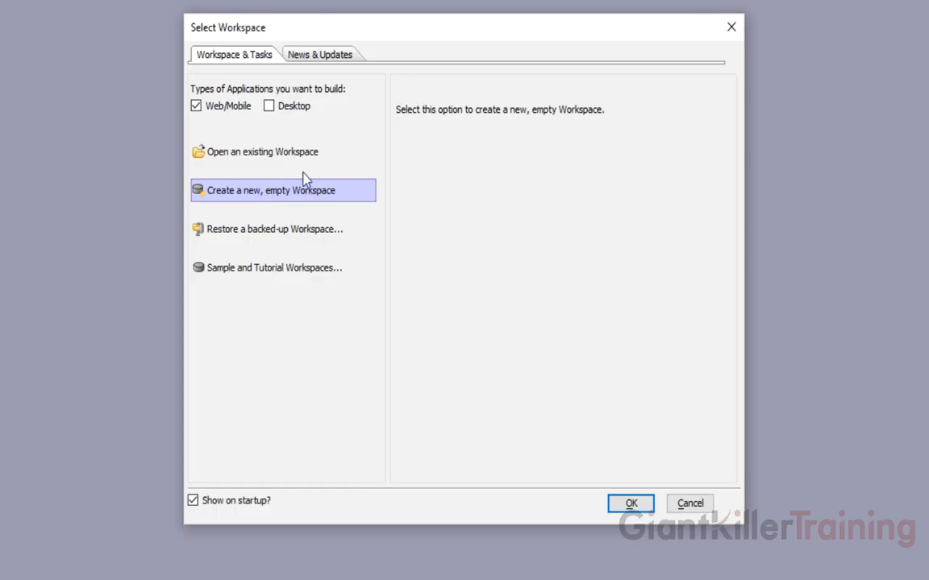
pyautogui.click(621, 501)
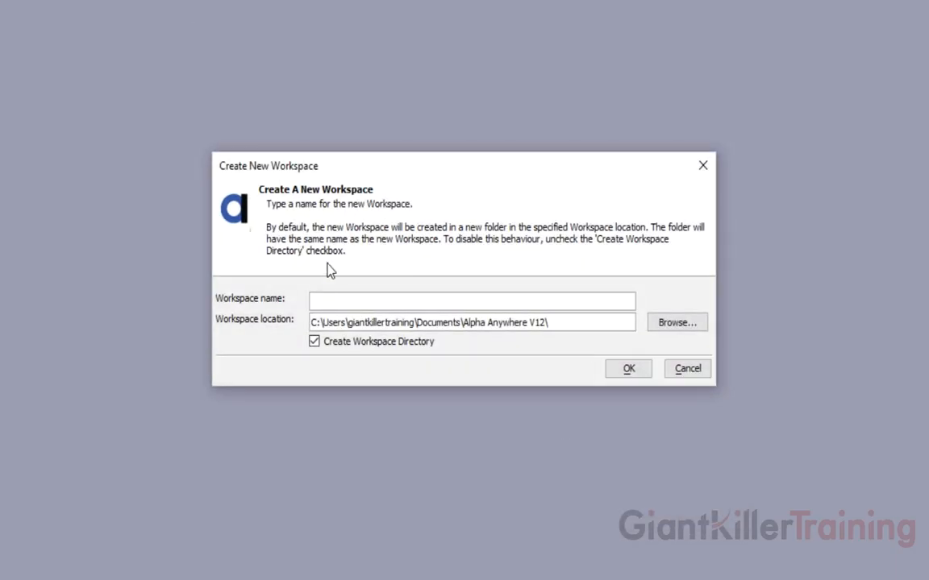
pyautogui.write('alpha507_public')
# - Create the alpha507_public workspace opening the Web Control Panel at startup, then maximise that panel
pyautogui.click(631, 370)
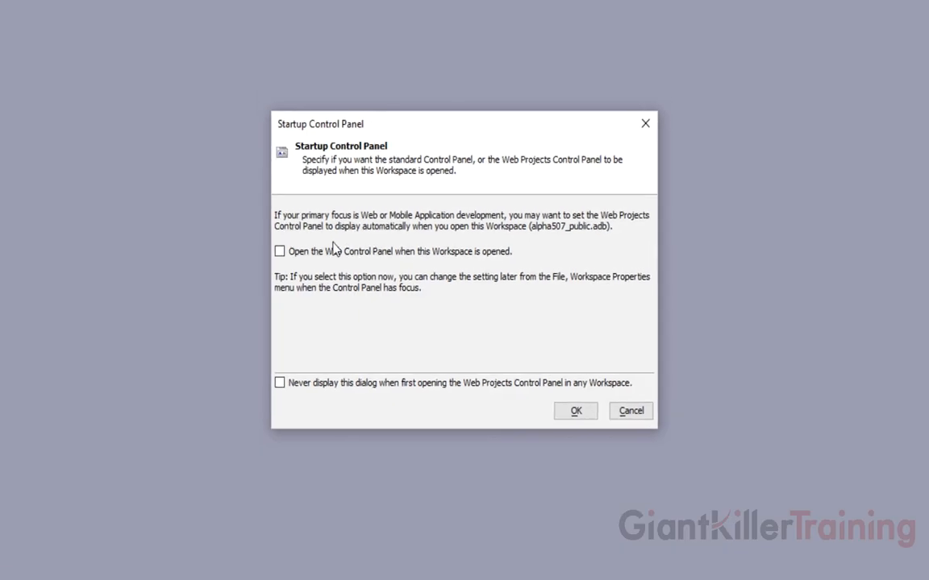
pyautogui.click(332, 251)
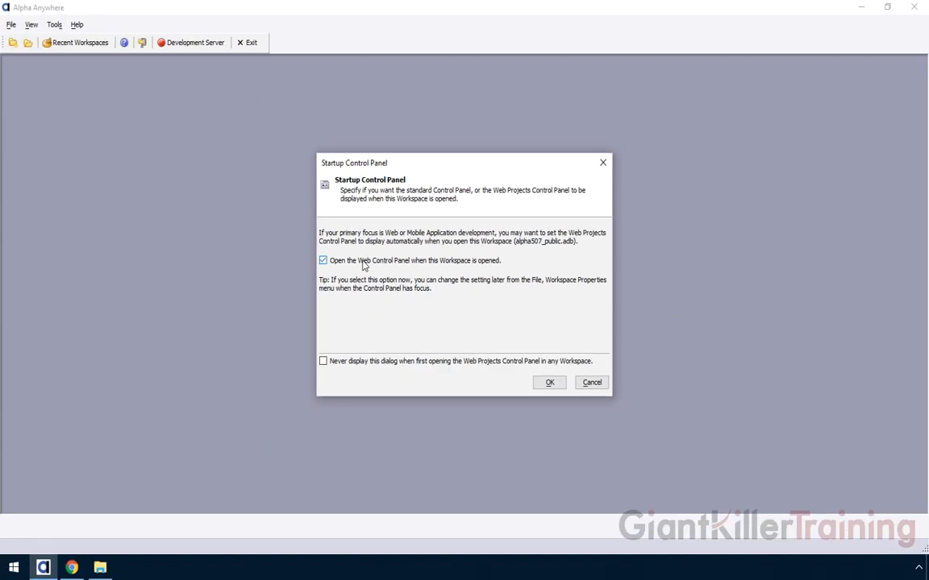
pyautogui.click(542, 386)
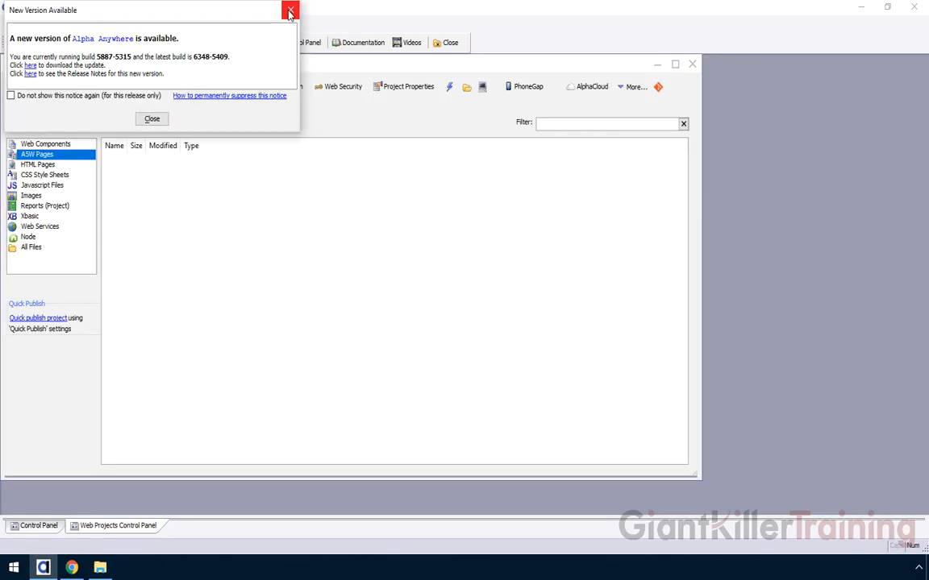
pyautogui.click(291, 10)
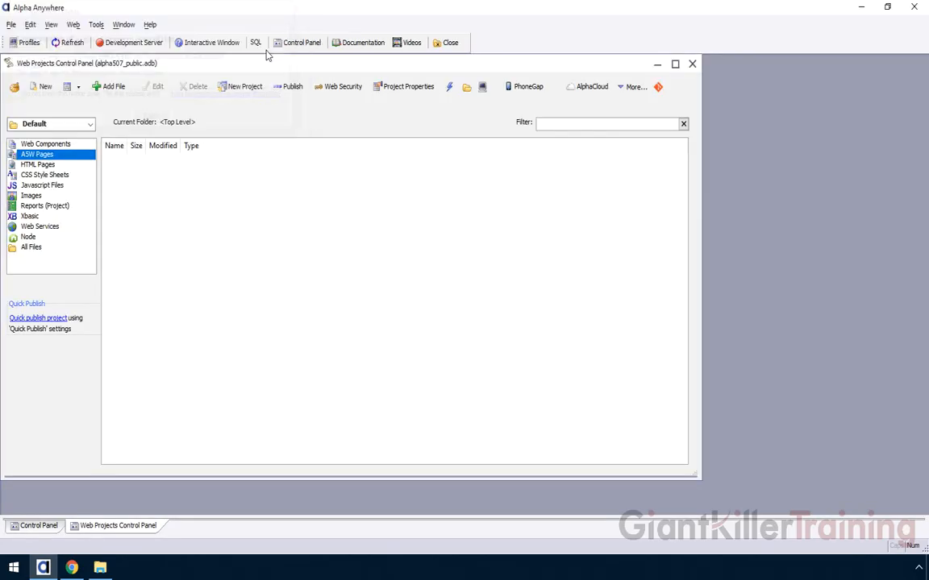
pyautogui.doubleClick(123, 62)
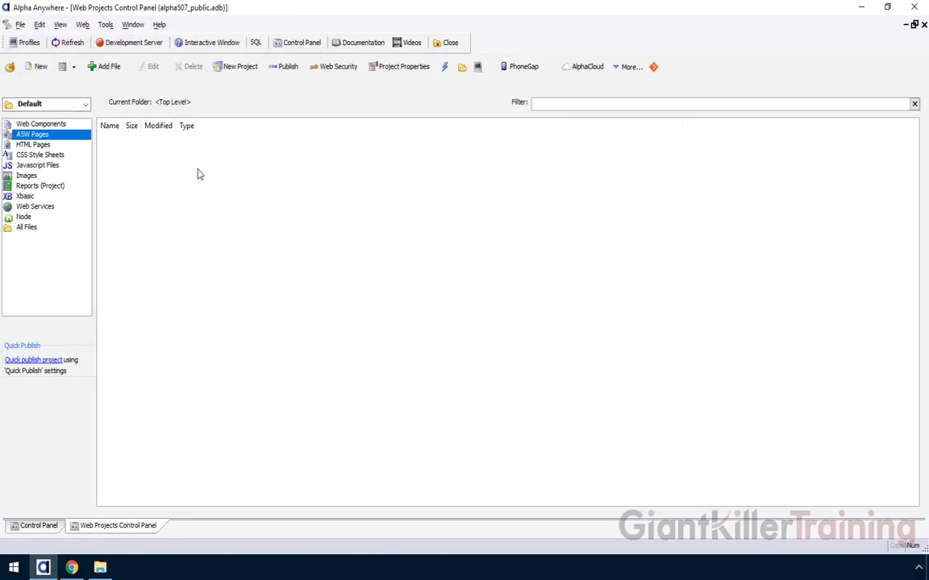
pyautogui.click(99, 569)
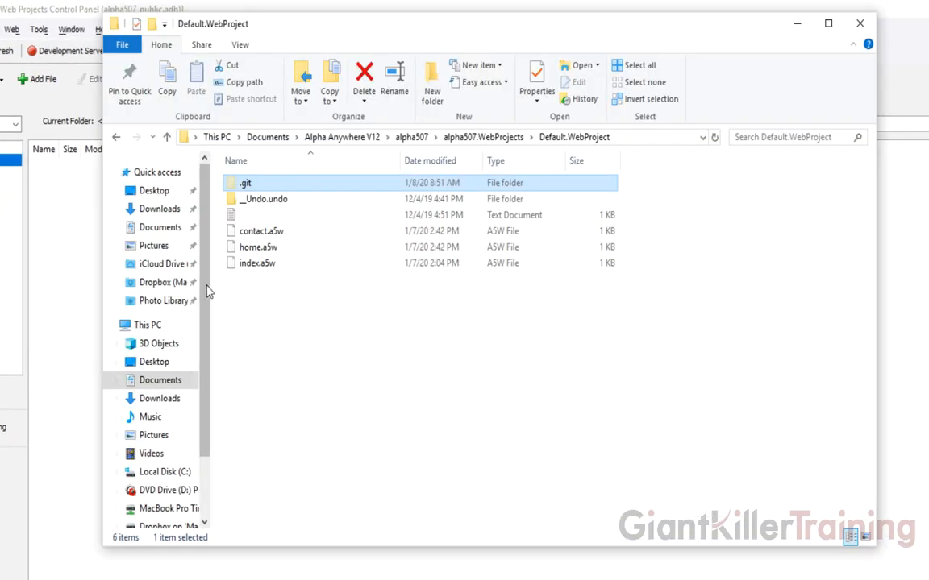
pyautogui.click(87, 240)
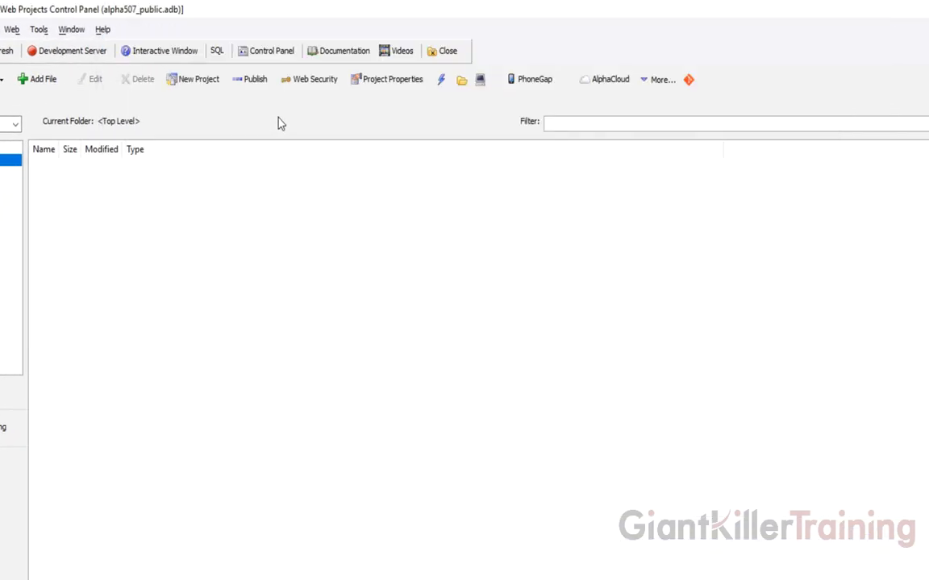
pyautogui.click(461, 81)
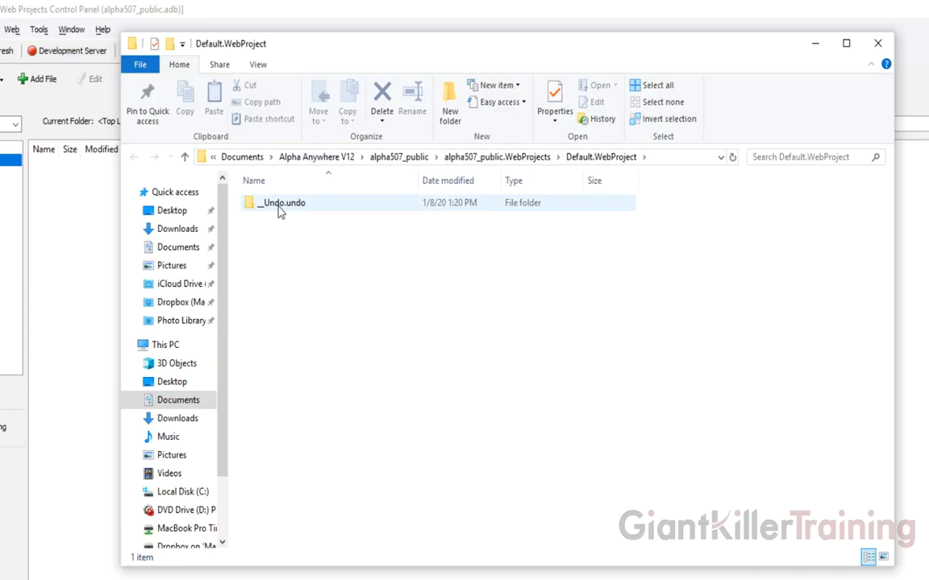
pyautogui.click(70, 250)
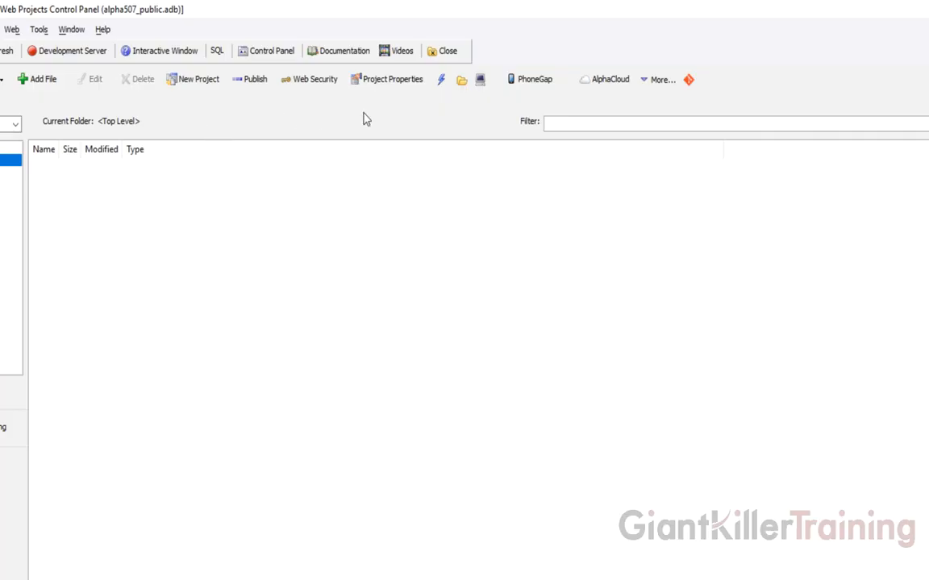
pyautogui.click(689, 80)
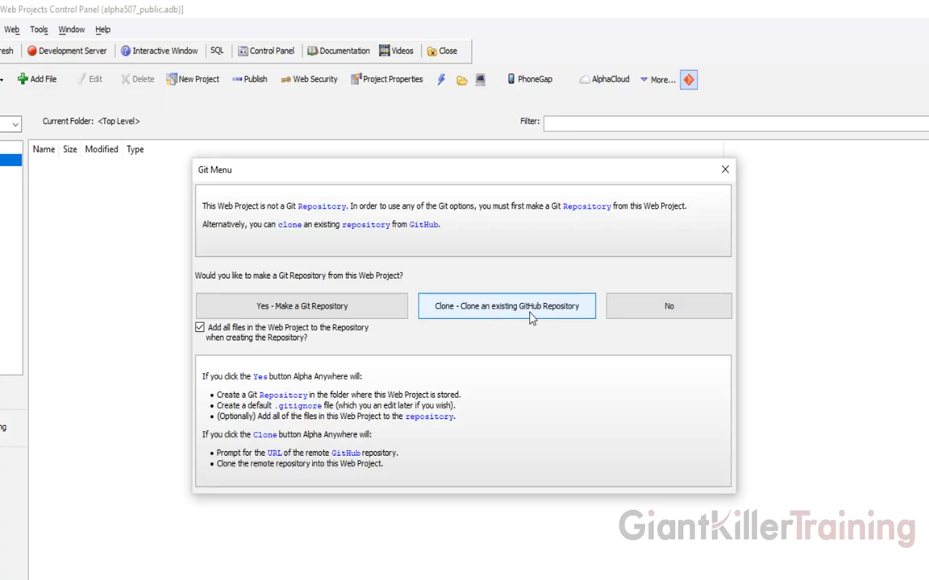
pyautogui.click(500, 316)
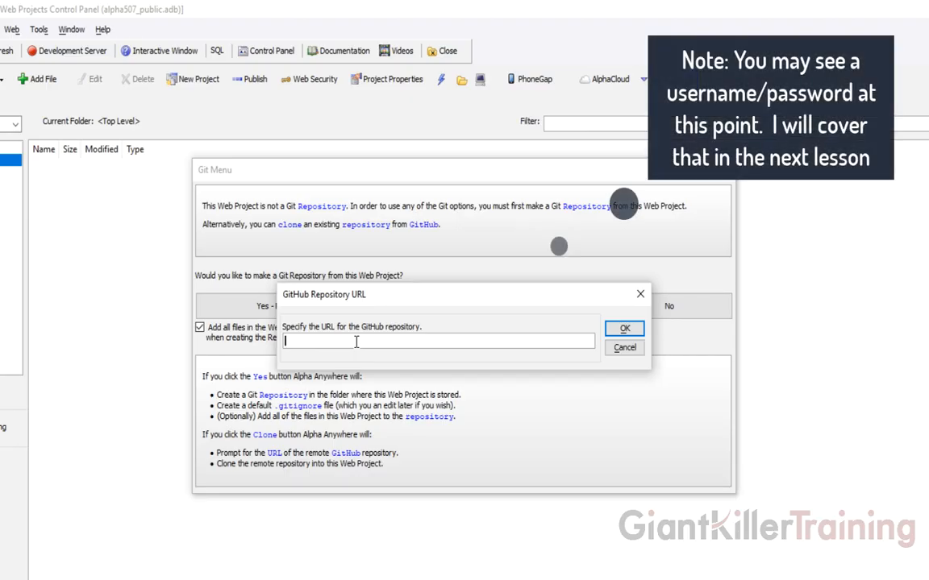
pyautogui.write('https://github.com/giantkillertraining/alpha507_public.git')
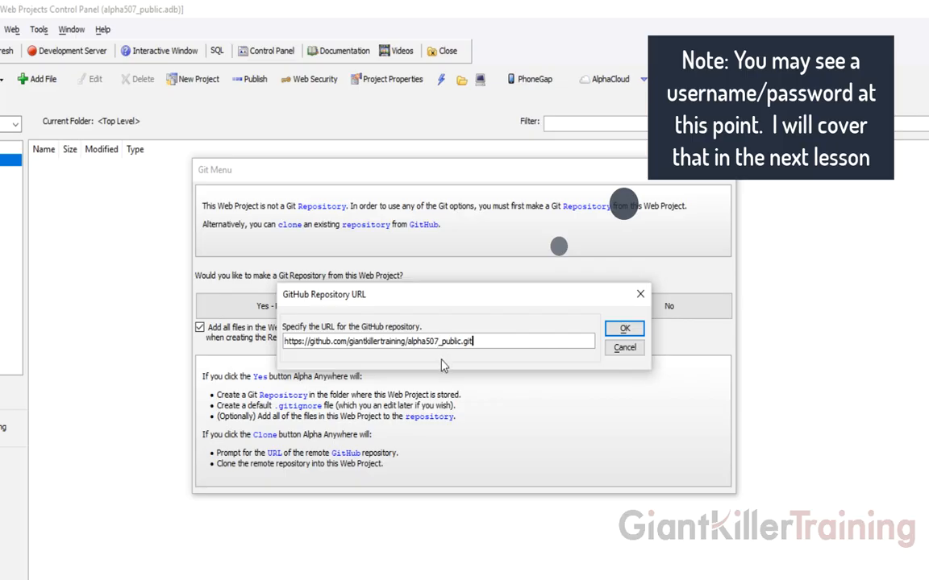
pyautogui.click(619, 329)
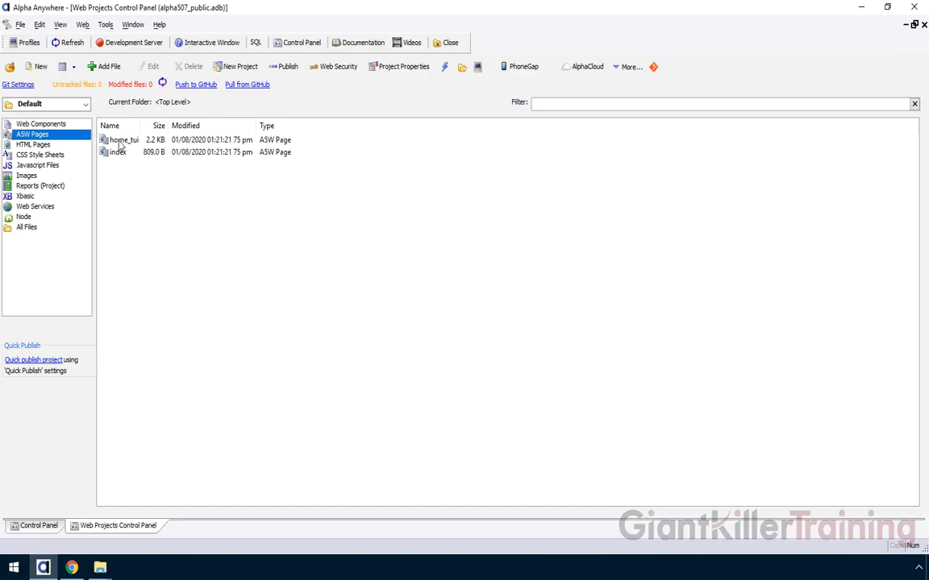
pyautogui.click(68, 123)
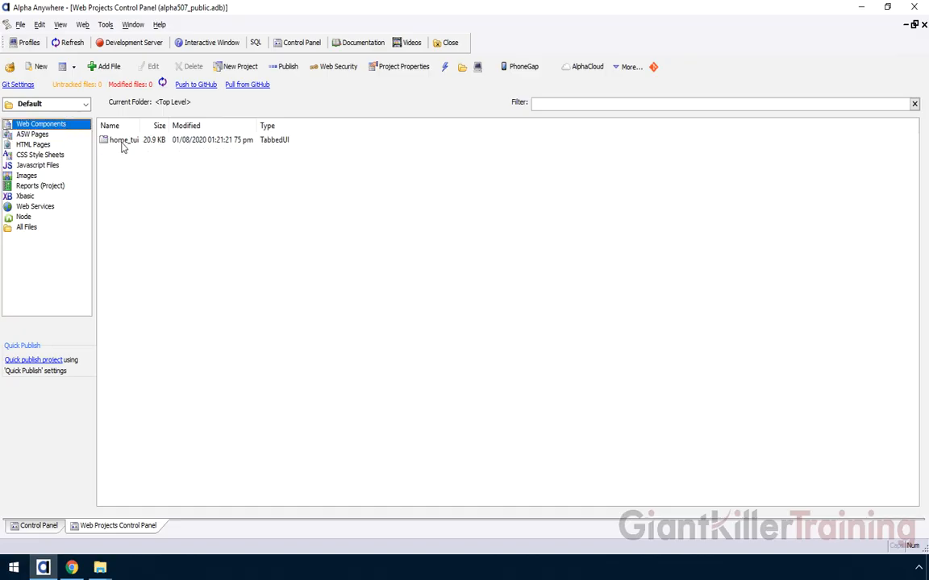
pyautogui.click(49, 134)
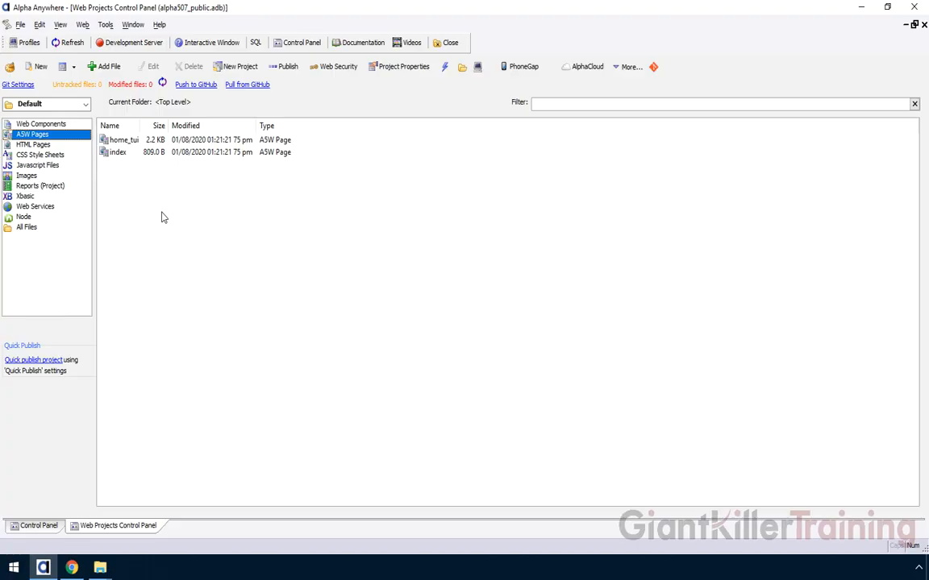
pyautogui.click(100, 568)
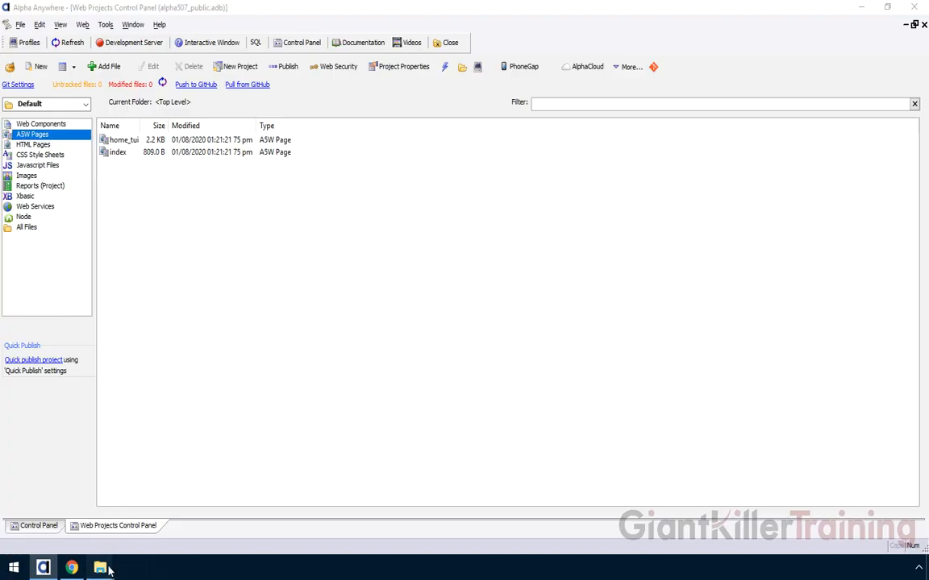
# - Bring forward the Default.WebProject folder in File Explorer and inspect its .git folder
pyautogui.click(179, 466)
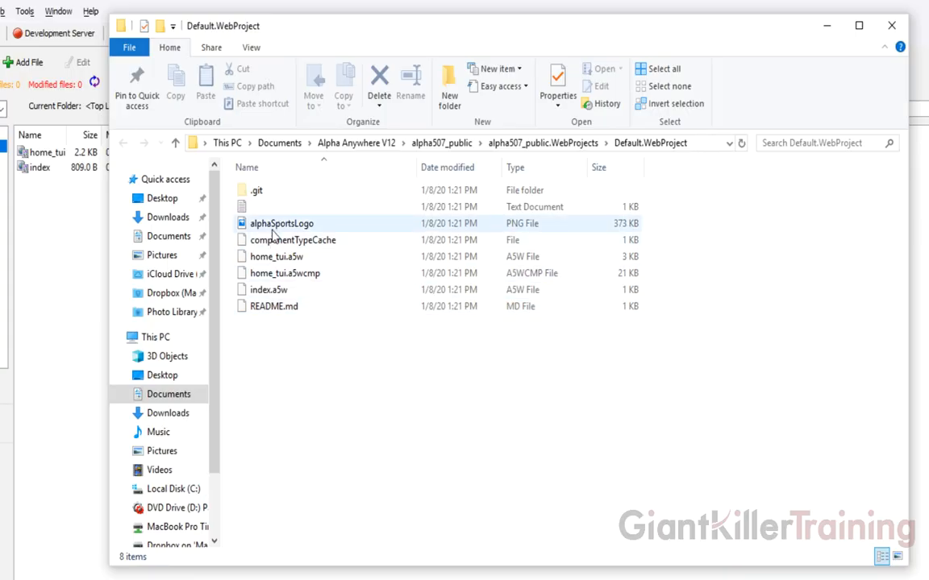
pyautogui.moveTo(255, 196)
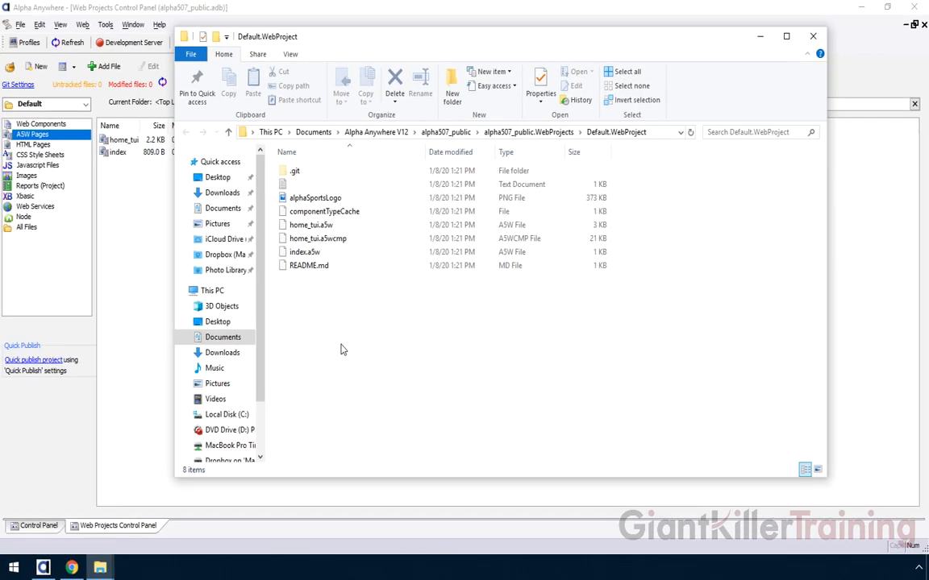
# - Browse the project's images, web components and A5W pages, opening the index and home_tui pages
pyautogui.click(105, 179)
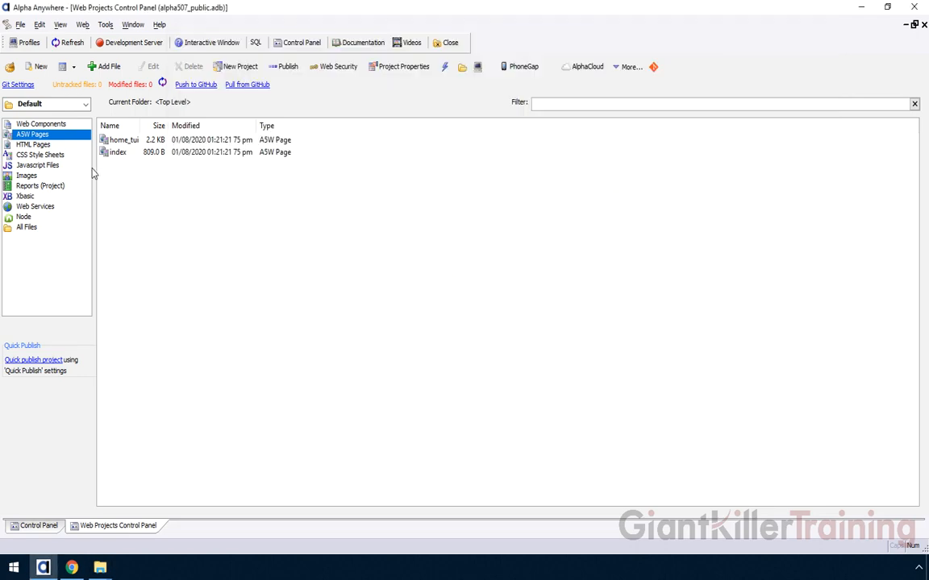
pyautogui.click(117, 153)
pyautogui.doubleClick(117, 153)
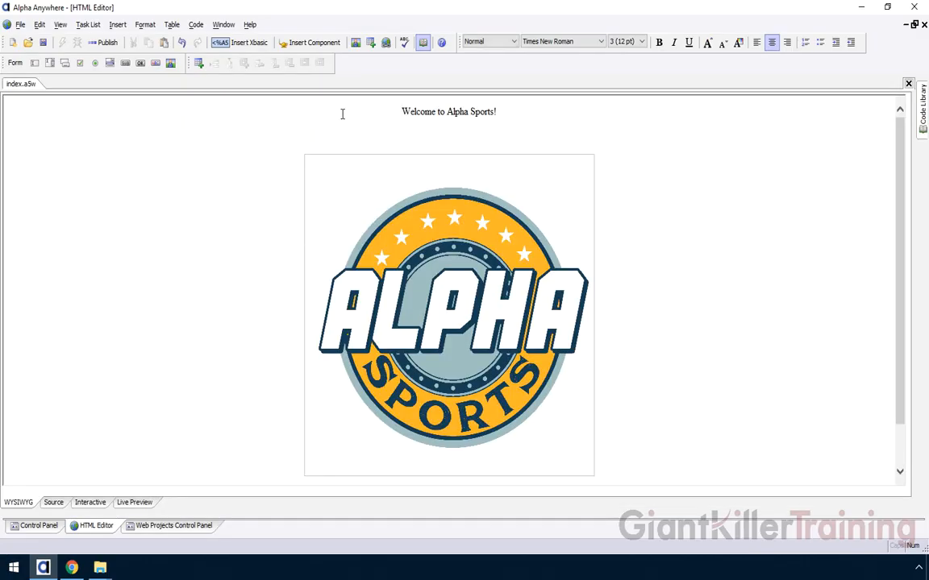
pyautogui.click(155, 532)
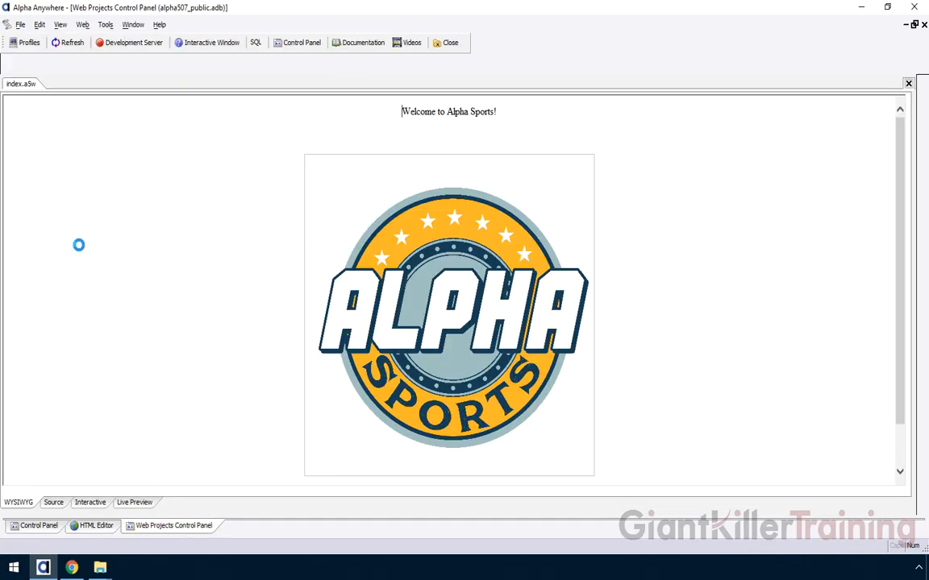
pyautogui.click(26, 176)
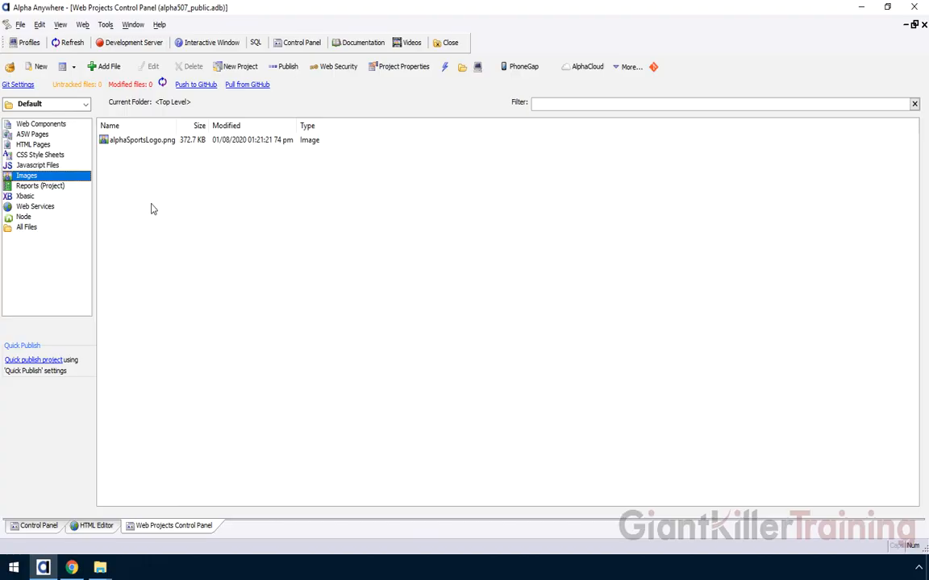
pyautogui.click(57, 122)
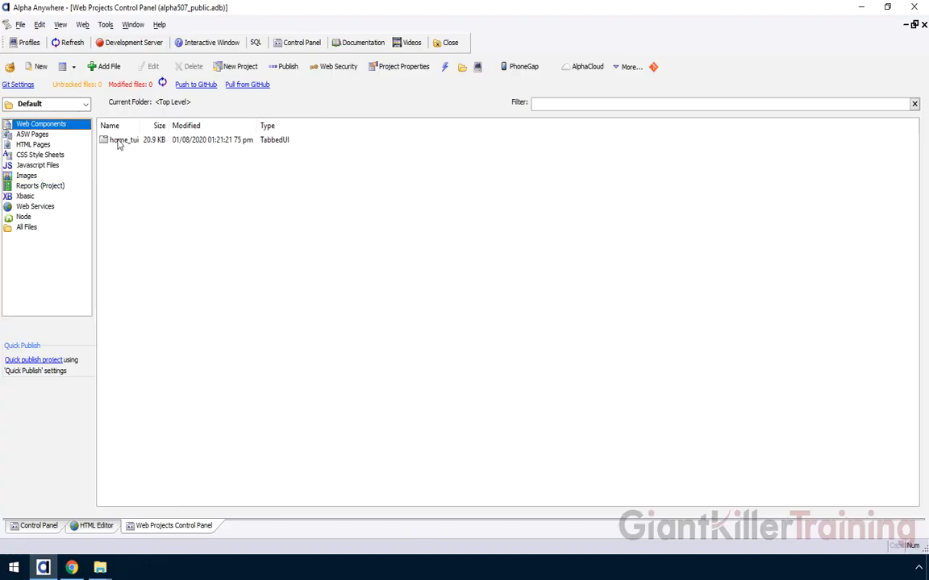
pyautogui.click(54, 133)
pyautogui.click(113, 141)
pyautogui.doubleClick(114, 142)
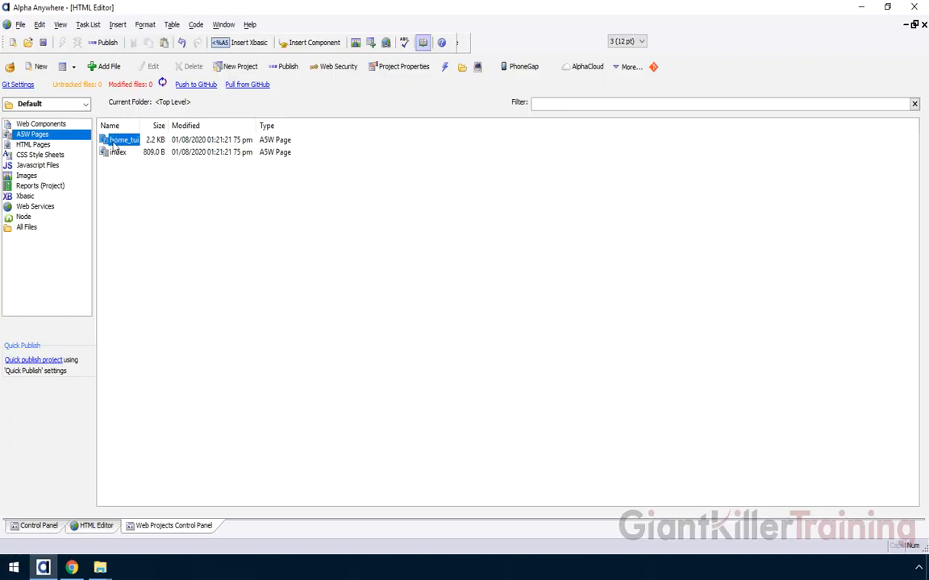
# - Type 'Training Example' below the welcome heading in index, then close the page without saving
pyautogui.click(147, 532)
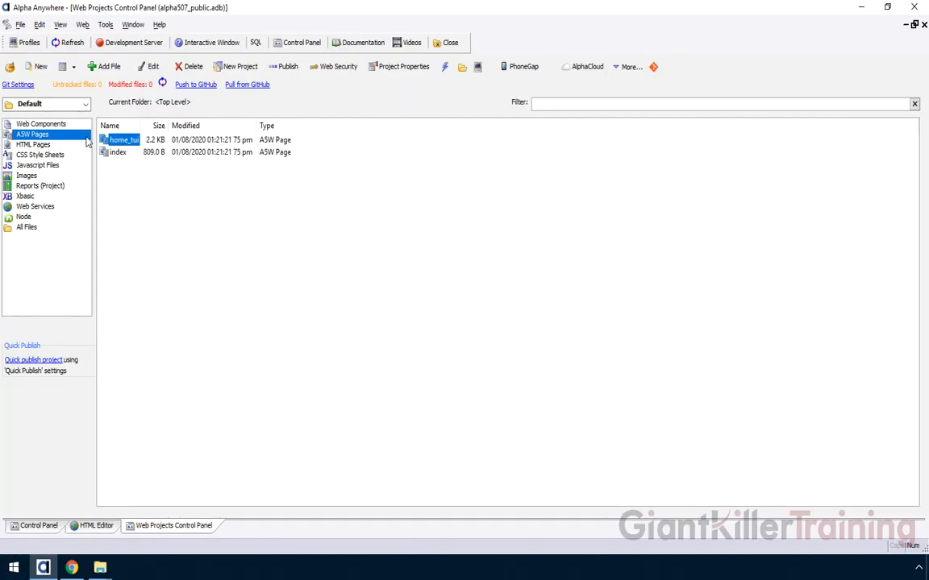
pyautogui.click(115, 152)
pyautogui.doubleClick(114, 155)
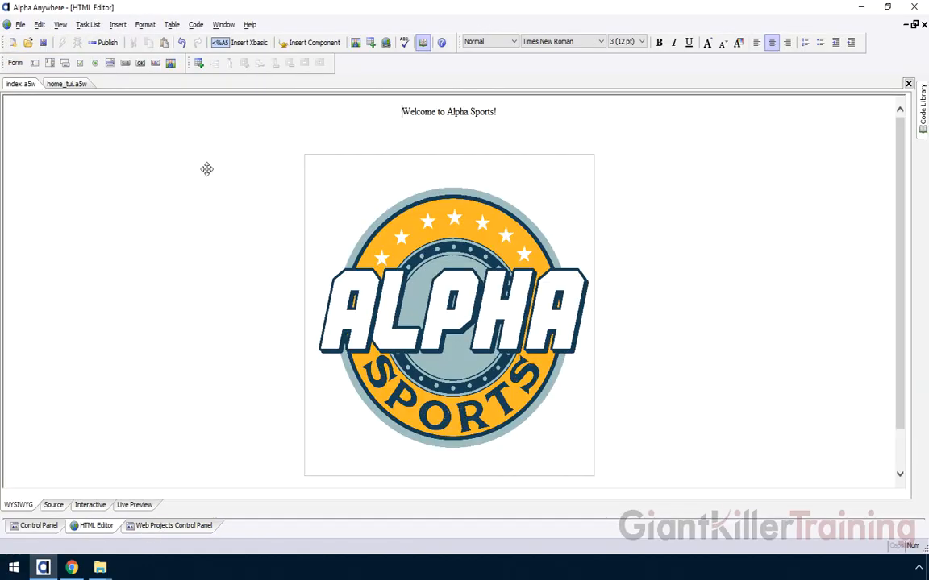
pyautogui.press('Return')
pyautogui.write('Training Example')
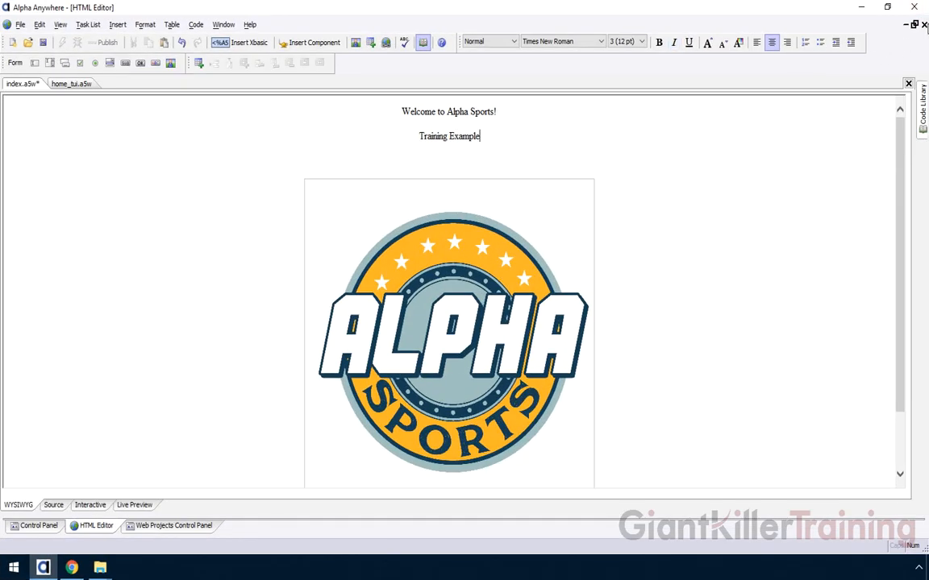
pyautogui.click(924, 25)
pyautogui.click(472, 329)
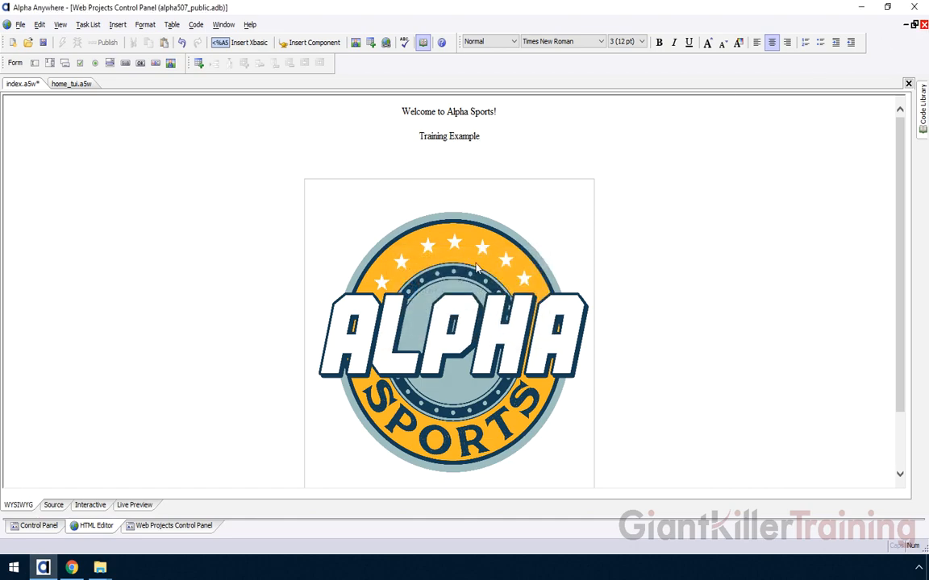
# - Reopen index, add 'Training Example' under 'Welcome to Alpha Sports!', and save it on closing
pyautogui.doubleClick(116, 155)
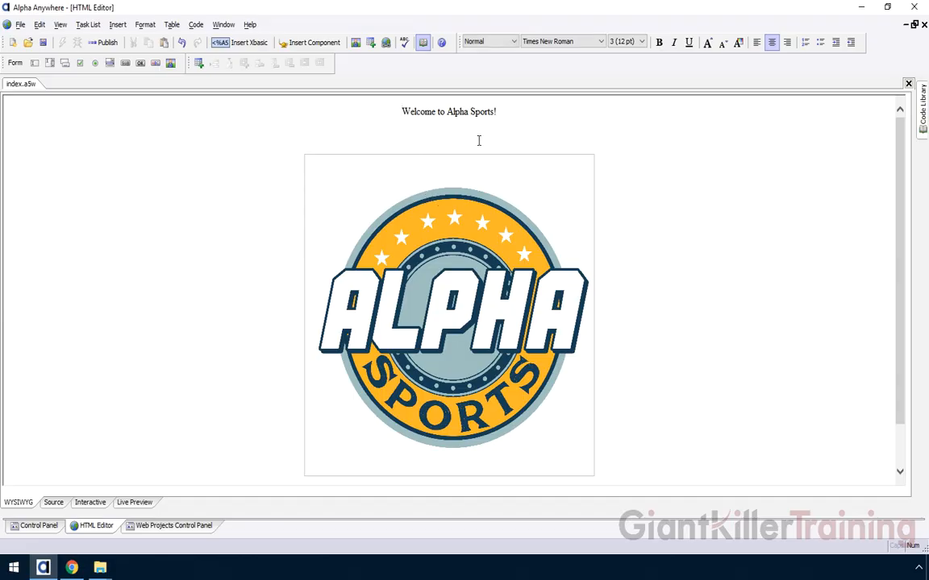
pyautogui.click(504, 111)
pyautogui.press('Return')
pyautogui.write('Training Example')
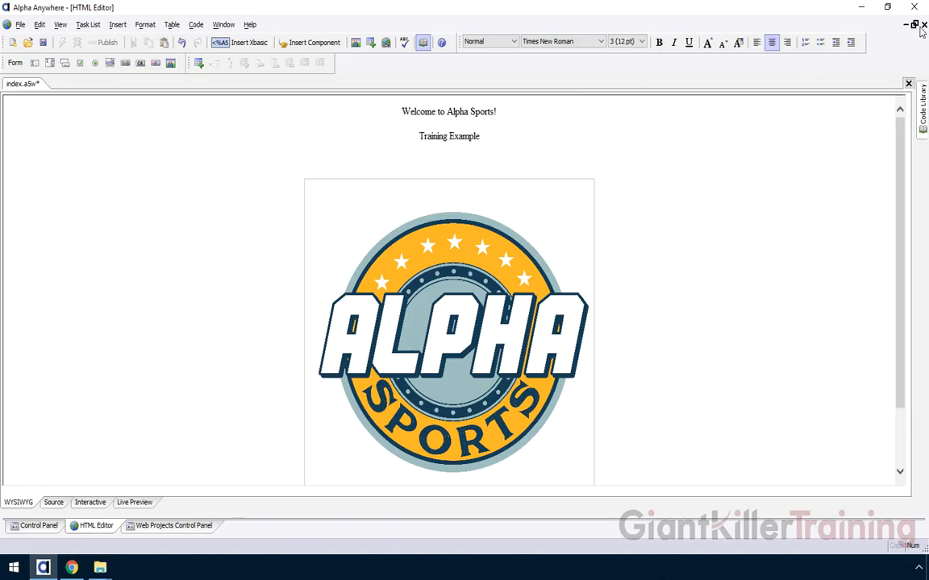
pyautogui.click(923, 25)
pyautogui.click(378, 300)
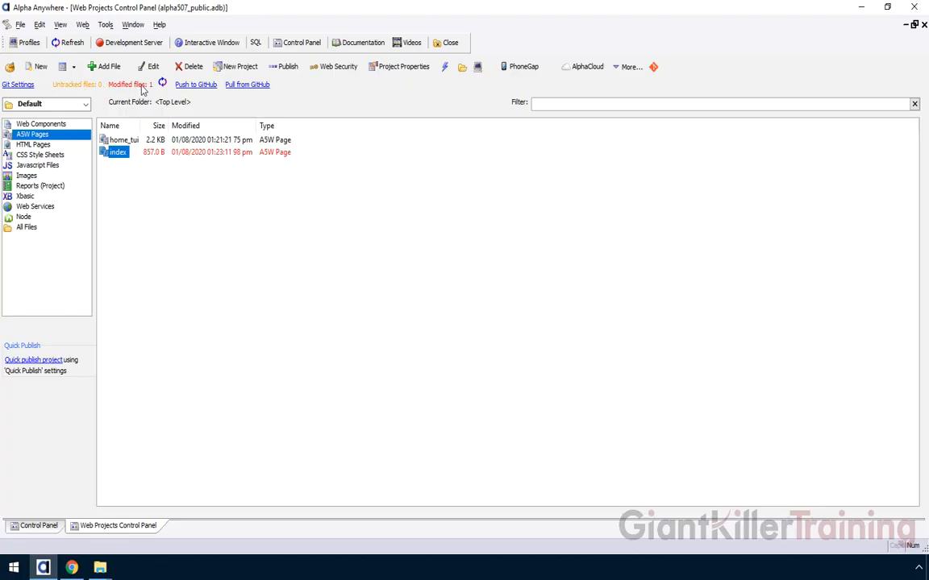
# - Commit the modified Index.a5w through Git Commit with the message 'Modify Index'
pyautogui.click(142, 86)
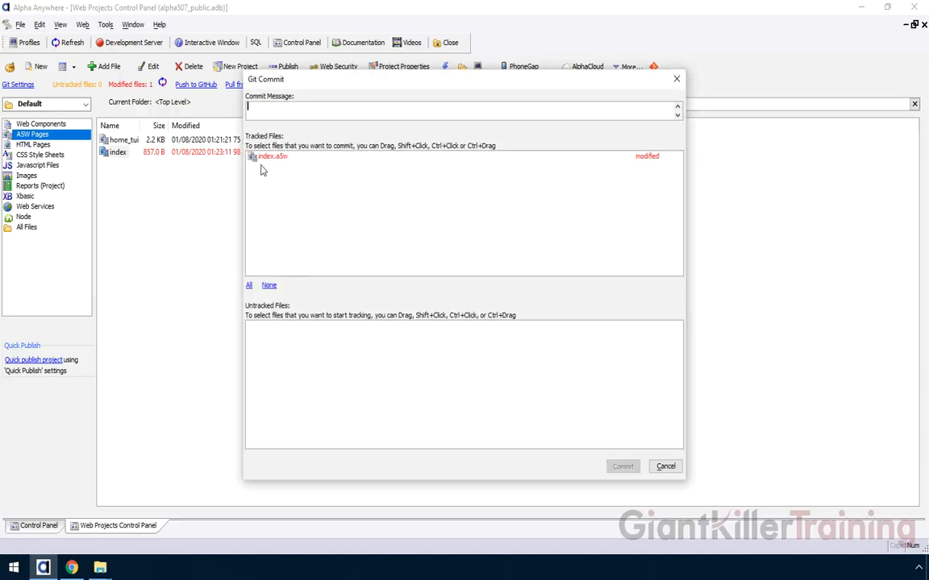
pyautogui.write('Modify Index')
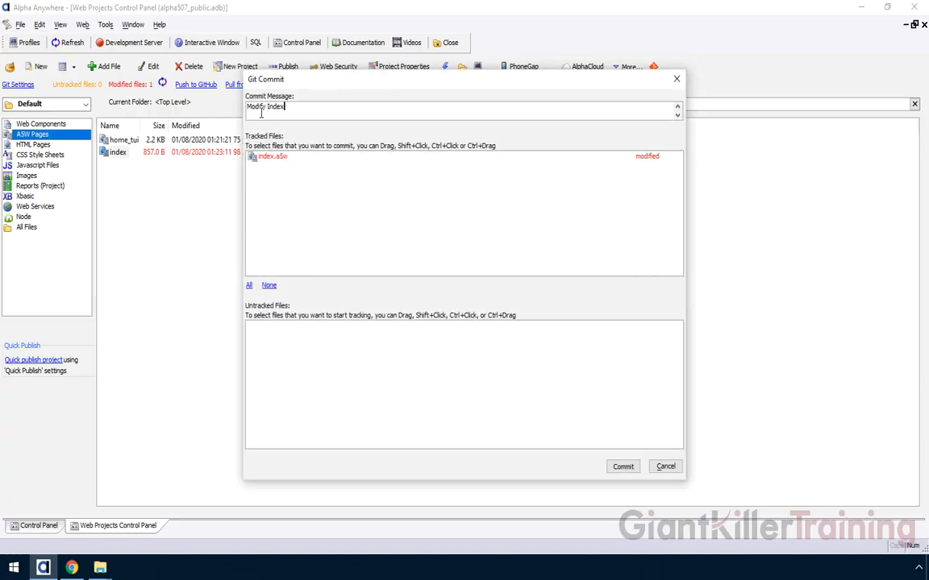
pyautogui.click(623, 467)
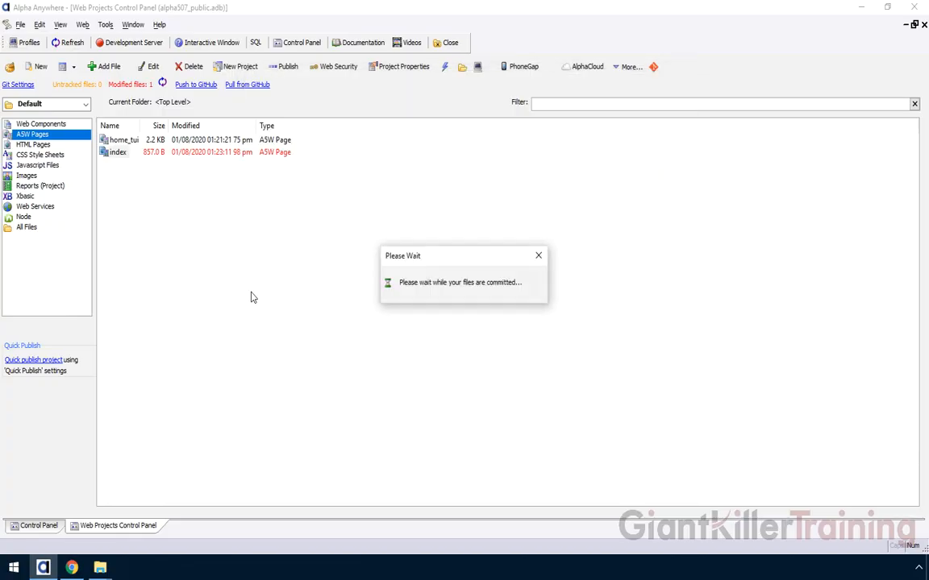
pyautogui.click(464, 411)
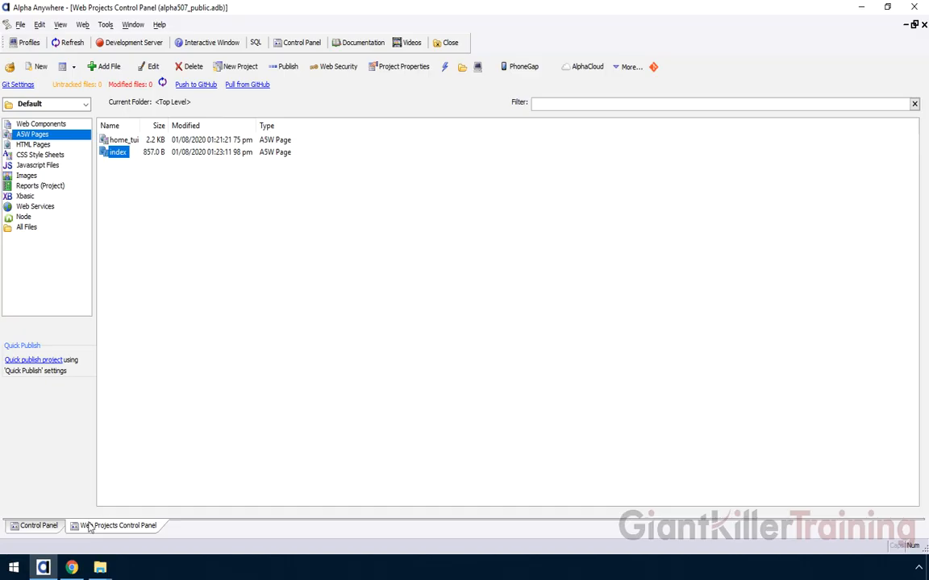
# - Look over the alpha507_private repository on GitHub, including its clone options
pyautogui.click(69, 492)
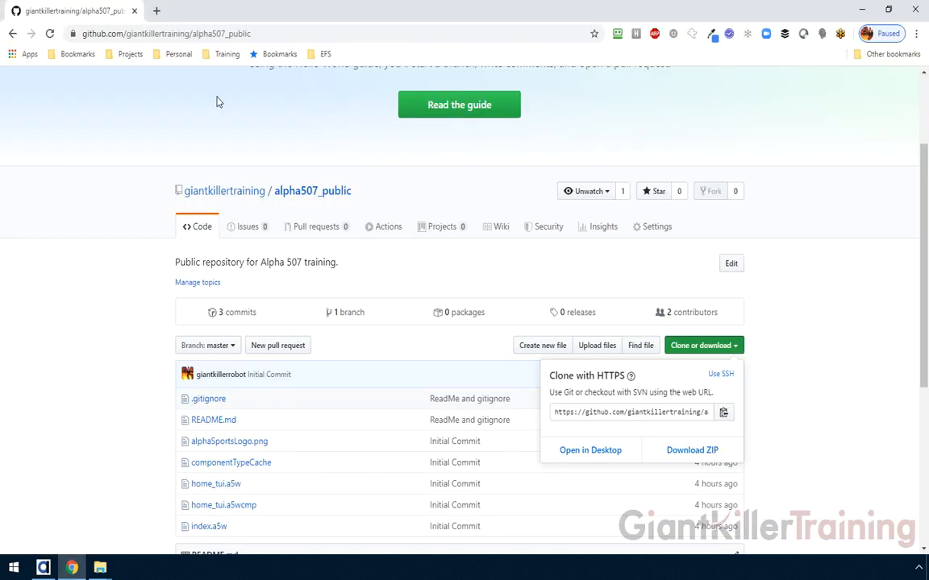
pyautogui.scroll(3, 213, 134)
pyautogui.click(13, 33)
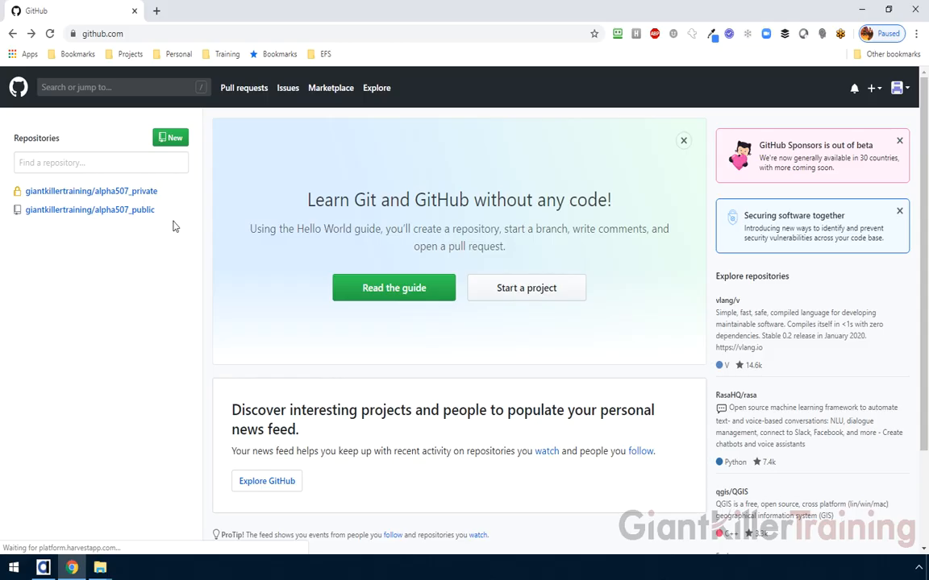
pyautogui.click(86, 194)
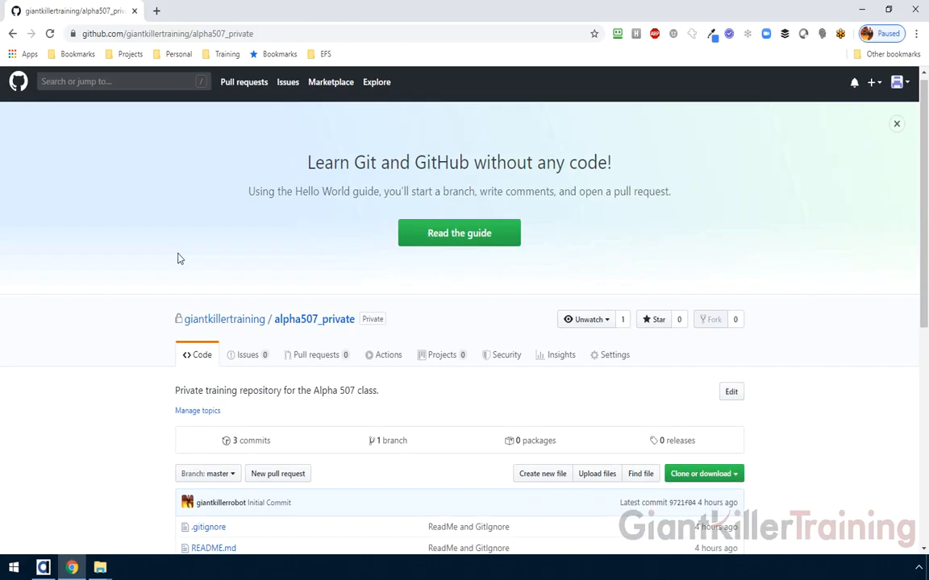
pyautogui.scroll(-3, 161, 258)
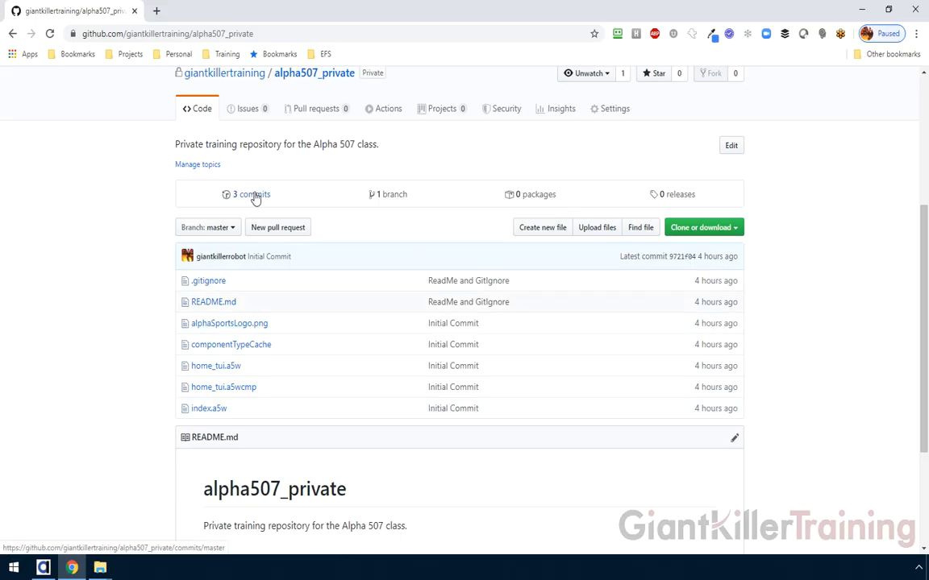
pyautogui.click(707, 229)
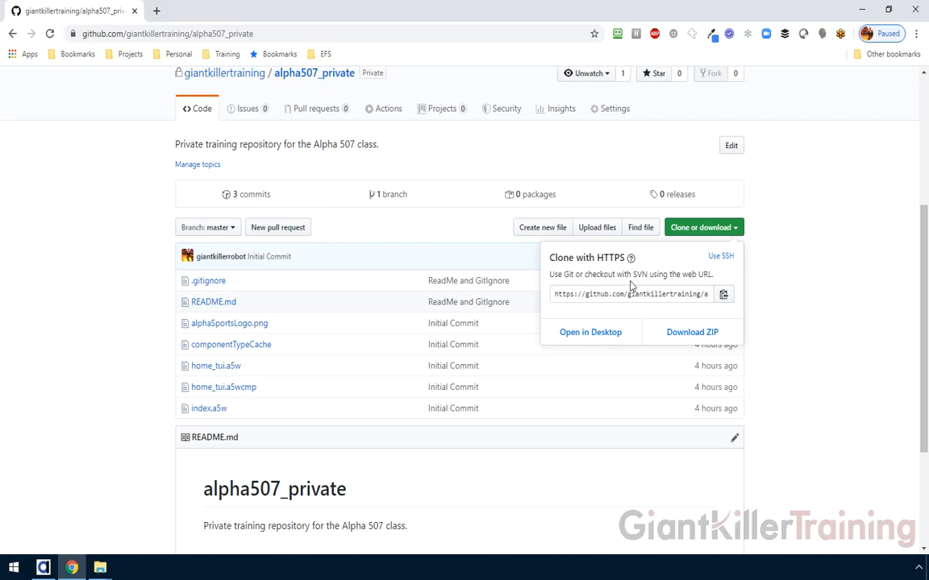
pyautogui.click(77, 250)
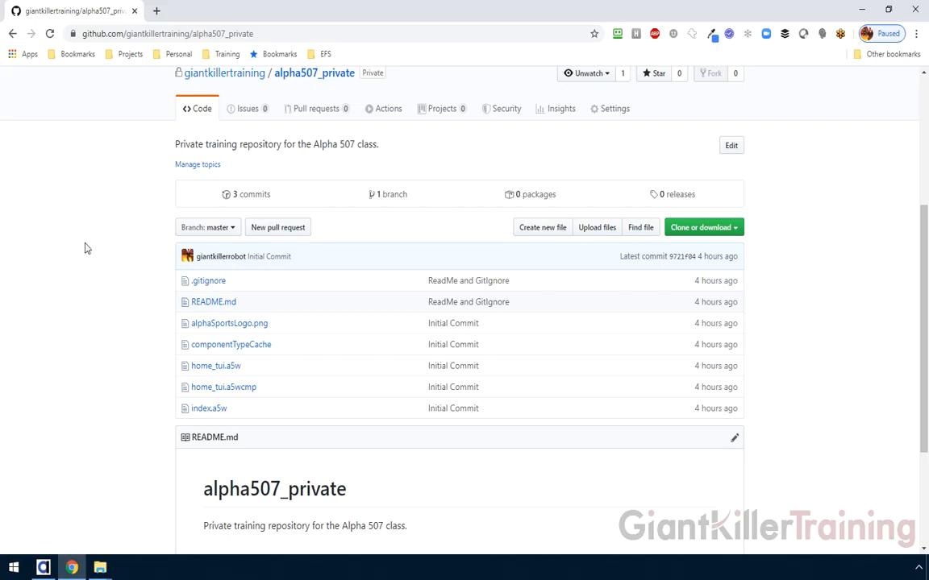
pyautogui.scroll(1, 84, 246)
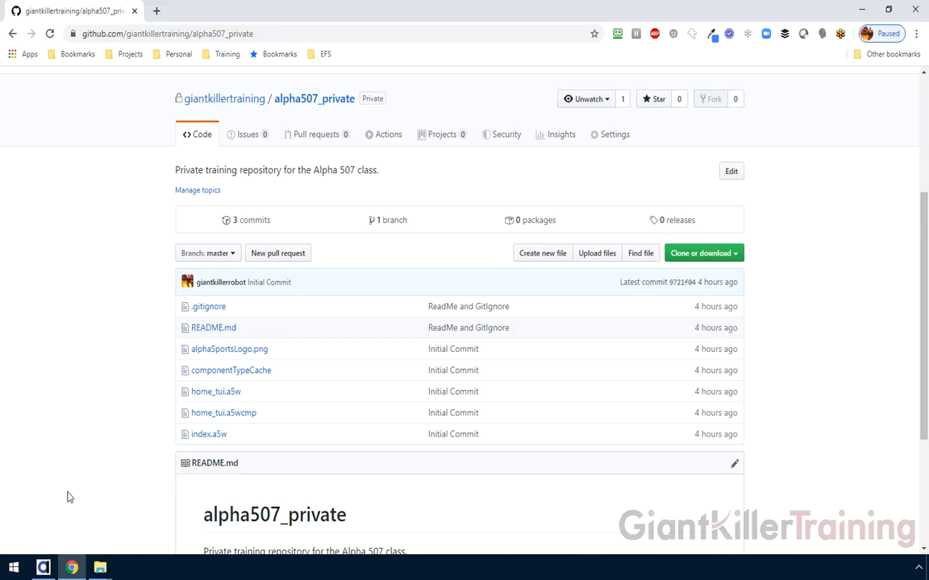
# - Create a workspace named alpha507_private set to open the Web Control Panel
pyautogui.click(43, 567)
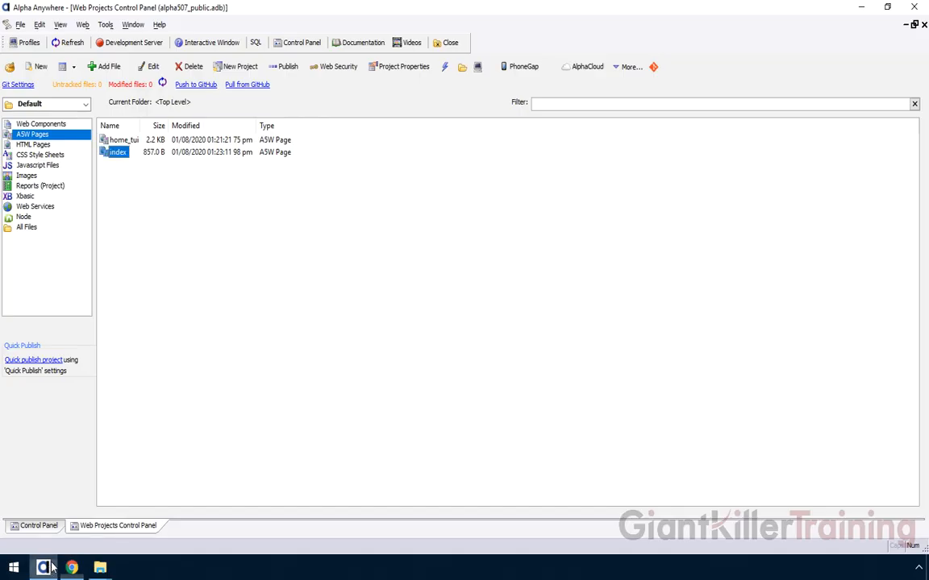
pyautogui.click(20, 24)
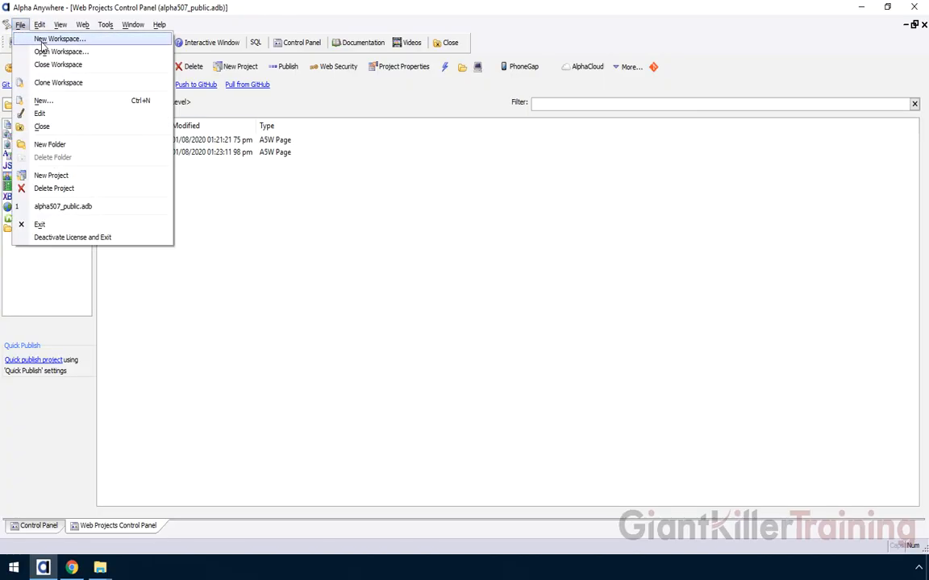
pyautogui.click(42, 39)
pyautogui.click(386, 297)
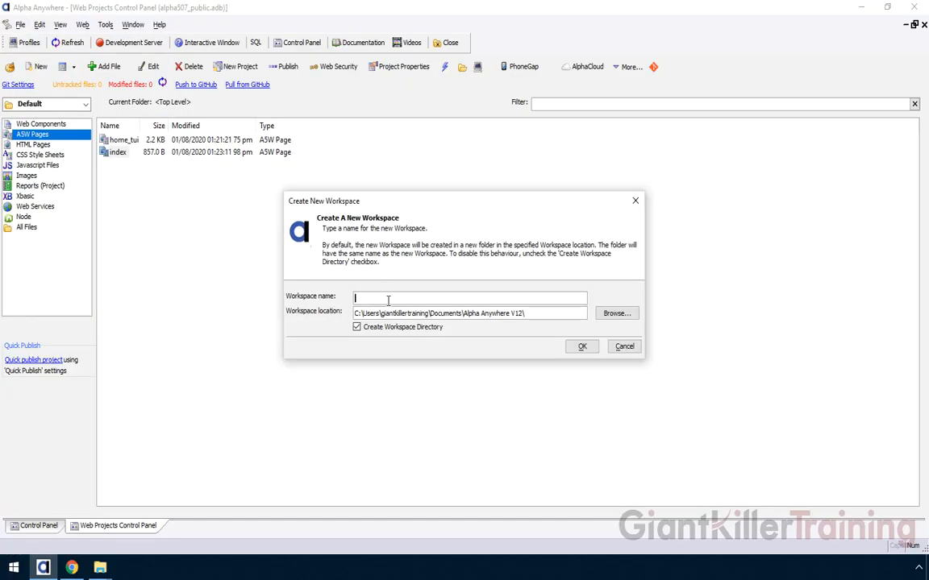
pyautogui.write('alpha507_pub')
pyautogui.press('BackSpace')
pyautogui.press('BackSpace')
pyautogui.write('rivate')
pyautogui.click(582, 348)
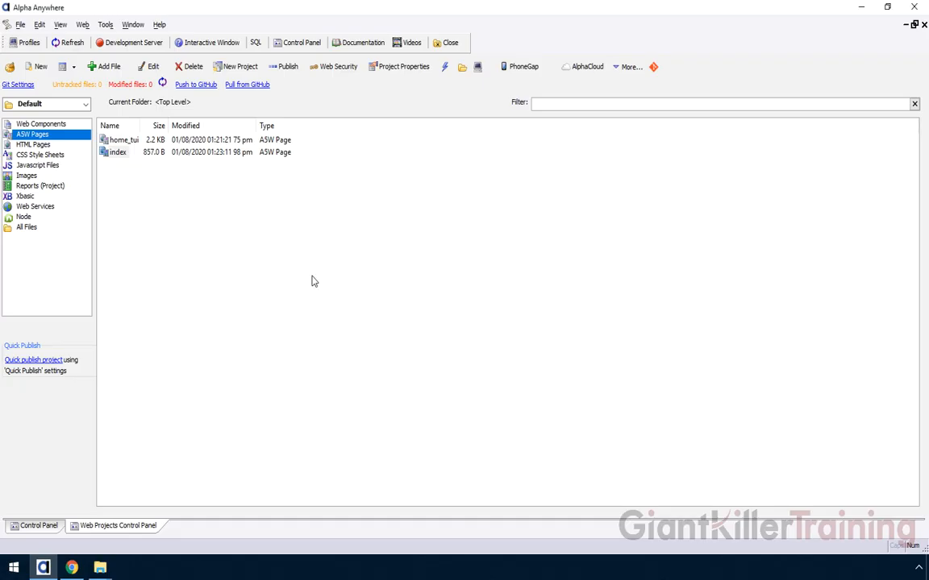
pyautogui.click(323, 260)
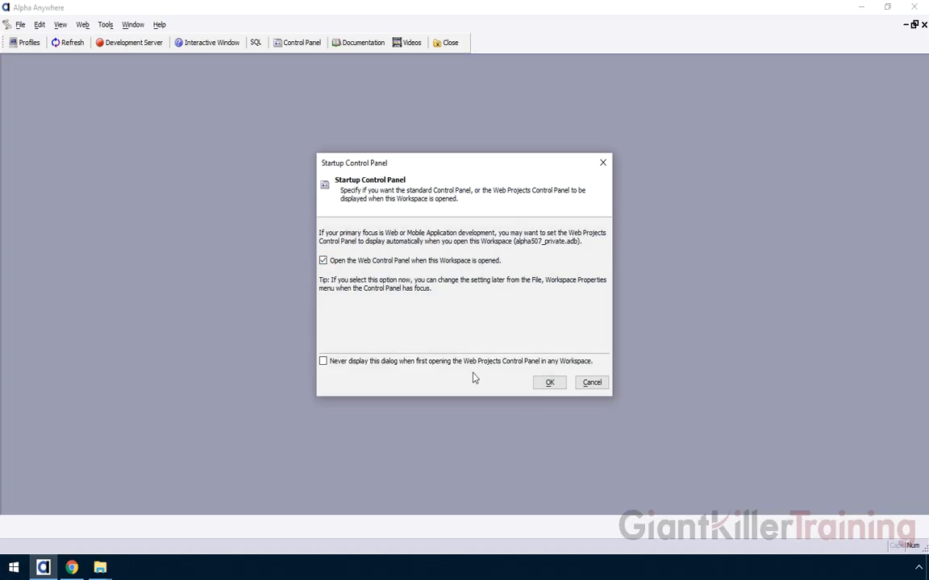
pyautogui.click(549, 382)
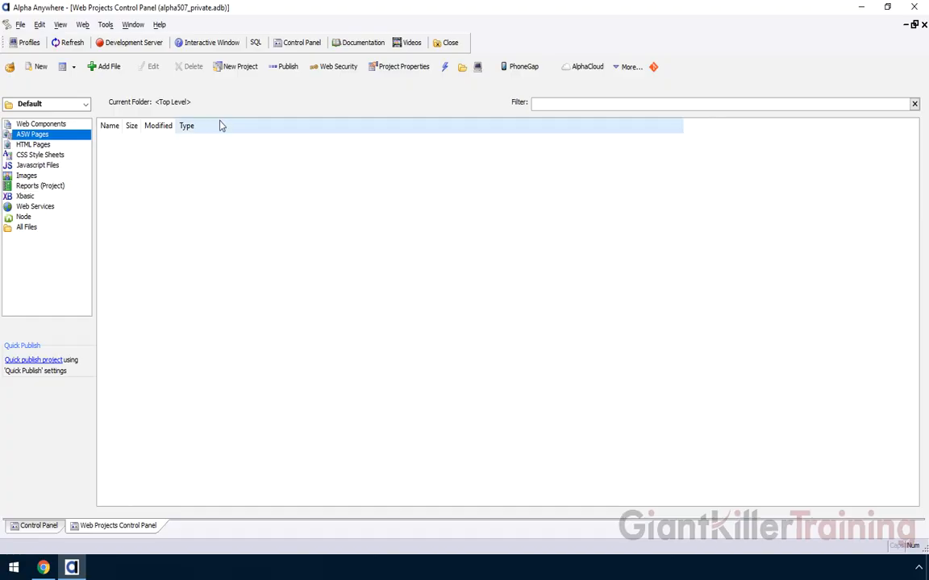
# - Start a Git clone and paste the alpha507_private repository's HTTPS URL into the URL field
pyautogui.click(653, 69)
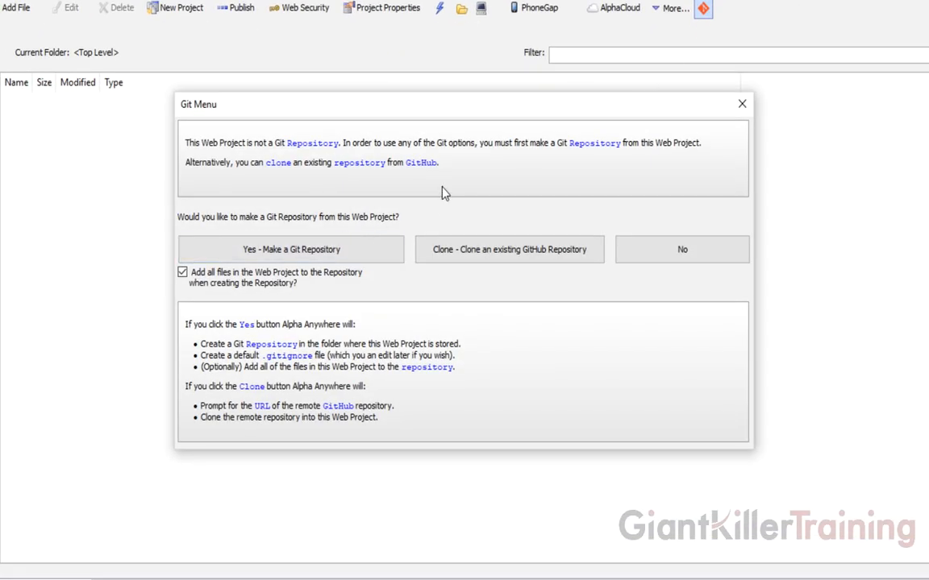
pyautogui.click(486, 264)
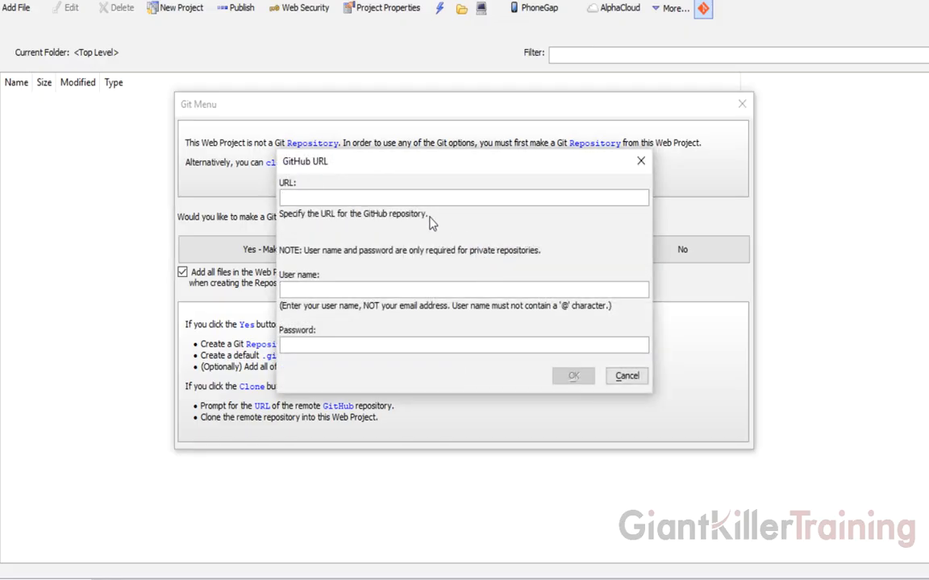
pyautogui.click(383, 199)
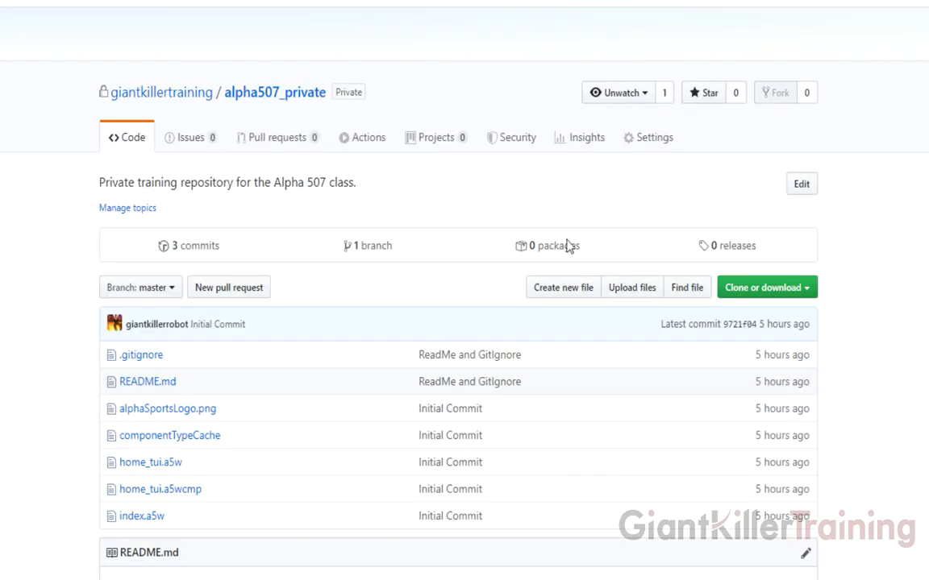
pyautogui.click(761, 292)
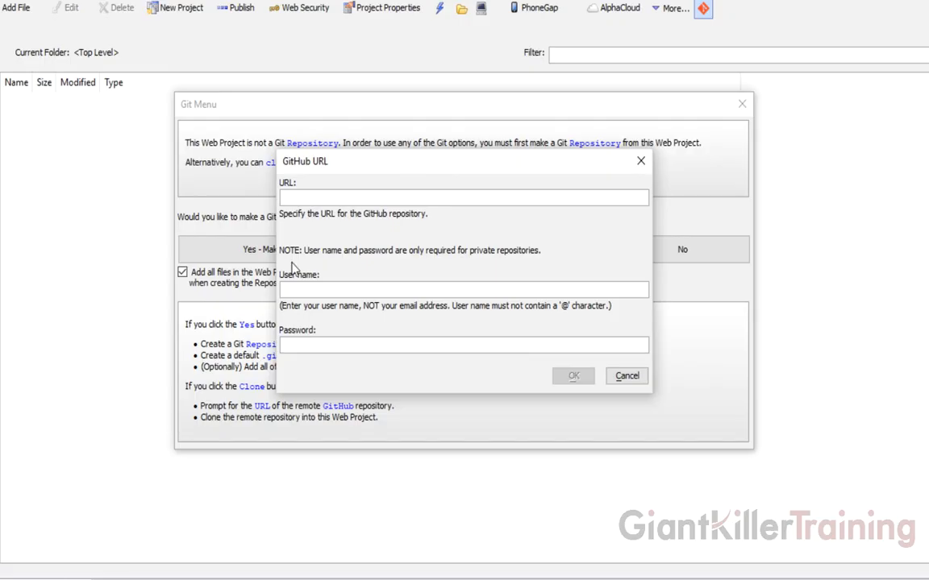
pyautogui.write('https://github.com/giantkillertraining/alpha507_private.git')
pyautogui.click(317, 290)
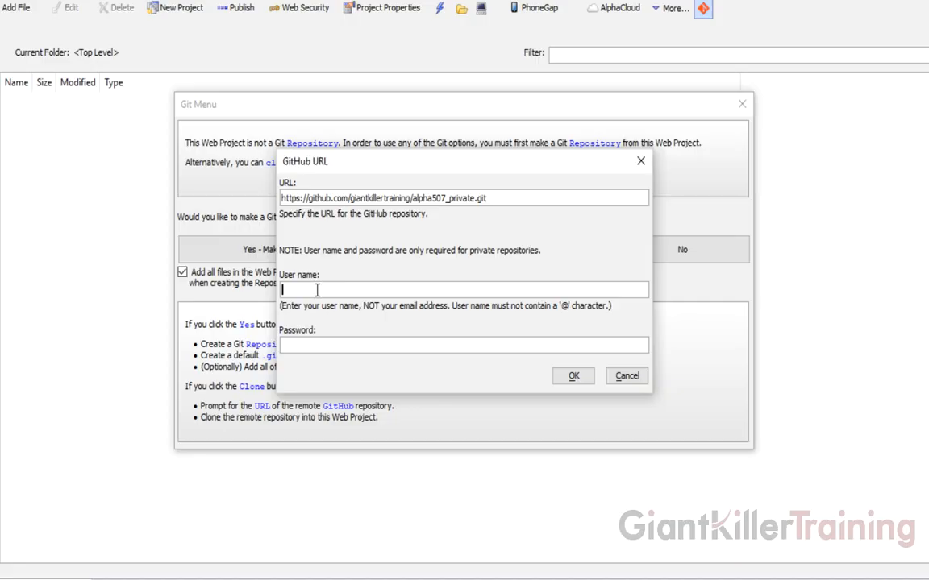
# - Enter the GitHub user name and password, correct the user name, and clone the repository
pyautogui.press('Tab')
pyautogui.write('********')
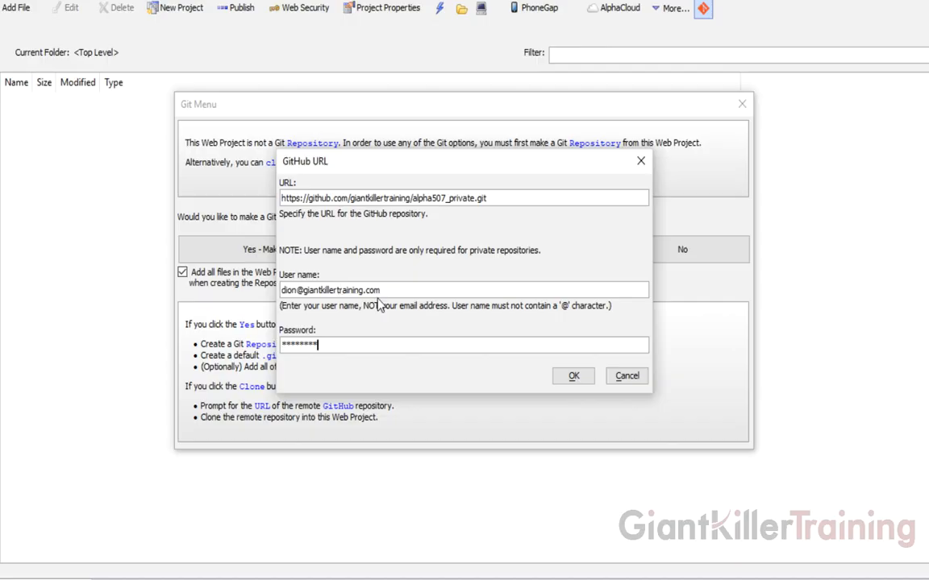
pyautogui.moveTo(380, 290); pyautogui.dragTo(281, 290)
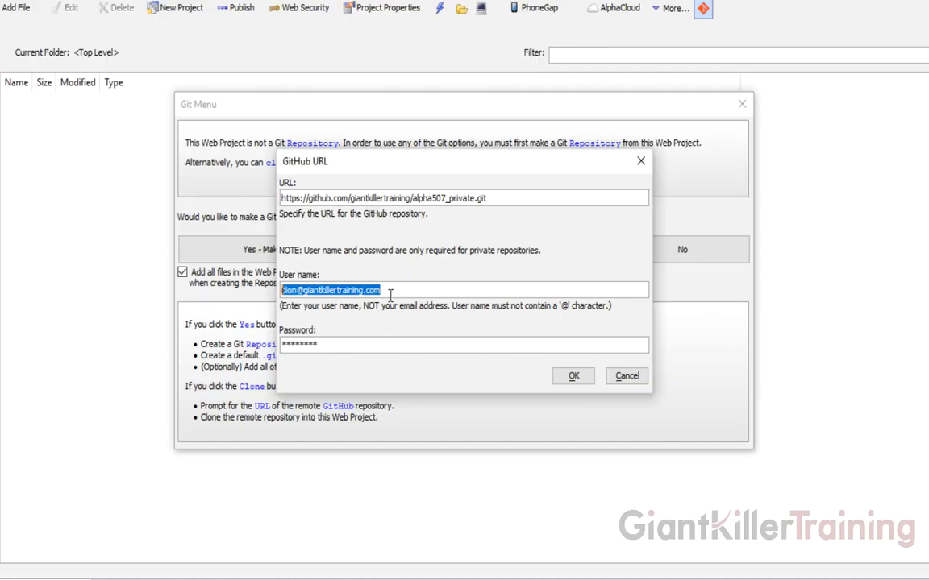
pyautogui.write('giant')
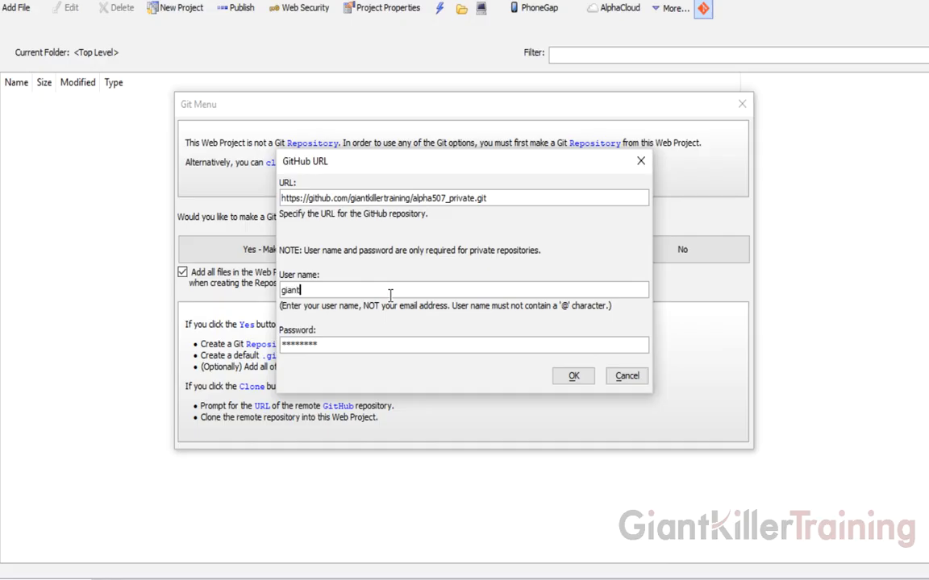
pyautogui.write('killertraining')
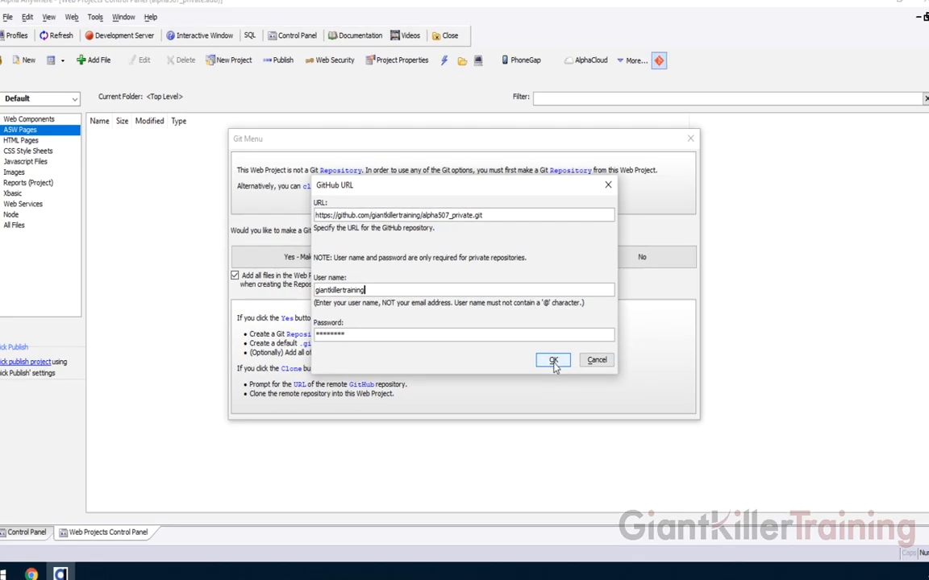
pyautogui.click(573, 378)
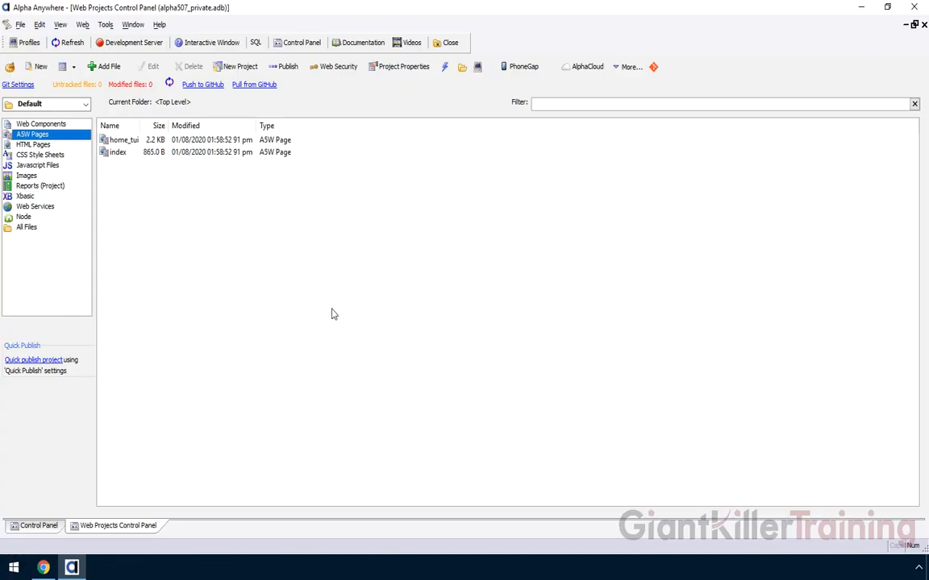
# - Check the alpha507_private repository page on GitHub, then switch back to Alpha Anywhere
pyautogui.click(44, 569)
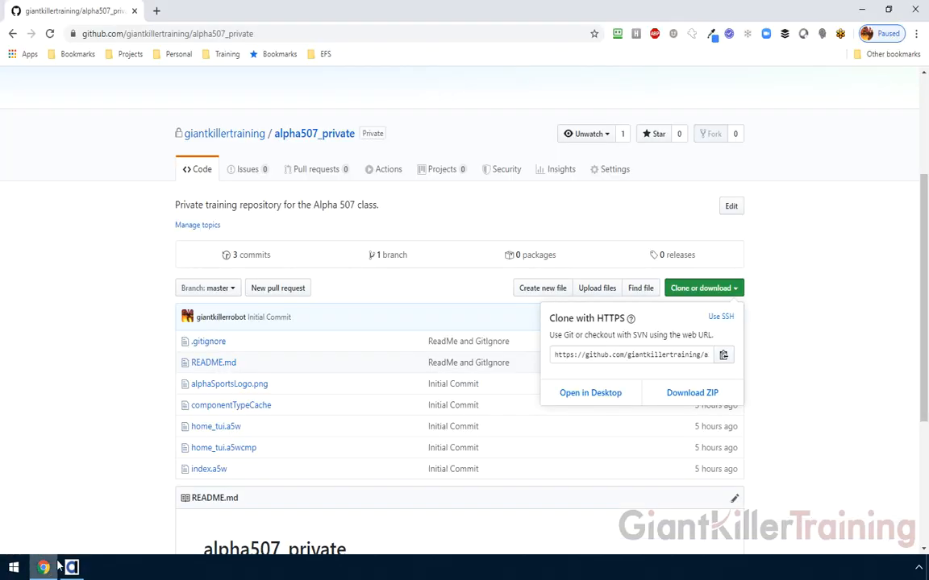
pyautogui.scroll(-1, 210, 290)
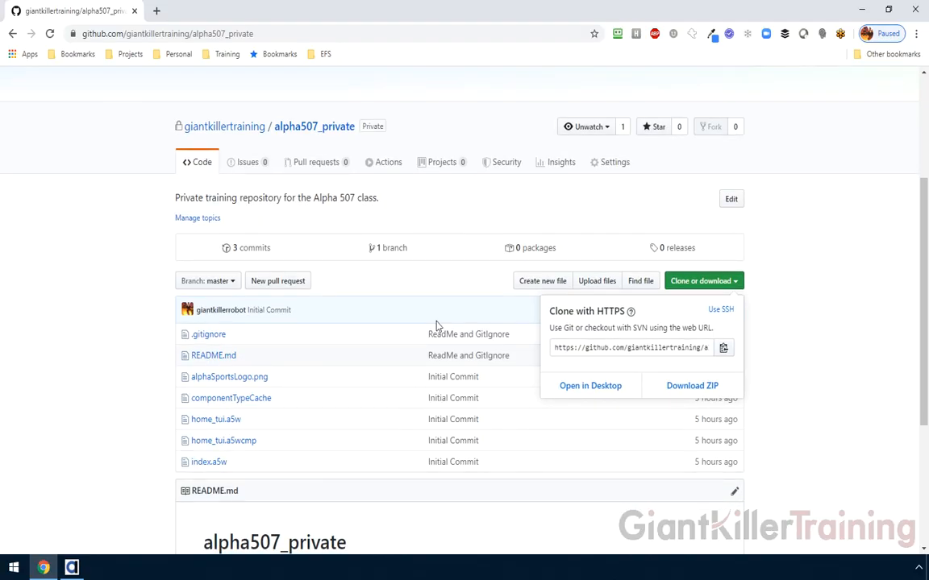
pyautogui.click(848, 317)
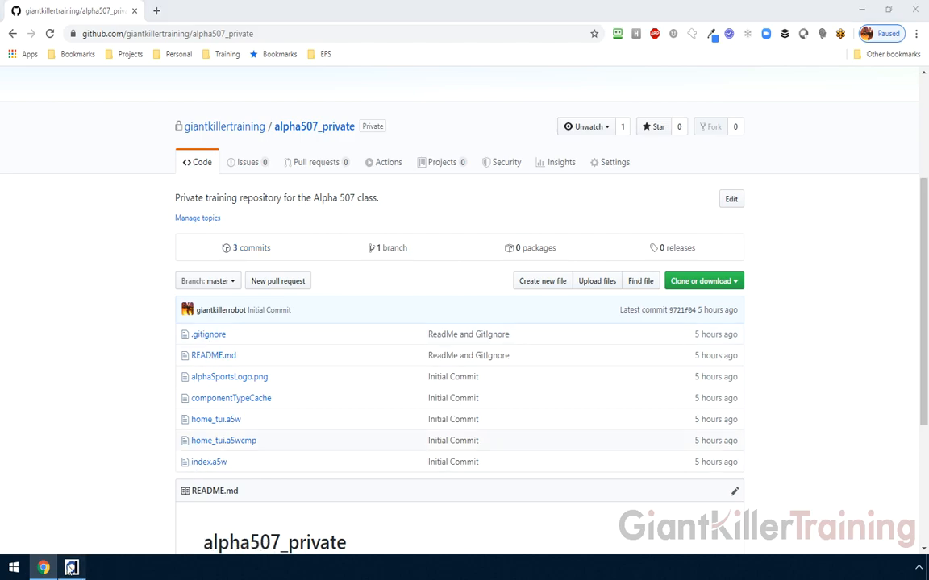
pyautogui.hotkey('alt', 'Tab')
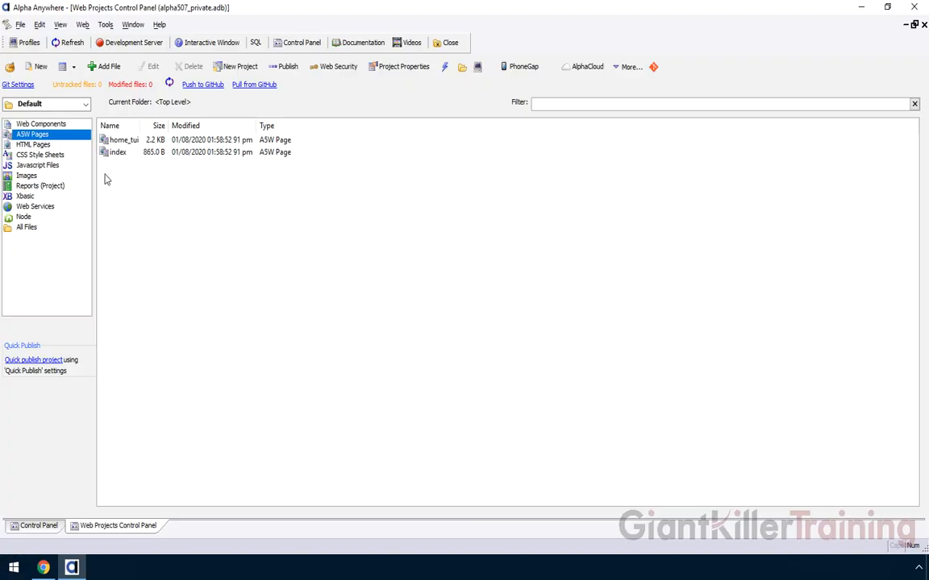
# - Create a page reading 'My New Feature', save it as new.a5w, and return to the file list
pyautogui.click(40, 69)
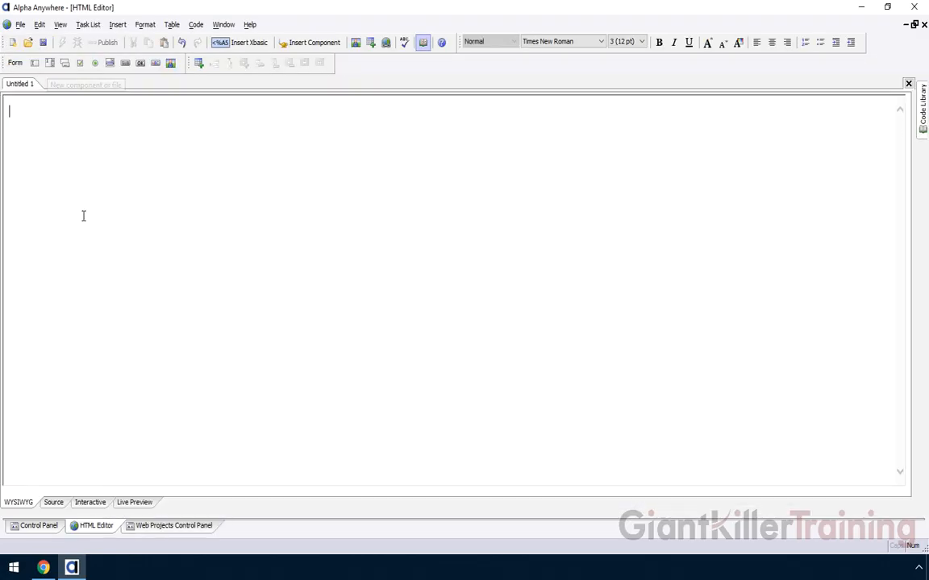
pyautogui.write('My New Feature')
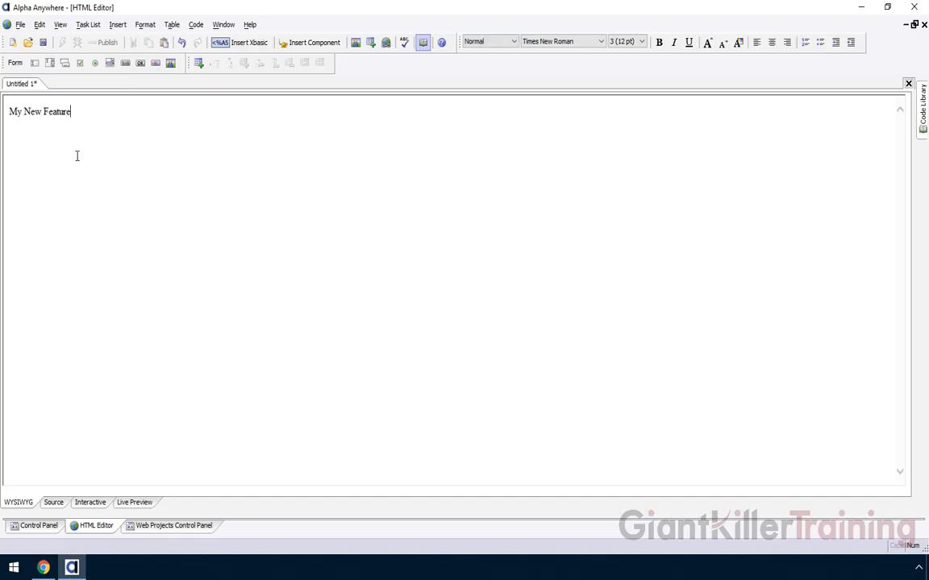
pyautogui.click(44, 41)
pyautogui.write('new.a5w')
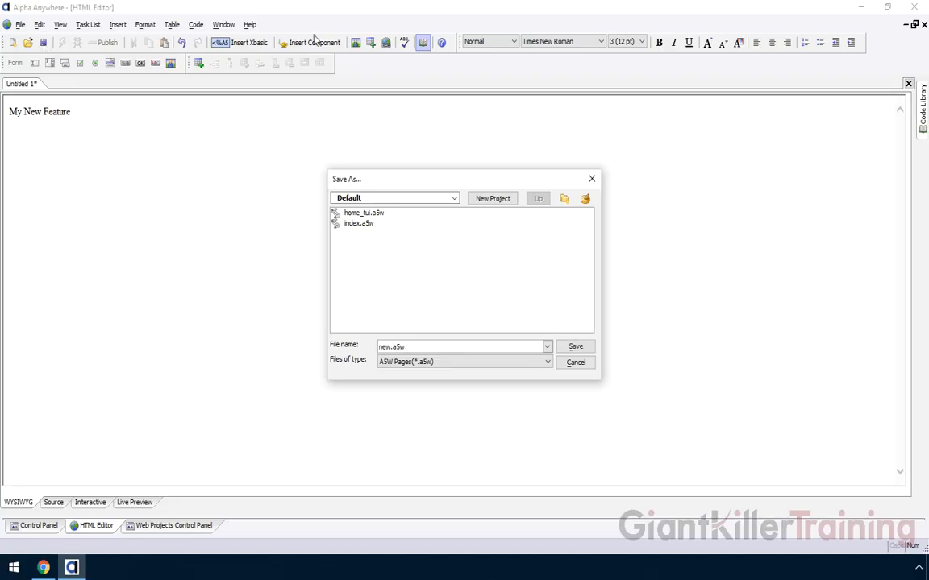
pyautogui.click(574, 349)
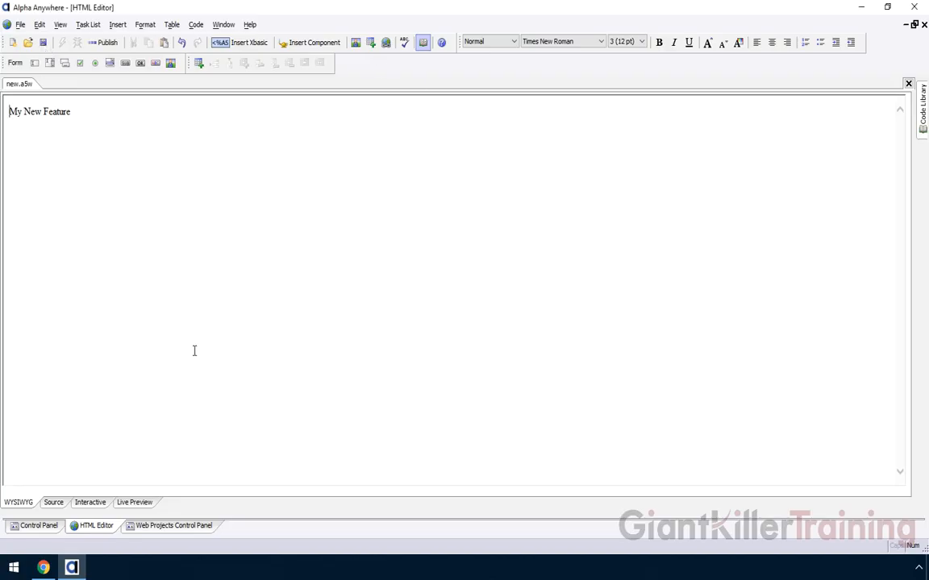
pyautogui.click(176, 528)
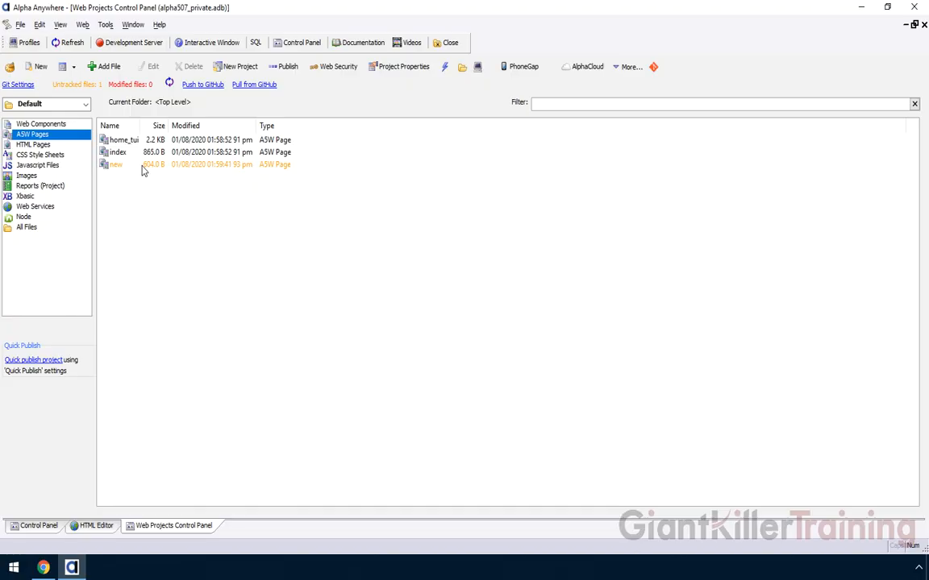
# - Commit the untracked new.a5w with the message 'Added new page' and close the result
pyautogui.click(77, 84)
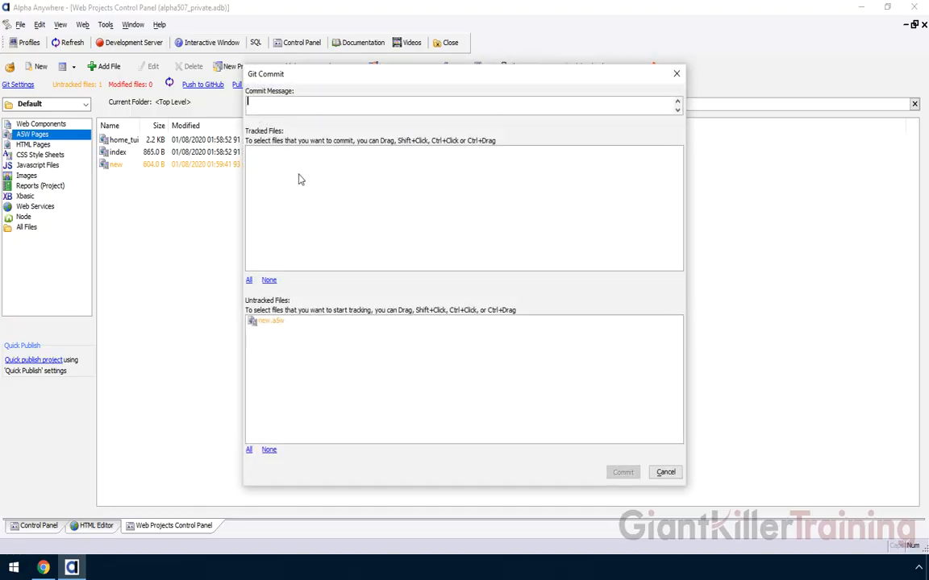
pyautogui.write('Added new page')
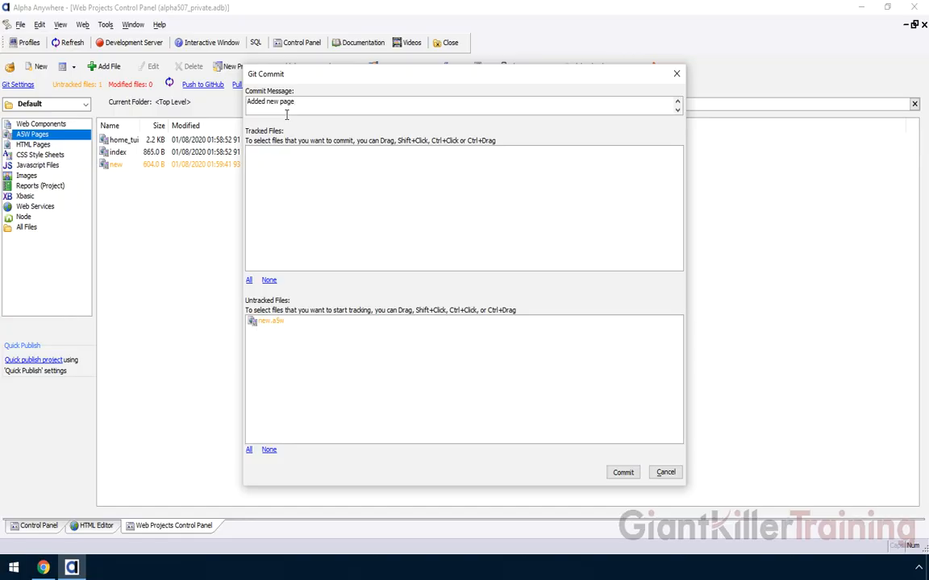
pyautogui.click(259, 322)
pyautogui.click(622, 472)
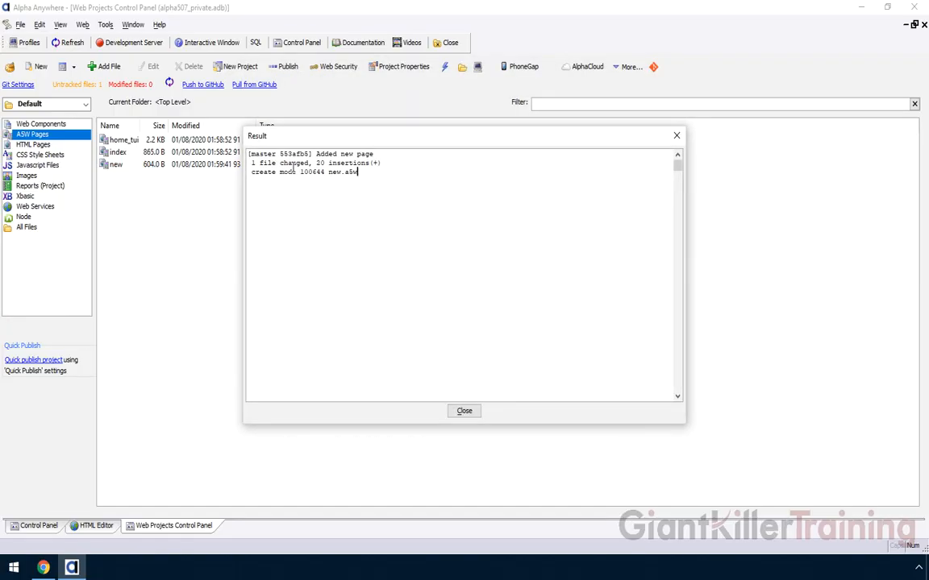
pyautogui.click(464, 411)
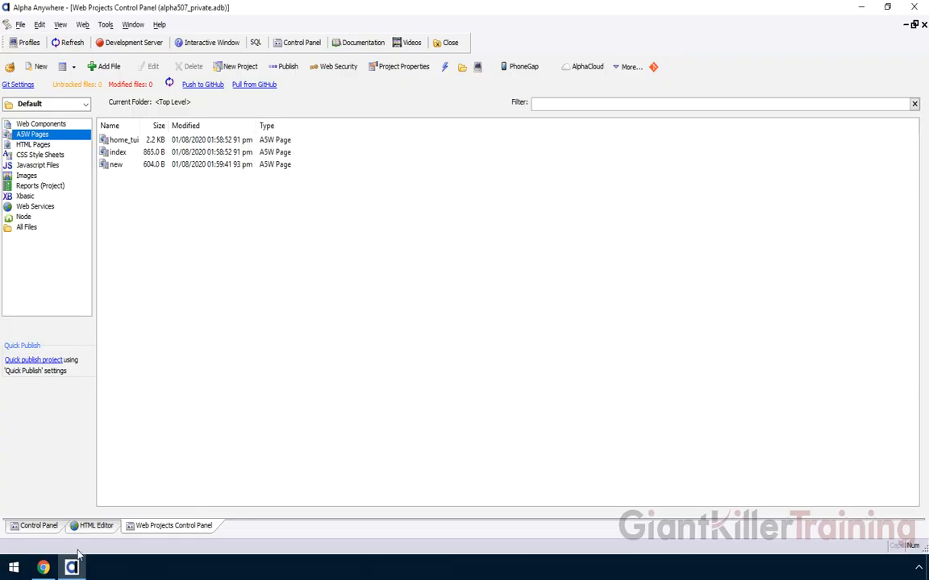
pyautogui.moveTo(43, 570)
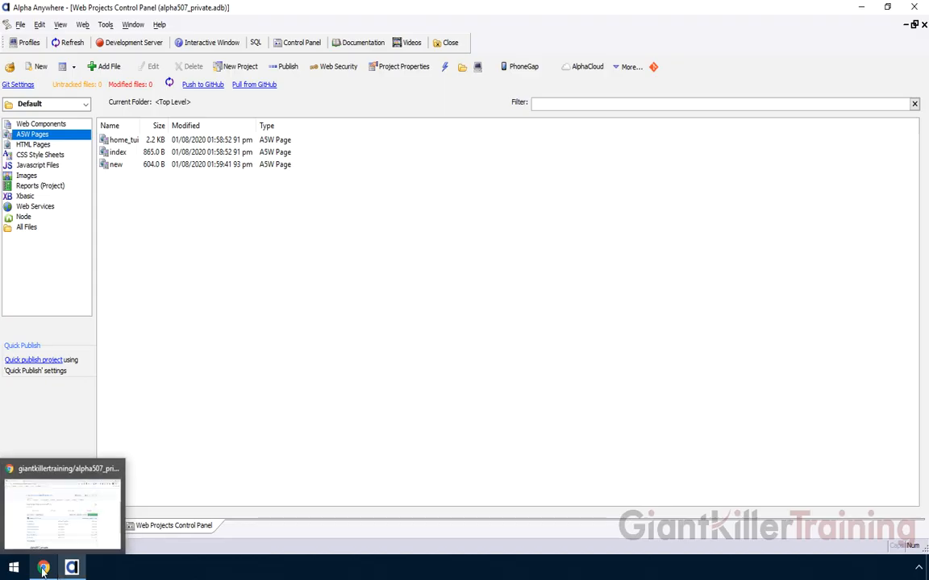
pyautogui.click(42, 570)
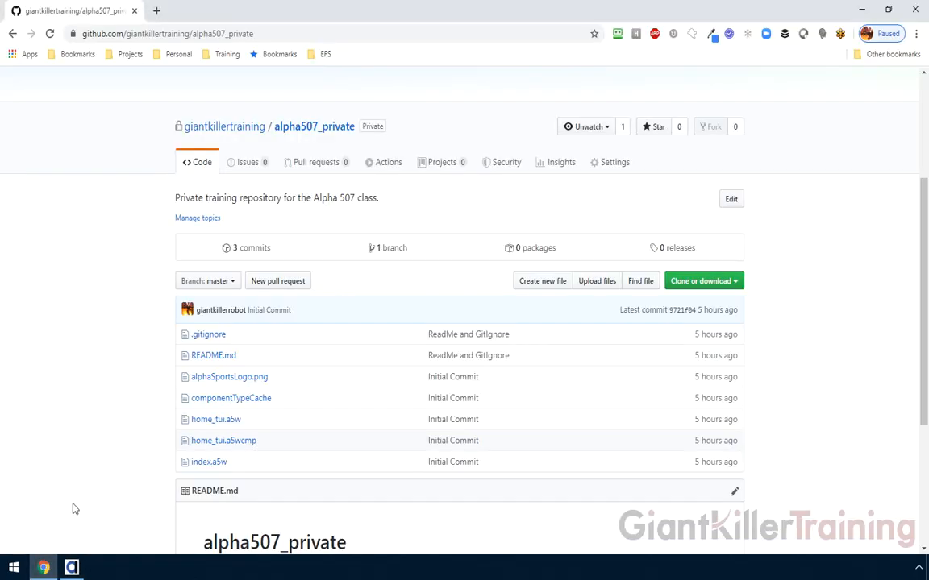
pyautogui.click(51, 37)
pyautogui.hotkey('alt', 'Tab')
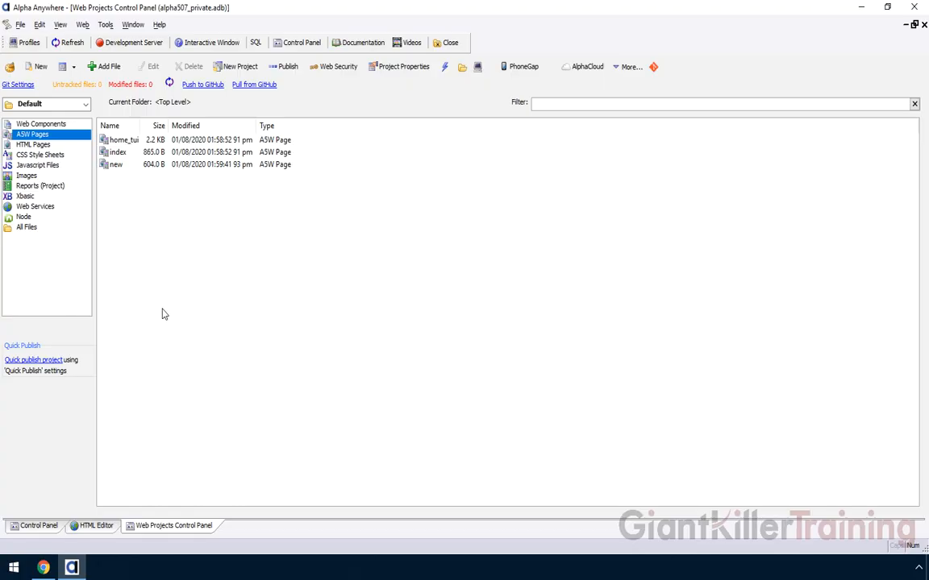
# - Push the local commit to GitHub's master branch and dismiss the result
pyautogui.click(203, 85)
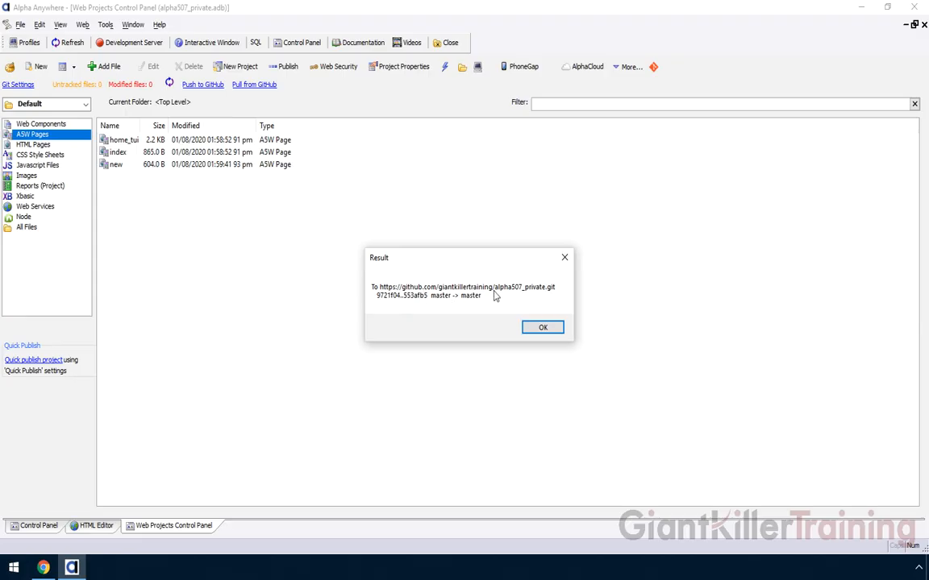
pyautogui.click(551, 328)
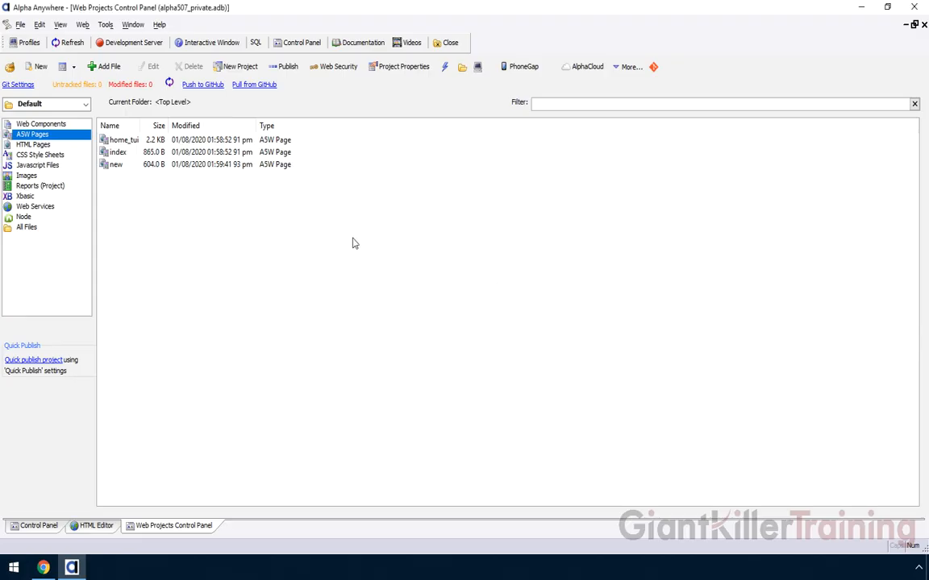
pyautogui.click(43, 567)
pyautogui.click(49, 33)
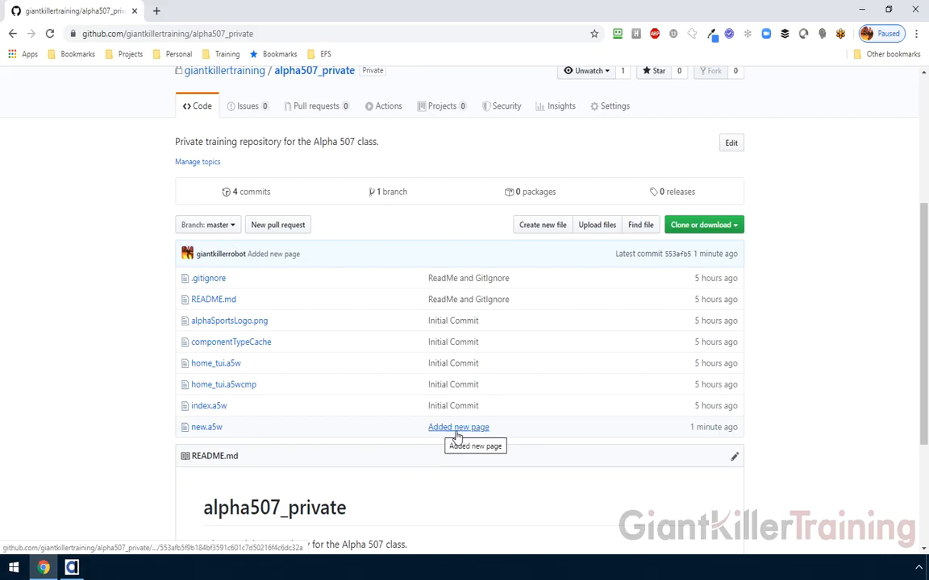
pyautogui.click(246, 197)
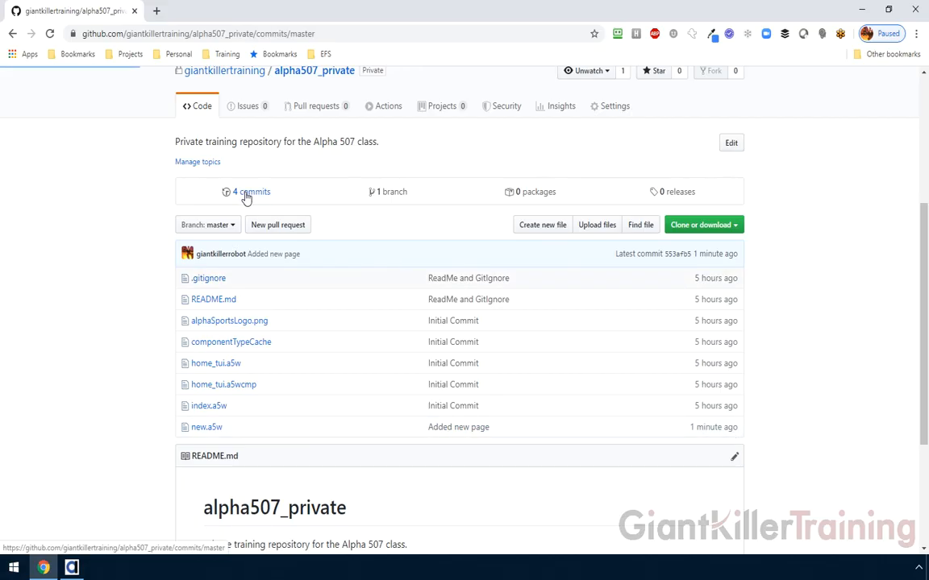
pyautogui.scroll(-3, 127, 295)
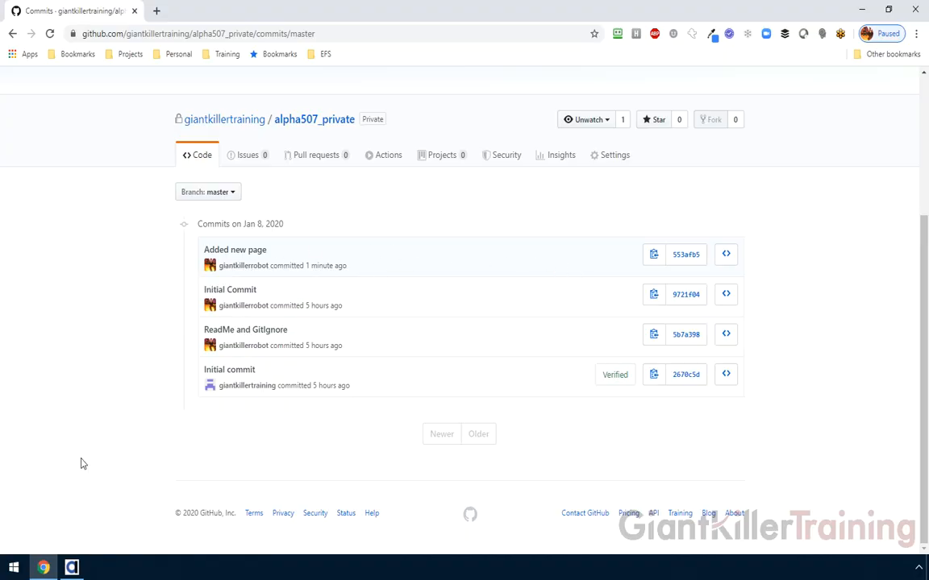
pyautogui.click(72, 567)
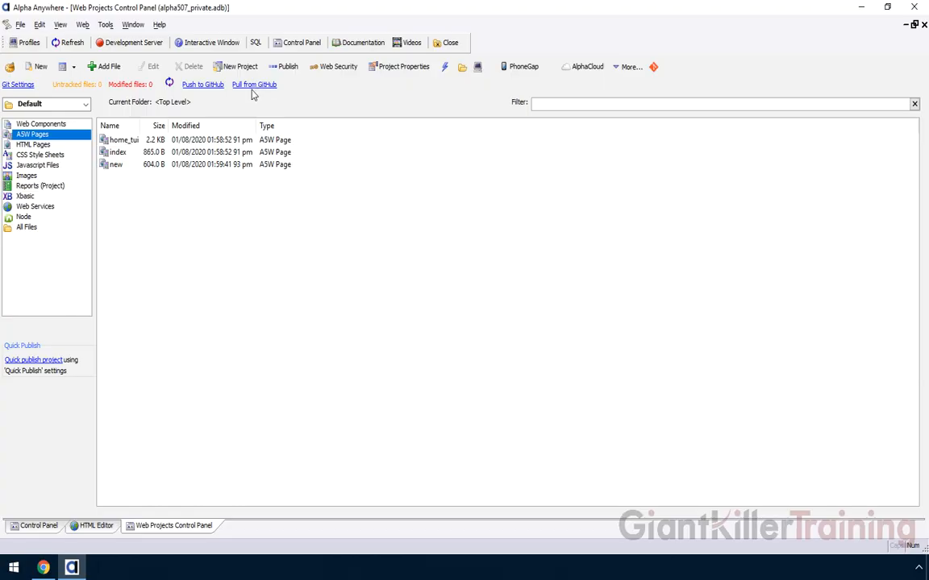
# - Open README.md from the project's full file list in Notepad, review it, then close it
pyautogui.click(38, 229)
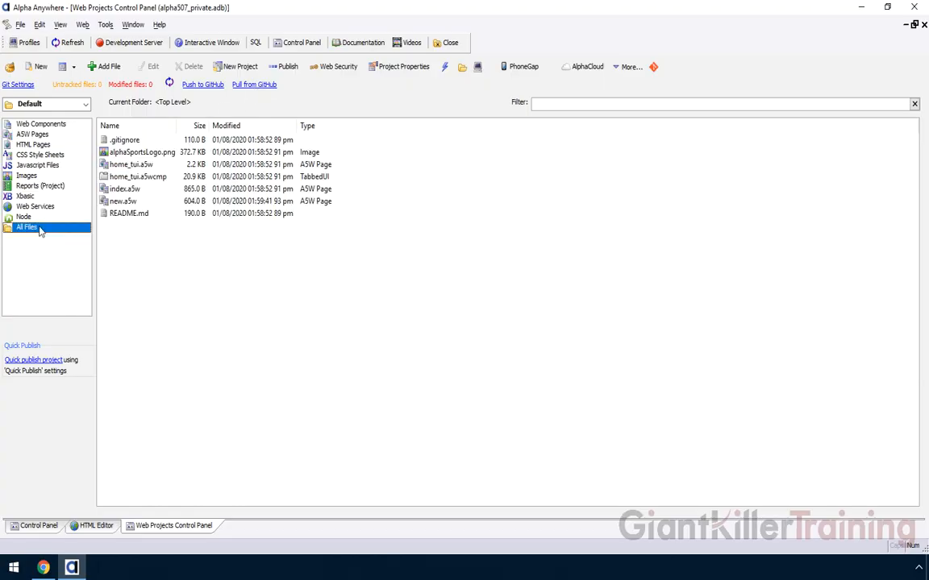
pyautogui.click(127, 213)
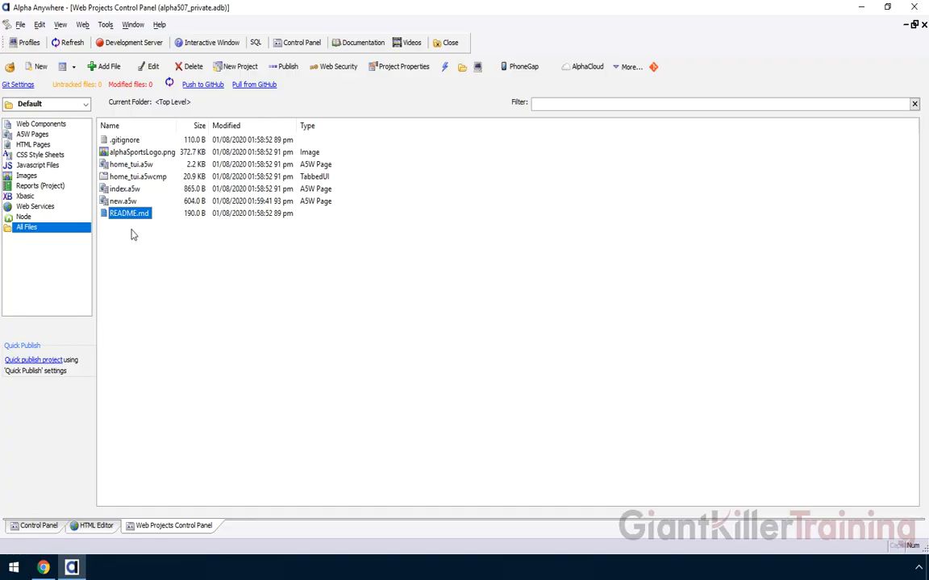
pyautogui.rightClick(132, 222)
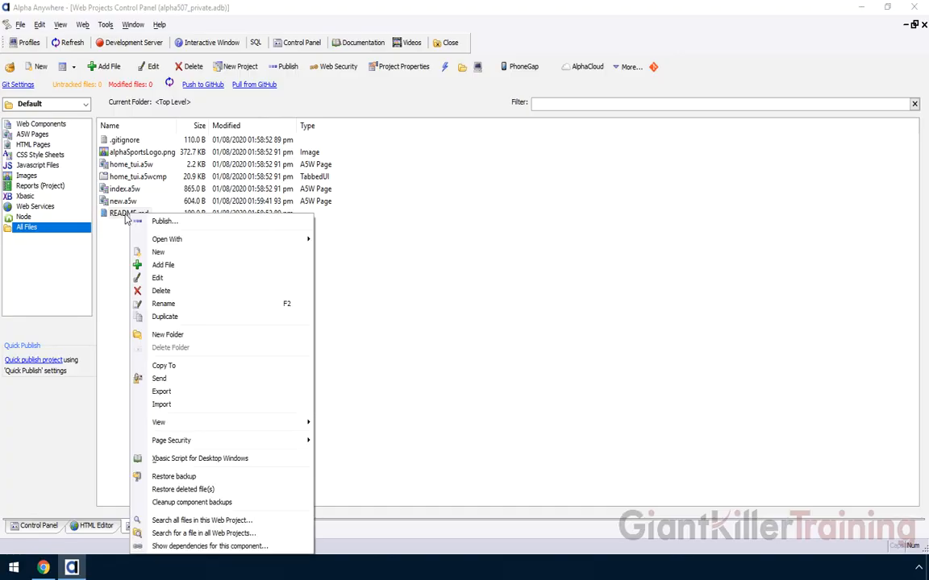
pyautogui.click(158, 278)
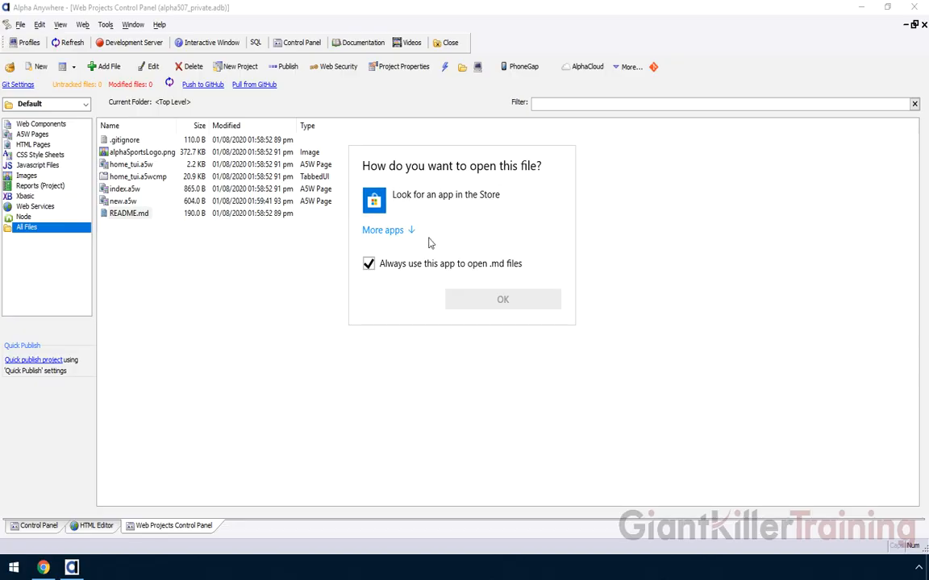
pyautogui.click(405, 231)
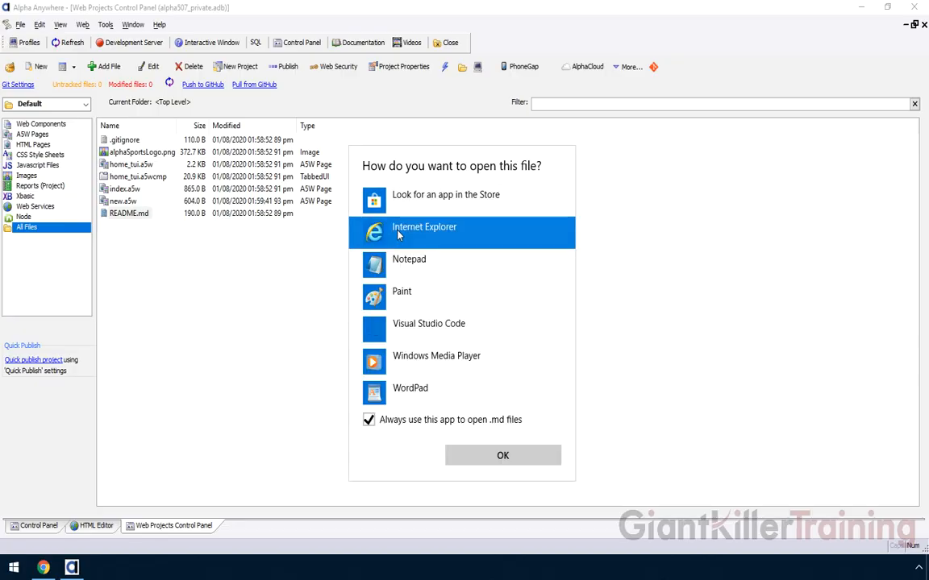
pyautogui.click(419, 268)
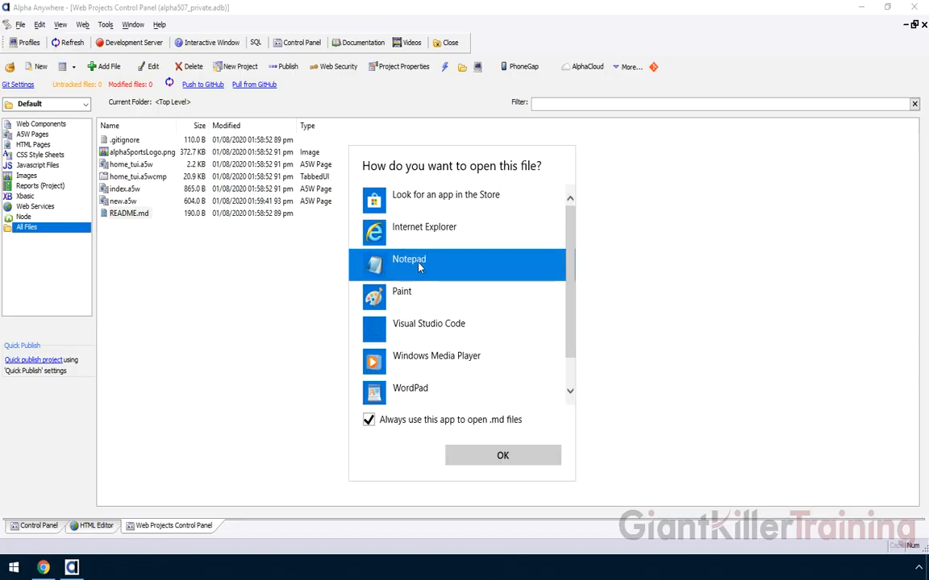
pyautogui.click(503, 457)
pyautogui.moveTo(129, 84); pyautogui.dragTo(228, 101)
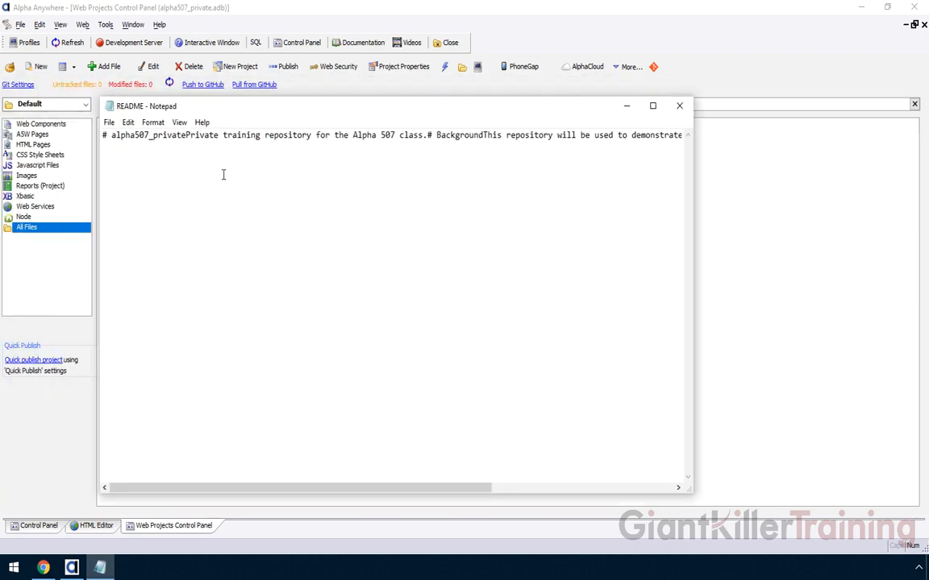
pyautogui.click(680, 105)
# - Edit README.md on GitHub, adding '# New Features' and 'Here is some info on new features.'
pyautogui.click(44, 567)
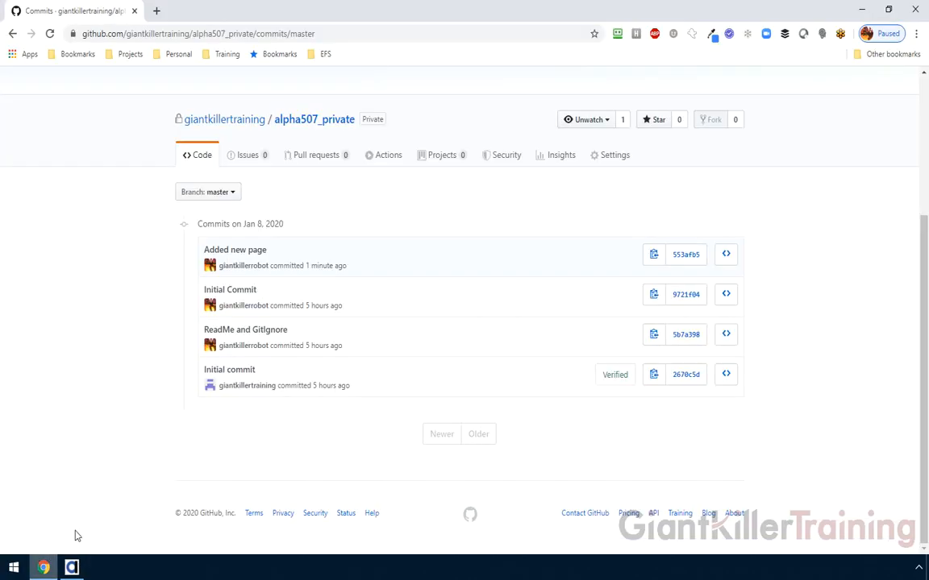
pyautogui.click(292, 122)
pyautogui.scroll(-8, 200, 380)
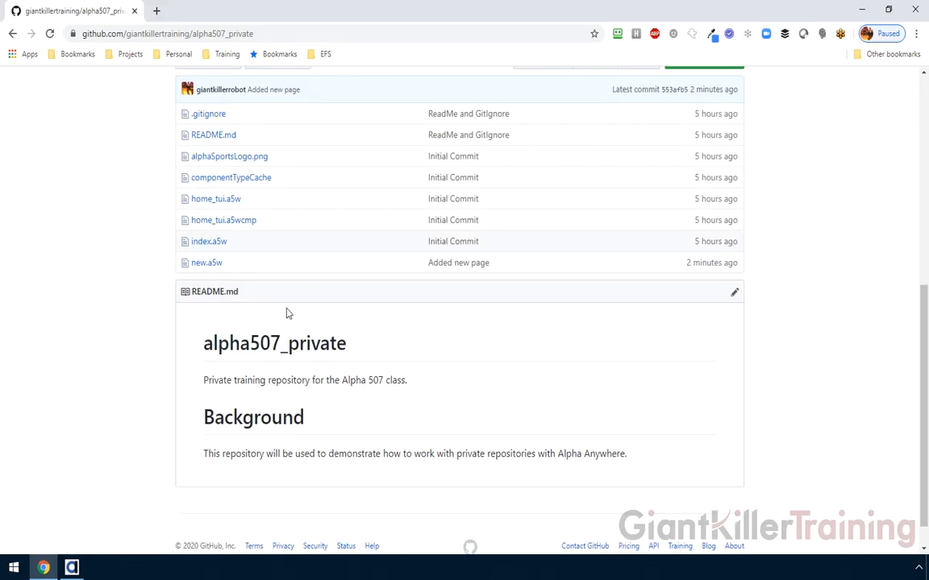
pyautogui.click(734, 294)
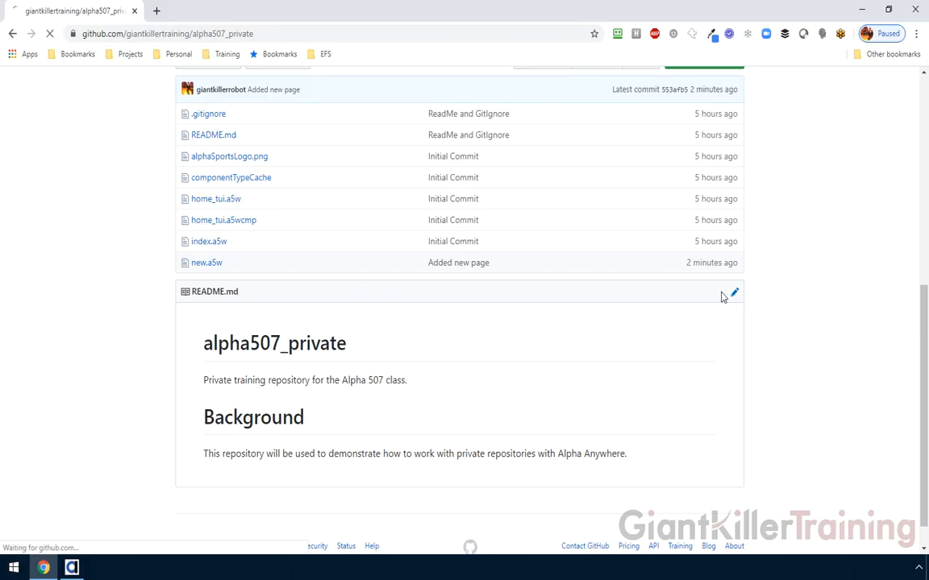
pyautogui.scroll(-2, 477, 361)
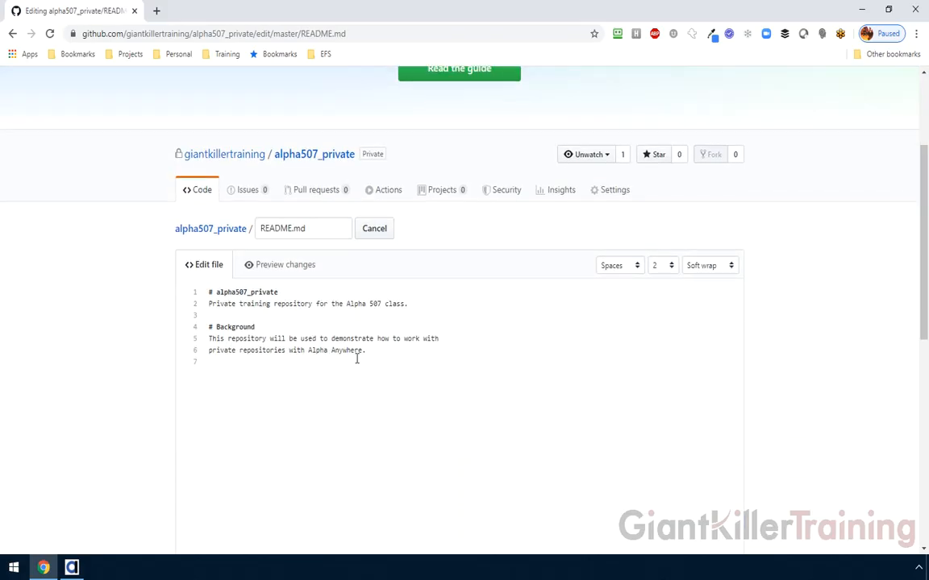
pyautogui.press('Return')
pyautogui.write('# New Features')
pyautogui.press('Return')
pyautogui.write('Here is so')
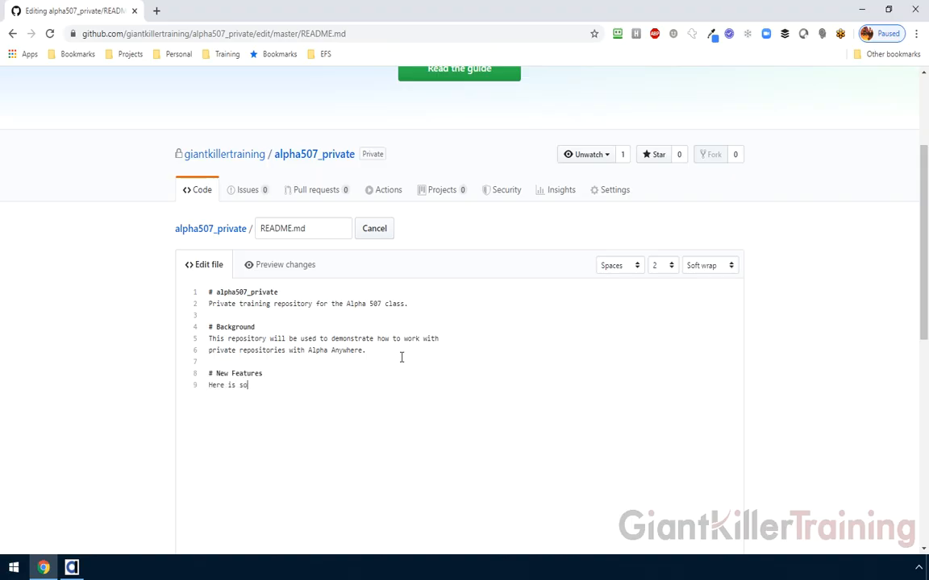
pyautogui.write('me info on new features.')
# - Enter 'Updated ReadMe.' as the commit summary
pyautogui.scroll(-6, 427, 406)
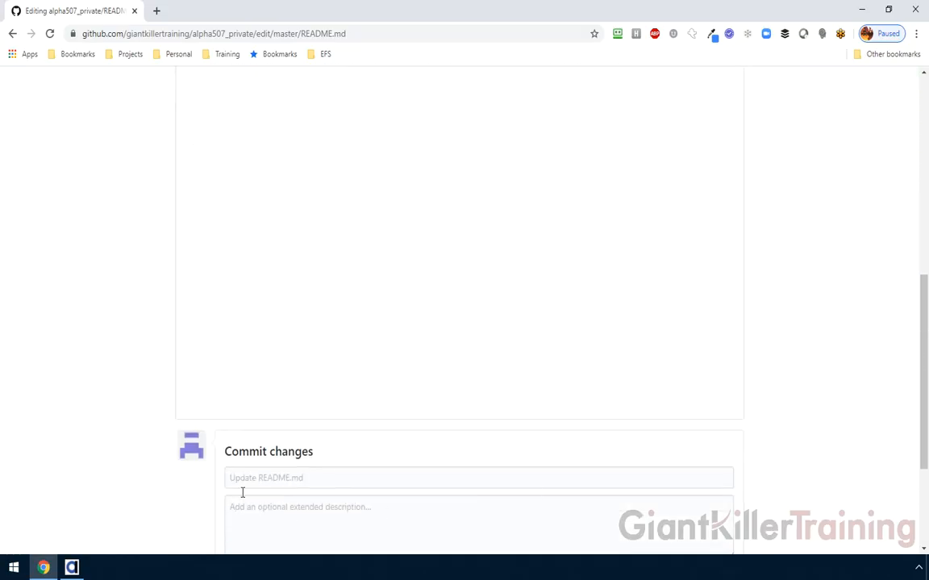
pyautogui.scroll(-2, 249, 466)
pyautogui.click(251, 370)
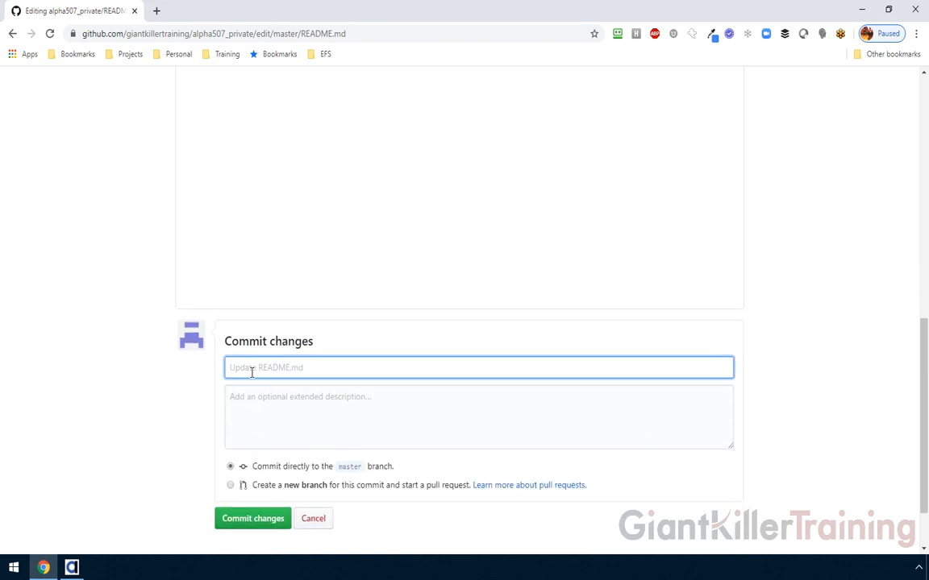
pyautogui.write('Updated ReadMe.')
# - Commit the README edit, then view master's history with 'Updated ReadMe' on top
pyautogui.click(254, 520)
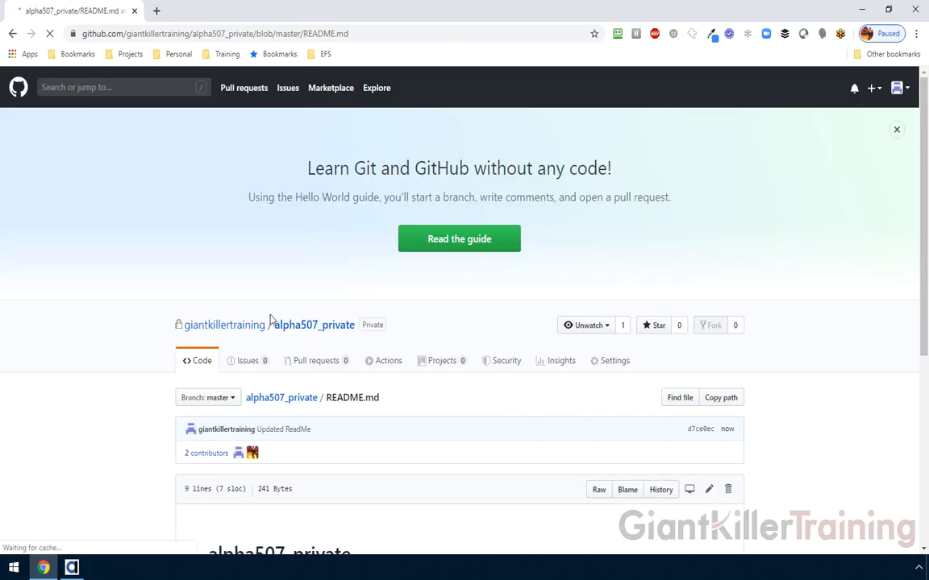
pyautogui.scroll(-3, 161, 310)
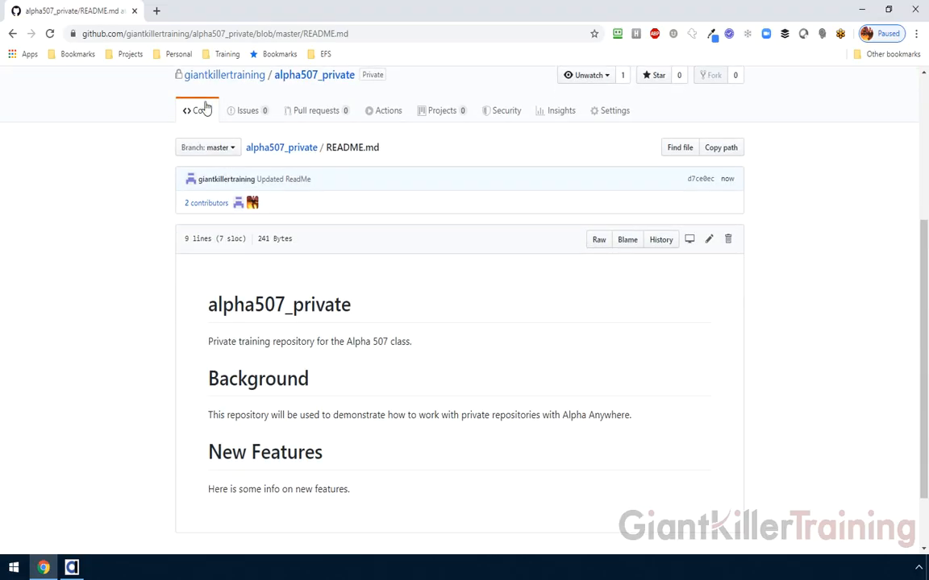
pyautogui.click(300, 77)
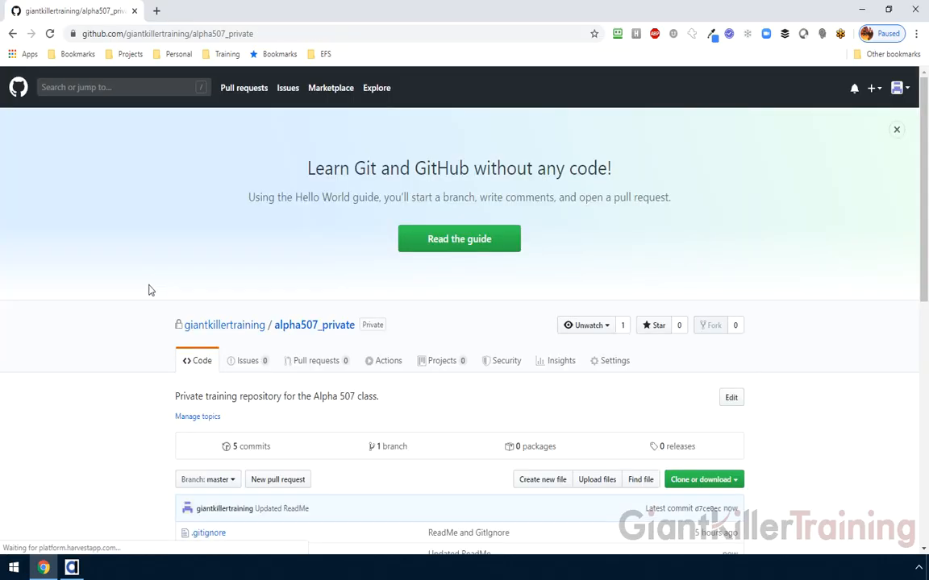
pyautogui.scroll(-2, 148, 295)
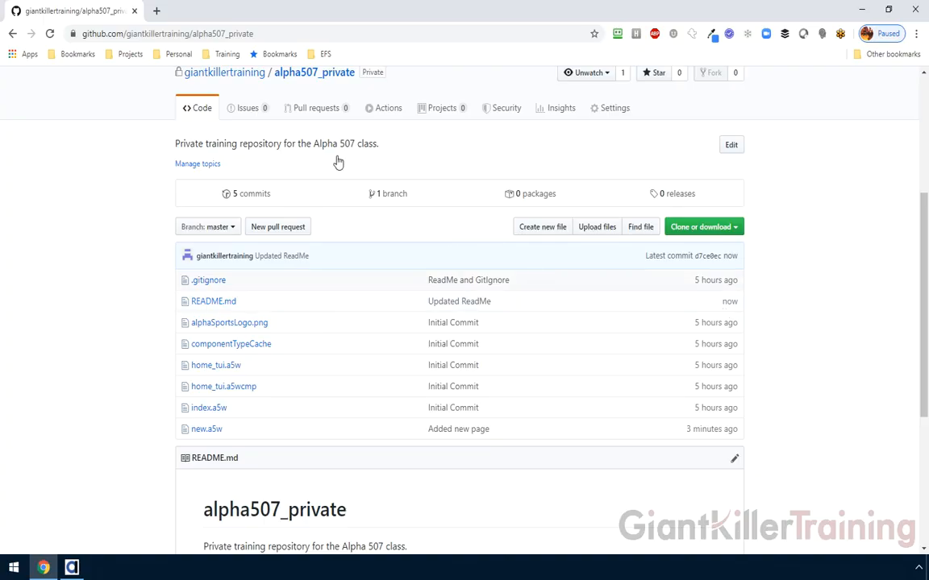
pyautogui.click(254, 196)
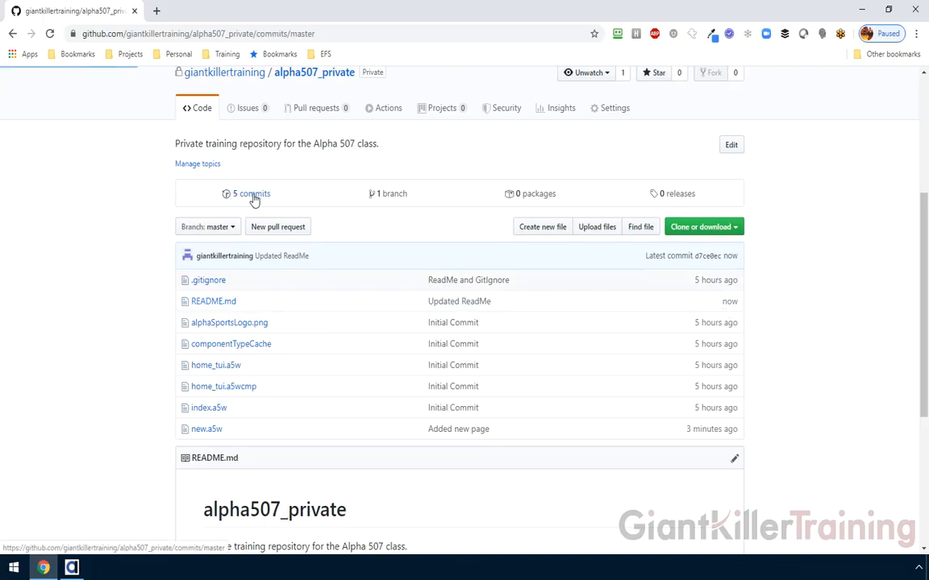
pyautogui.scroll(-3, 134, 363)
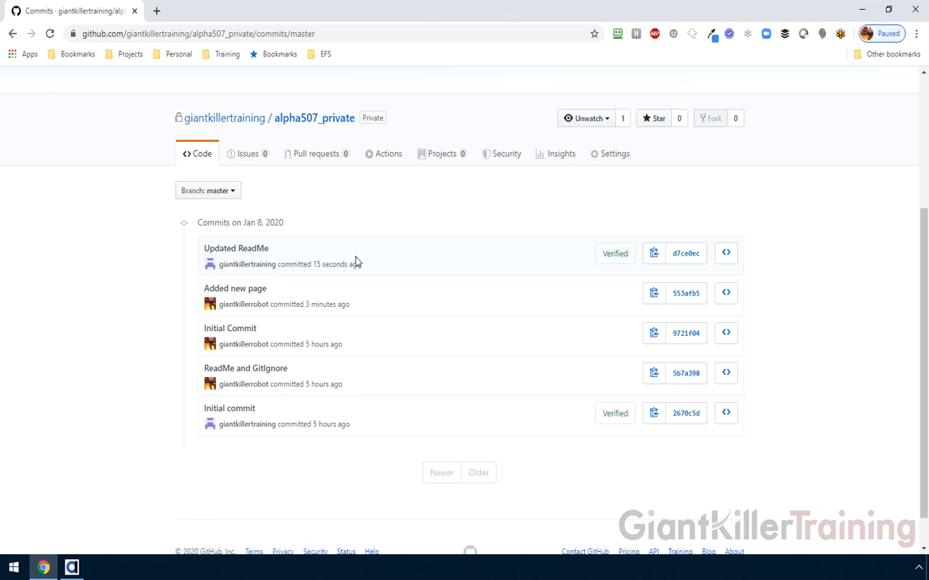
# - Open the local README.md in Notepad, confirm it still lacks New Features, and close it
pyautogui.click(72, 567)
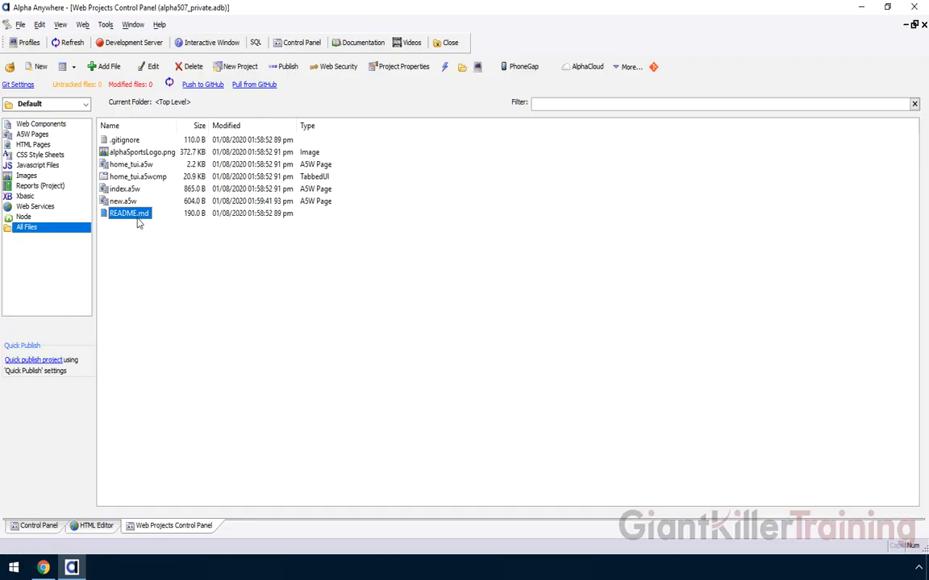
pyautogui.rightClick(137, 220)
pyautogui.click(178, 276)
pyautogui.moveTo(322, 487); pyautogui.dragTo(505, 488)
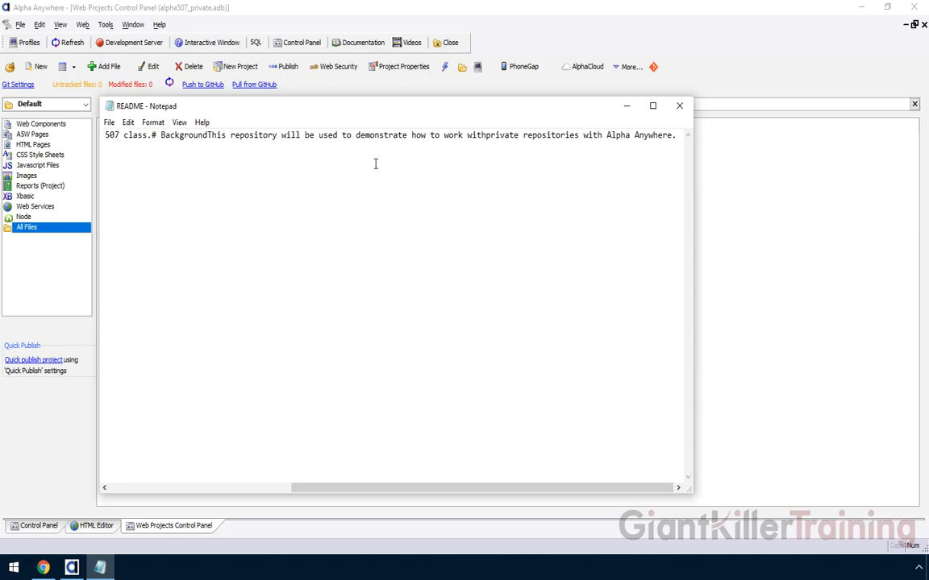
pyautogui.click(679, 105)
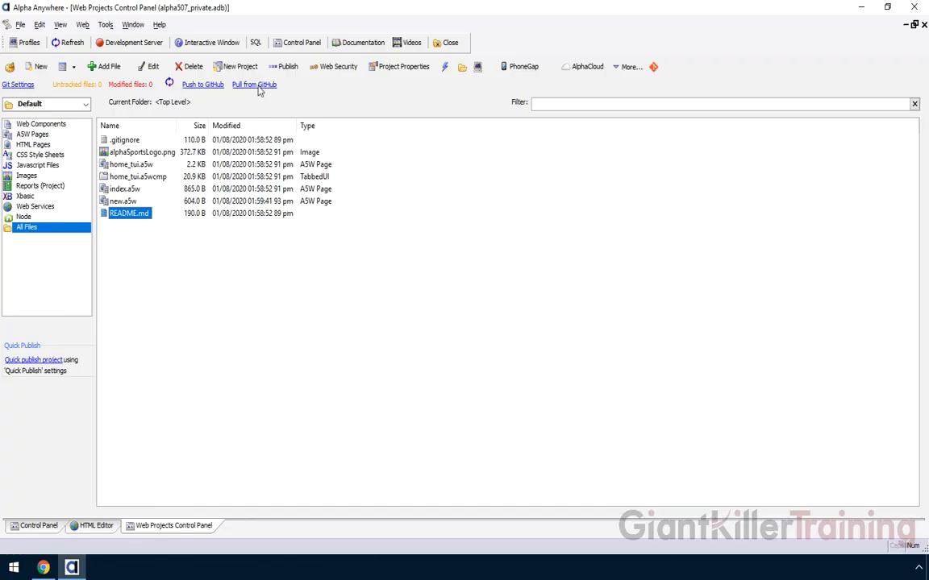
# - Pull commit d7ce0ec 'Updated ReadMe' from GitHub and review the git pull output and commit details
pyautogui.click(255, 85)
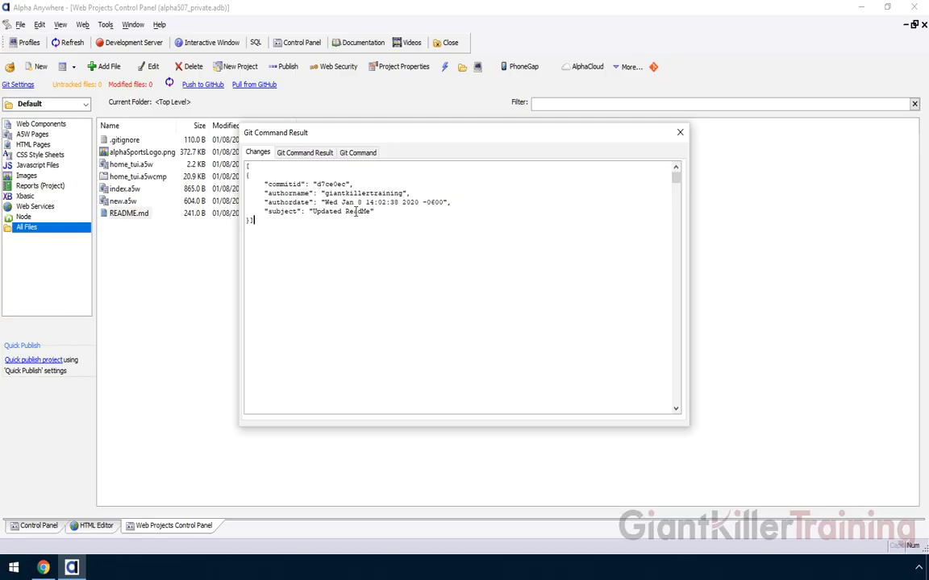
pyautogui.click(308, 154)
pyautogui.click(357, 152)
pyautogui.click(304, 153)
pyautogui.click(258, 153)
pyautogui.click(680, 132)
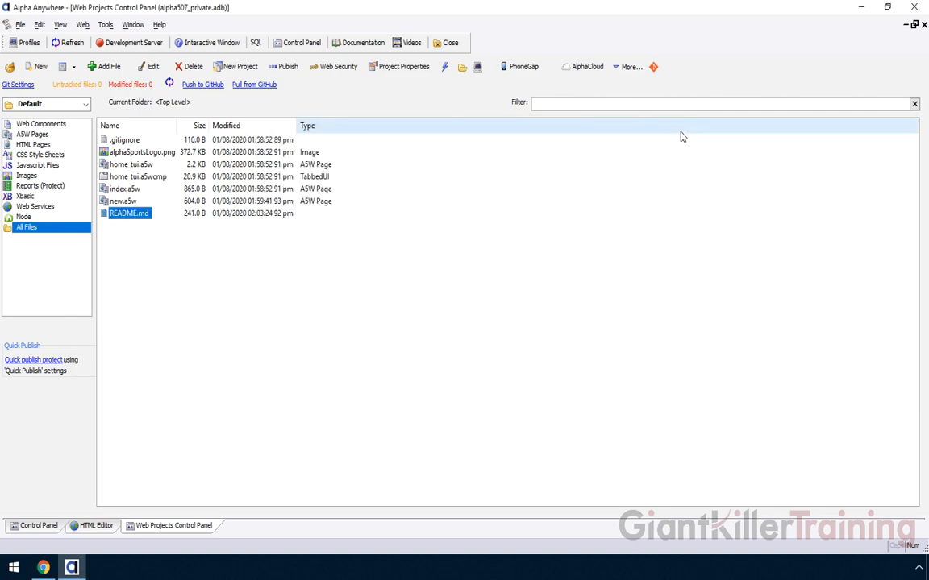
# - Open the pulled README.md in Notepad, select the new New Features text, then close it
pyautogui.rightClick(129, 215)
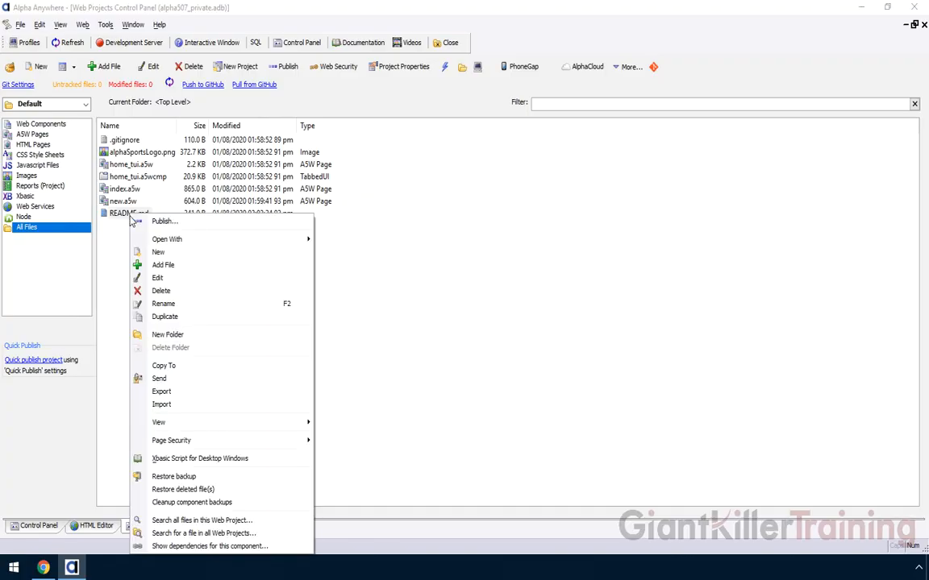
pyautogui.click(179, 279)
pyautogui.moveTo(379, 494); pyautogui.dragTo(649, 468)
pyautogui.moveTo(458, 134); pyautogui.dragTo(682, 134)
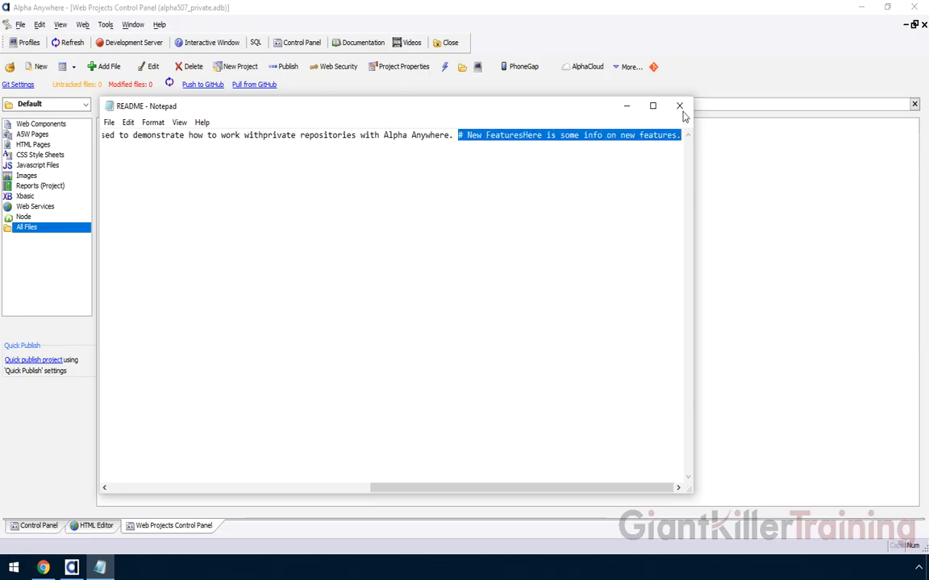
pyautogui.click(678, 106)
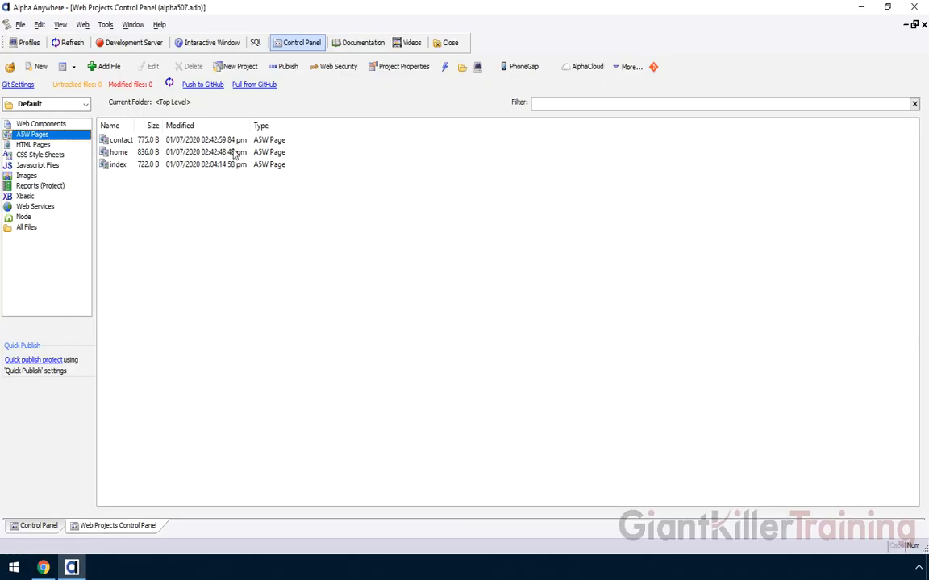
# - List all alpha507 project files and select the 119.0 B .gitignore
pyautogui.click(179, 42)
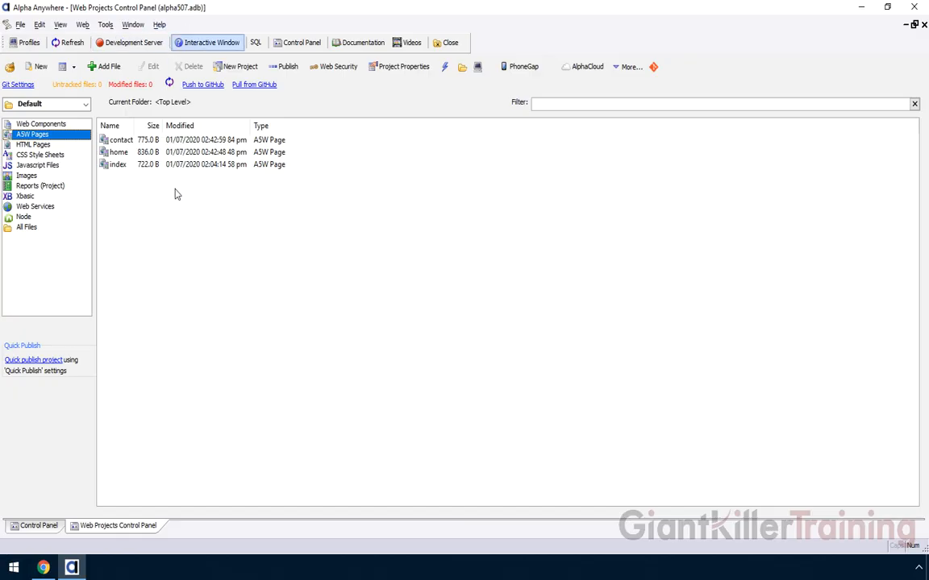
pyautogui.click(27, 228)
pyautogui.click(117, 140)
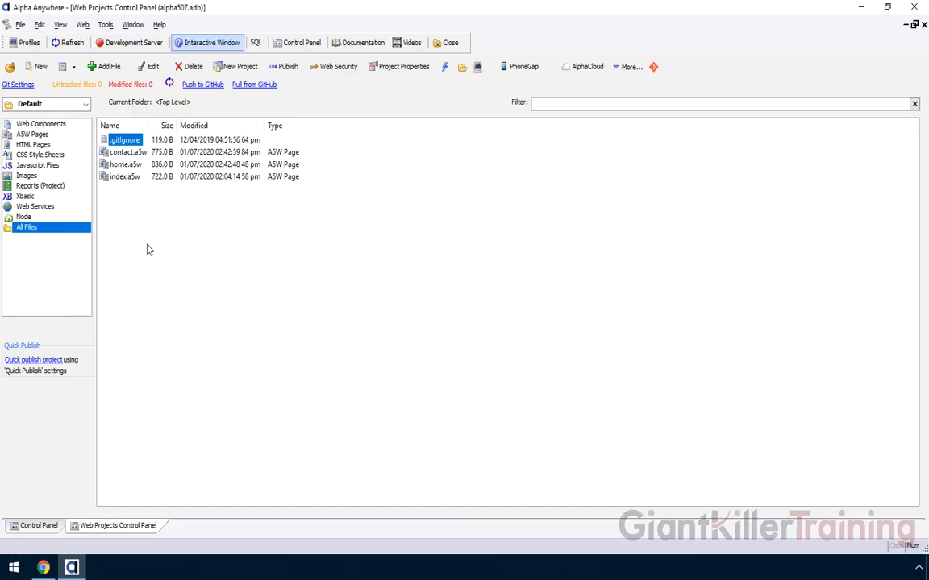
# - Open .gitignore in Notepad beside the file list to read its rules, then return to Alpha Anywhere
pyautogui.rightClick(124, 145)
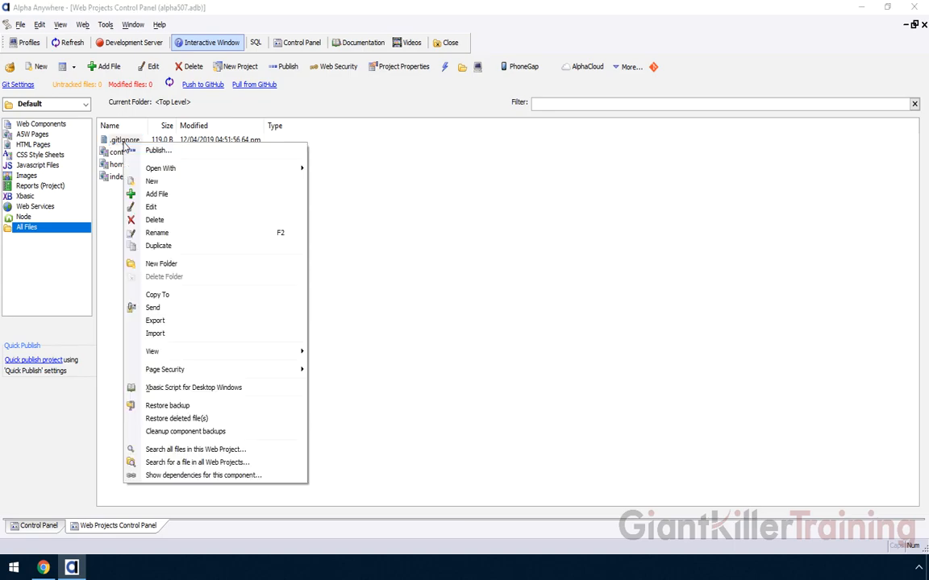
pyautogui.click(150, 207)
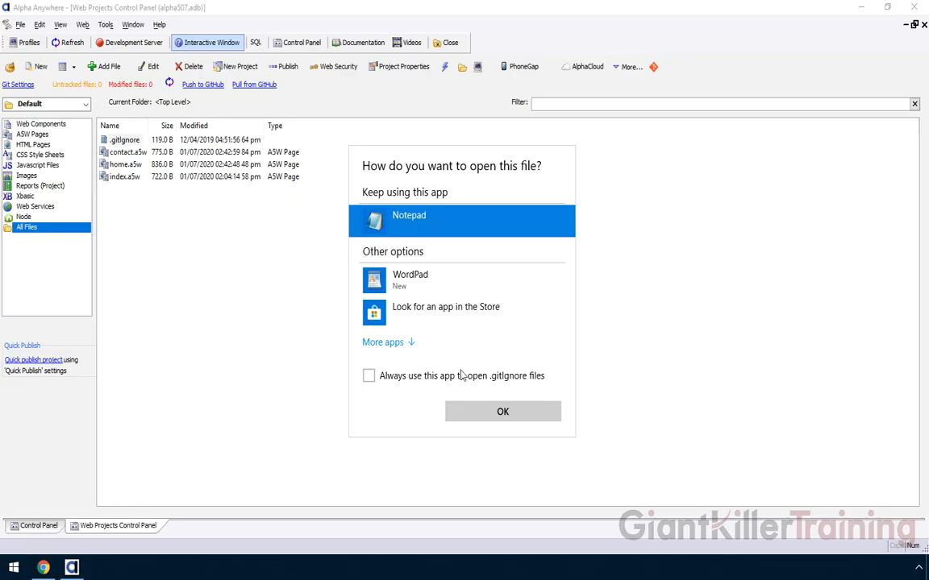
pyautogui.click(482, 414)
pyautogui.moveTo(283, 114); pyautogui.dragTo(533, 111)
pyautogui.moveTo(471, 120); pyautogui.dragTo(442, 108)
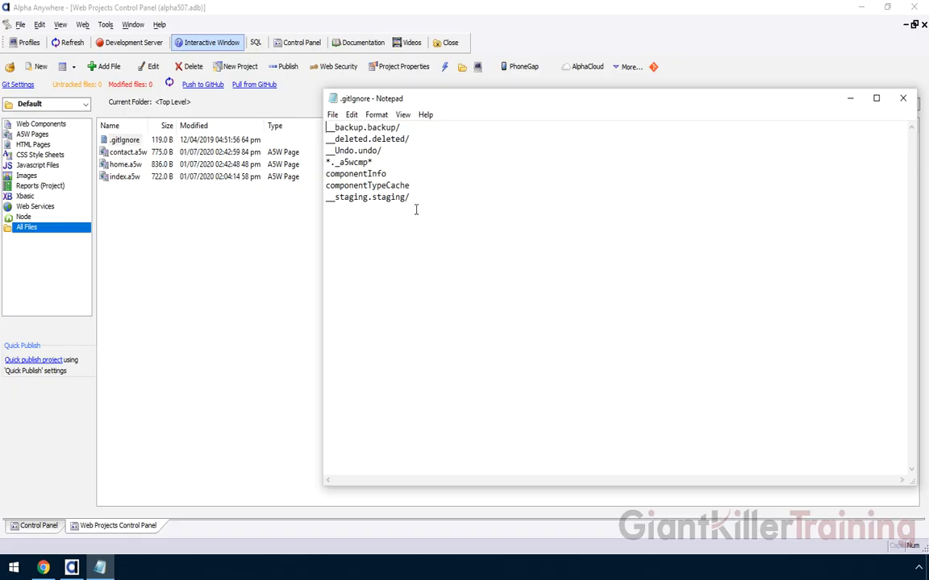
pyautogui.click(215, 277)
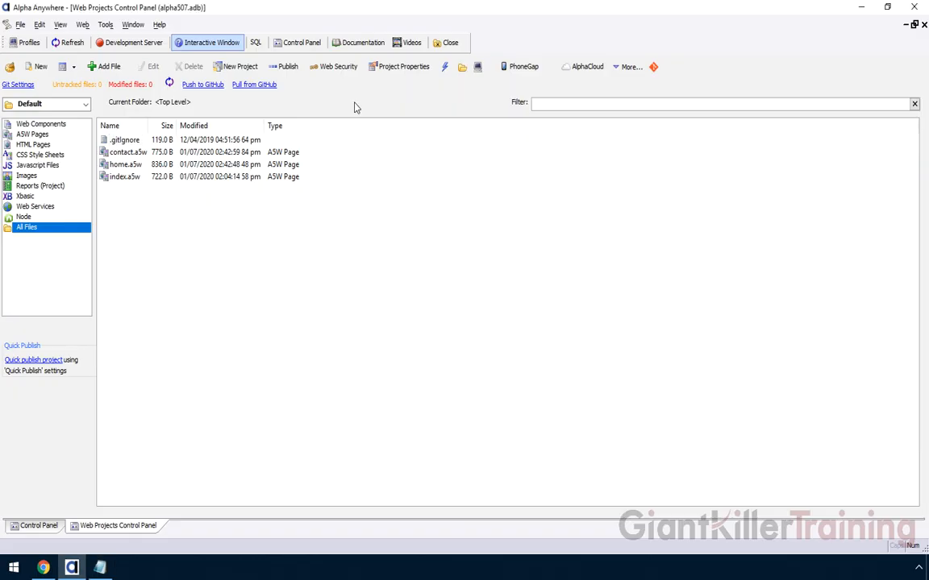
# - Create a new UX web component from the tab-button Panel Navigator template with the pulse effect
pyautogui.click(47, 125)
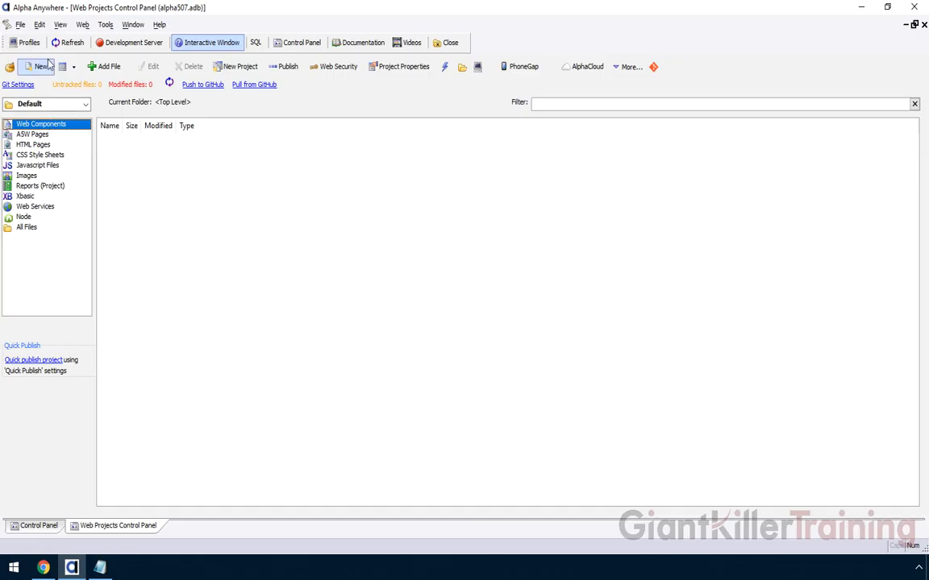
pyautogui.click(42, 66)
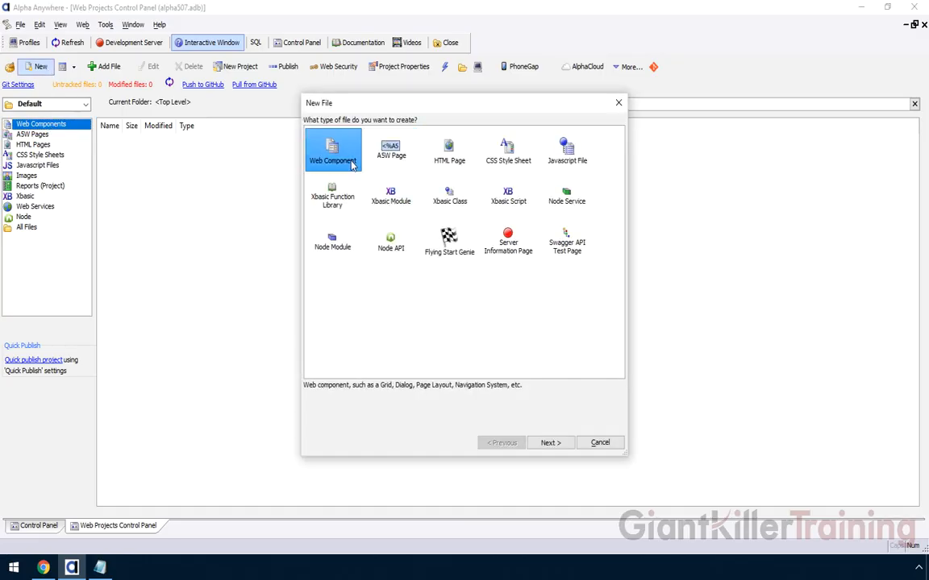
pyautogui.click(553, 445)
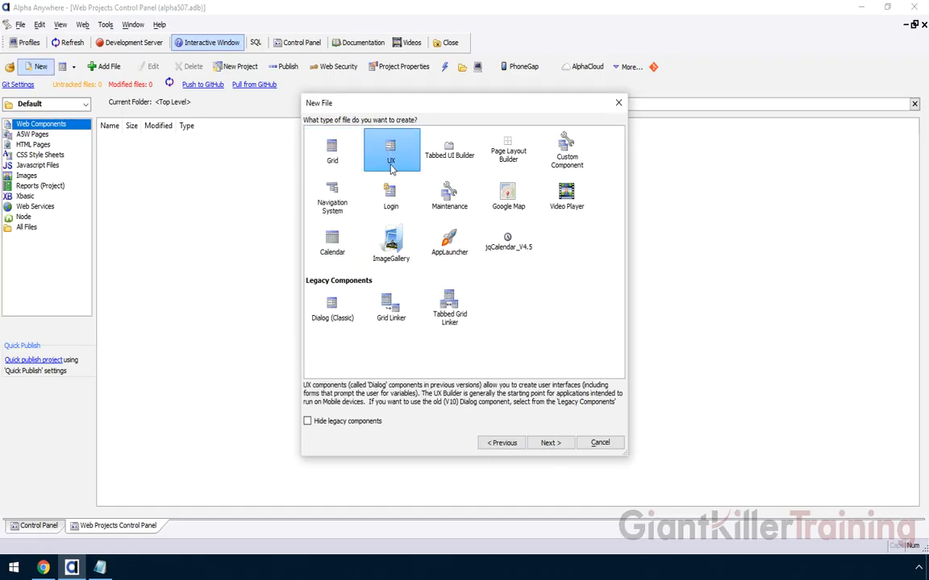
pyautogui.click(549, 443)
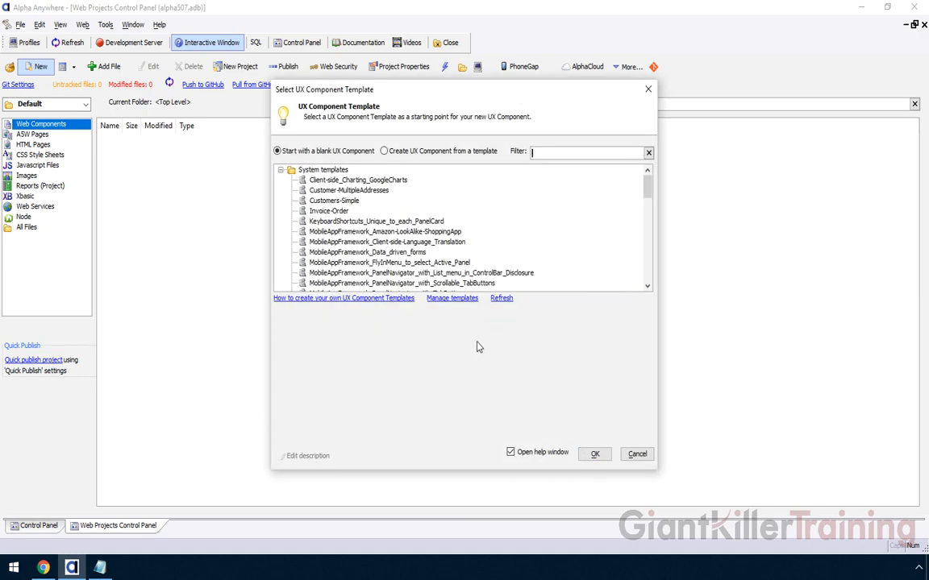
pyautogui.click(650, 270)
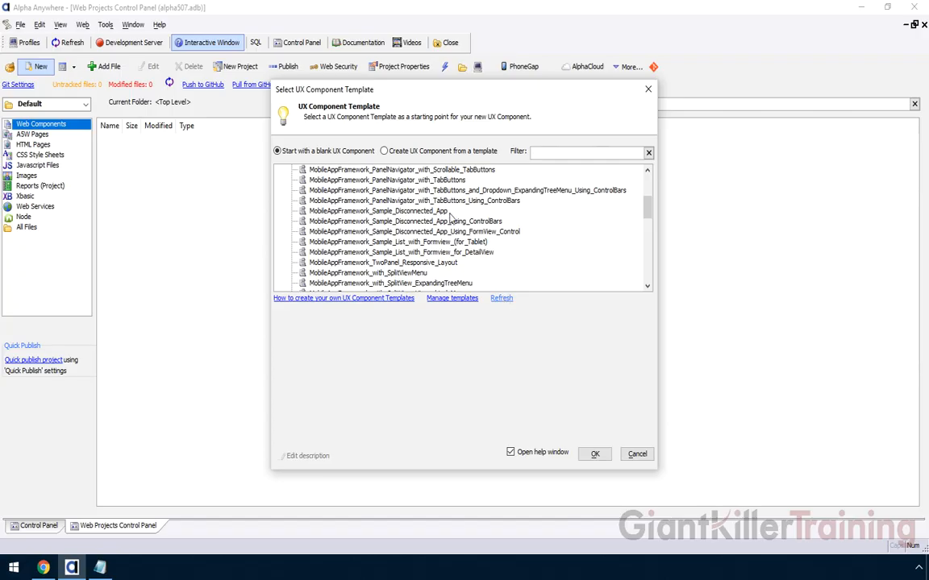
pyautogui.click(407, 200)
pyautogui.click(594, 457)
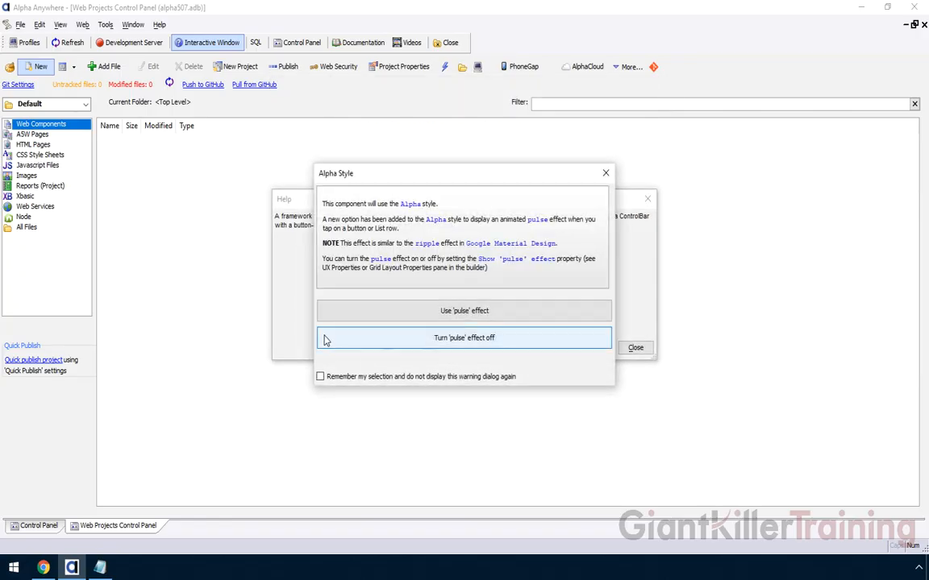
pyautogui.click(442, 313)
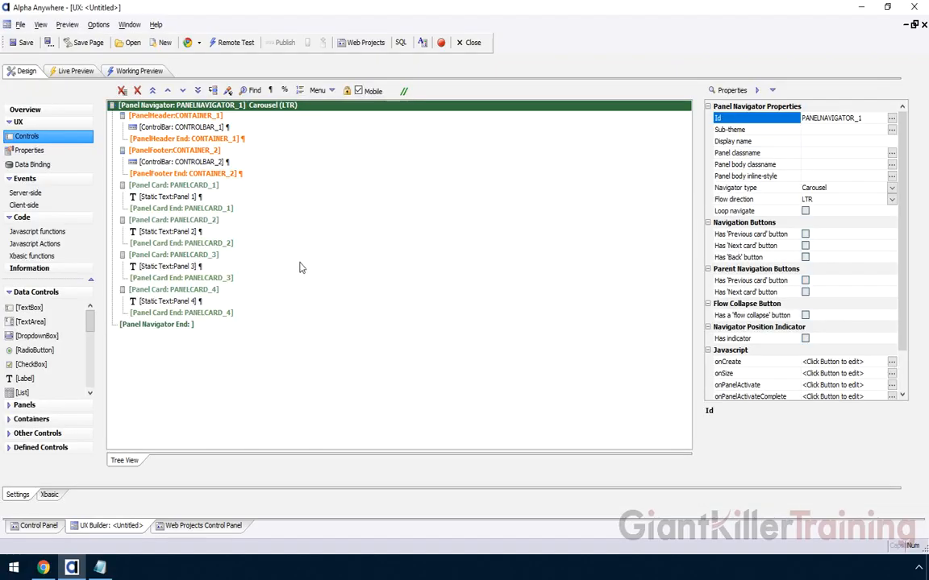
# - Save the new component as main_ux and return to the Web Projects Control Panel
pyautogui.click(24, 42)
pyautogui.write('main_ux')
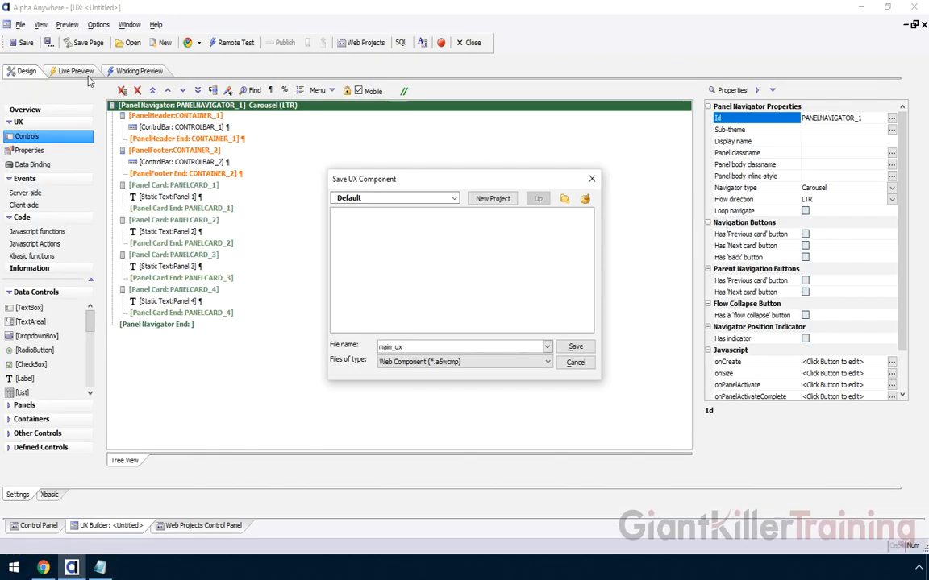
pyautogui.click(575, 347)
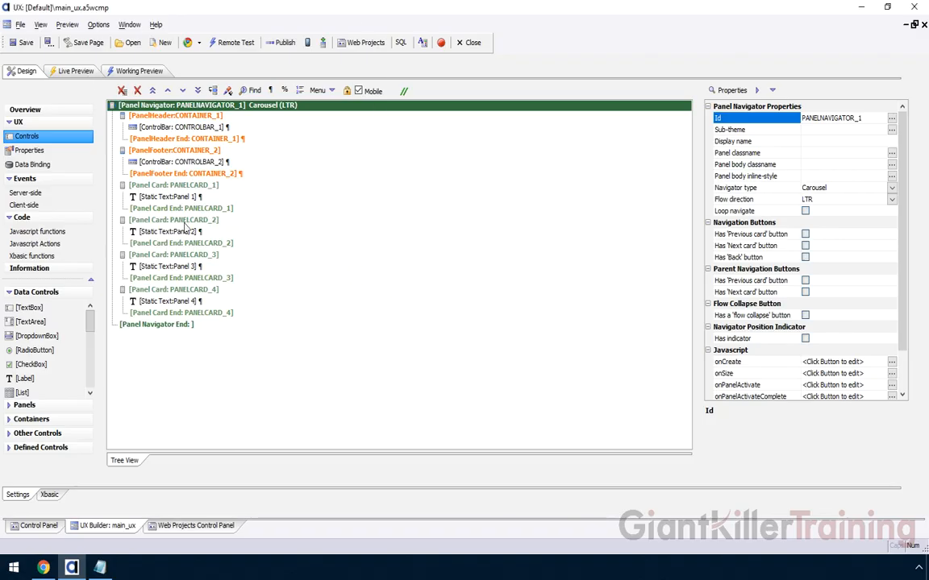
pyautogui.click(191, 527)
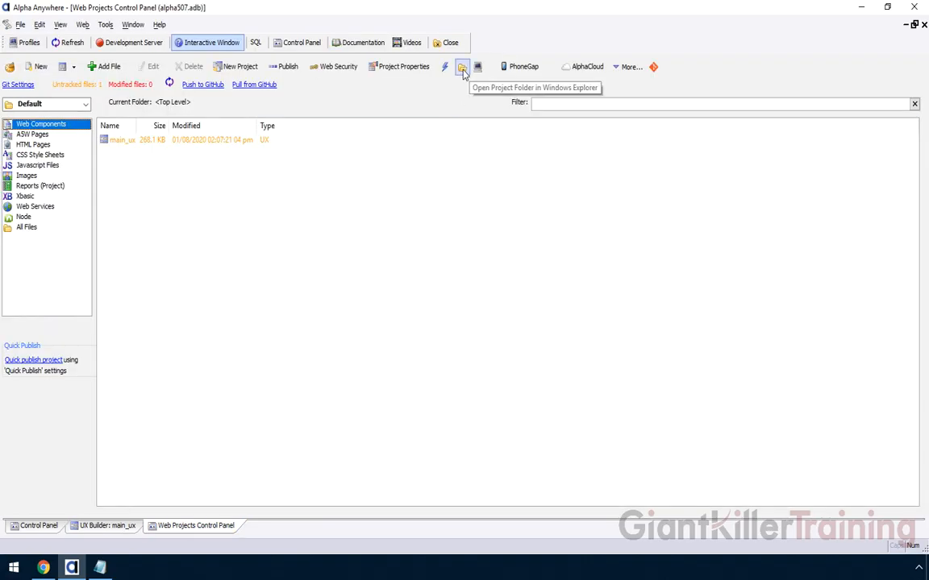
# - In the project folder, inspect main_ux.a5wcmp (269 KB), its manifest and componentTypeCache, alongside .gitignore
pyautogui.click(462, 71)
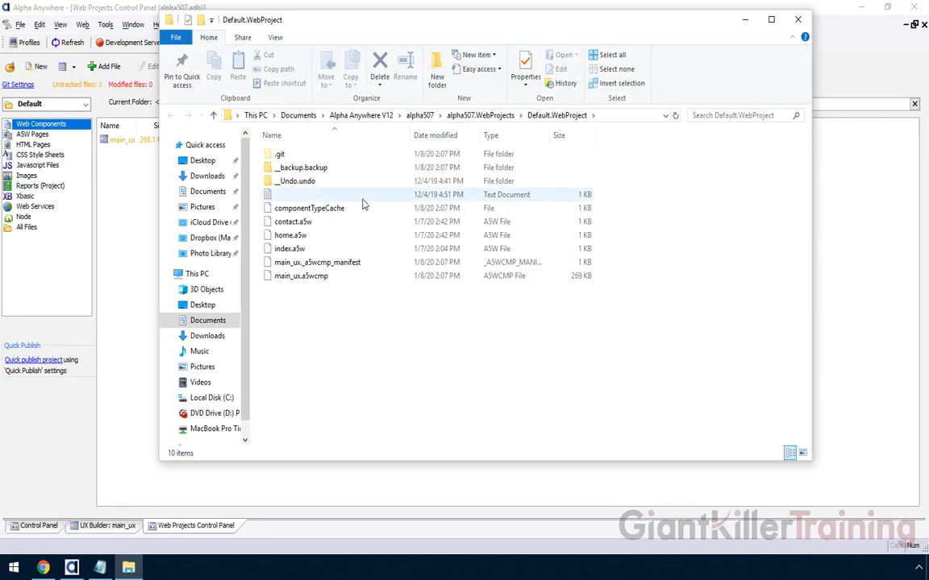
pyautogui.click(311, 275)
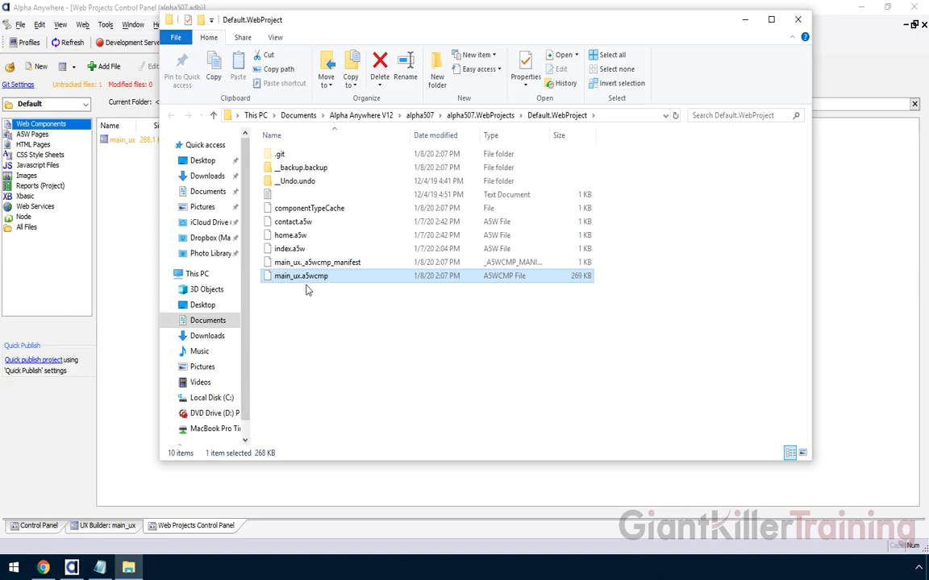
pyautogui.click(293, 265)
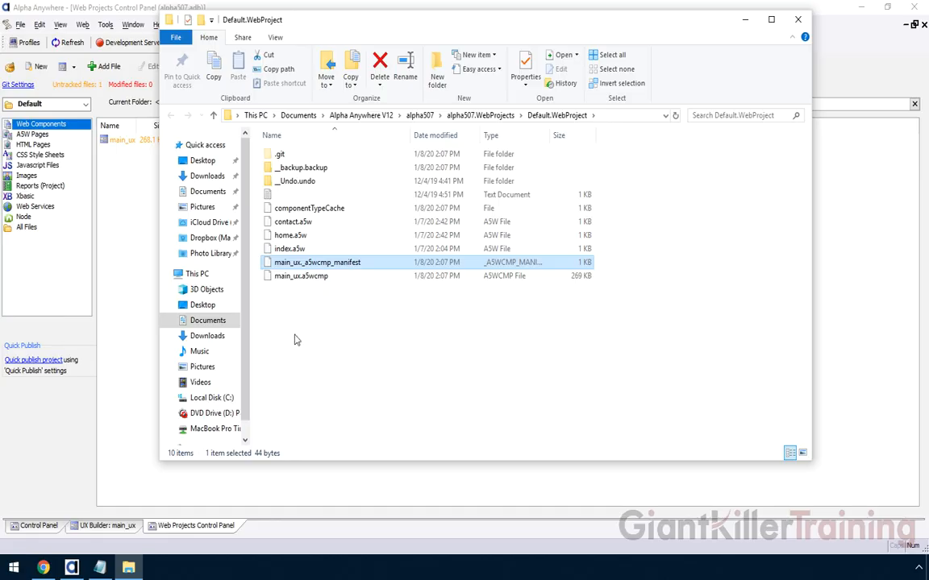
pyautogui.click(310, 208)
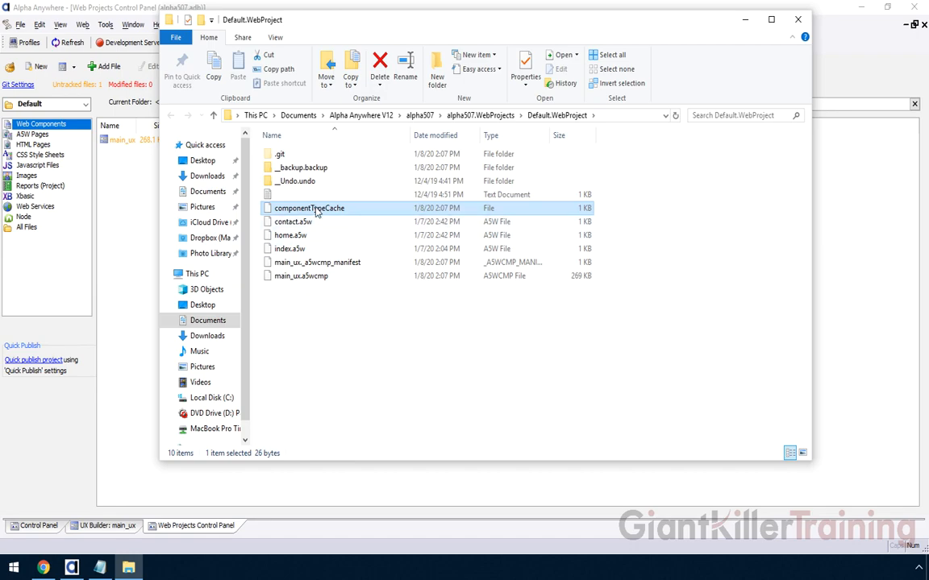
pyautogui.click(311, 275)
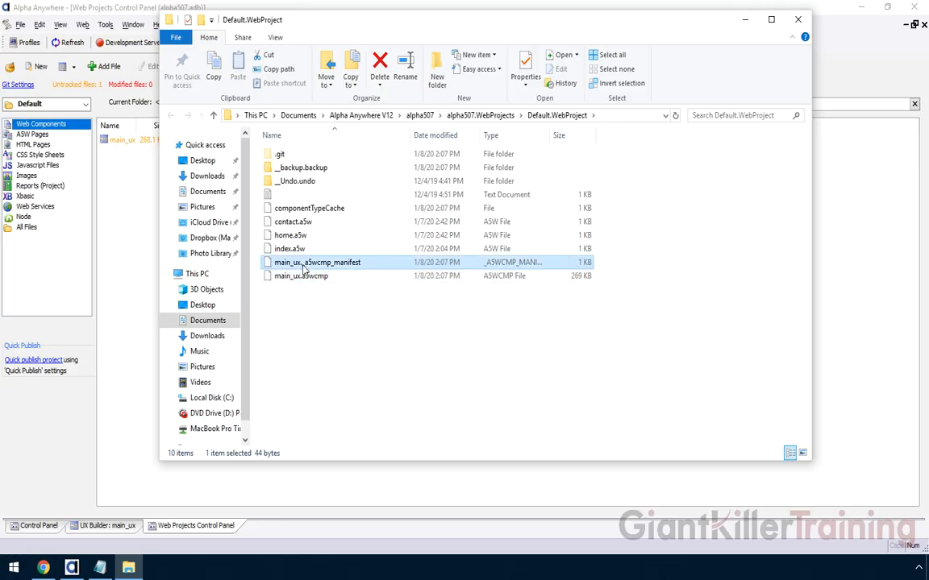
pyautogui.click(302, 210)
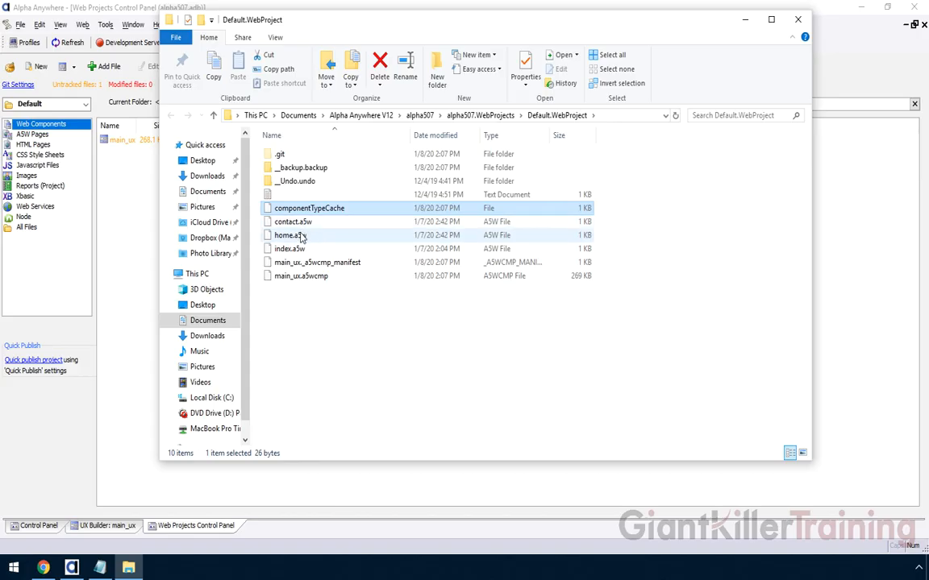
pyautogui.click(308, 265)
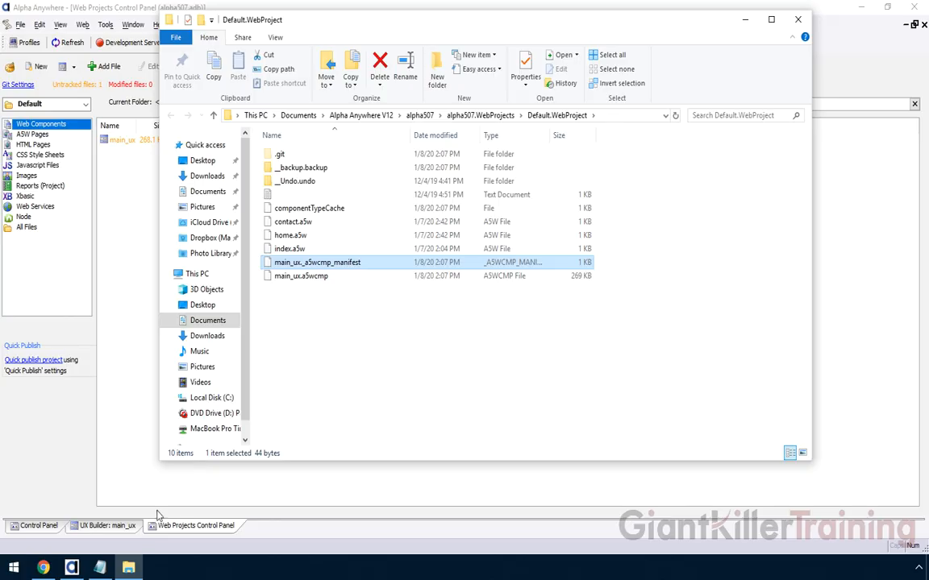
pyautogui.click(100, 569)
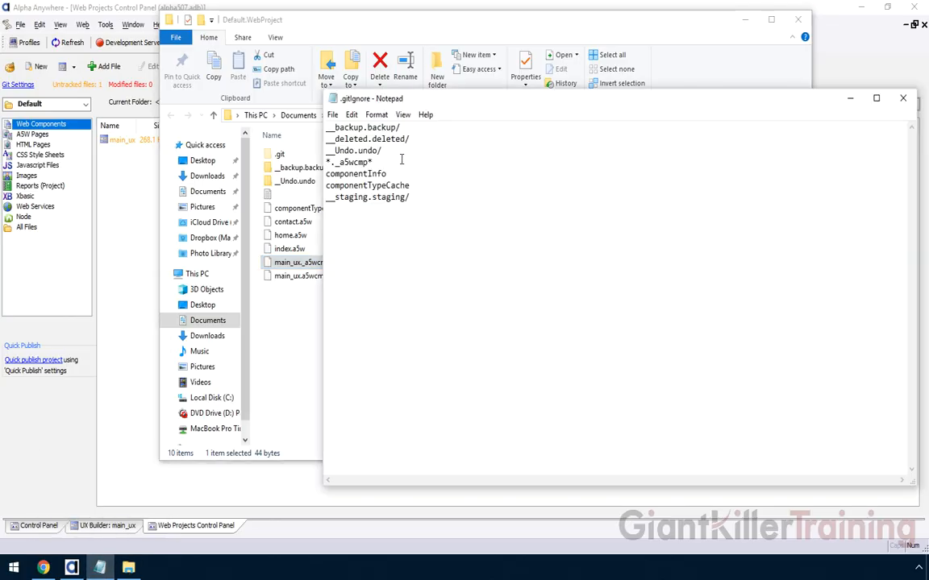
# - Position the .gitignore in Notepad beside Alpha Anywhere's untracked main_ux component for comparison
pyautogui.moveTo(405, 98); pyautogui.dragTo(456, 109)
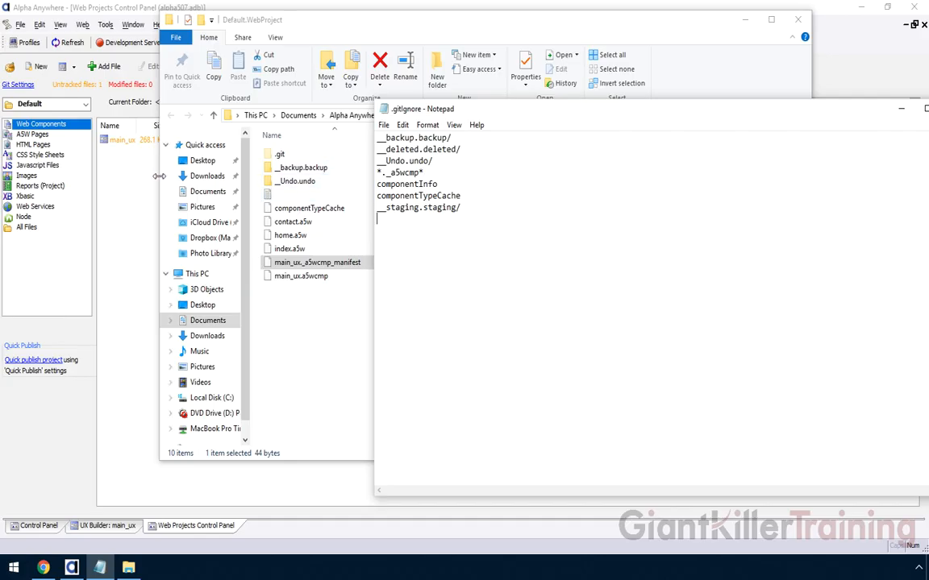
pyautogui.click(128, 153)
pyautogui.rightClick(126, 141)
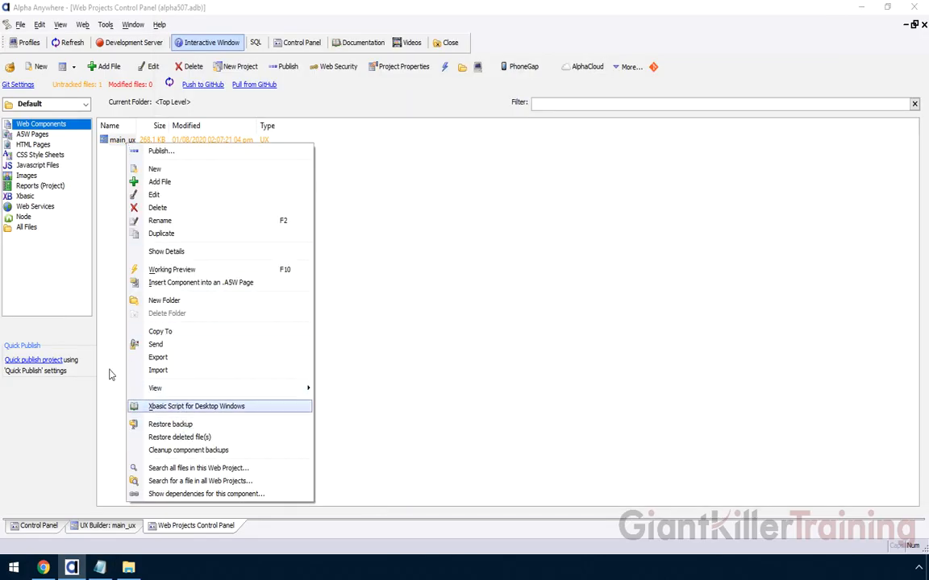
pyautogui.click(100, 339)
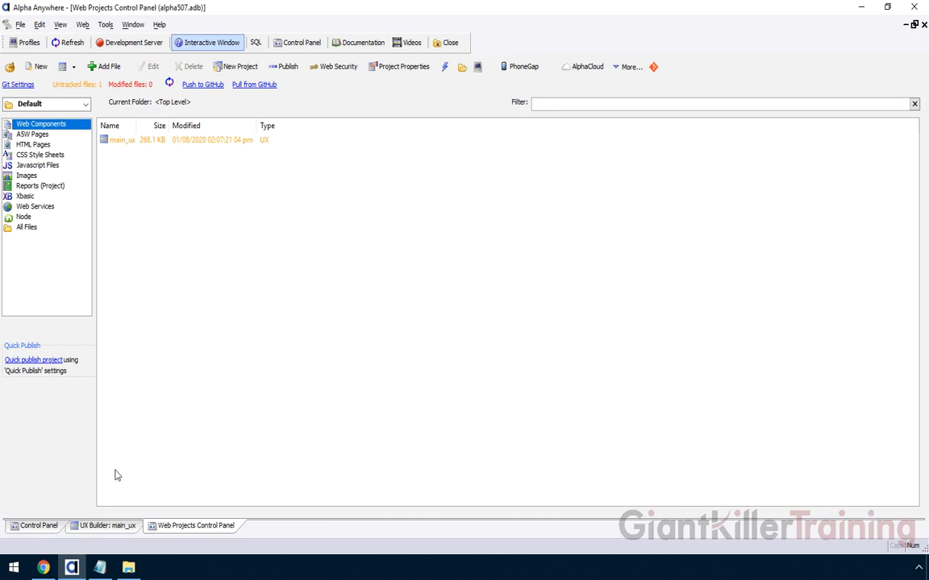
pyautogui.click(99, 567)
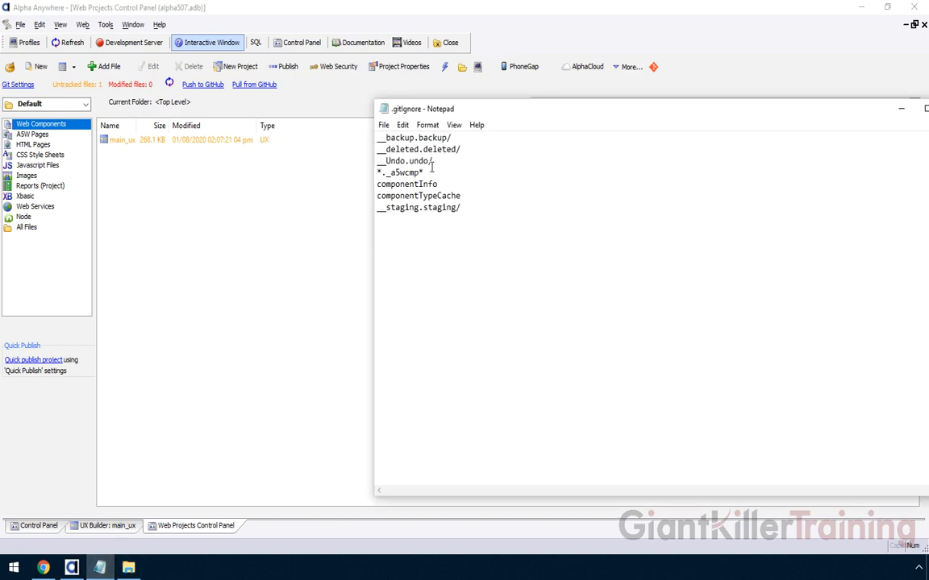